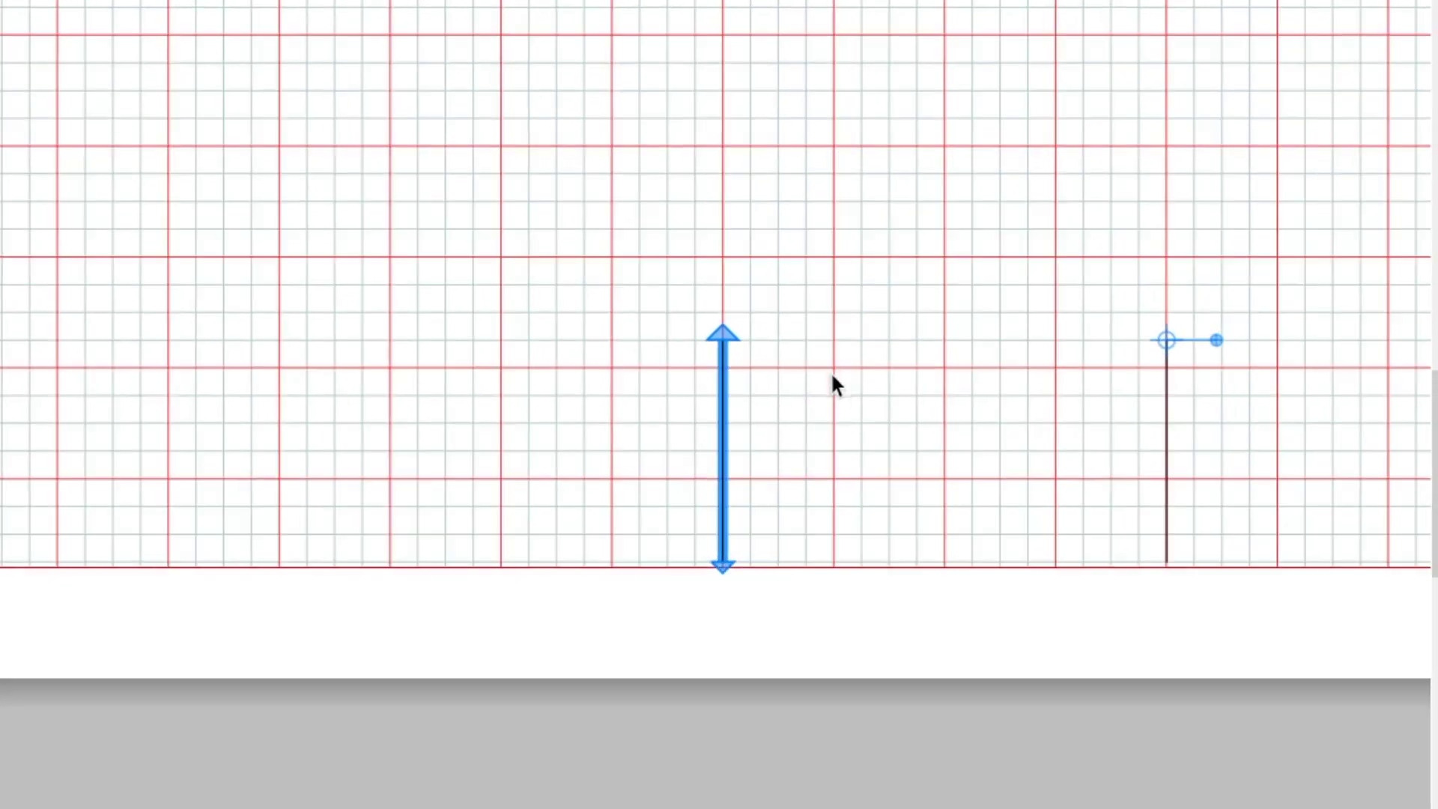
# Copy the vertical divider line at equal intervals along the bottom strip of the page
pyautogui.moveTo(820, 358); pyautogui.dragTo(389, 366)
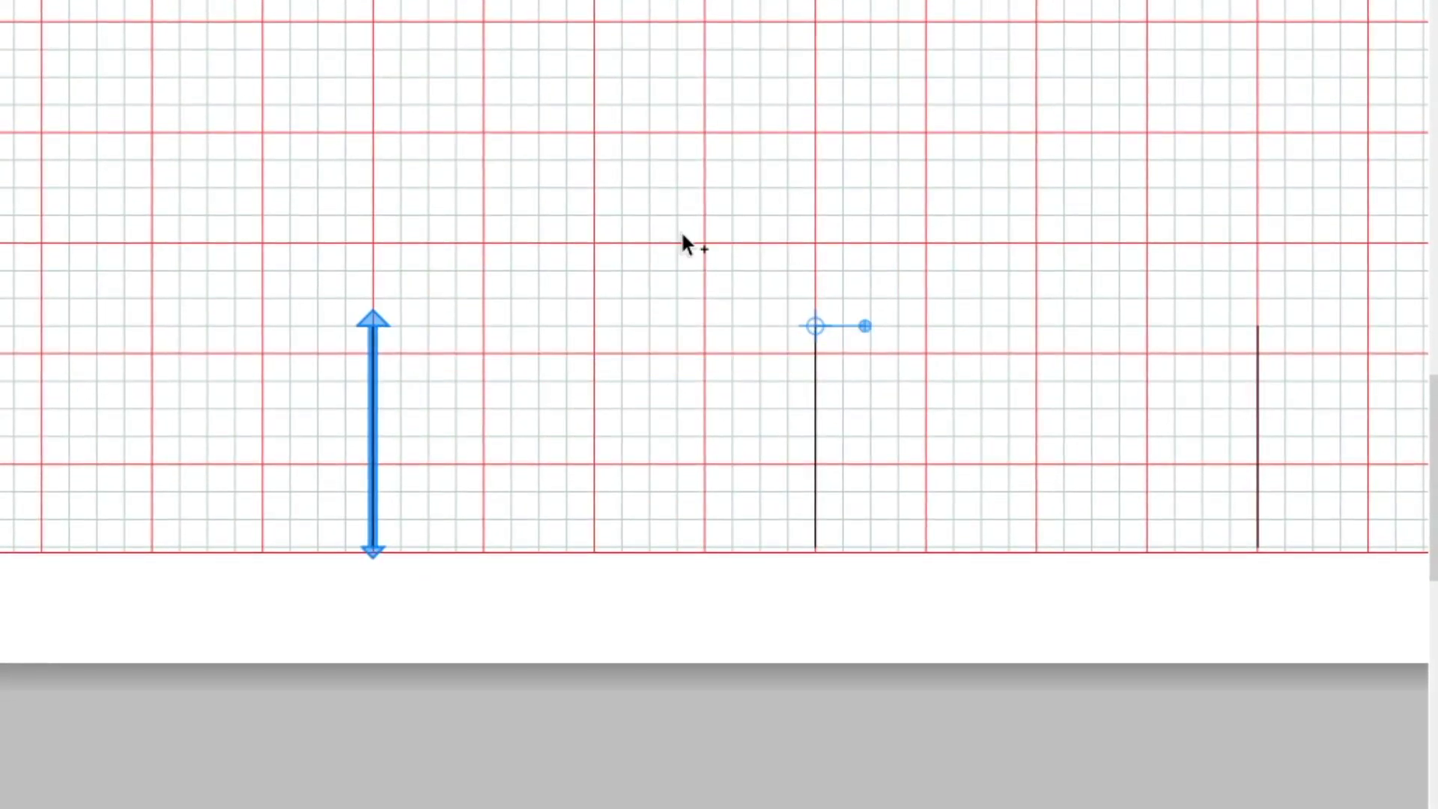
pyautogui.hscroll(-5, 681, 240)
pyautogui.keyDown('ctrl'); pyautogui.scroll(-3, 681, 240); pyautogui.keyUp('ctrl')
# Select all the vertical divider lines and set their stroke width to 2 pt
pyautogui.moveTo(851, 97); pyautogui.dragTo(269, 571)
pyautogui.keyDown('ctrl'); pyautogui.scroll(3, 591, 317); pyautogui.keyUp('ctrl')
pyautogui.keyDown('ctrl'); pyautogui.scroll(-5, 606, 315); pyautogui.keyUp('ctrl')
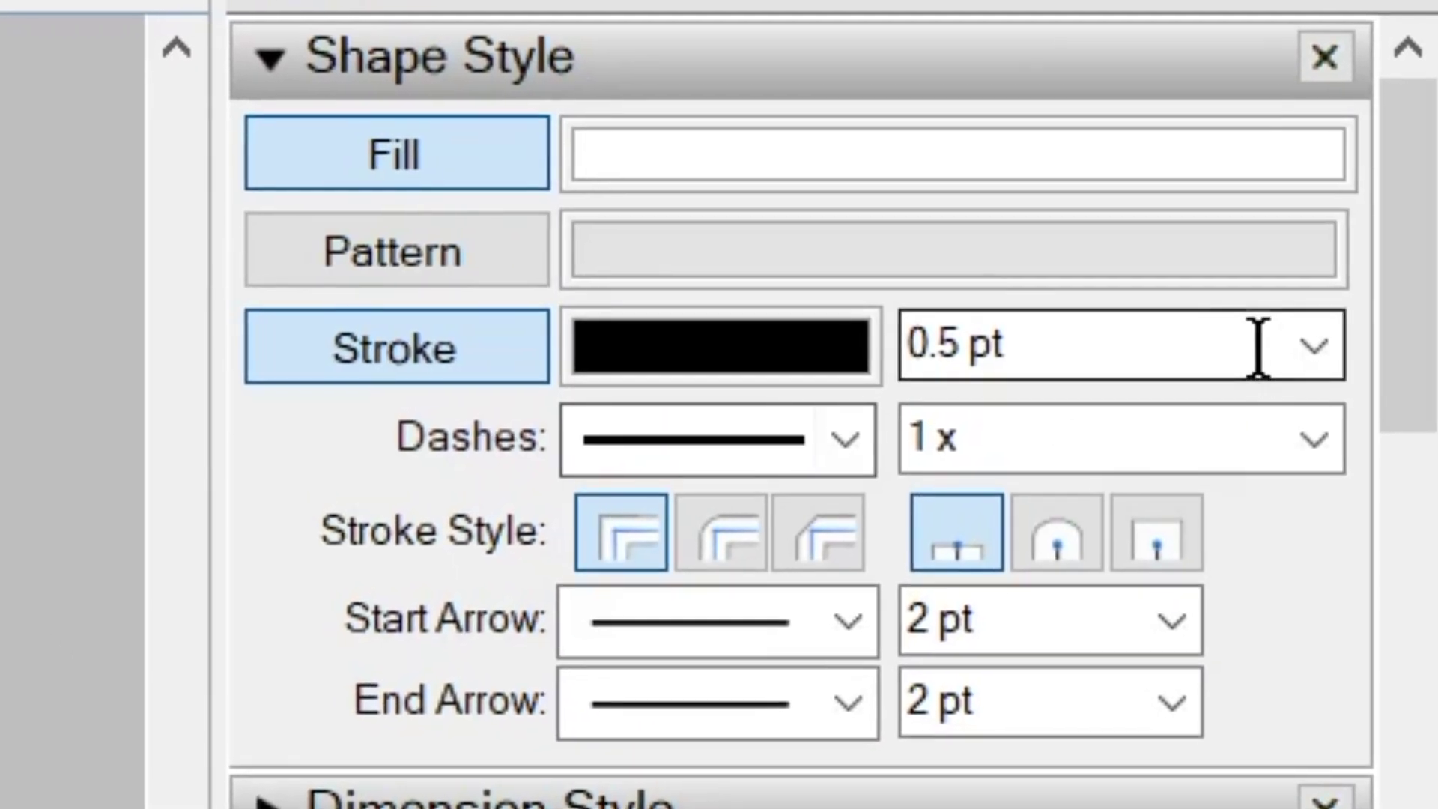
pyautogui.click(1317, 349)
pyautogui.click(925, 758)
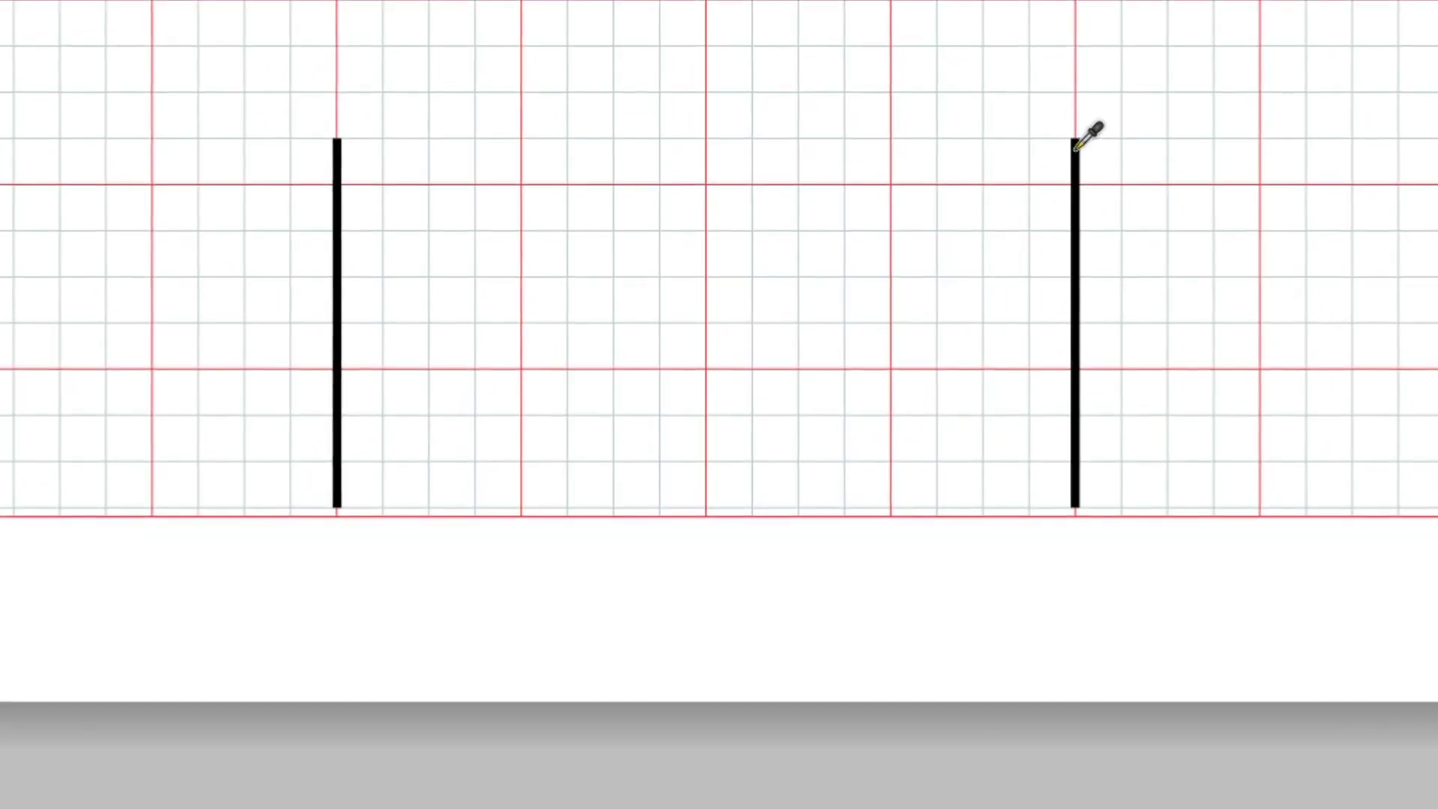
# Sample the dividers' line style and draw four horizontal row lines across the bottom strip between the page margins
pyautogui.moveTo(1437, 139); pyautogui.dragTo(1437, 275)
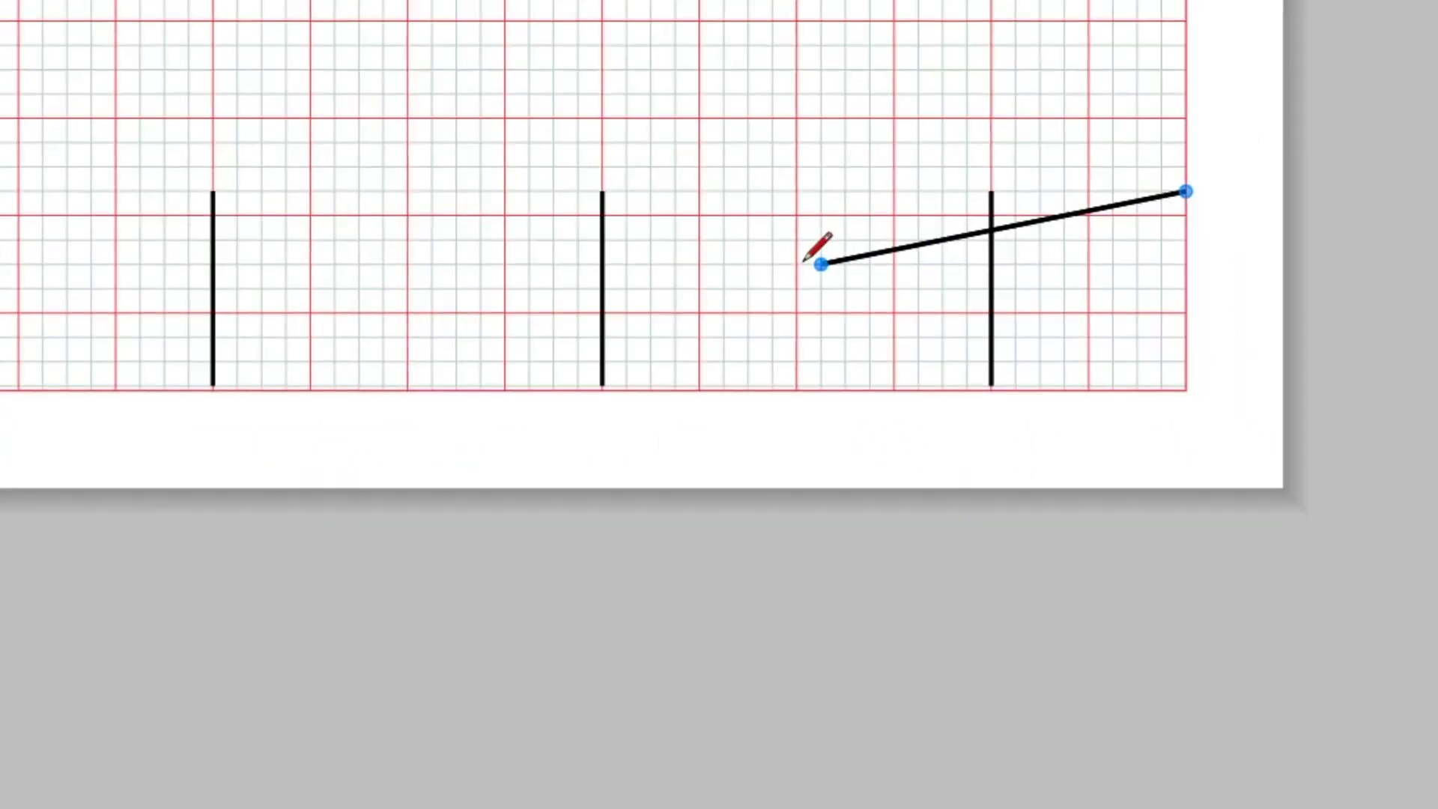
pyautogui.moveTo(805, 261); pyautogui.dragTo(853, 154)
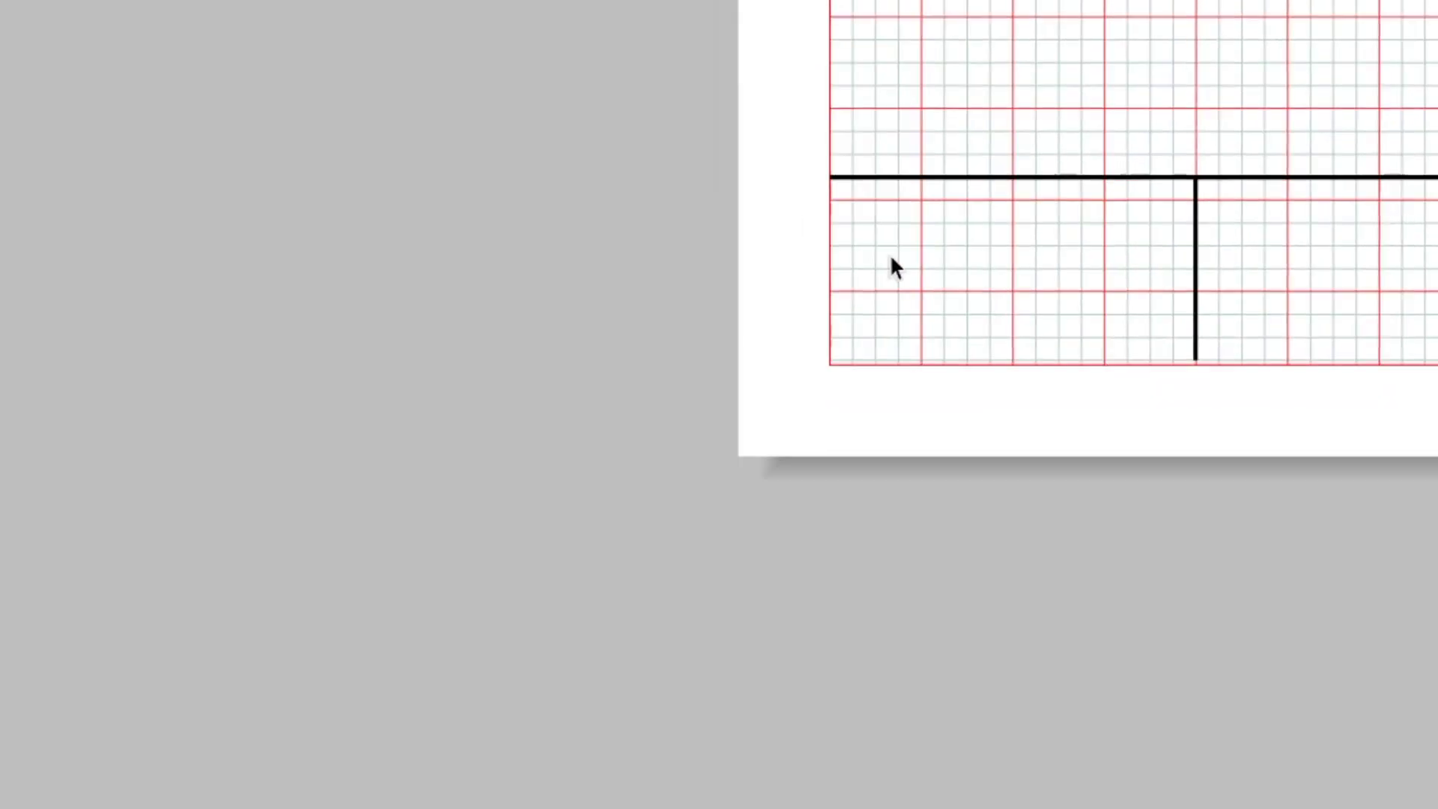
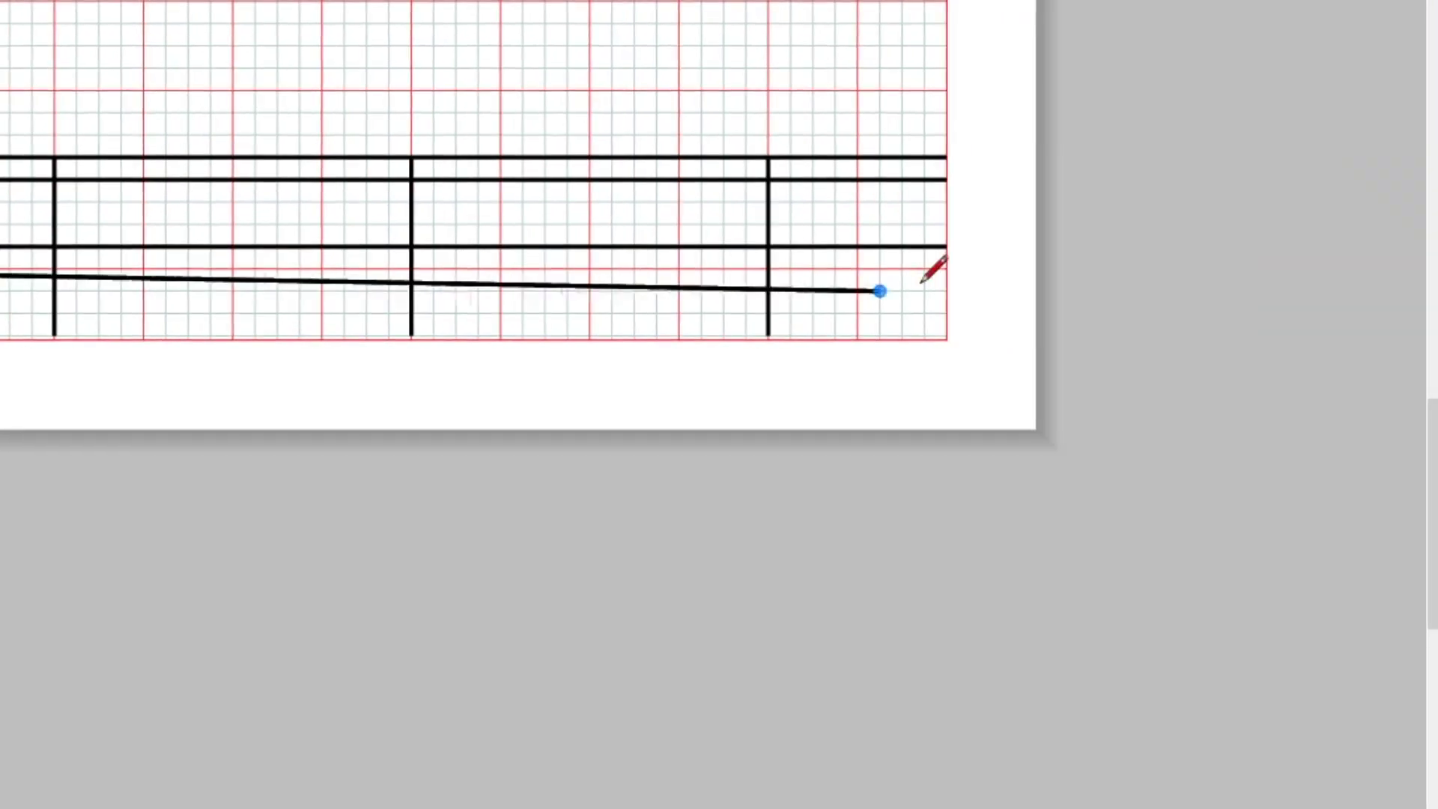
pyautogui.click(954, 266)
pyautogui.press('space')
# Place the lower pair of inner row lines in the cells on both sides, leaving the centre cell undivided
pyautogui.scroll(2, 424, 403)
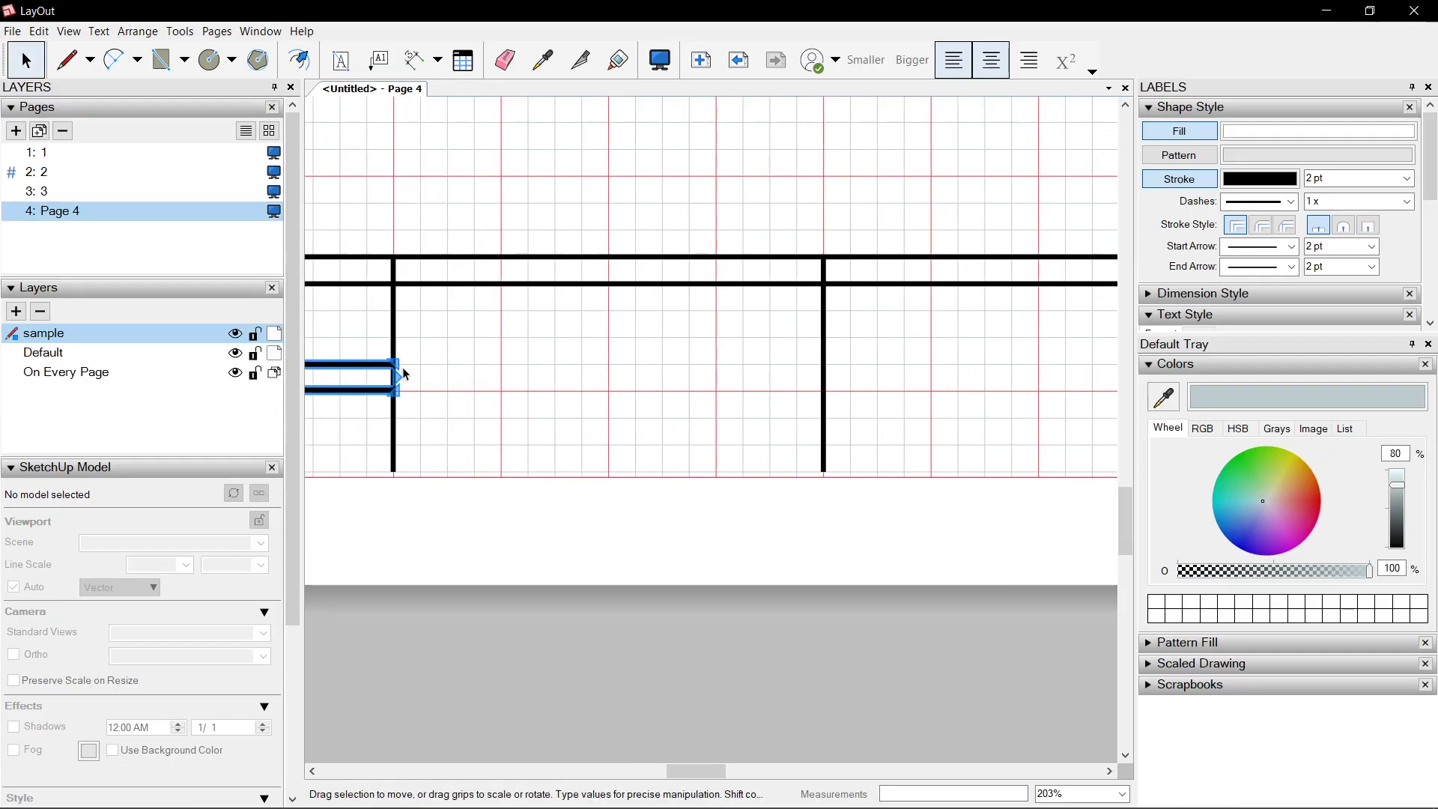
pyautogui.moveTo(396, 372); pyautogui.dragTo(802, 367)
pyautogui.press('Escape')
pyautogui.scroll(-7, 703, 388)
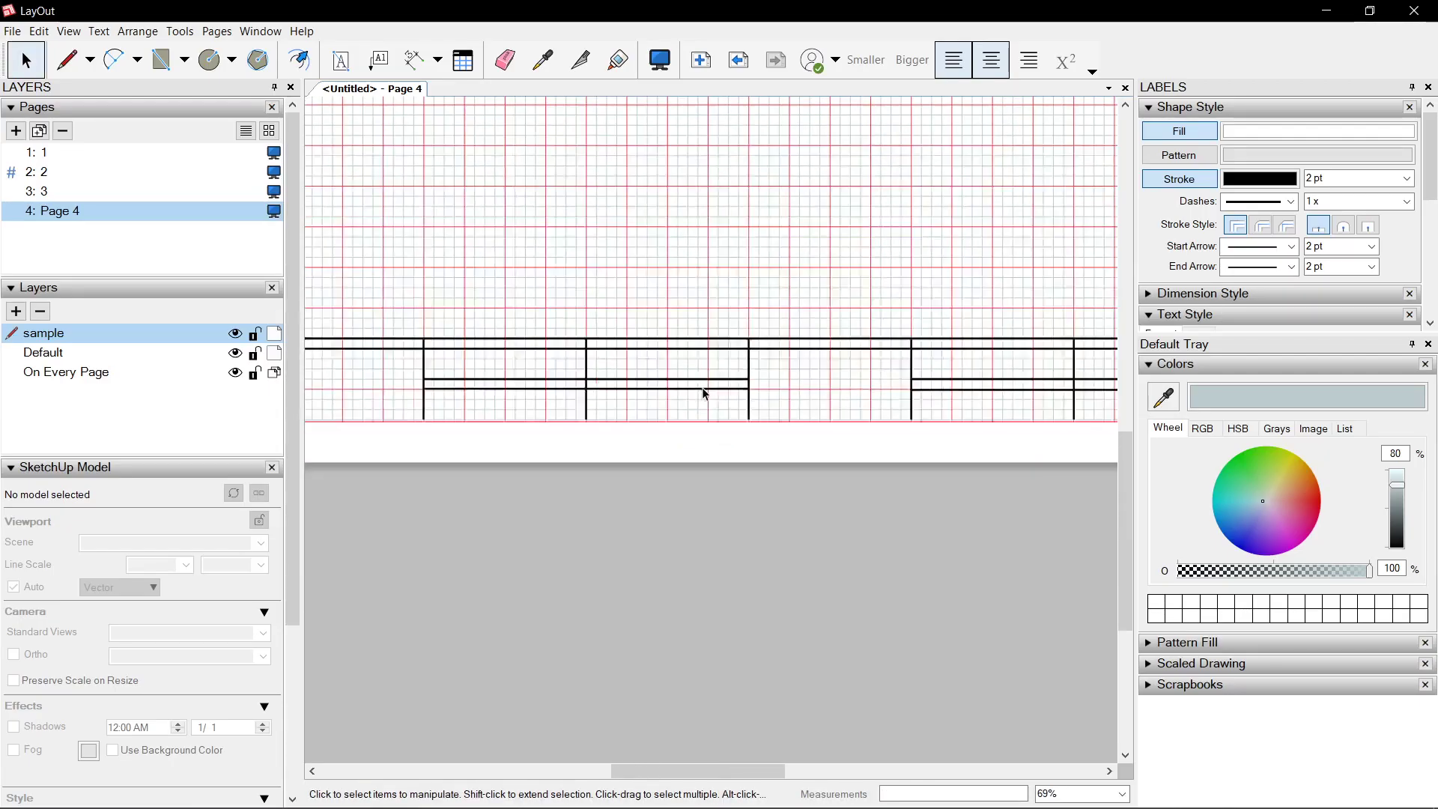
# Draw a border rectangle around the whole grid area, corner to corner along the page margins
pyautogui.scroll(-2, 783, 411)
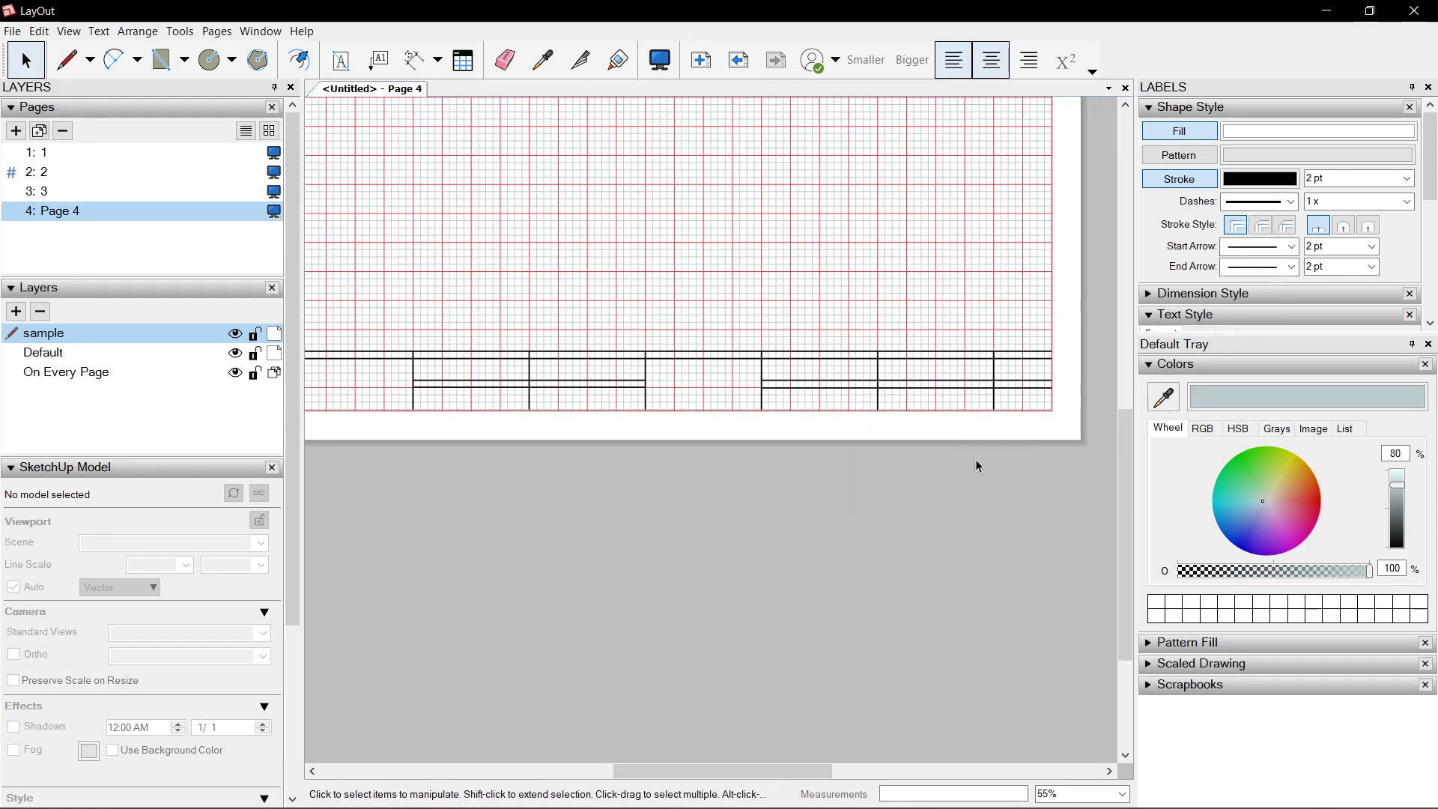
pyautogui.scroll(-2, 996, 519)
pyautogui.scroll(2, 963, 427)
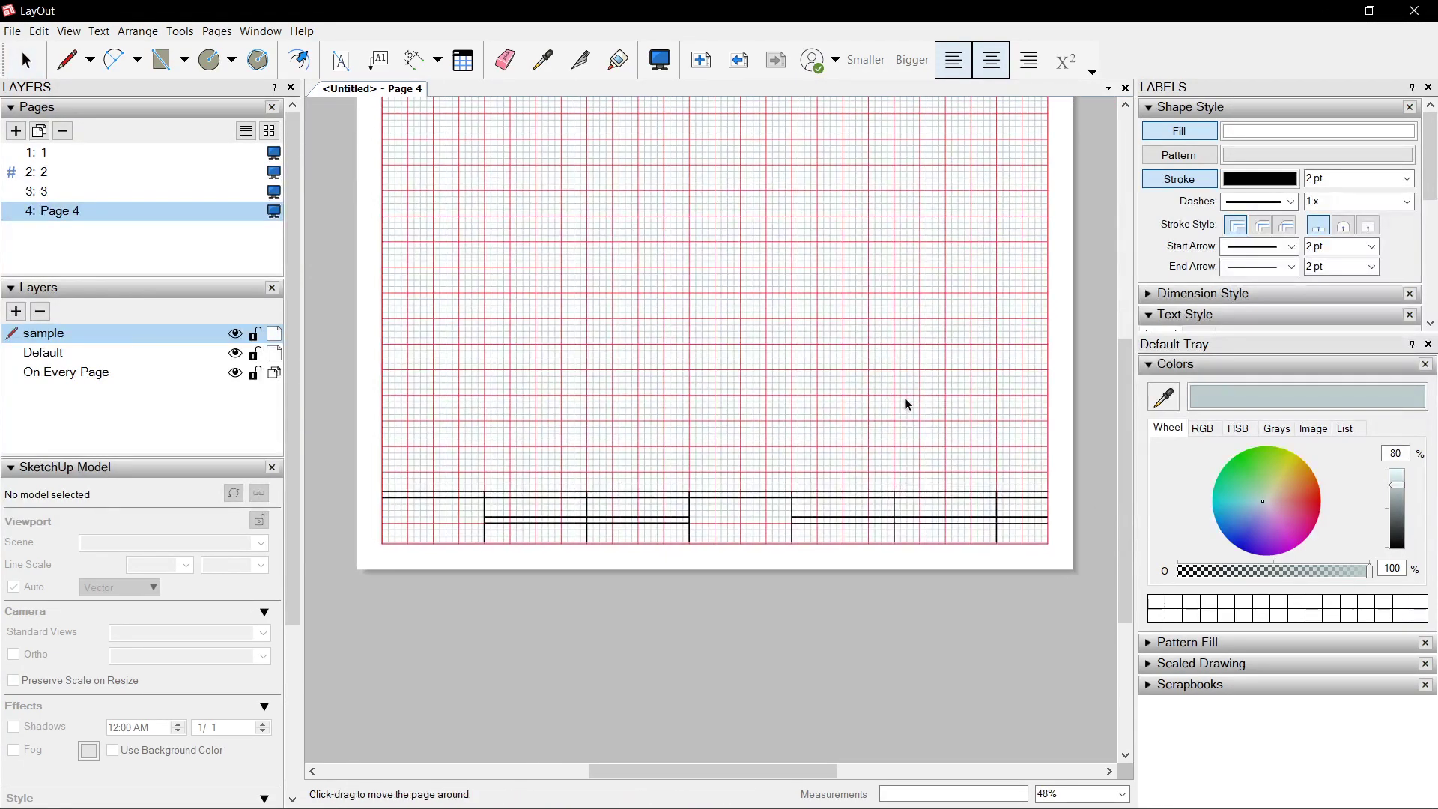
pyautogui.moveTo(907, 397); pyautogui.dragTo(903, 450, button='middle')
pyautogui.press('r')
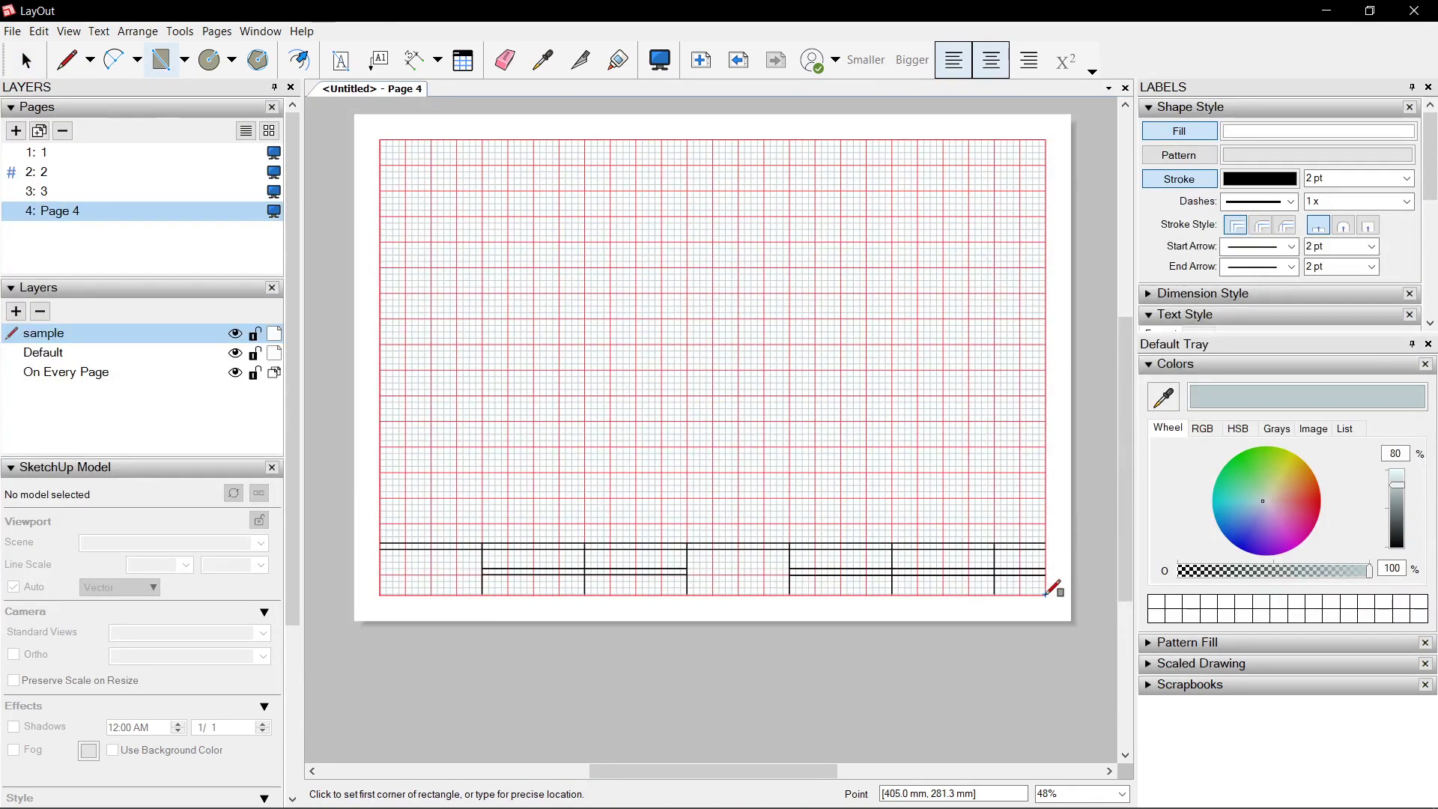
pyautogui.click(1046, 594)
pyautogui.click(379, 139)
pyautogui.press('space')
# Turn off the border rectangle's fill and set its stroke width to 5 pt
pyautogui.click(520, 192)
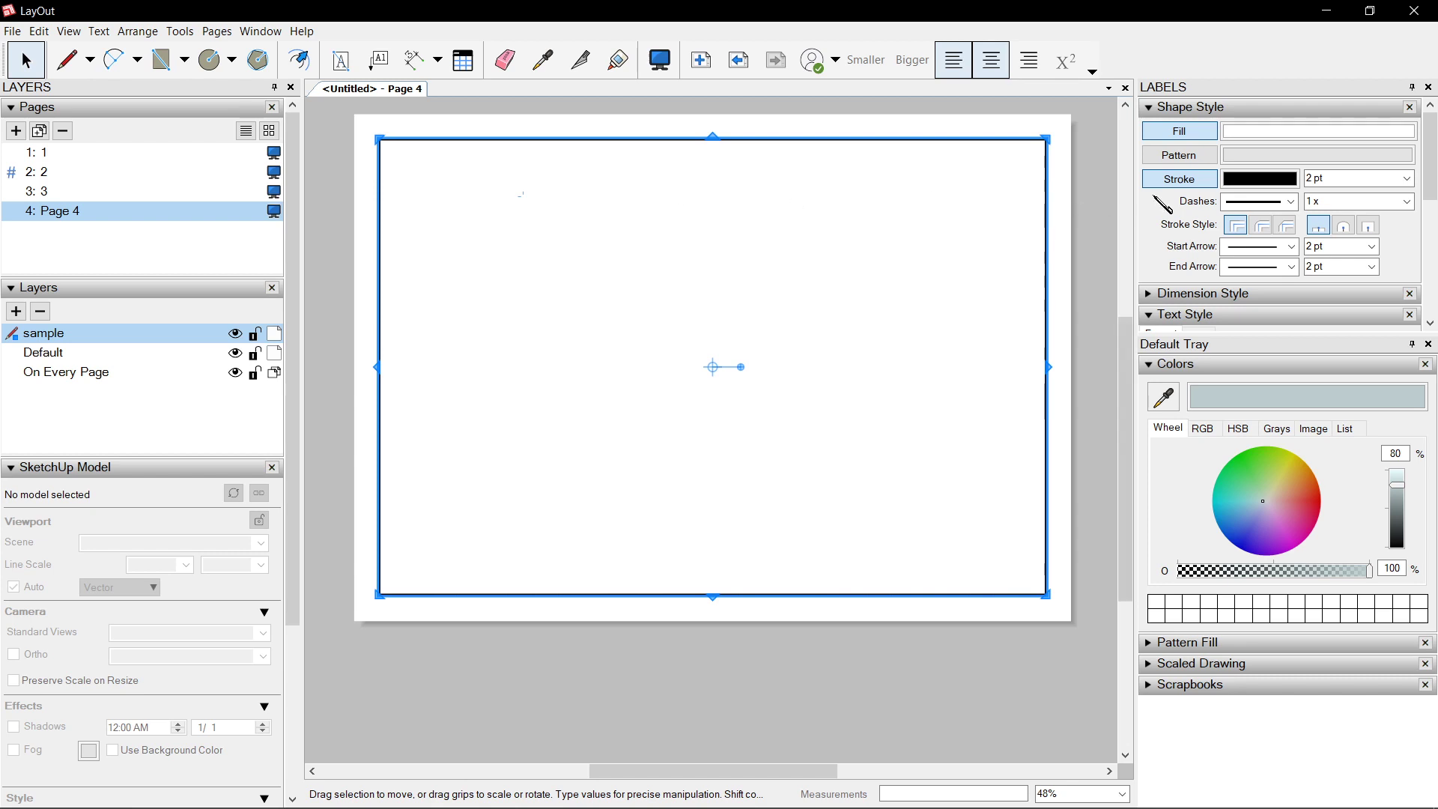
pyautogui.click(1192, 138)
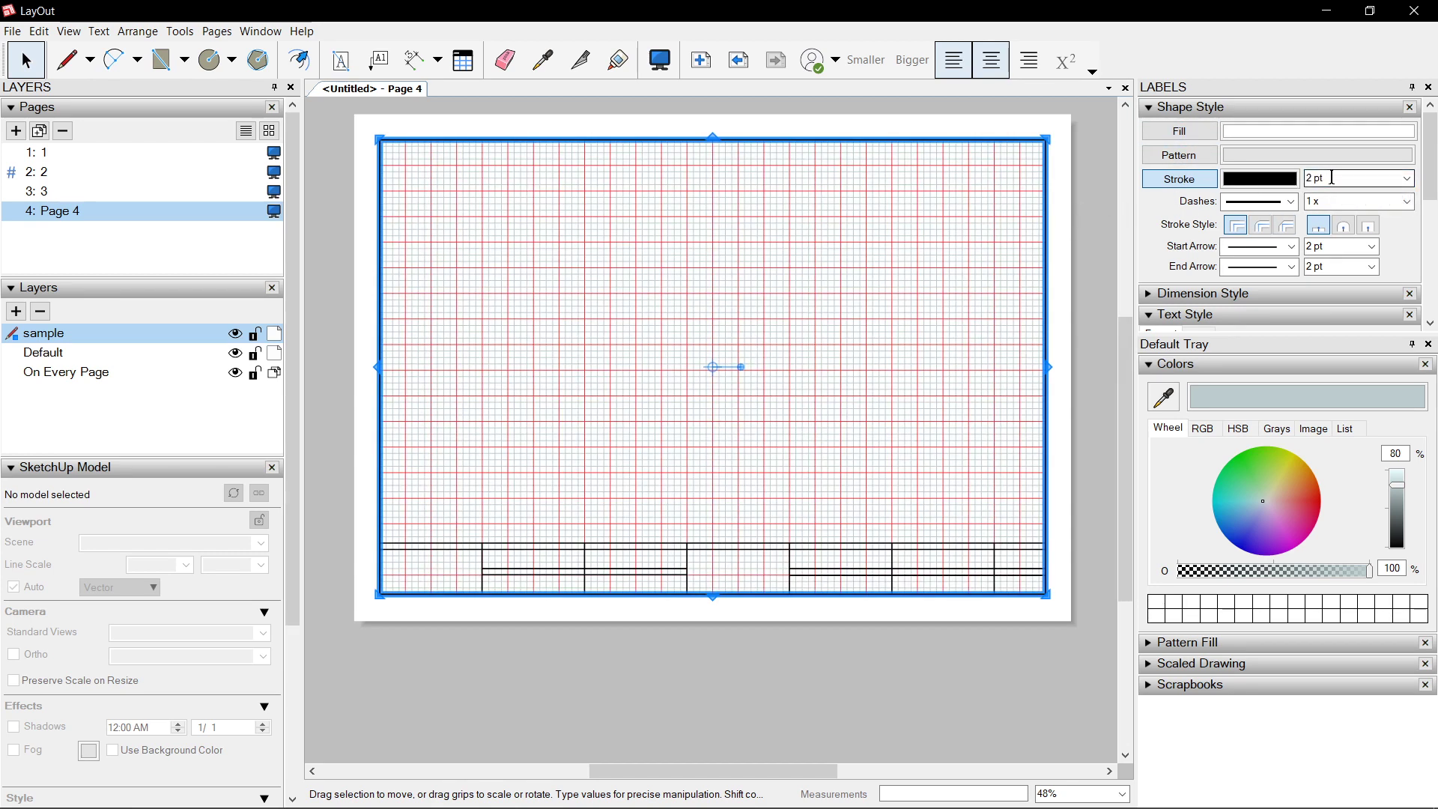
pyautogui.write('5')
pyautogui.press('Return')
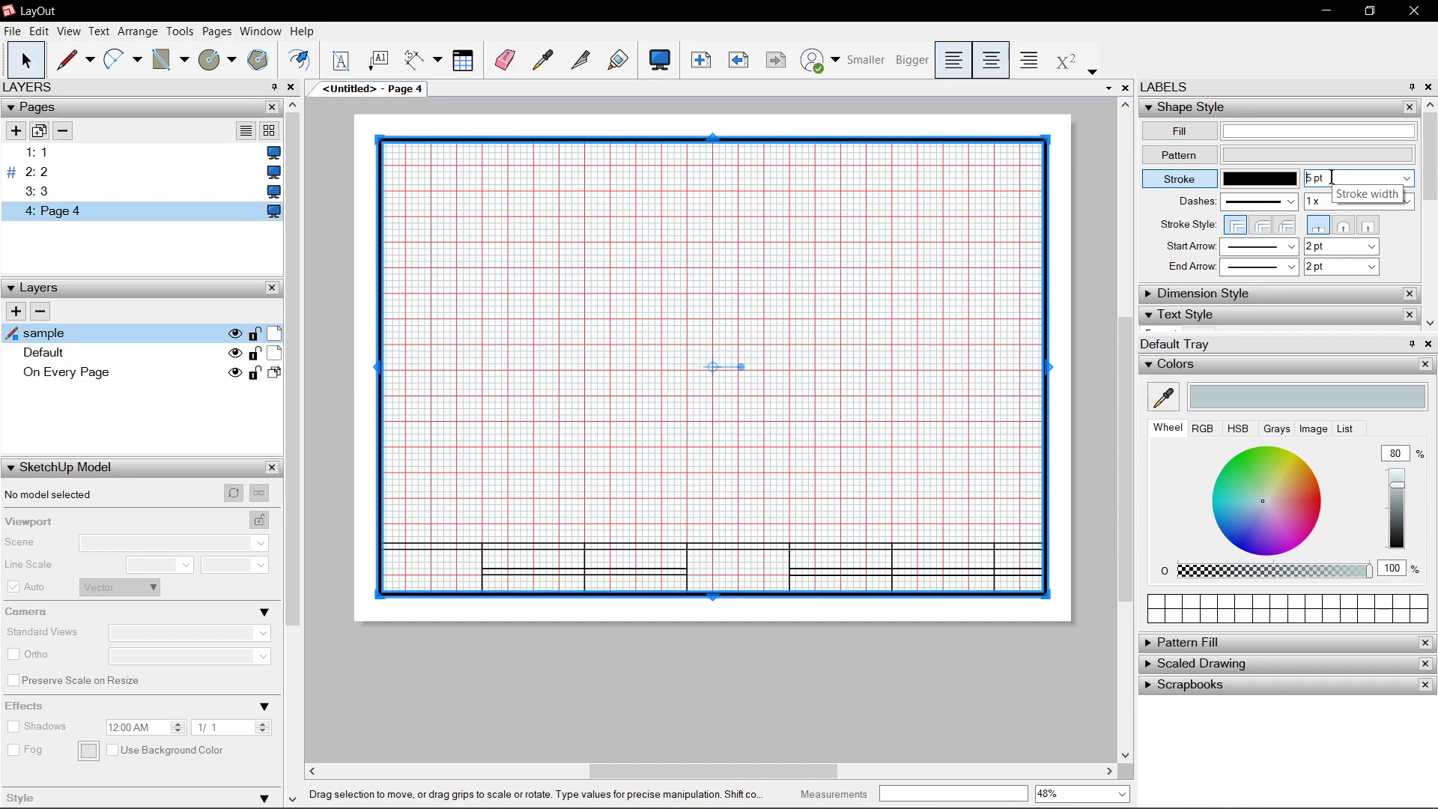
pyautogui.click(896, 214)
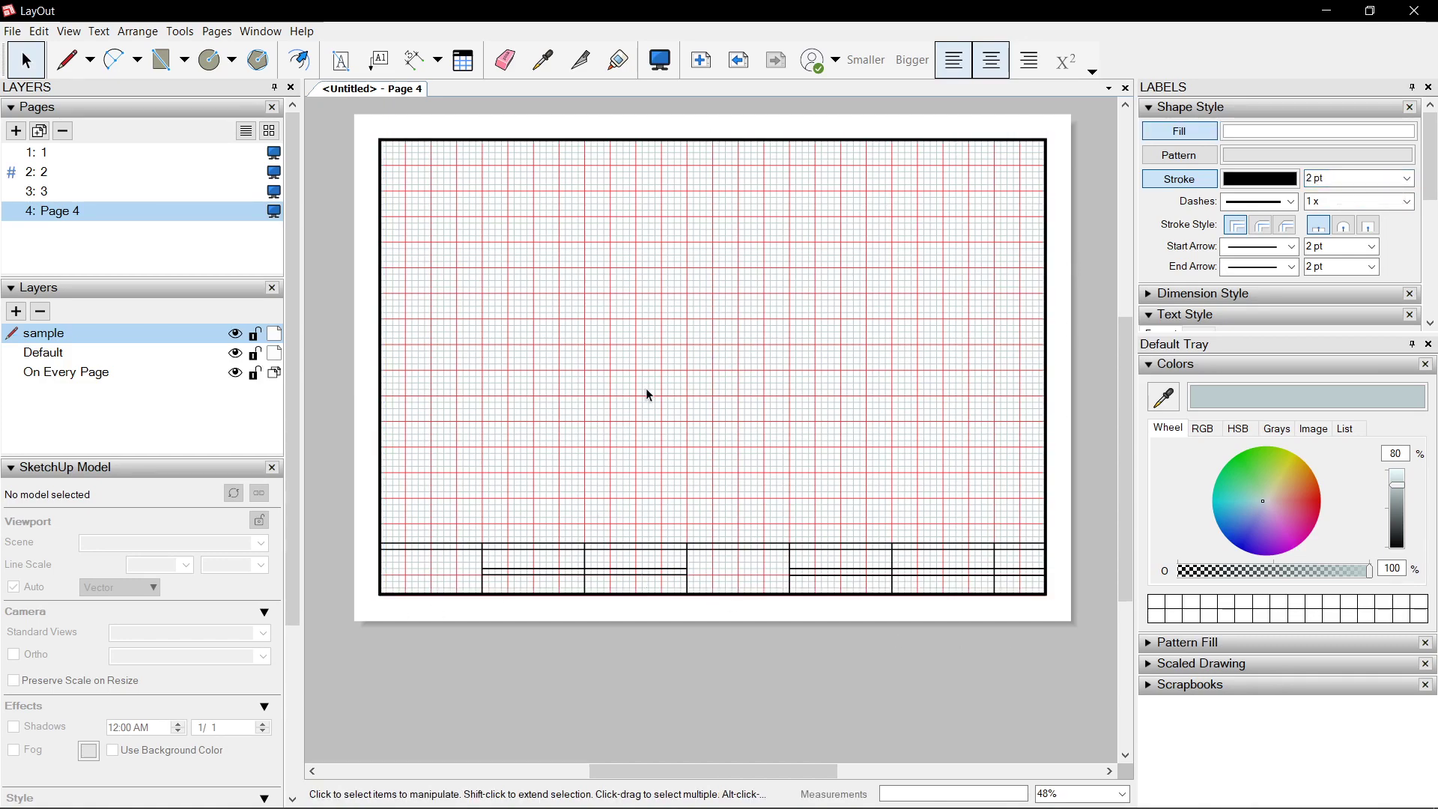
# Hide the page grid
pyautogui.scroll(1, 645, 388)
pyautogui.rightClick(649, 294)
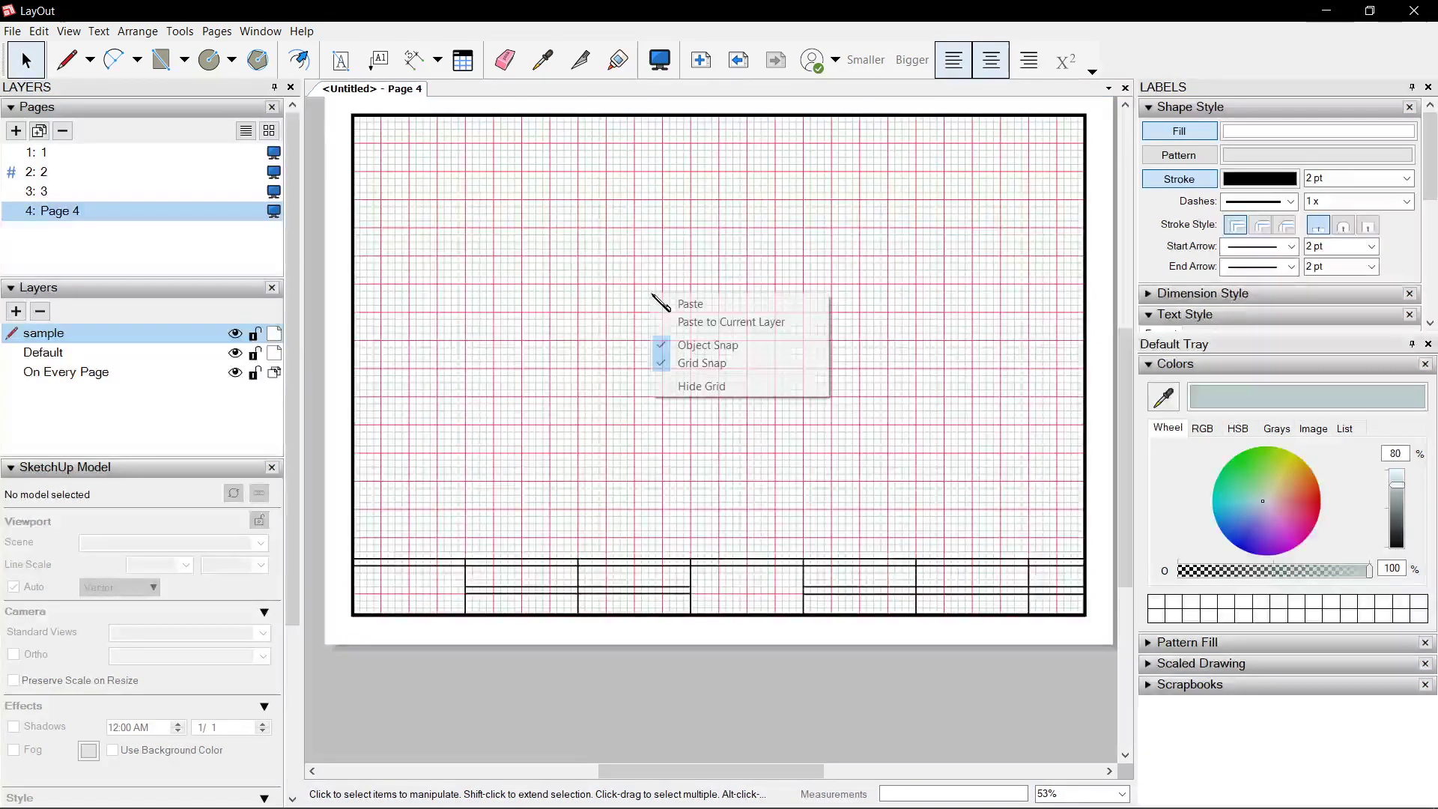
pyautogui.click(707, 386)
# Set the style for new text to bottom-anchored ArchTitl, Normal typeface, at 10 pt
pyautogui.scroll(5, 1027, 663)
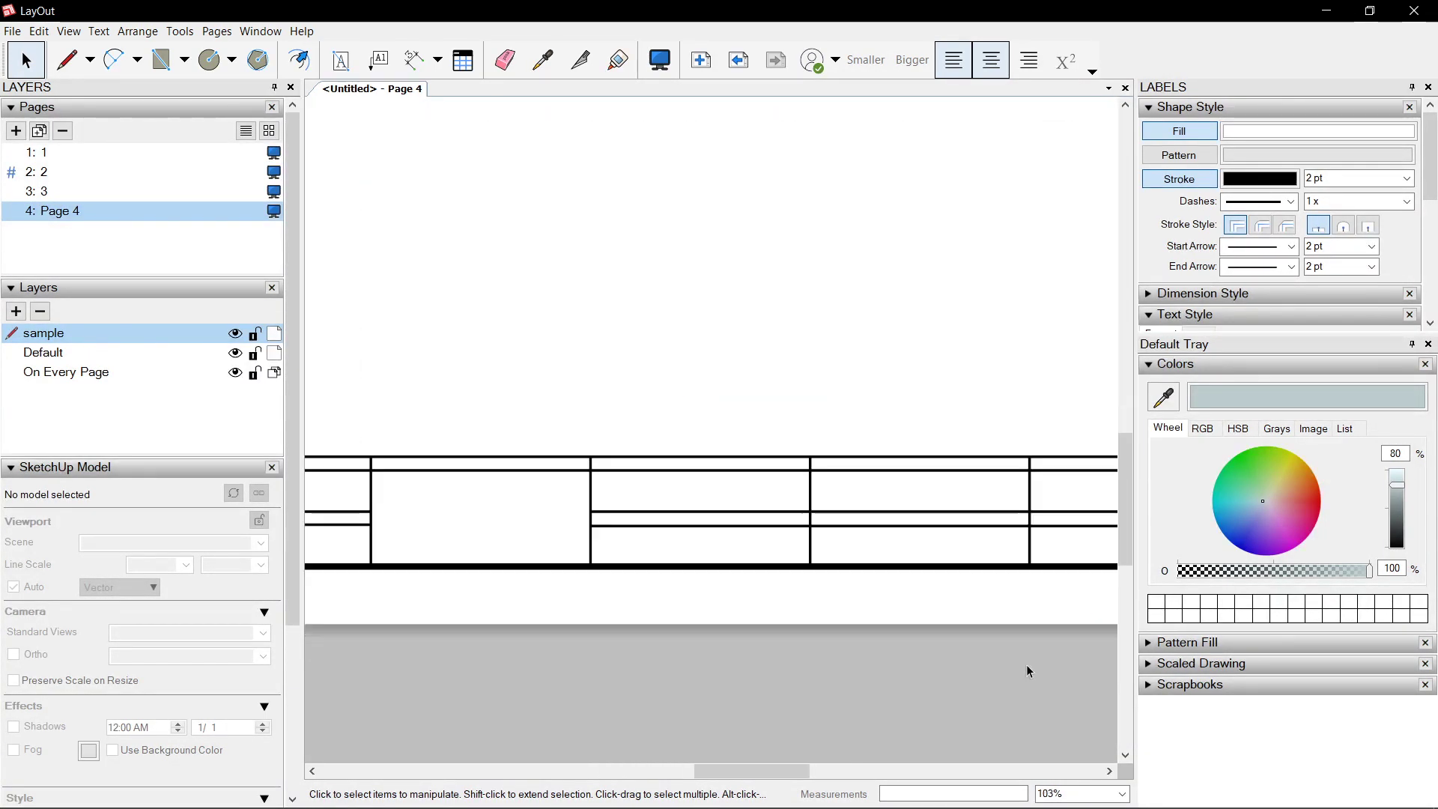
pyautogui.scroll(-3, 1010, 505)
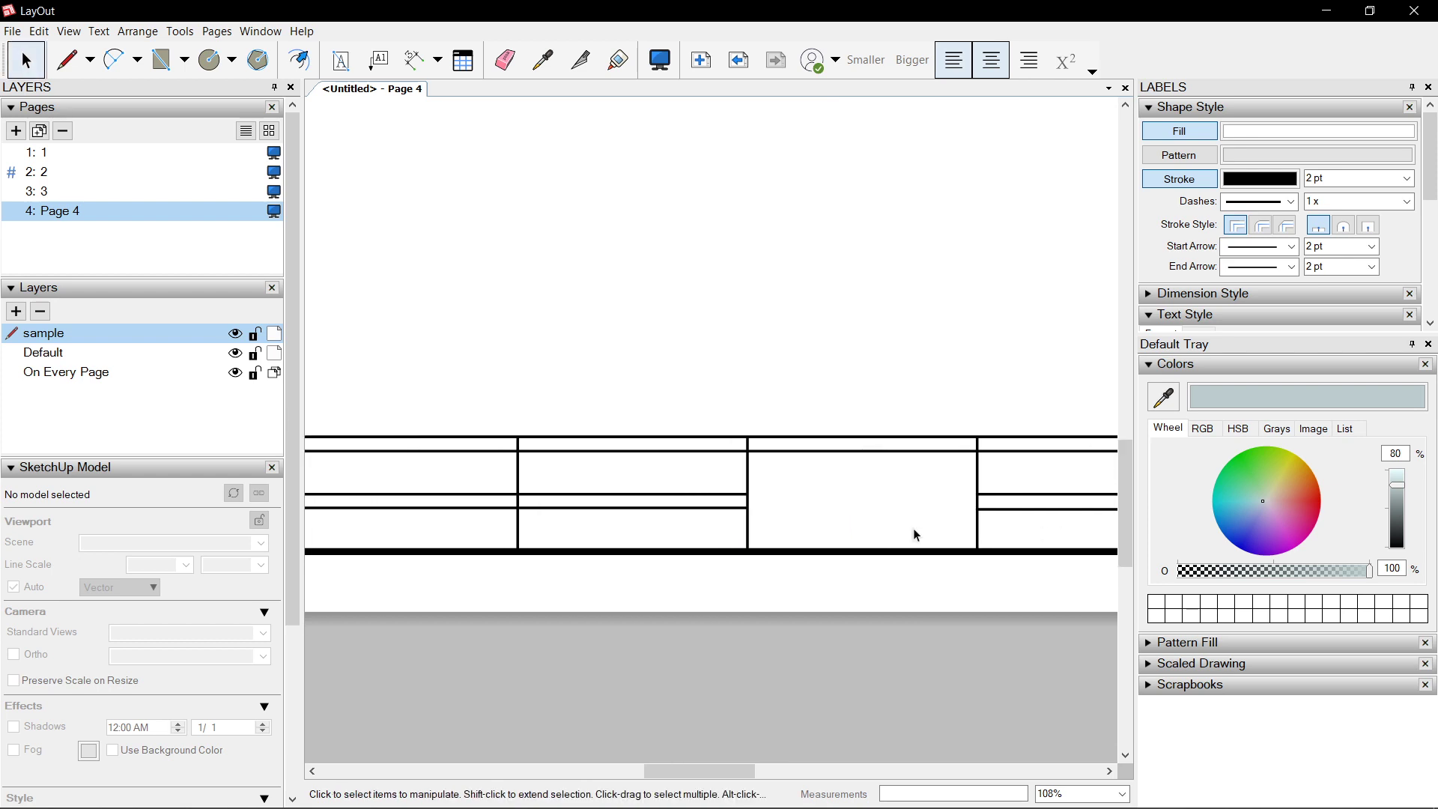
pyautogui.scroll(2, 618, 433)
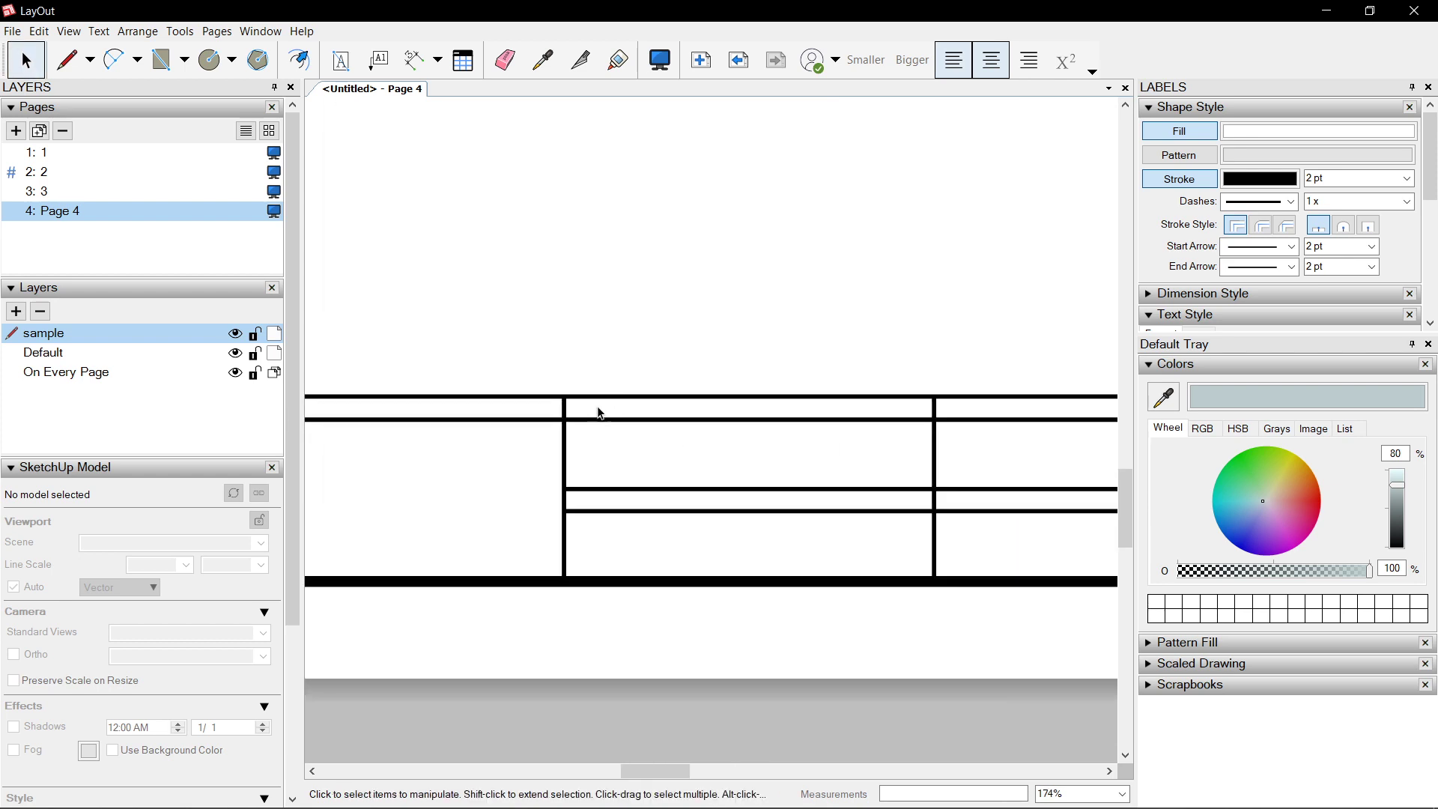
pyautogui.scroll(1, 641, 287)
pyautogui.press('t')
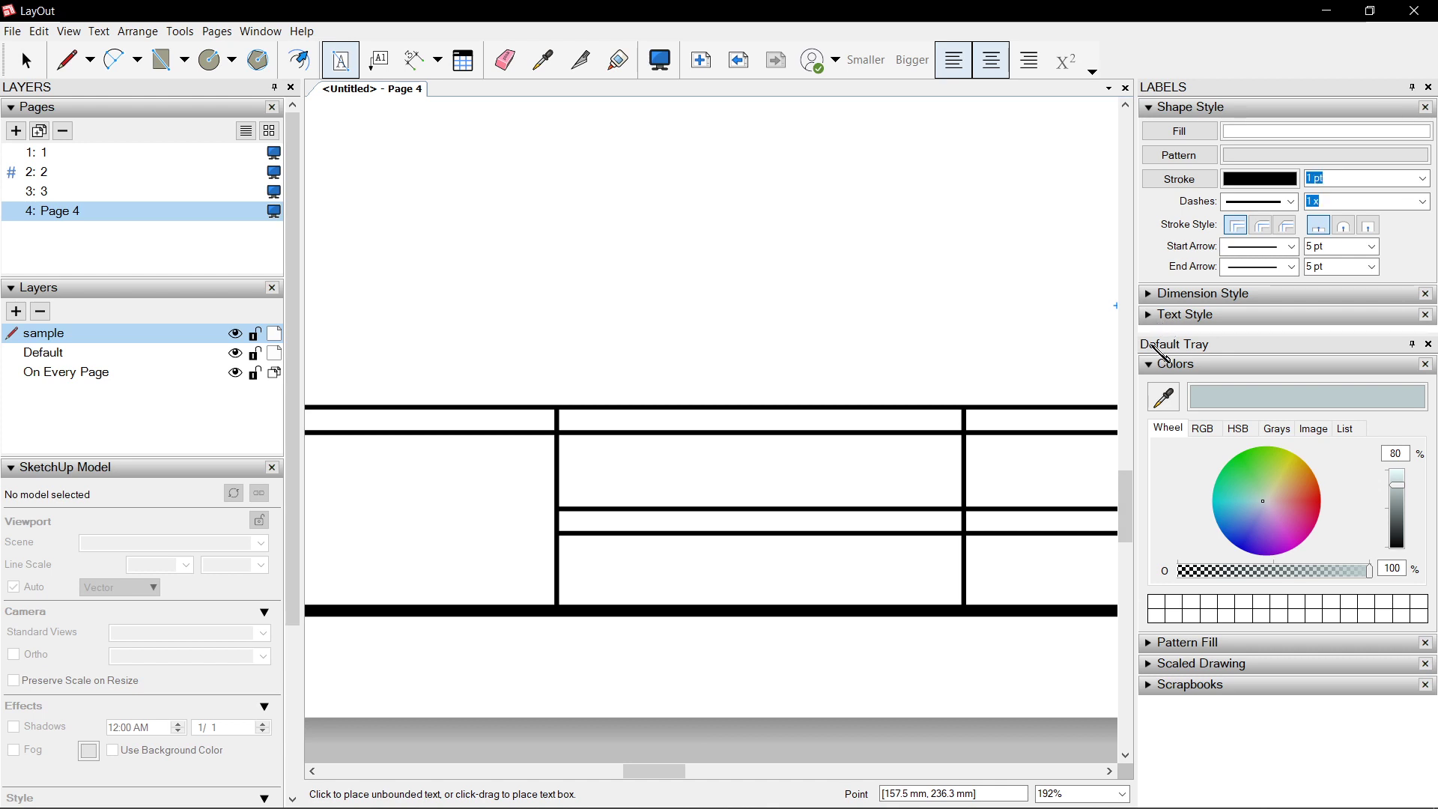
pyautogui.click(1150, 108)
pyautogui.click(1154, 150)
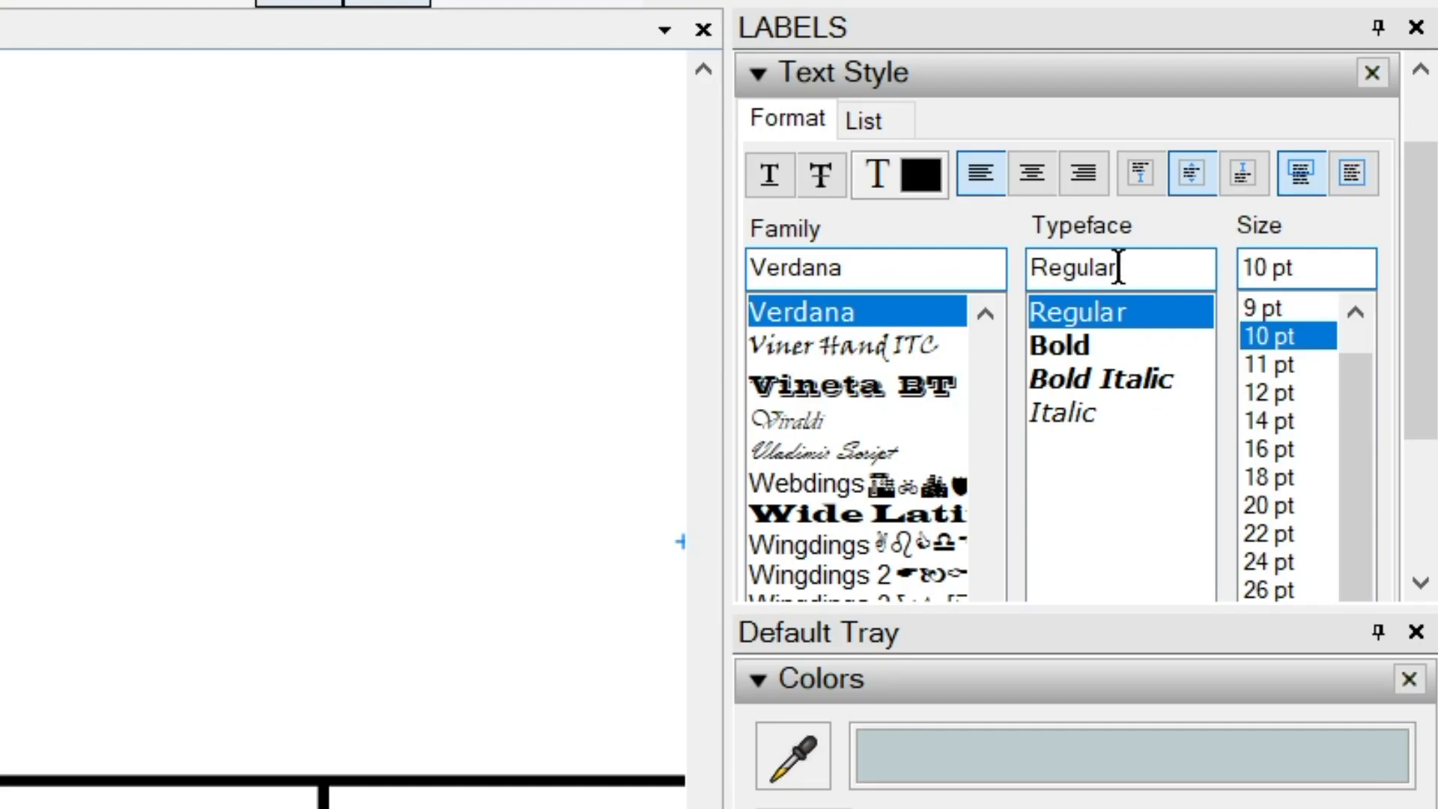
pyautogui.click(1243, 189)
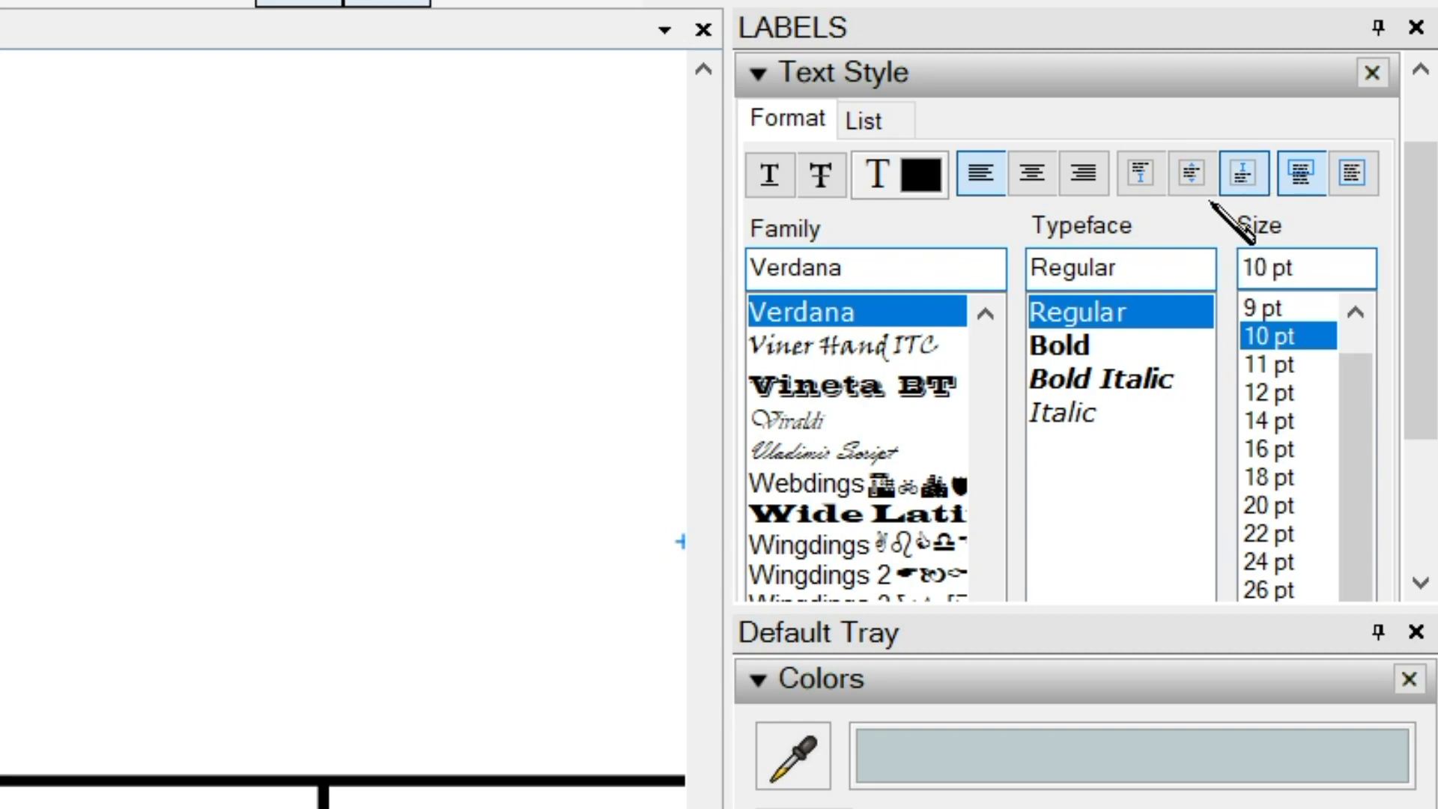
pyautogui.click(838, 288)
pyautogui.write('ARC')
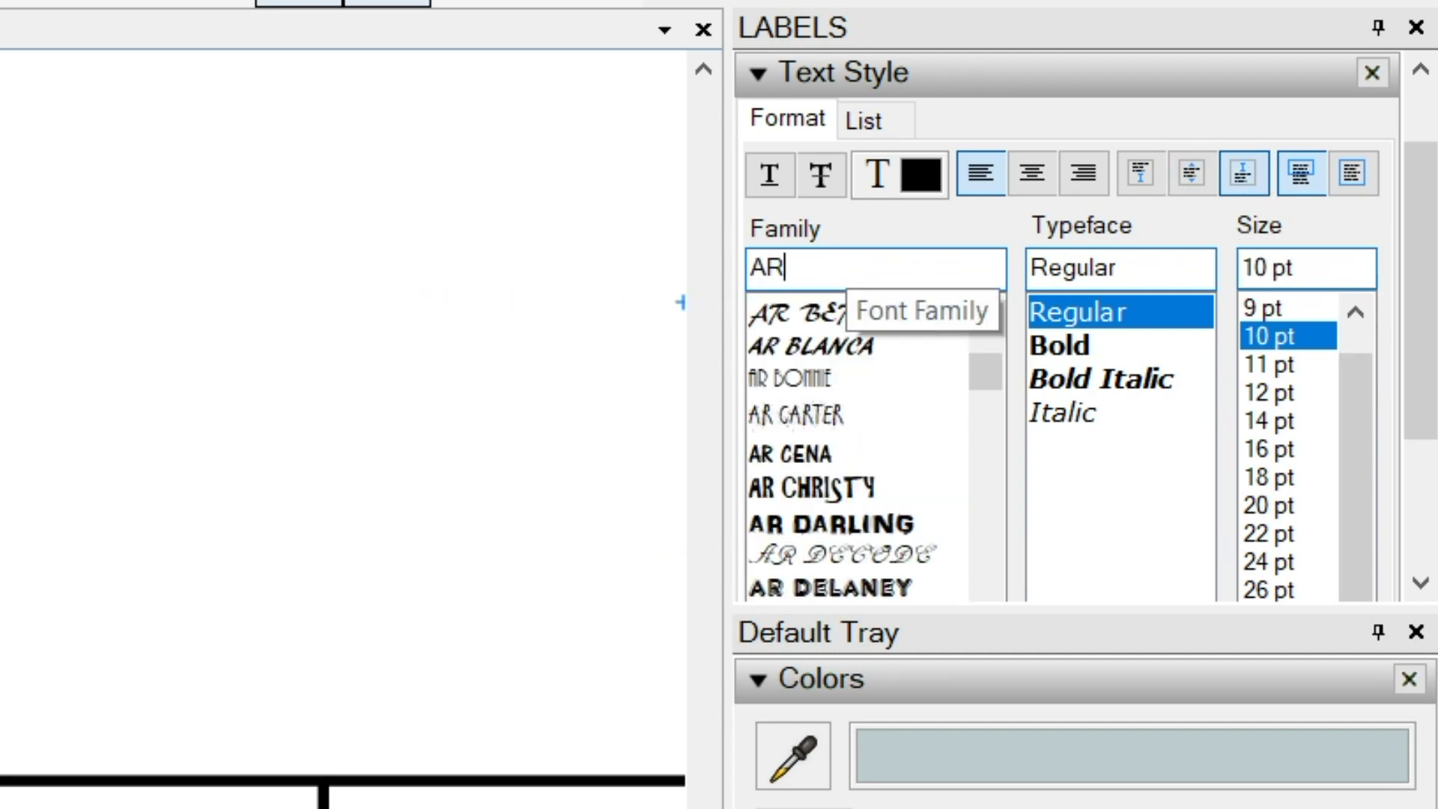
pyautogui.click(824, 442)
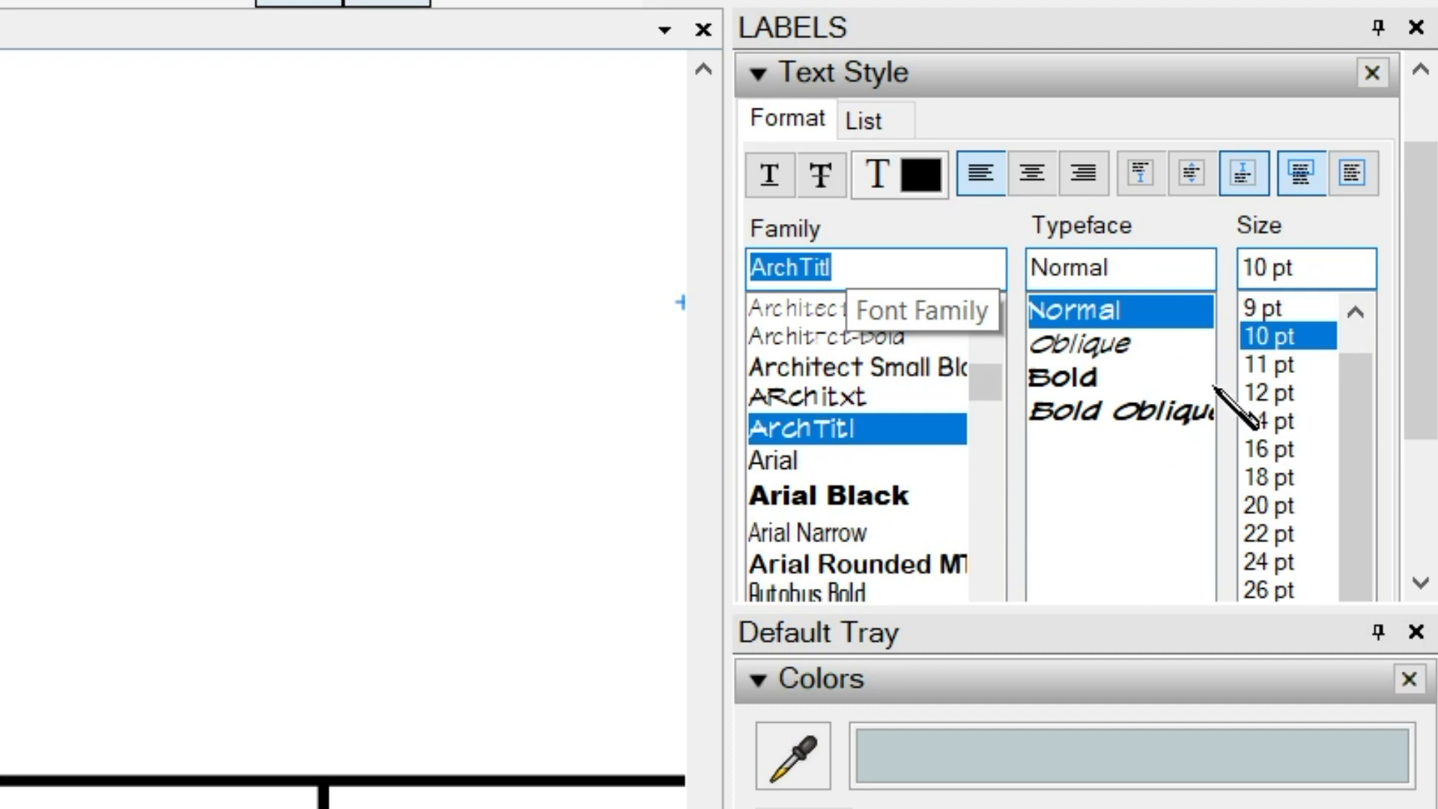
pyautogui.click(1286, 337)
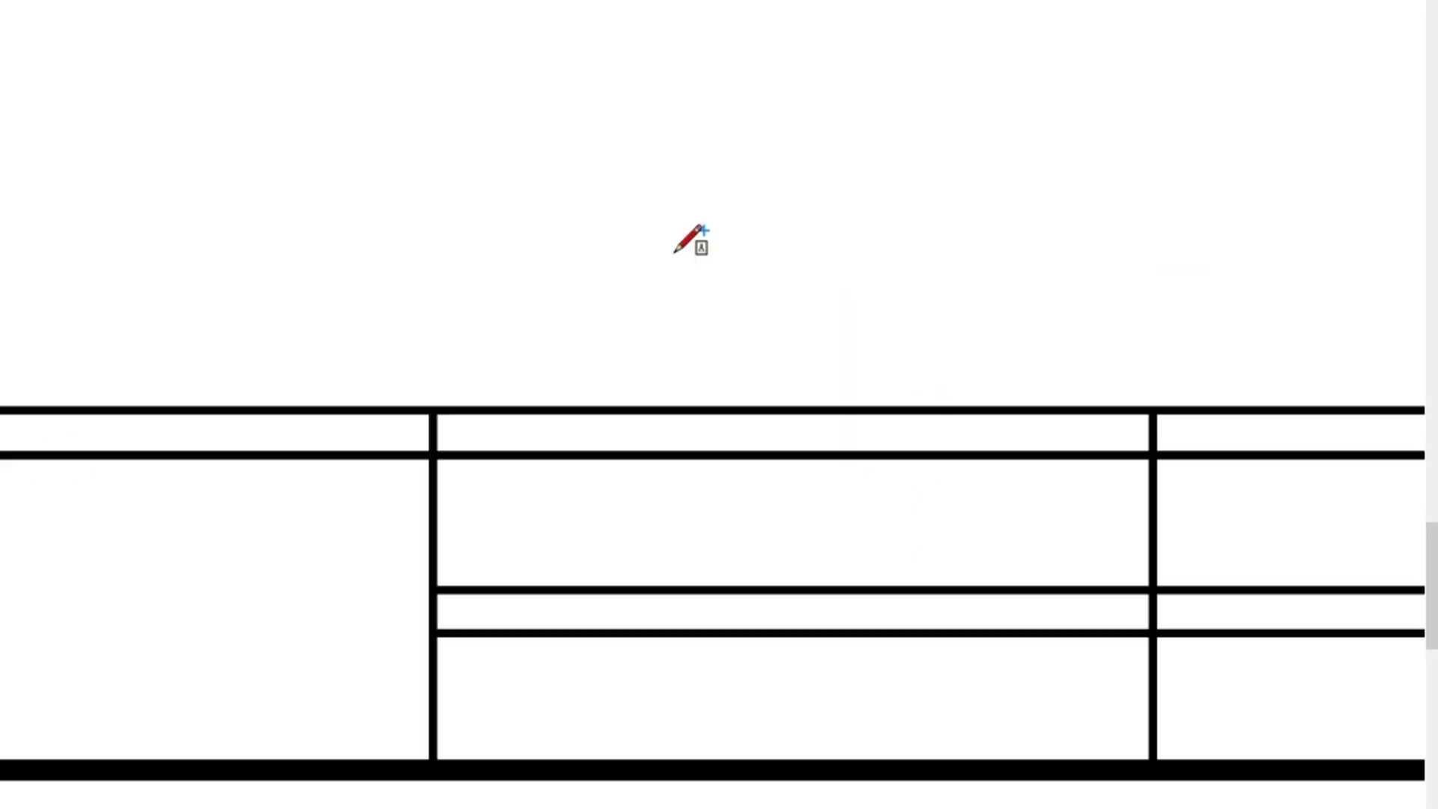
# Add the text label ARCHITECT in the narrow header row of the title block cell after the first divider
pyautogui.scroll(2, 446, 445)
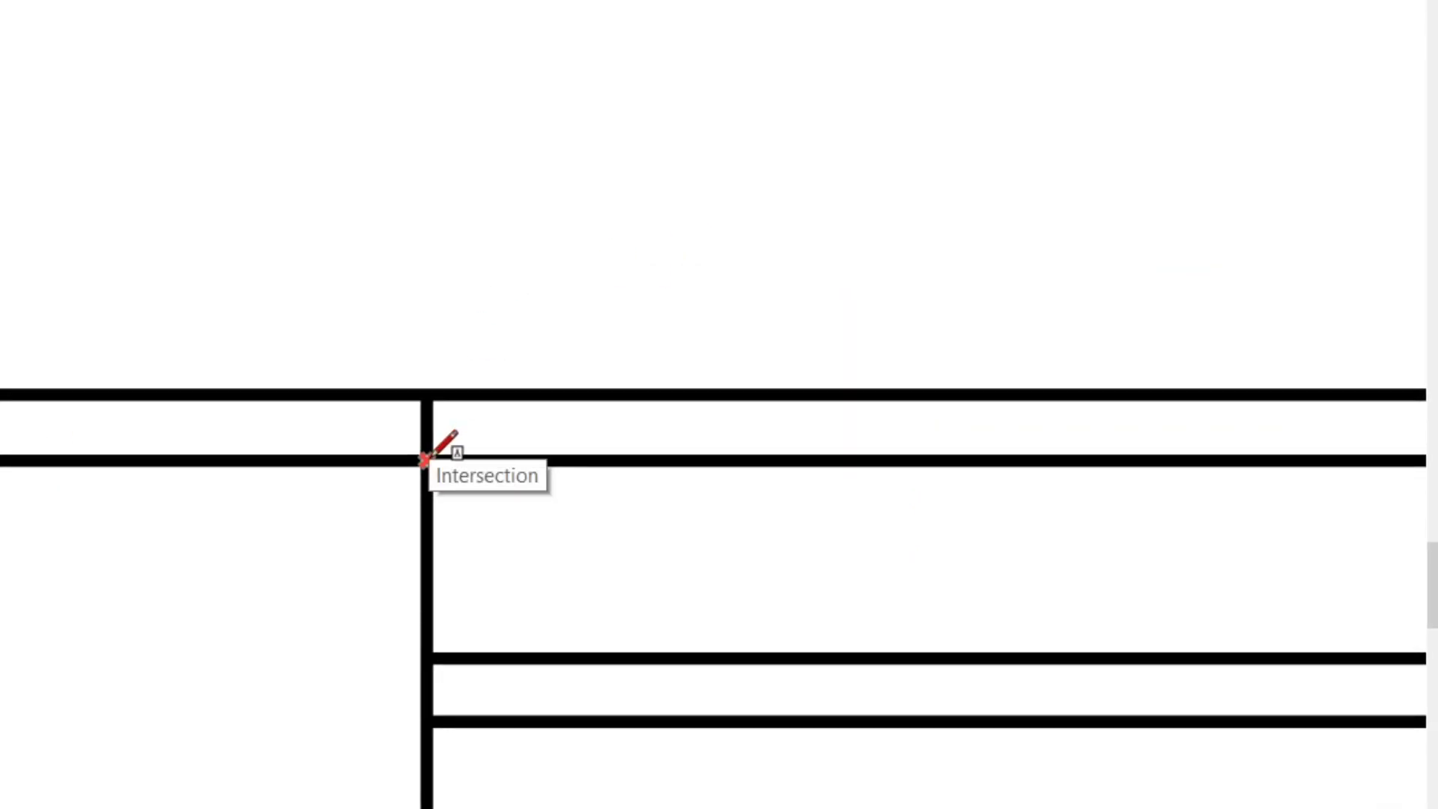
pyautogui.scroll(-1, 691, 337)
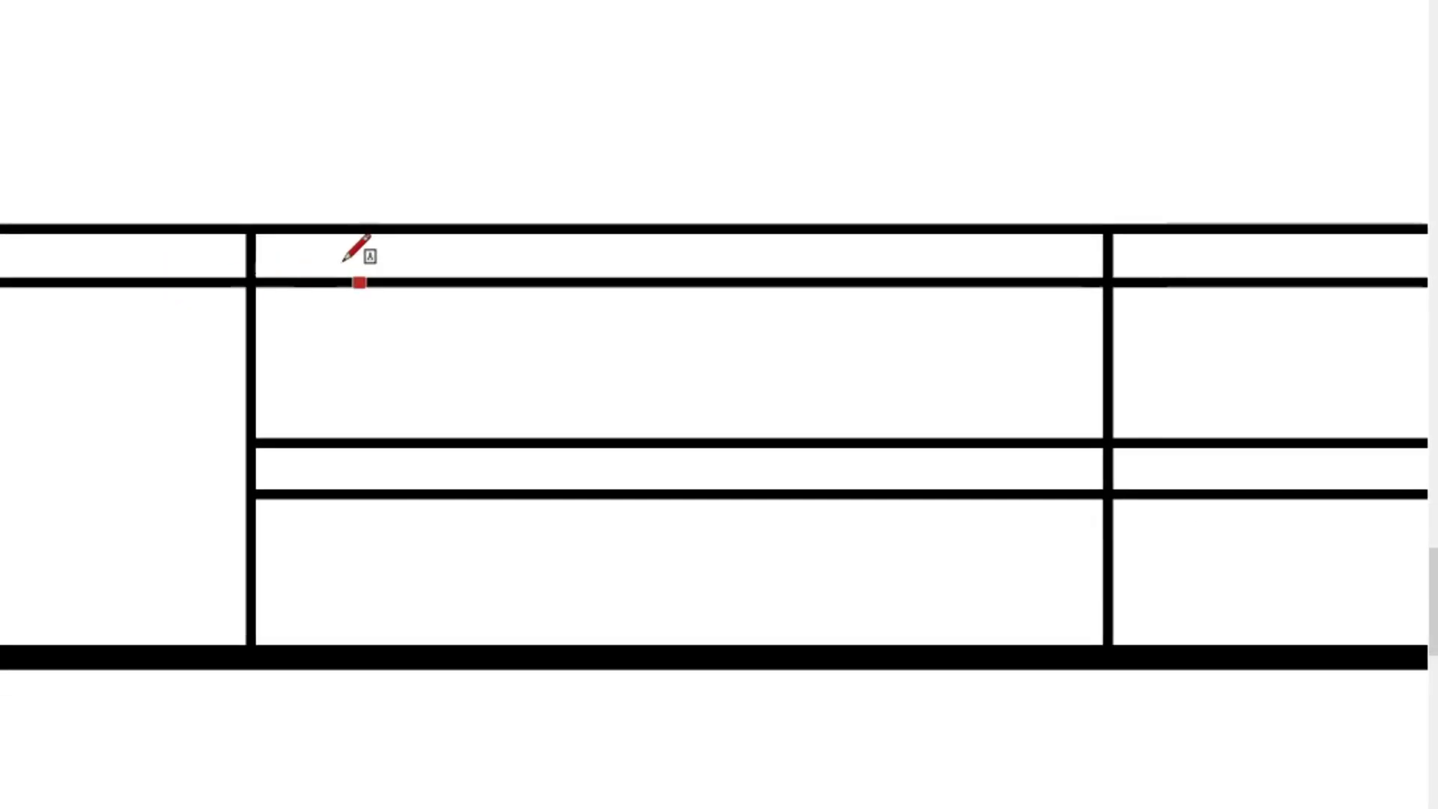
pyautogui.moveTo(344, 260); pyautogui.dragTo(283, 307, button='middle')
pyautogui.click(189, 328)
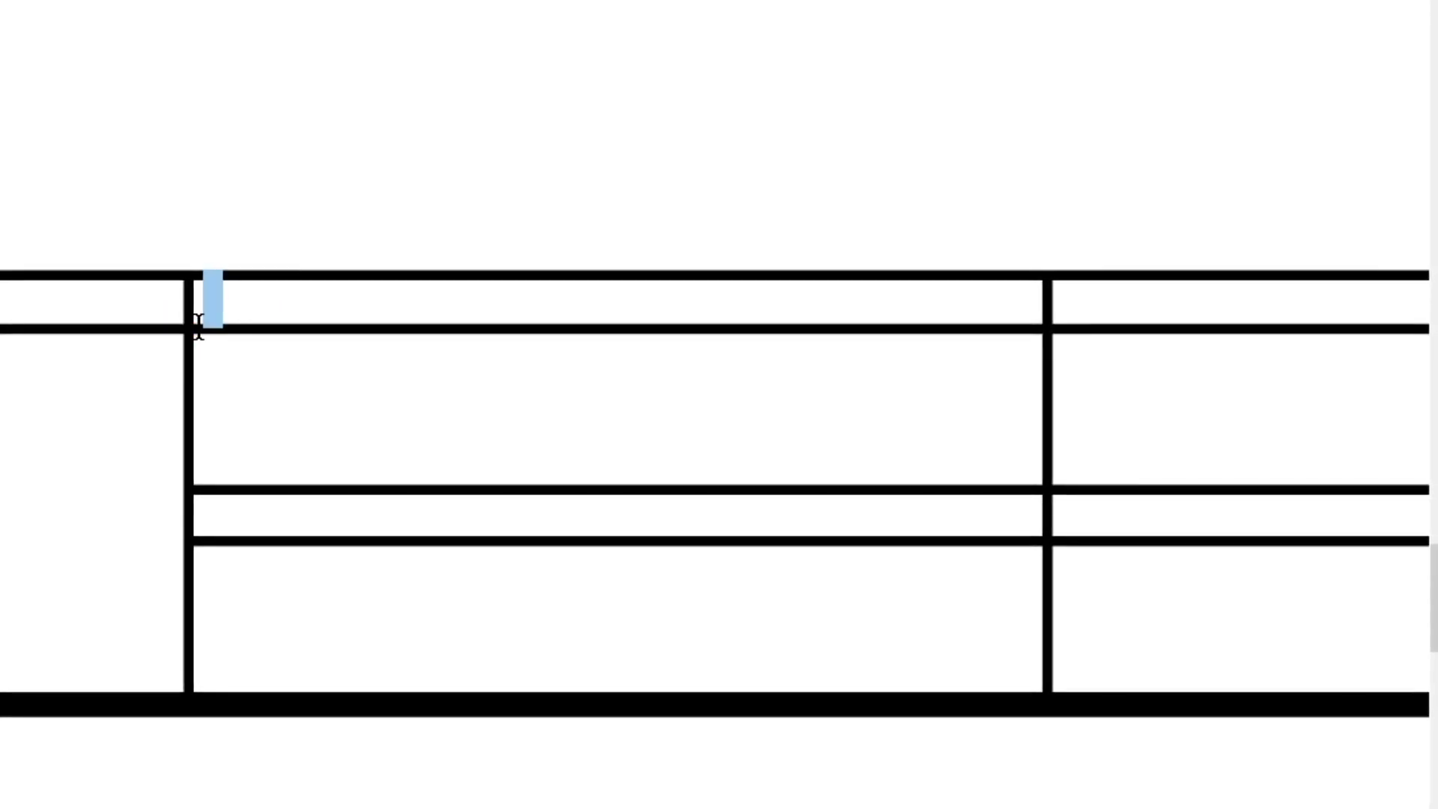
pyautogui.write('ARCHITECT')
pyautogui.click(289, 225)
pyautogui.press('x')
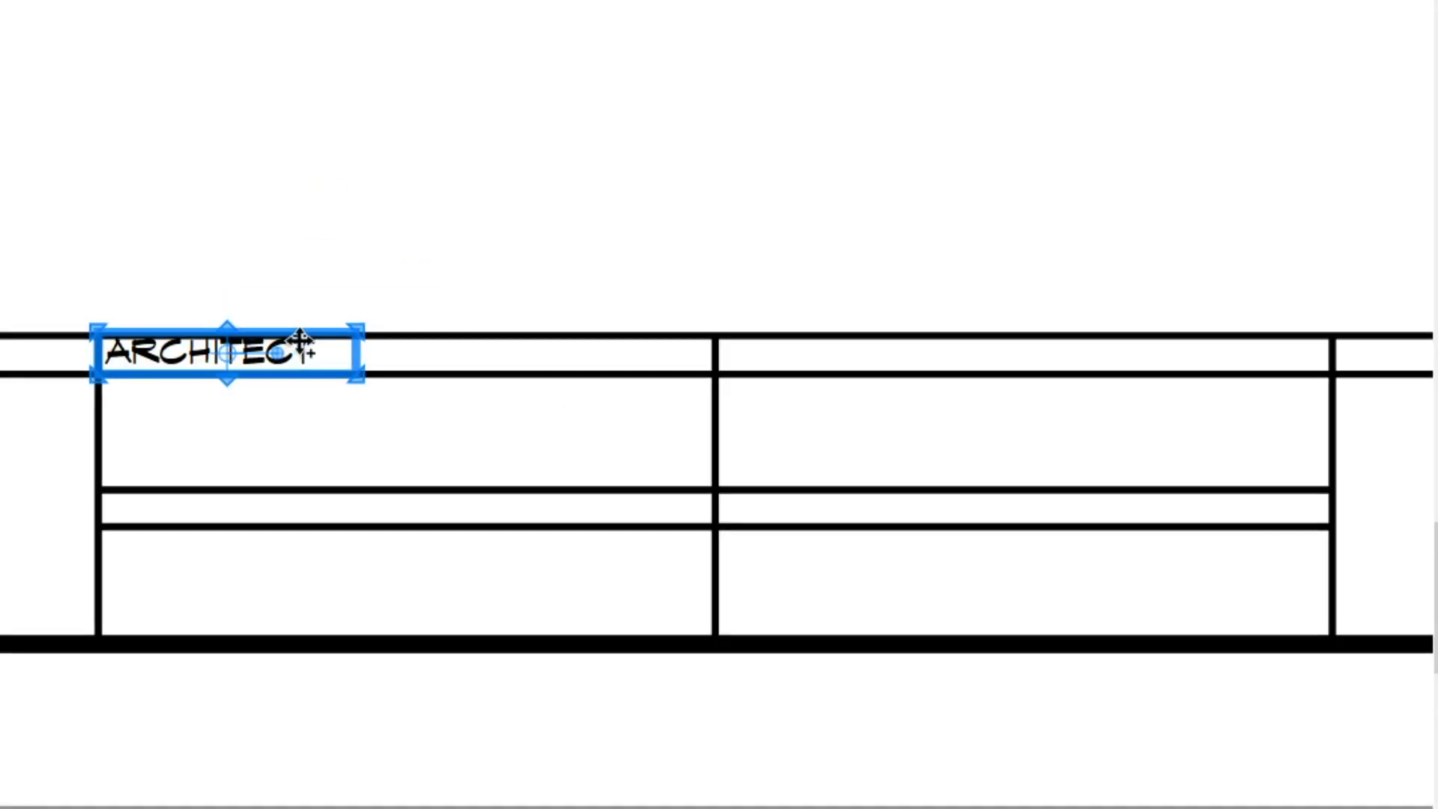
# Copy the ARCHITECT label into the header row of each remaining title block cell along the strip
pyautogui.keyDown('ctrl'); pyautogui.moveTo(302, 343); pyautogui.dragTo(923, 345); pyautogui.keyUp('ctrl')
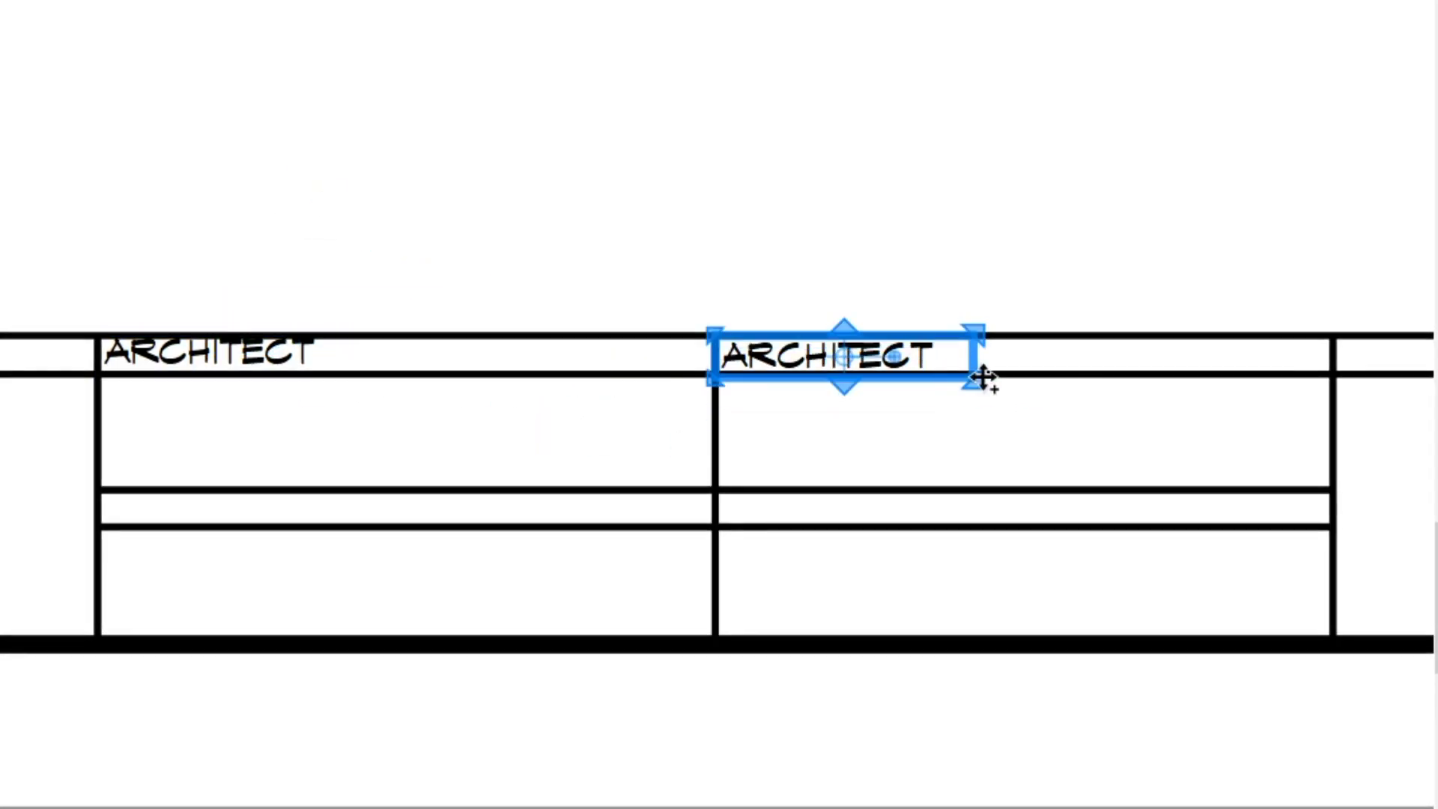
pyautogui.scroll(-2, 989, 382)
pyautogui.moveTo(1069, 472); pyautogui.dragTo(582, 472, button='middle')
pyautogui.keyDown('ctrl'); pyautogui.moveTo(460, 381); pyautogui.dragTo(869, 382); pyautogui.keyUp('ctrl')
pyautogui.keyDown('ctrl'); pyautogui.moveTo(480, 386); pyautogui.dragTo(947, 384); pyautogui.keyUp('ctrl')
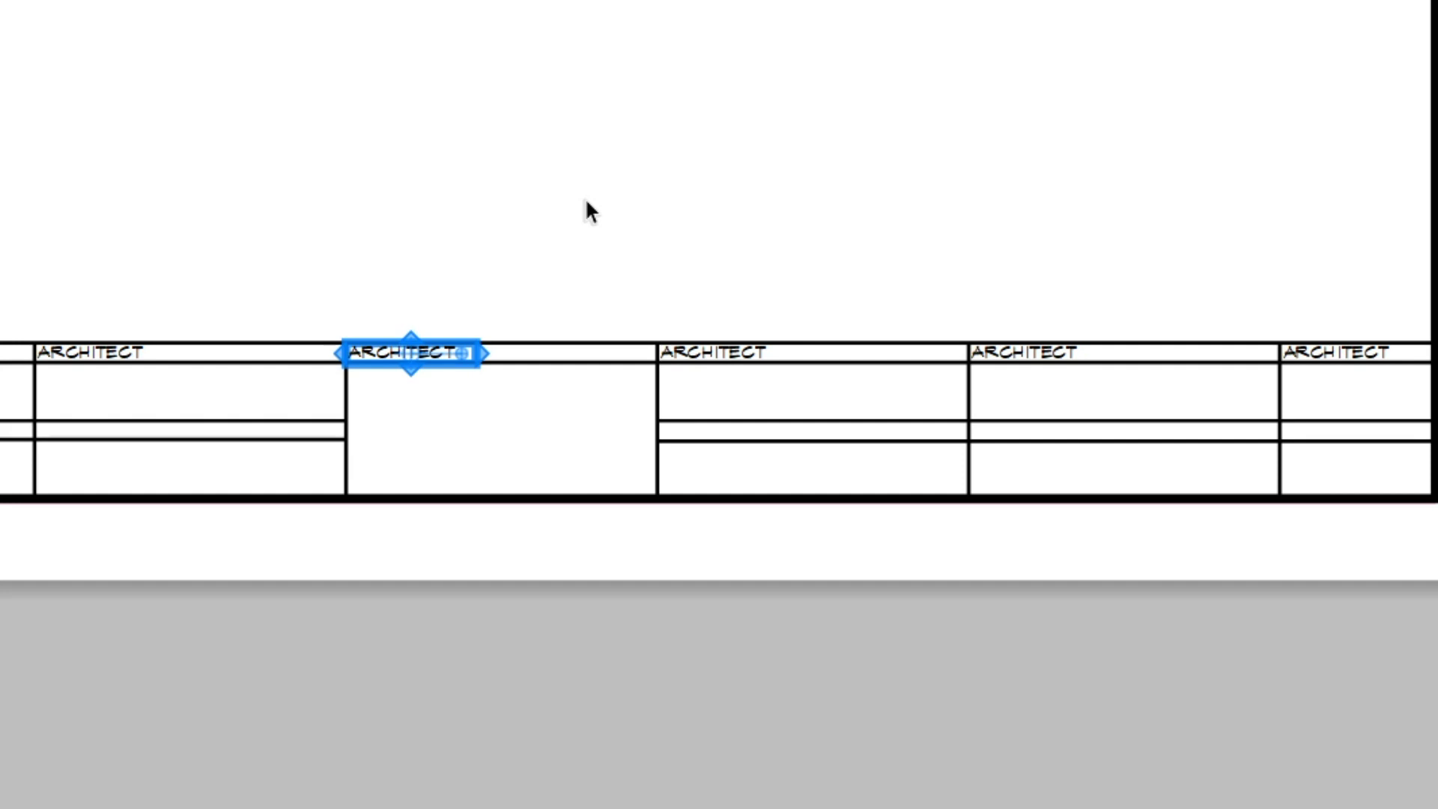
pyautogui.click(600, 295)
# Change the copied labels in the two header cells after the undivided centre cell to ENGINEER and DRAWN BY:
pyautogui.doubleClick(789, 313)
pyautogui.write('ENGINEER')
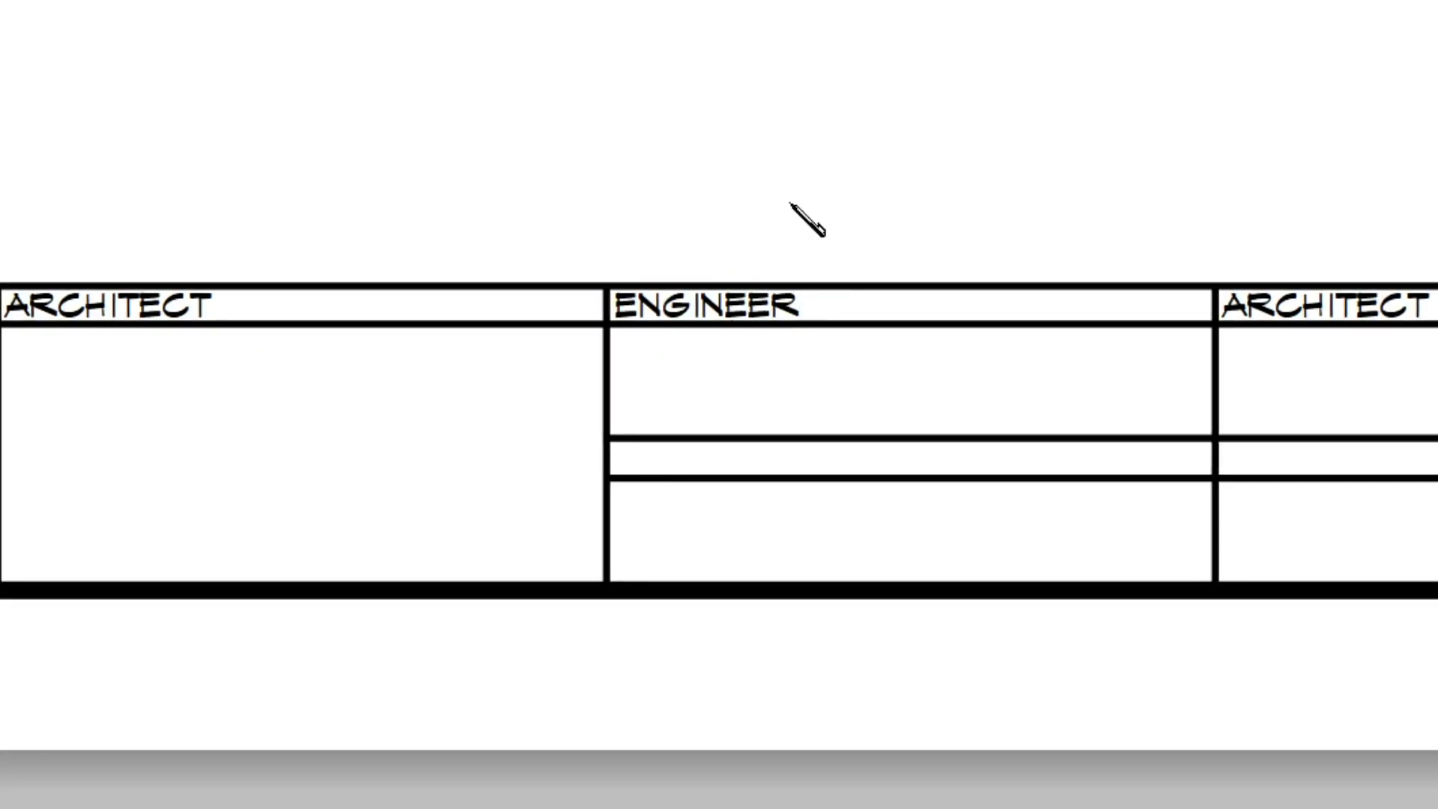
pyautogui.doubleClick(1274, 305)
pyautogui.write('DRAWN BY:')
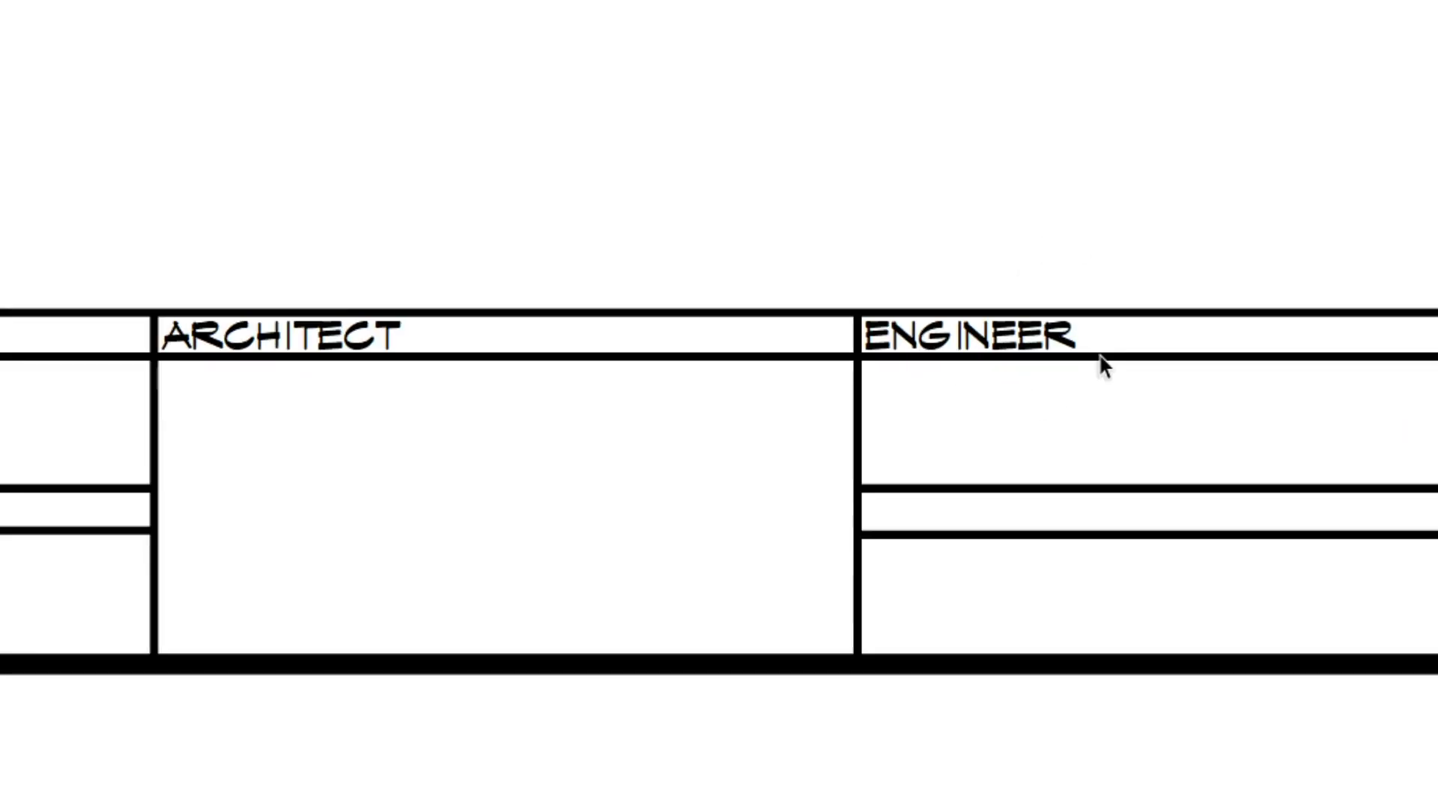
# Change the label above the undivided centre cell to PROJECT TITLE/LOCATION
pyautogui.click(373, 344)
pyautogui.click(372, 343)
pyautogui.write('PROJECT TITL')
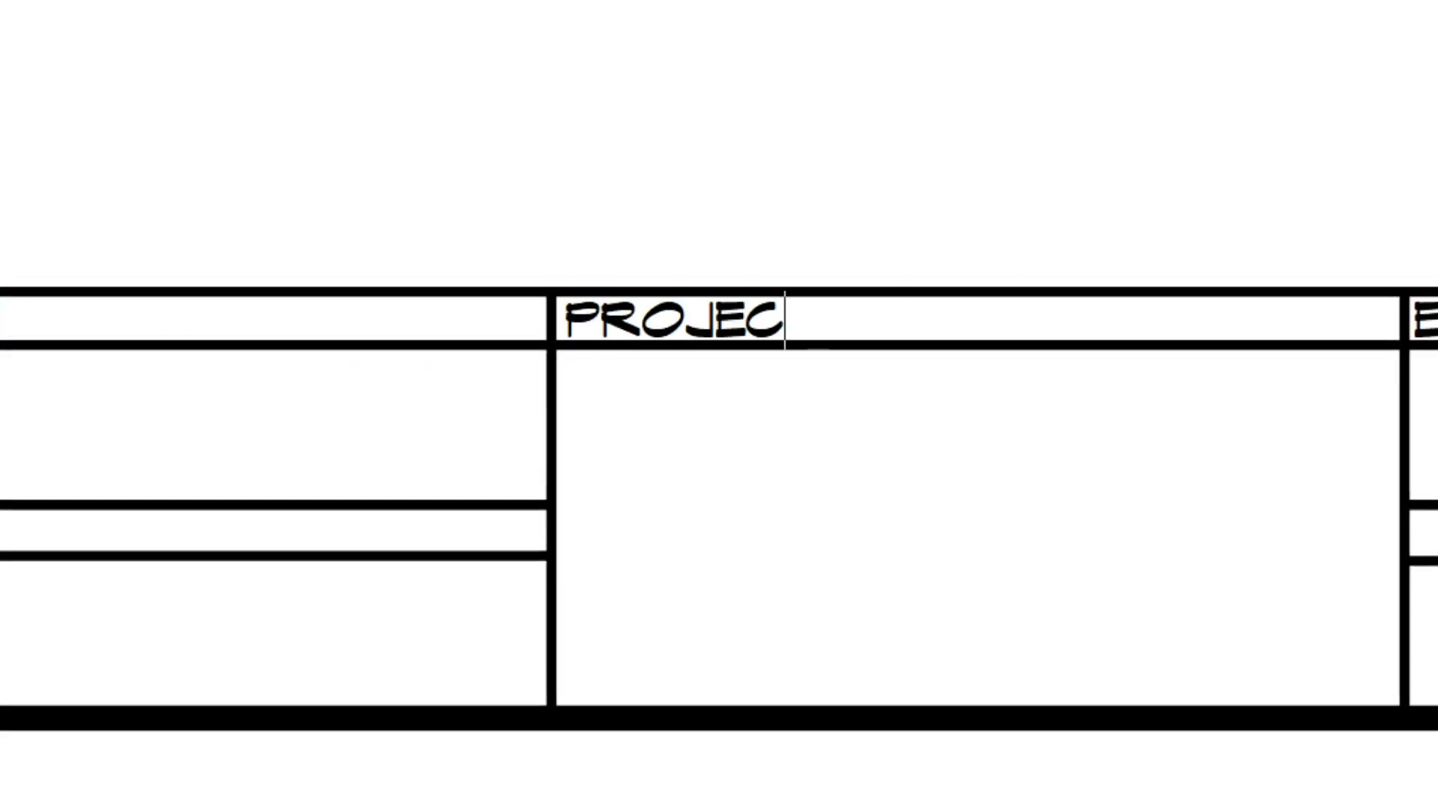
pyautogui.write('E/LOCATION')
pyautogui.click(771, 218)
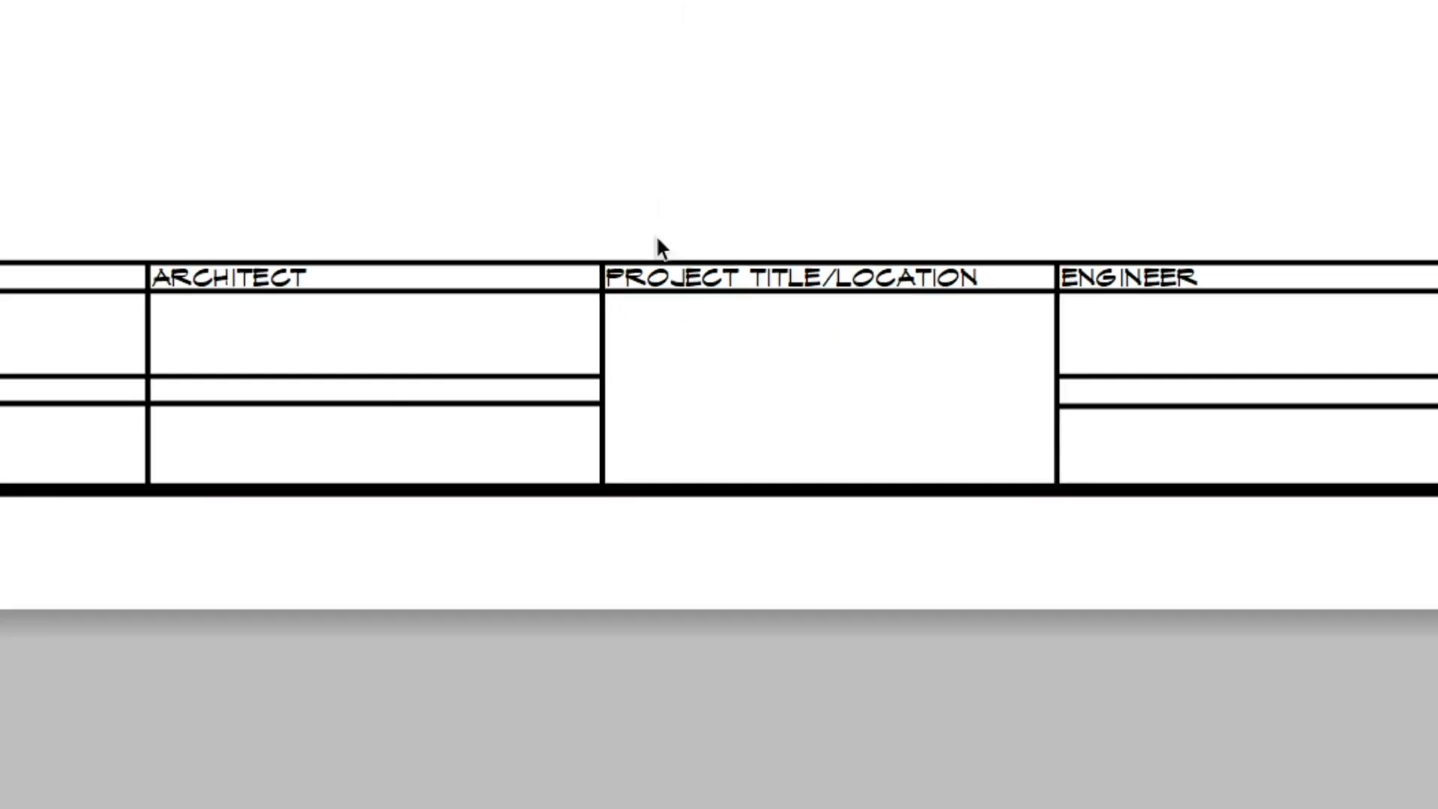
# Rearrange the header labels so PROJECT TITLE/LOCATION heads the undivided cell, with ARCHITECT before it and OWNER and ENGINEER after it
pyautogui.moveTo(517, 365); pyautogui.dragTo(995, 504)
pyautogui.keyDown('alt'); pyautogui.scroll(-2, 748, 417); pyautogui.keyUp('alt')
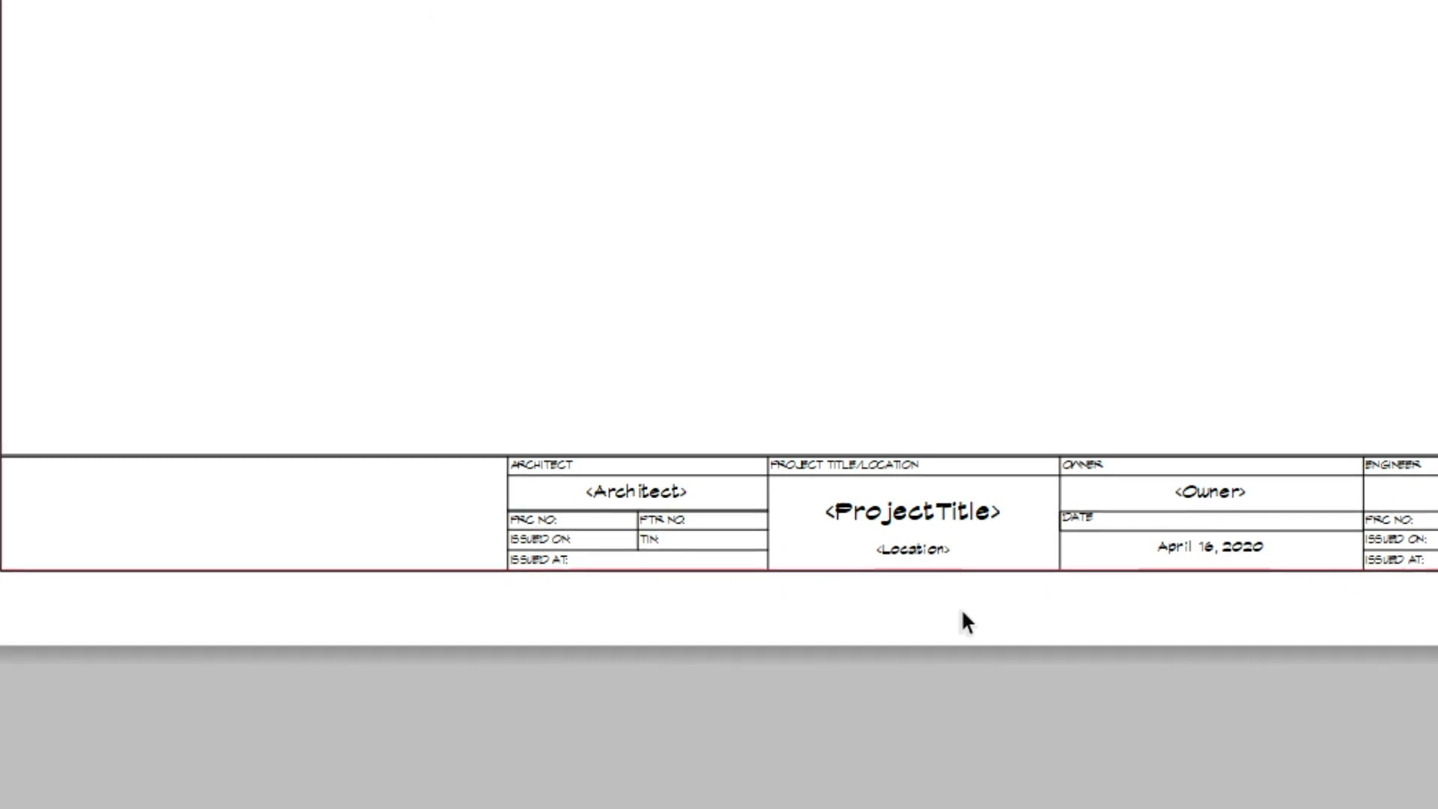
pyautogui.moveTo(964, 621); pyautogui.dragTo(642, 655)
pyautogui.scroll(1, 907, 582)
pyautogui.scroll(-2, 971, 600)
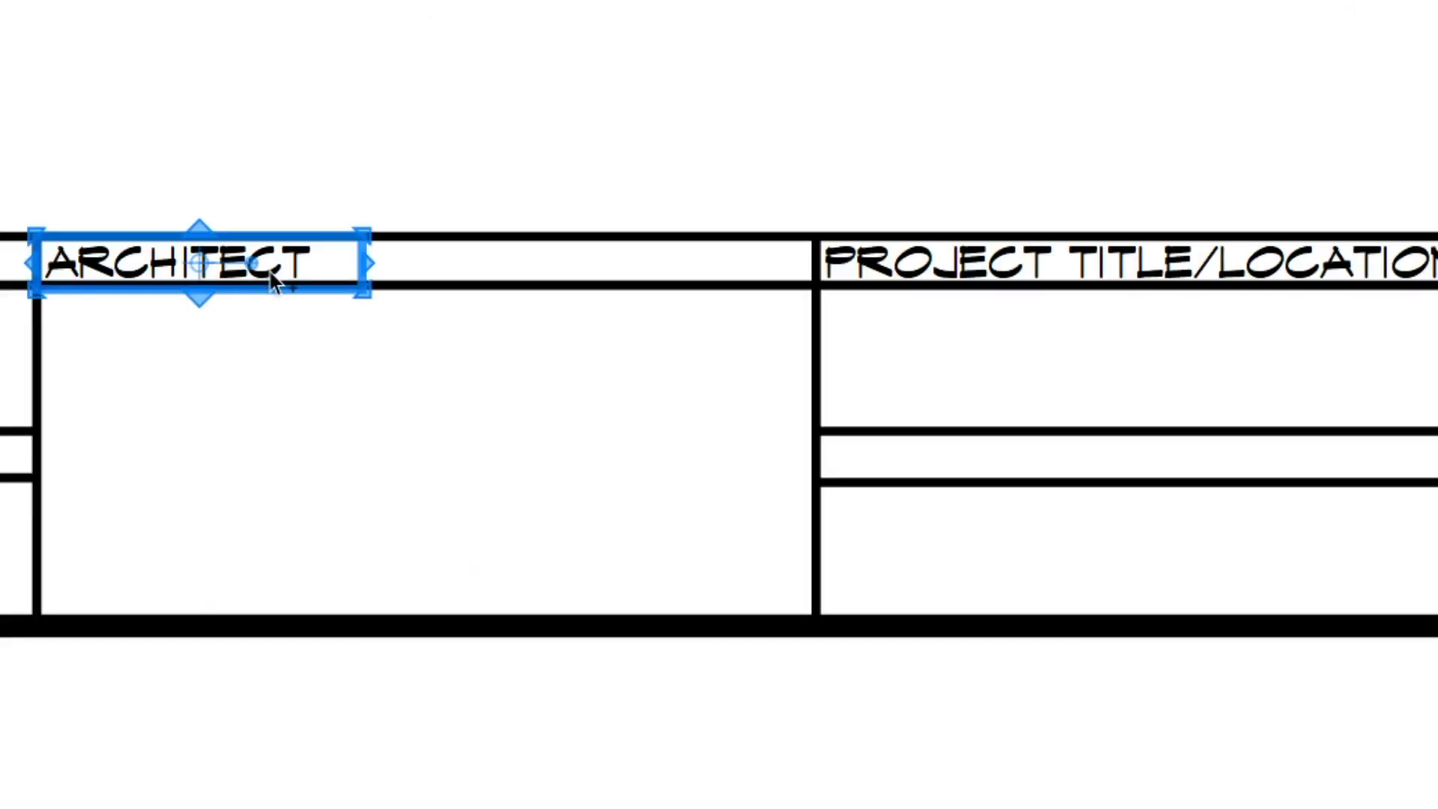
pyautogui.press('Delete')
pyautogui.click(1013, 255)
pyautogui.moveTo(1013, 254); pyautogui.dragTo(1064, 258)
pyautogui.click(578, 55)
pyautogui.hotkey('ctrl', 'v')
pyautogui.doubleClick(1064, 258)
pyautogui.press('BackSpace')
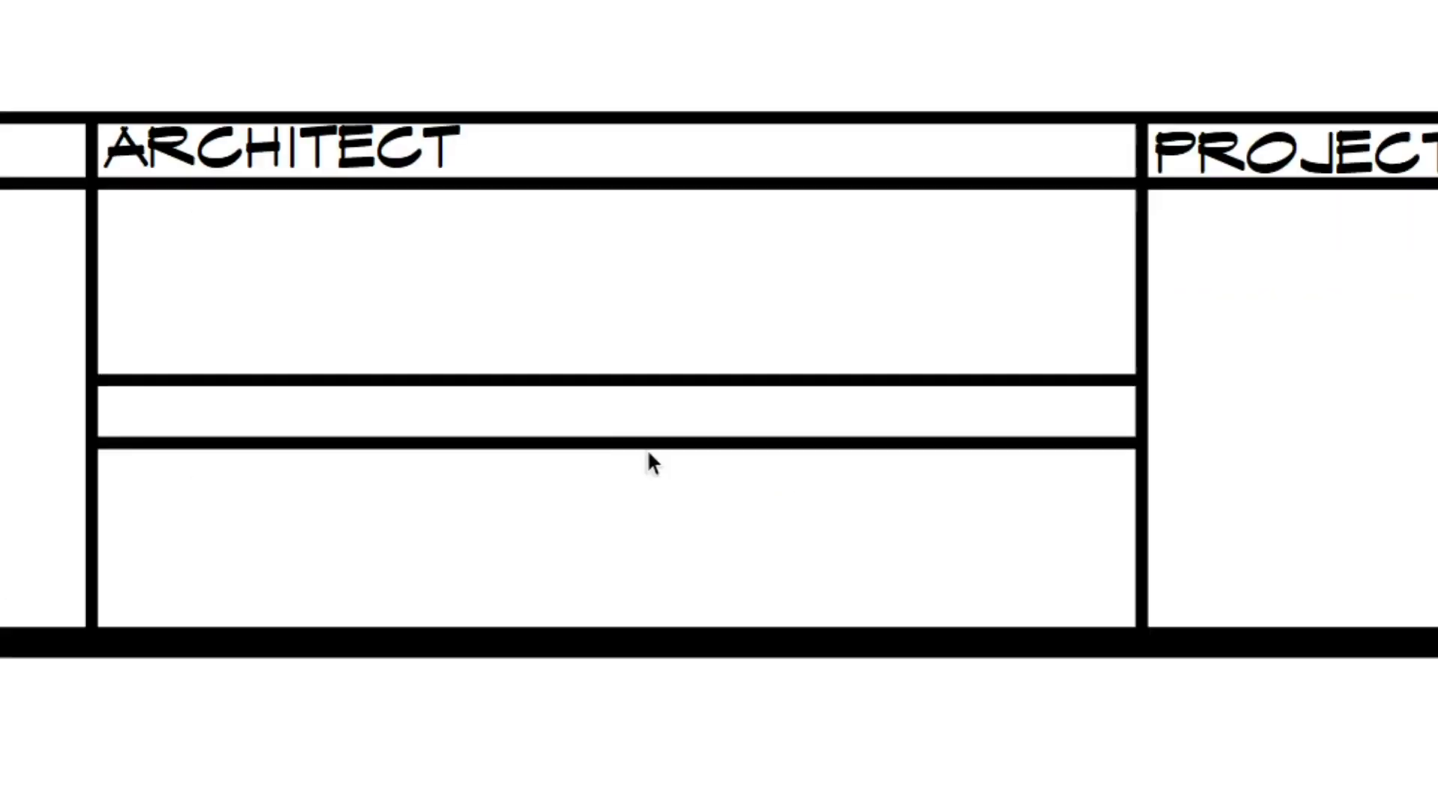
pyautogui.click(545, 444)
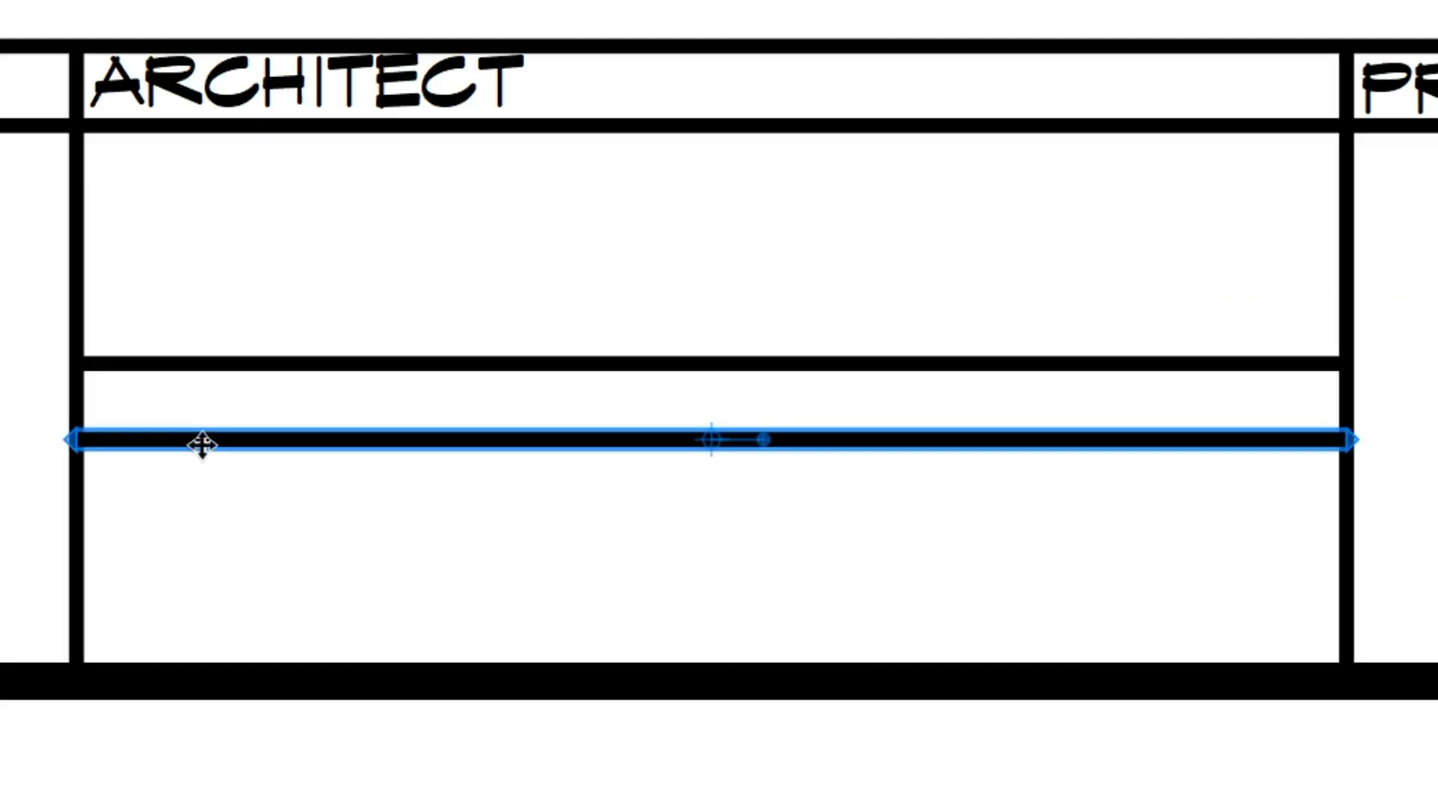
pyautogui.rightClick(274, 568)
pyautogui.click(408, 738)
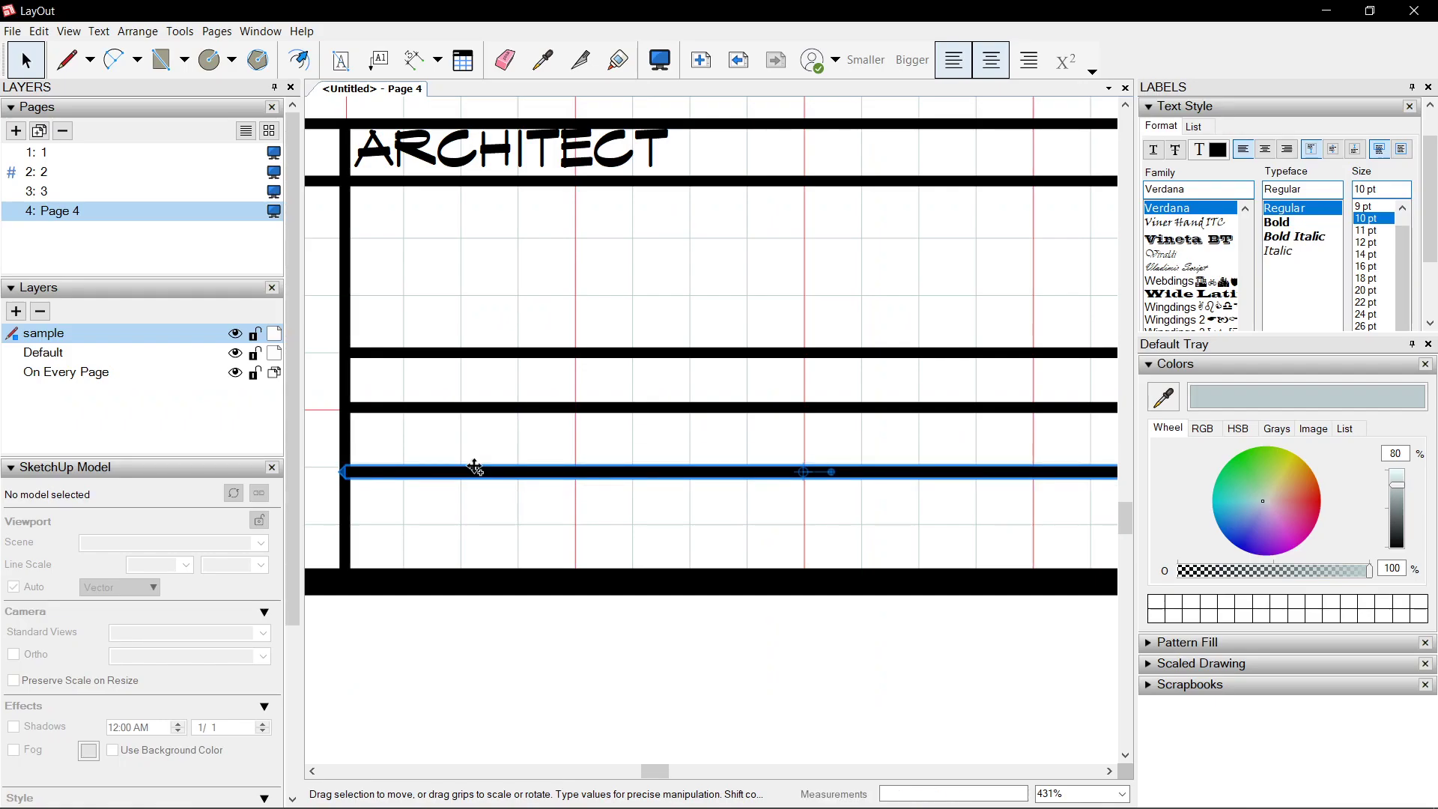
pyautogui.press('Delete')
# Draw two horizontal lines across the lower part of the ARCHITECT cell, evenly spaced below the existing narrow row
pyautogui.press('l')
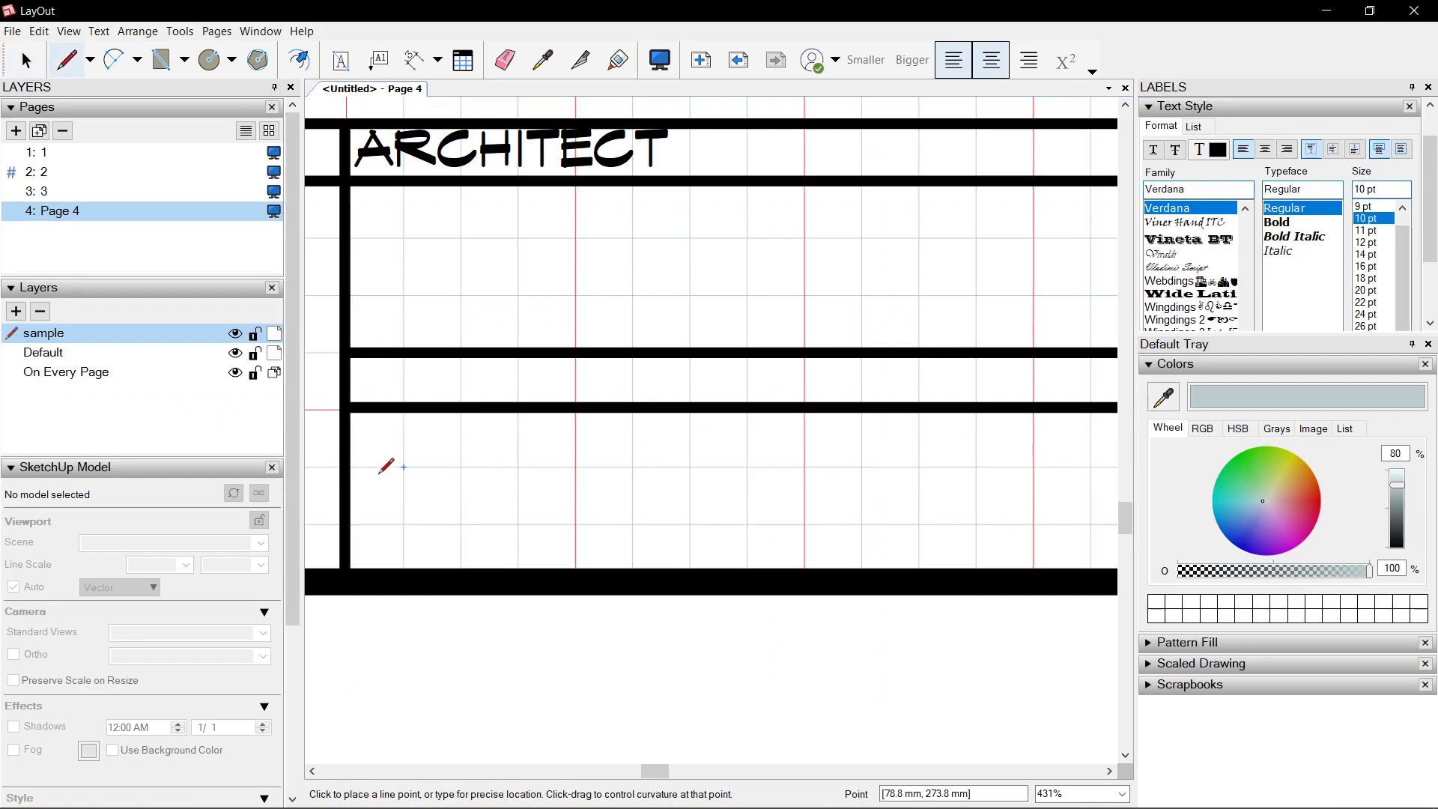
pyautogui.scroll(-3, 364, 464)
pyautogui.click(359, 470)
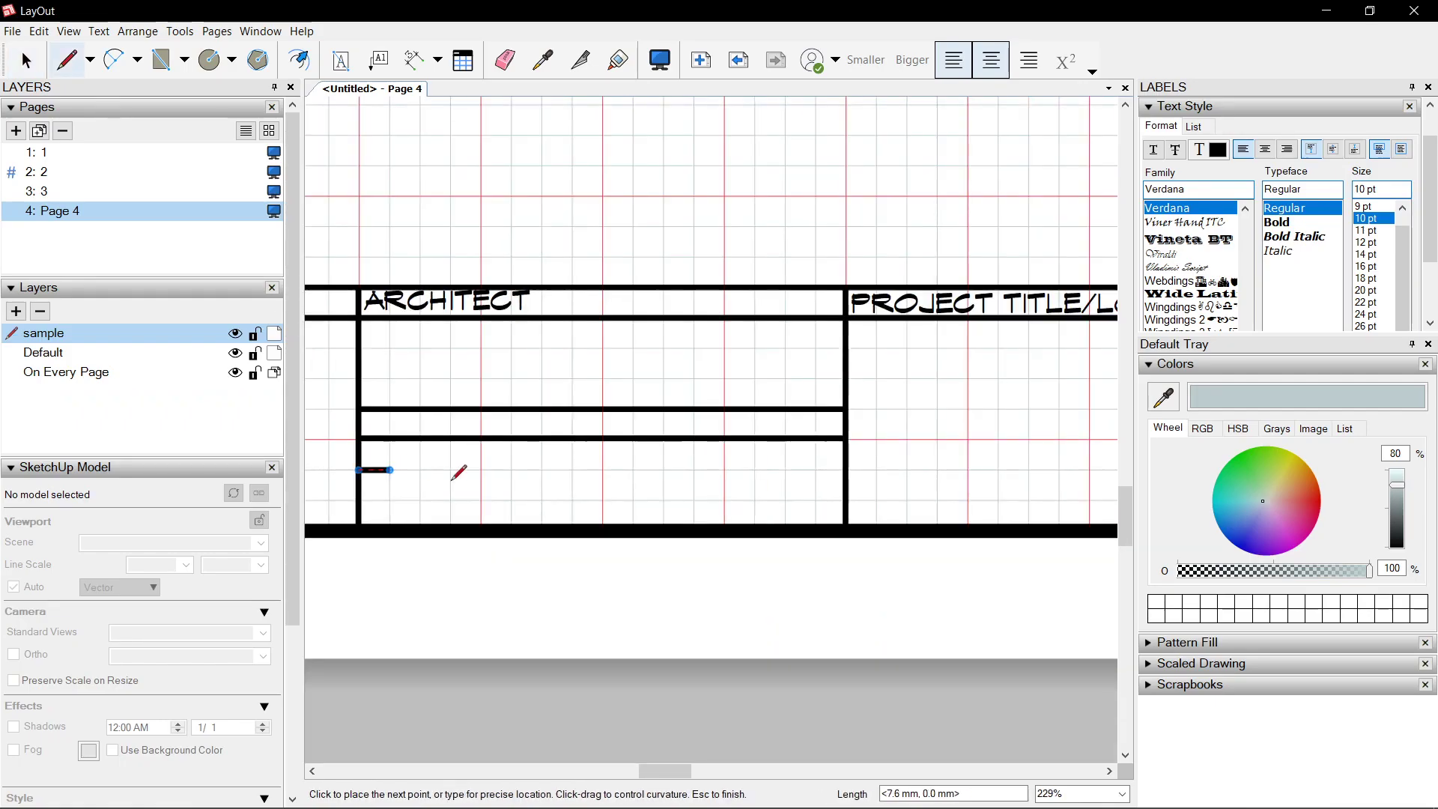
pyautogui.click(844, 470)
pyautogui.press('space')
pyautogui.scroll(1, 495, 466)
pyautogui.press('l')
pyautogui.click(330, 510)
pyautogui.click(921, 510)
pyautogui.press('space')
# Draw a vertical line through the middle of the three narrow rows in the ARCHITECT cell
pyautogui.press('l')
pyautogui.click(627, 510)
pyautogui.press('space')
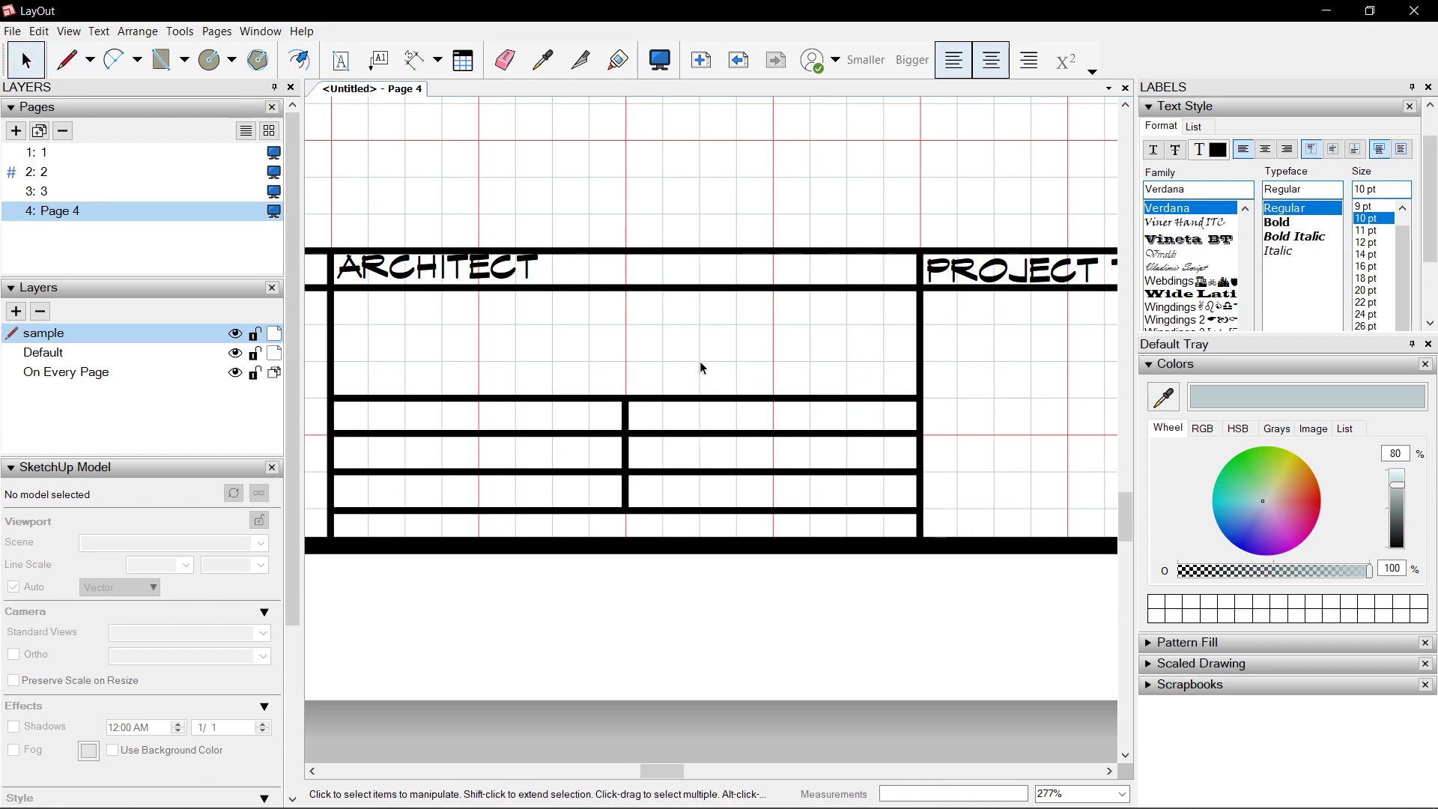
# Set the stroke of the vertical divider and the three lower row lines in the ARCHITECT cell to 1 pt
pyautogui.moveTo(651, 507); pyautogui.dragTo(544, 405)
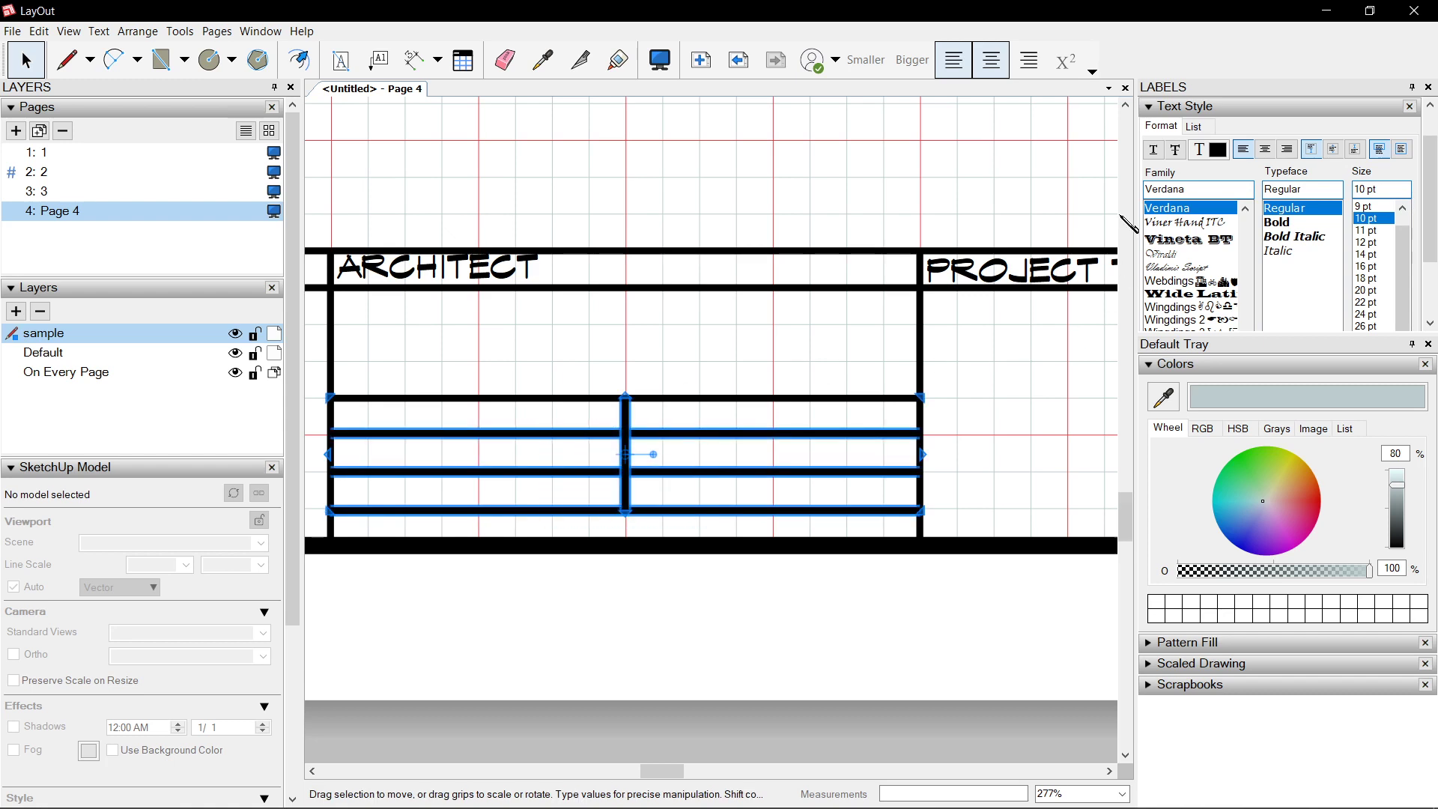
pyautogui.click(1154, 107)
pyautogui.click(1154, 112)
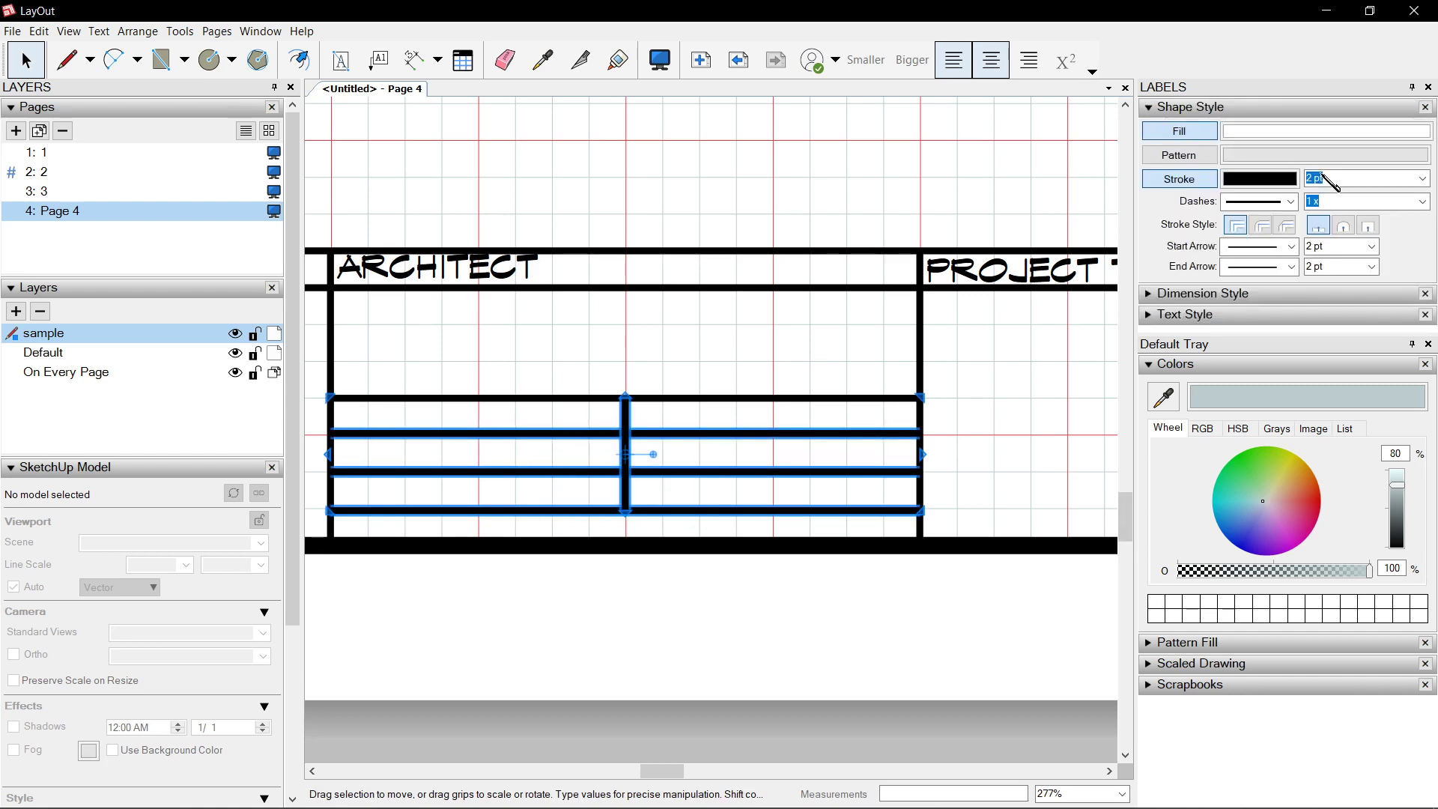
pyautogui.click(1427, 179)
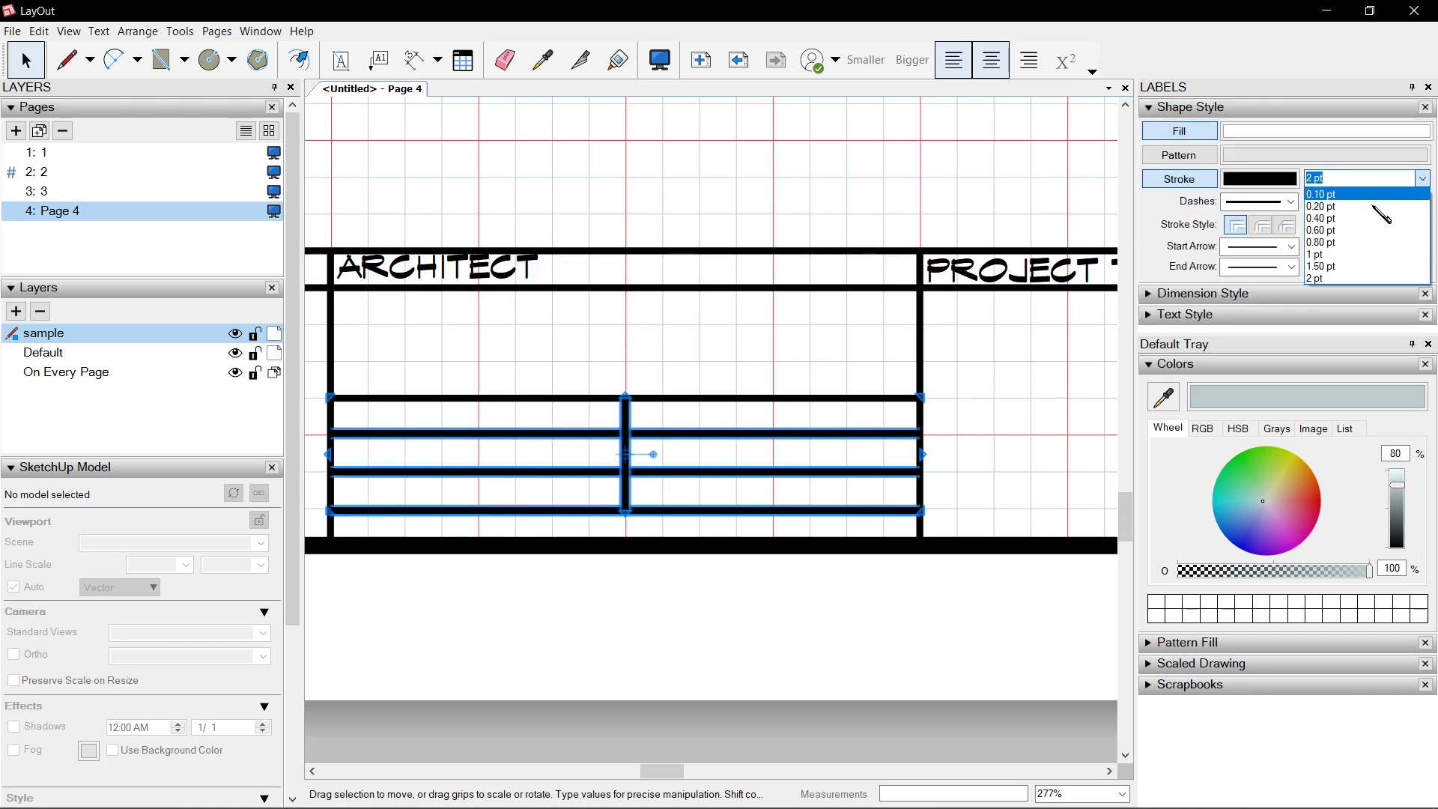
pyautogui.click(1326, 254)
pyautogui.click(739, 622)
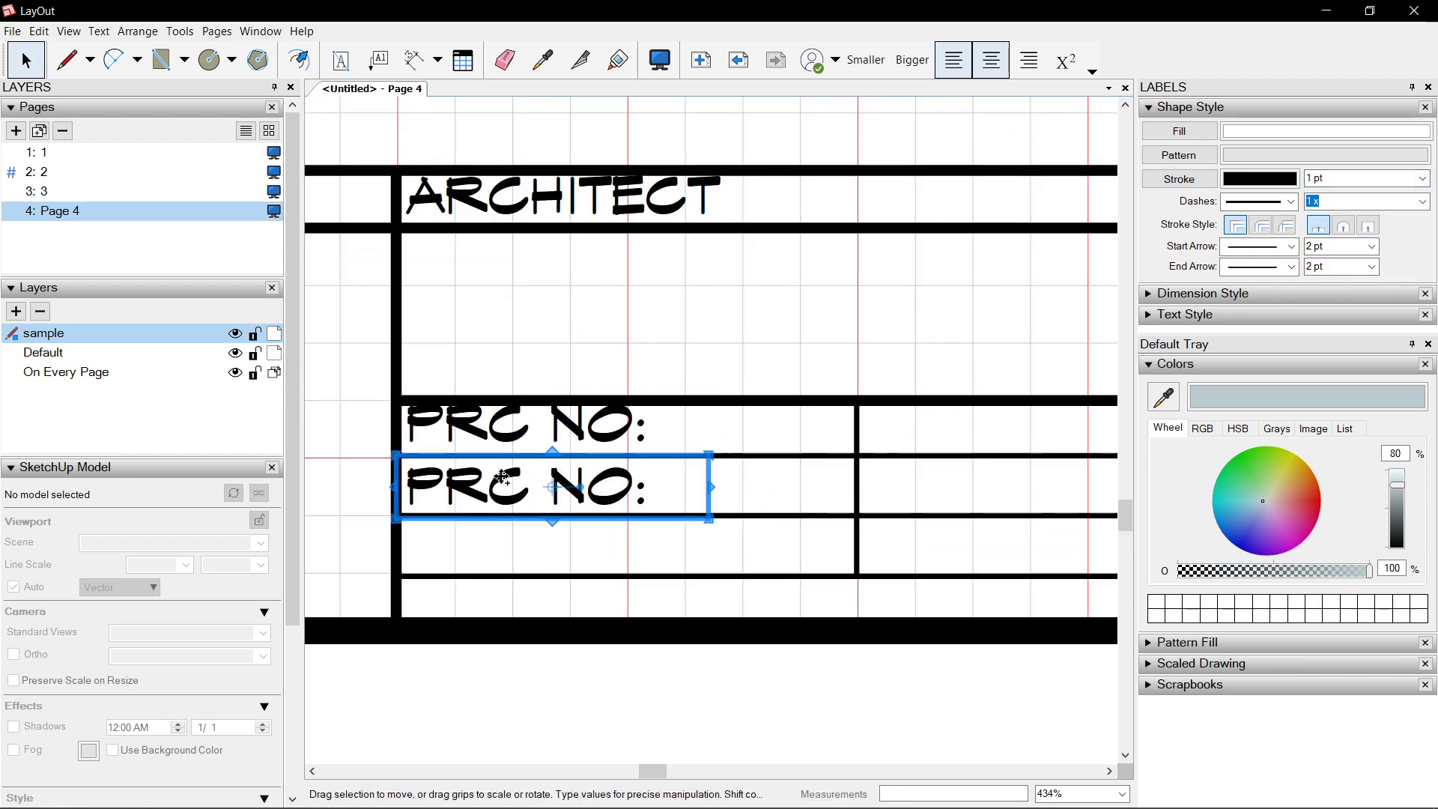
# Label the first column's rows PRC NO:, ISSUED ON: and ISSUED AT:, and the second column's first row PTR NO:
pyautogui.write('ISSUED ON:')
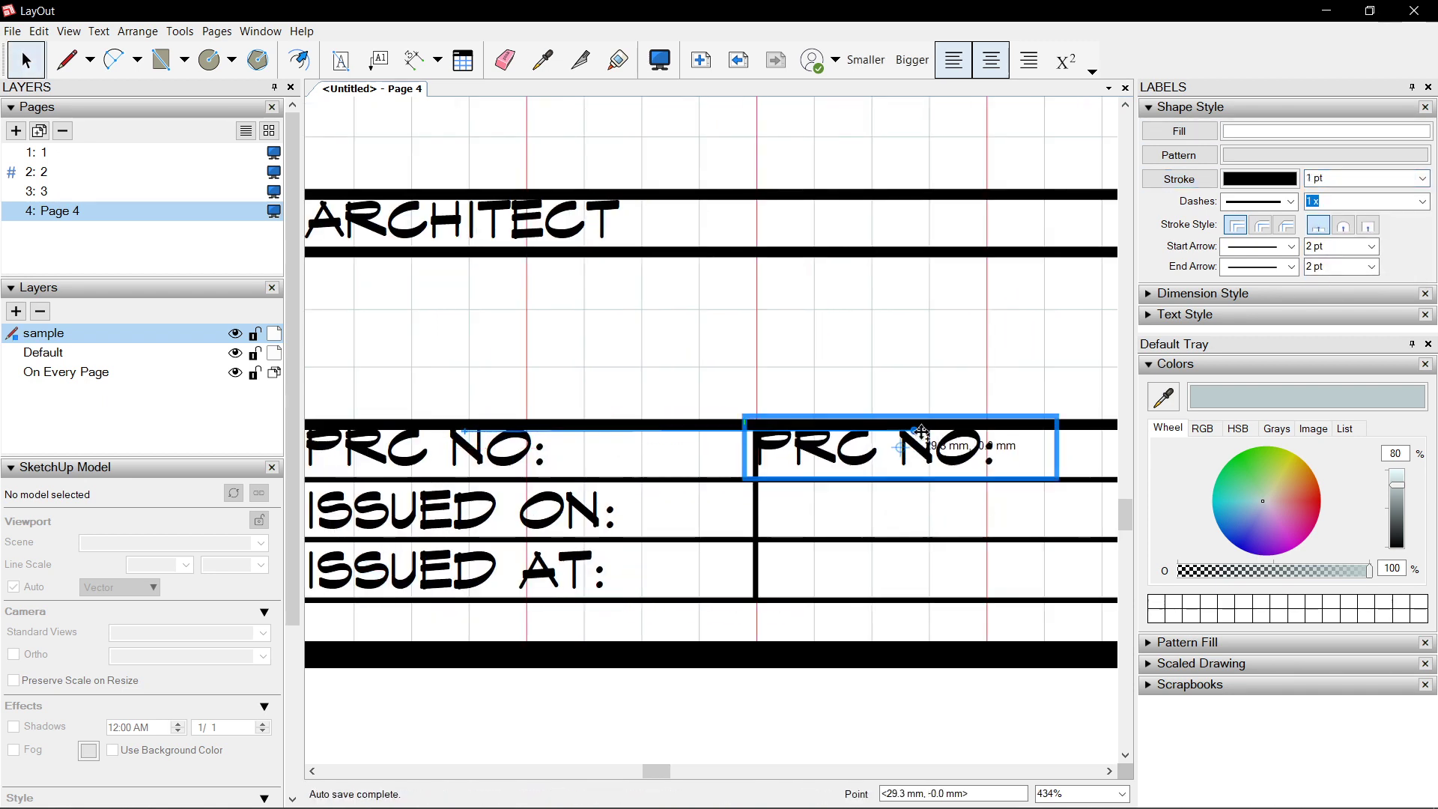
pyautogui.doubleClick(822, 448)
pyautogui.write('PTR')
pyautogui.press('Escape')
# Set the font size of the PRC NO:, ISSUED ON:, ISSUED AT: and PTR NO: labels to 8 pt
pyautogui.scroll(-2, 649, 411)
pyautogui.moveTo(359, 404); pyautogui.dragTo(981, 565)
pyautogui.click(1185, 314)
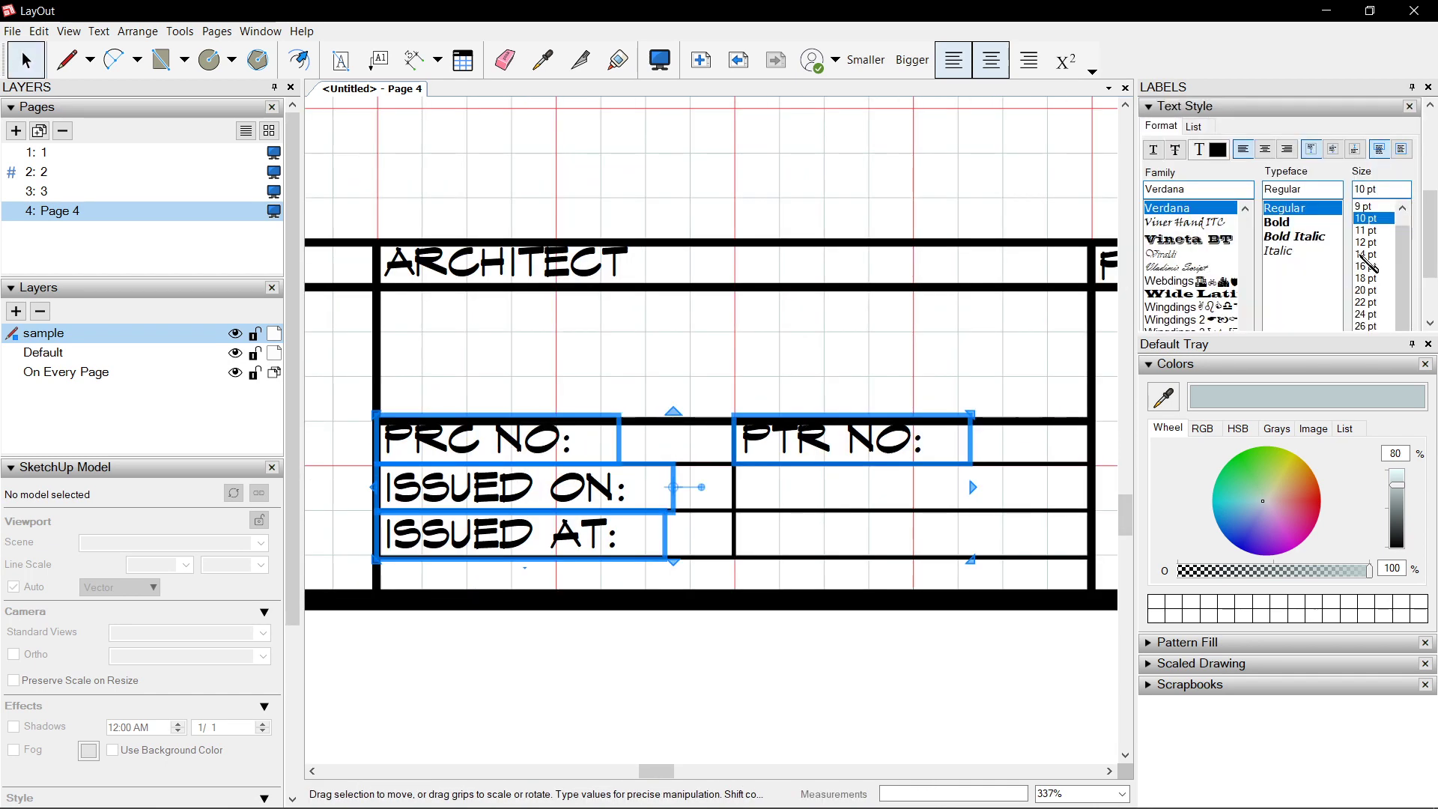
pyautogui.click(672, 433)
# Set the stroke of the ARCHITECT cell's vertical divider and three lower row lines to 0.60 pt
pyautogui.scroll(2, 672, 433)
pyautogui.moveTo(742, 525); pyautogui.dragTo(611, 398)
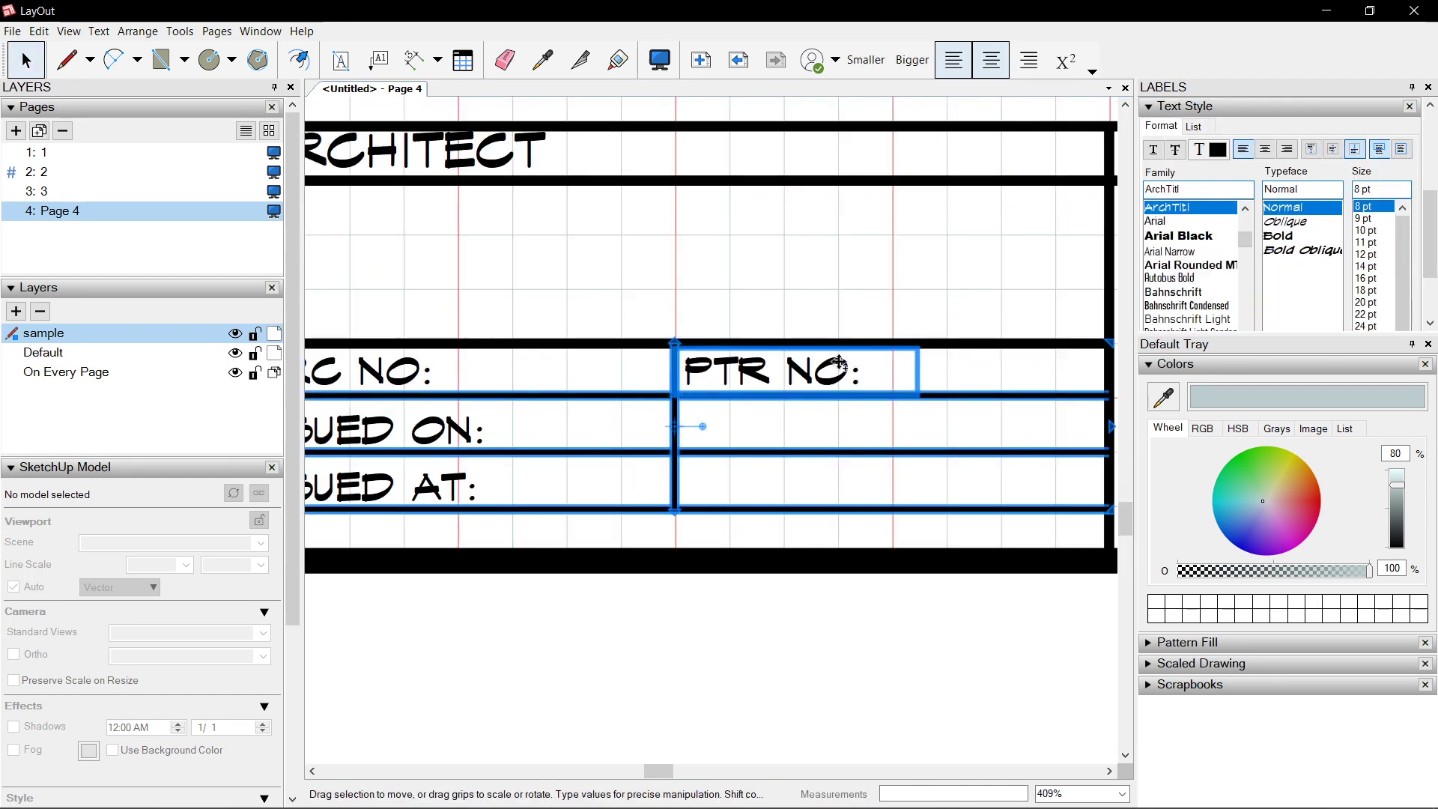
pyautogui.click(1154, 109)
pyautogui.click(1423, 179)
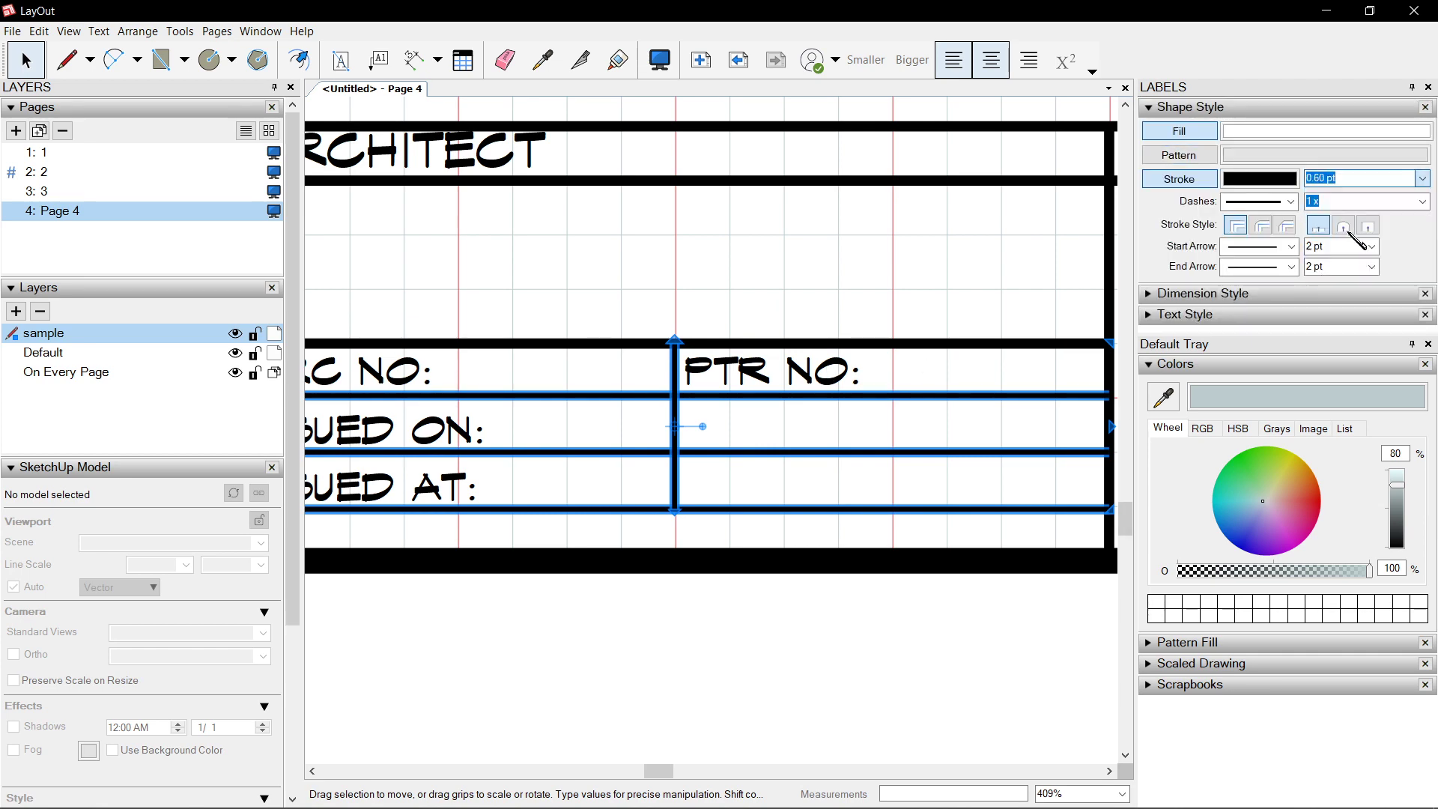
pyautogui.click(1319, 278)
# Hide the drawing grid on the page
pyautogui.scroll(-6, 710, 636)
pyautogui.rightClick(667, 320)
pyautogui.click(714, 411)
pyautogui.scroll(3, 697, 569)
pyautogui.scroll(-2, 875, 598)
pyautogui.moveTo(875, 598); pyautogui.dragTo(517, 408, button='middle')
pyautogui.scroll(1, 514, 400)
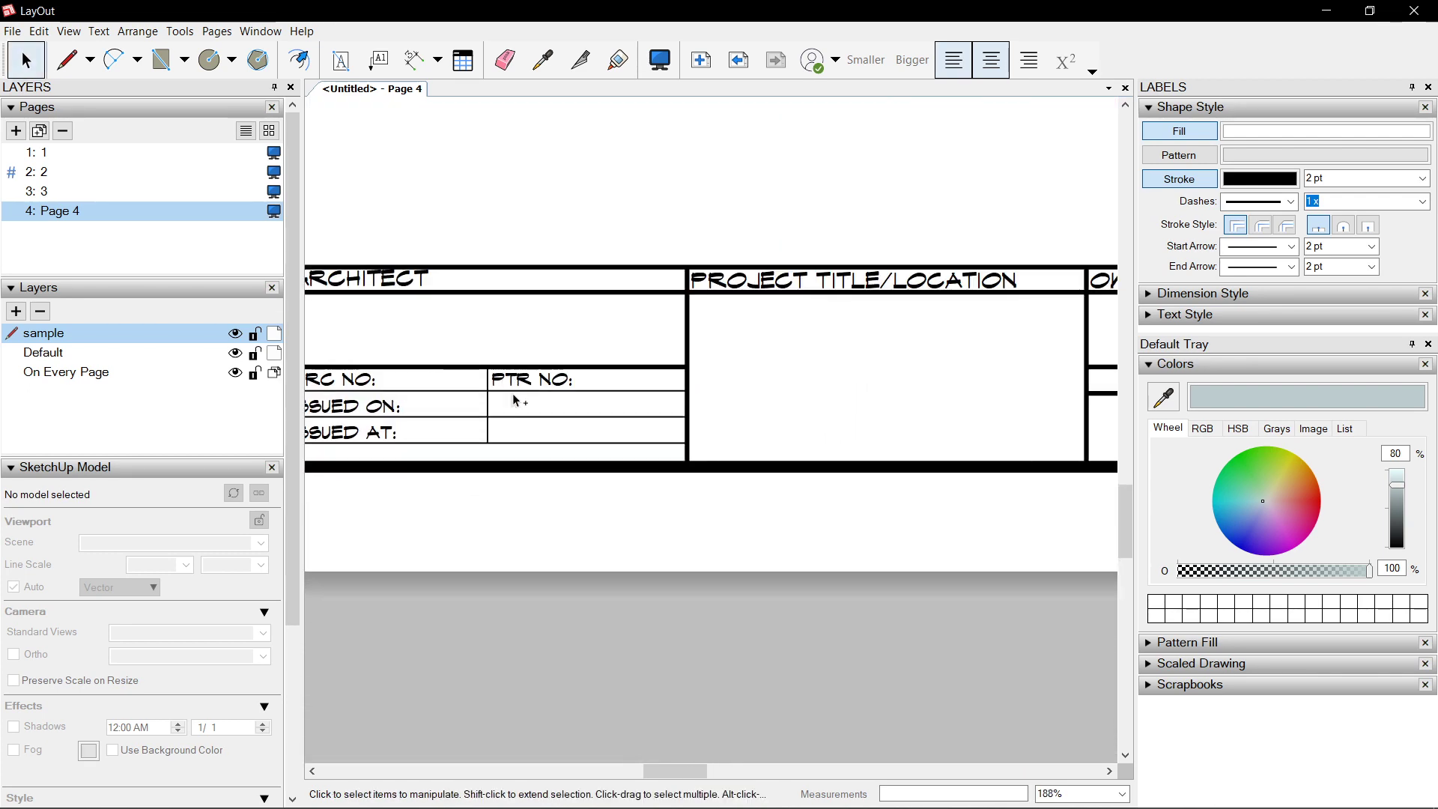
# Stretch the ARCHITECT cell's row lines and labels downward so the lowest line meets the bottom border of the title block
pyautogui.scroll(-3, 514, 399)
pyautogui.scroll(3, 509, 396)
pyautogui.moveTo(397, 335); pyautogui.dragTo(898, 460)
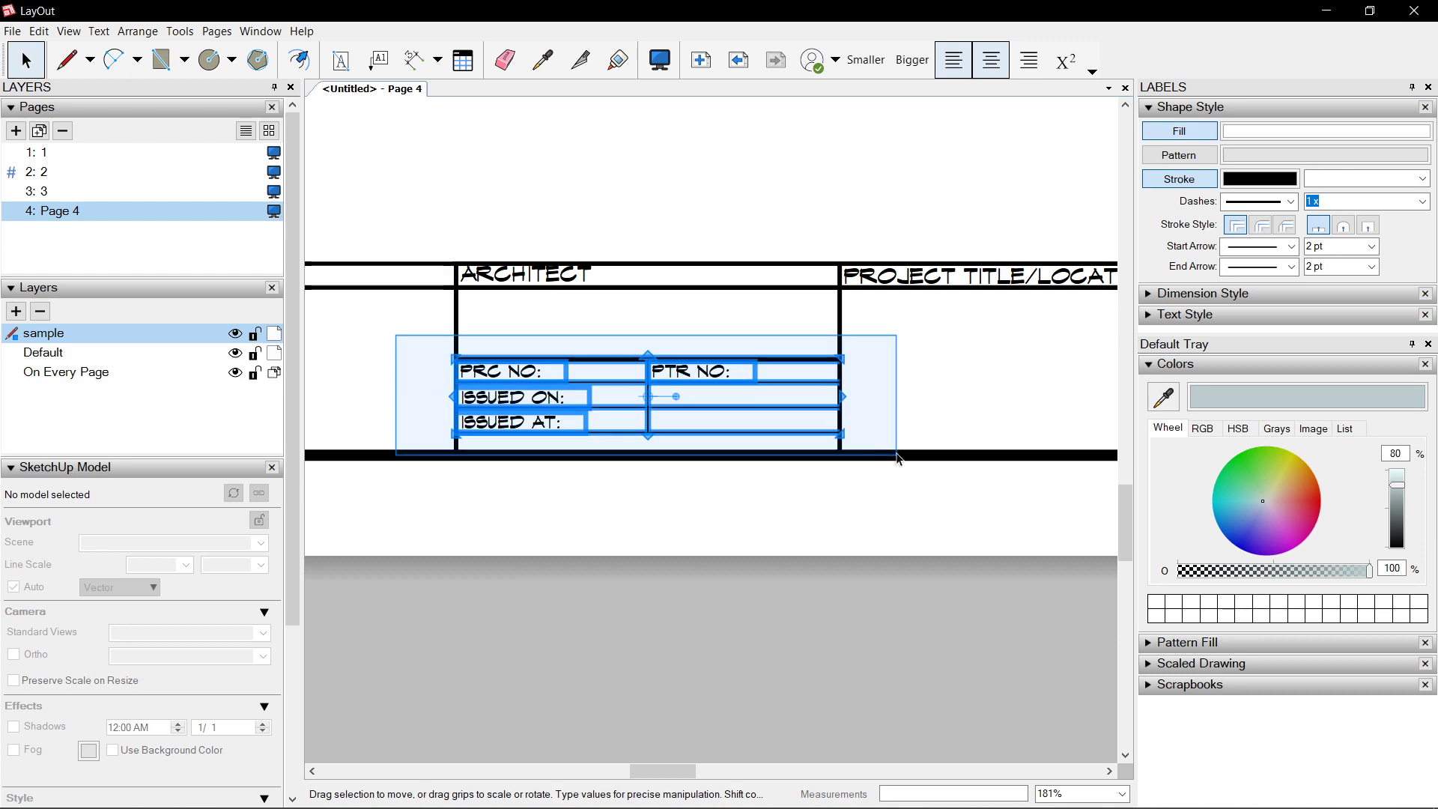
pyautogui.scroll(3, 640, 428)
pyautogui.moveTo(644, 428); pyautogui.dragTo(578, 454)
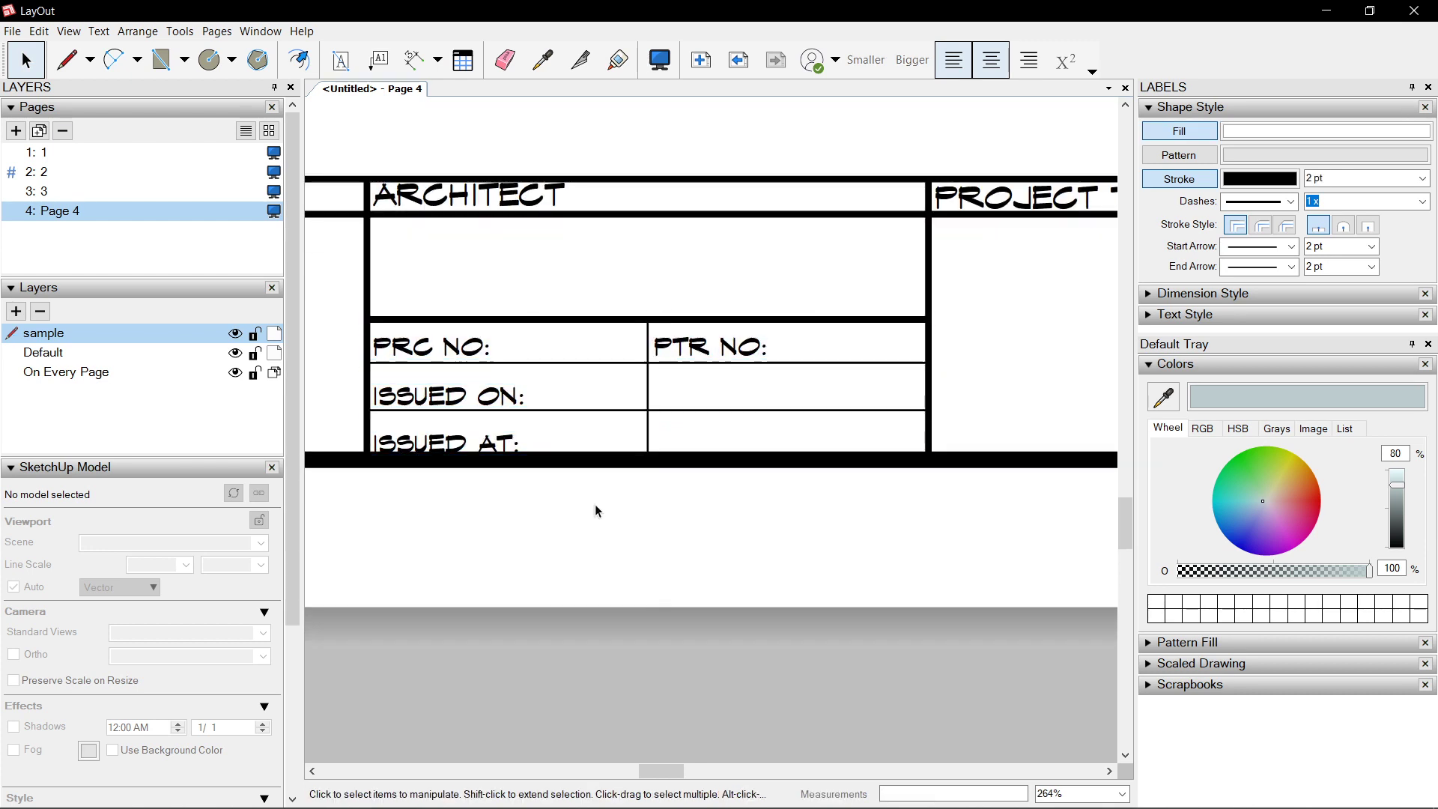
# Copy the ARCHITECT cell's row lines and labels into the lower part of the ENGINEER cell
pyautogui.scroll(-8, 595, 505)
pyautogui.moveTo(464, 409); pyautogui.dragTo(1074, 411)
pyautogui.scroll(3, 923, 459)
pyautogui.scroll(-2, 659, 427)
# Shorten the lower horizontal line to start at the DRAWN BY: cell and match its stroke to the 0.6 pt row lines
pyautogui.click(640, 405)
pyautogui.scroll(1, 742, 425)
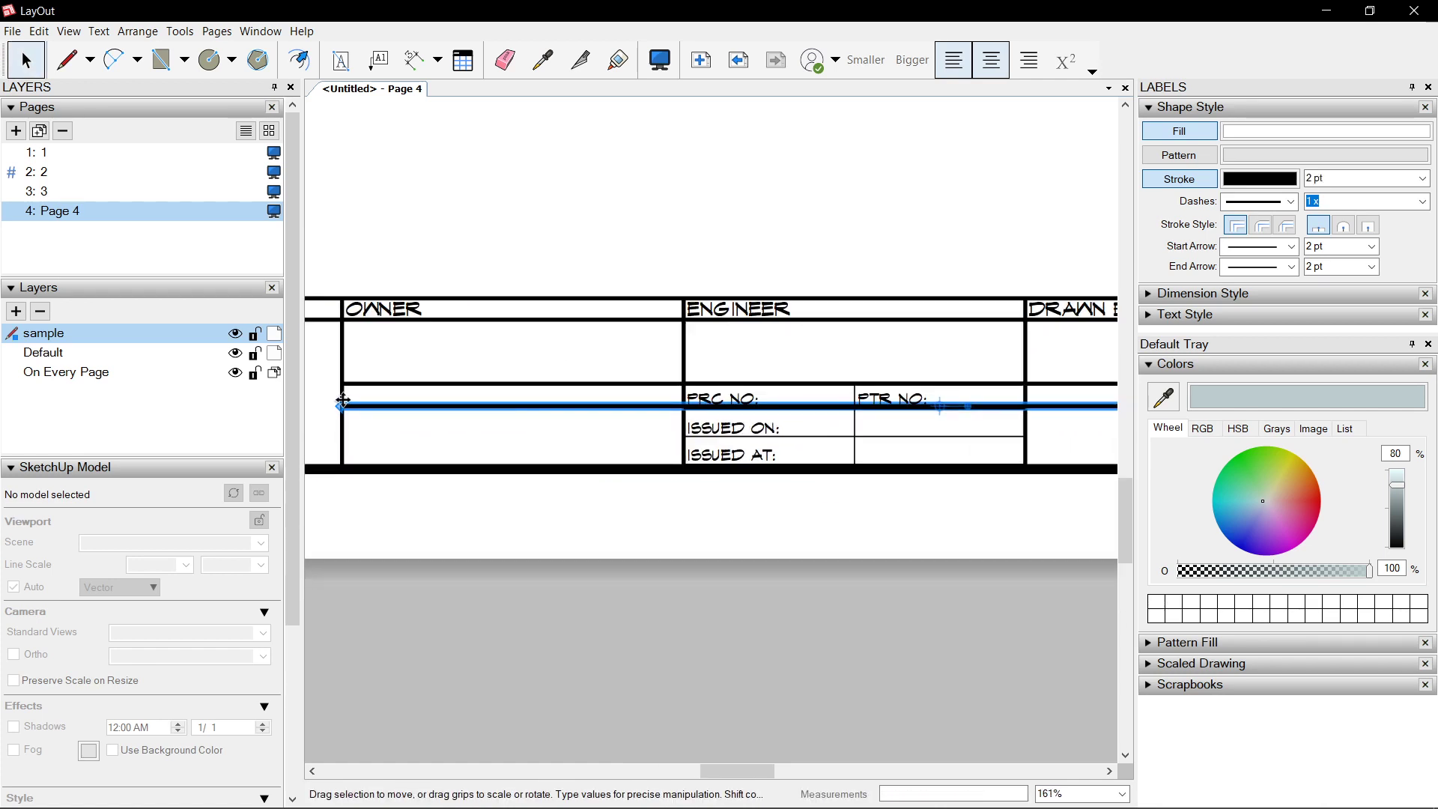
pyautogui.moveTo(342, 408); pyautogui.dragTo(1027, 403)
pyautogui.press('s')
pyautogui.scroll(2, 544, 142)
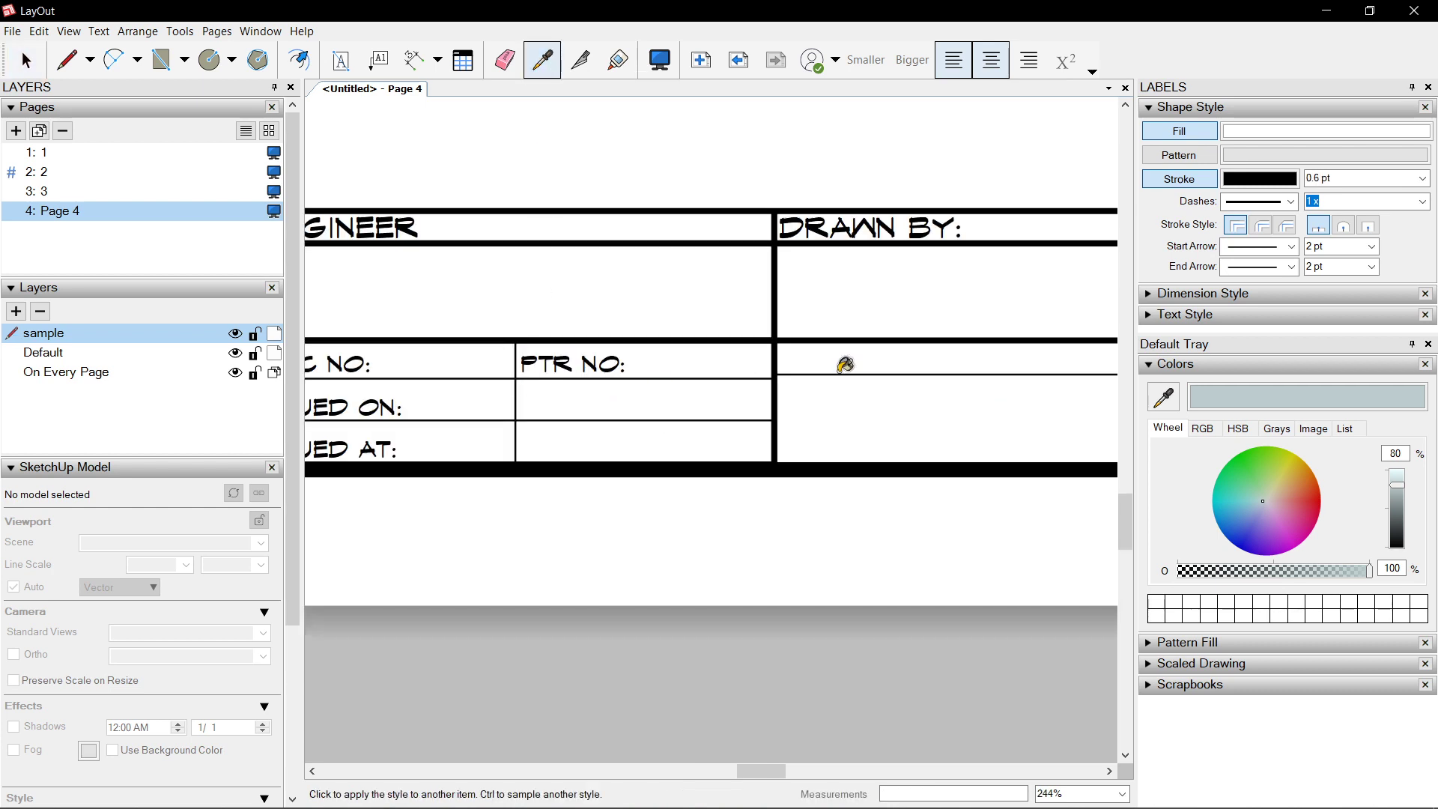
pyautogui.scroll(-3, 845, 365)
pyautogui.press('space')
# Divide the lower part of the DRAWN BY: cell with a centred vertical line and erase the extra horizontal line used to find its middle
pyautogui.scroll(3, 974, 363)
pyautogui.press('l')
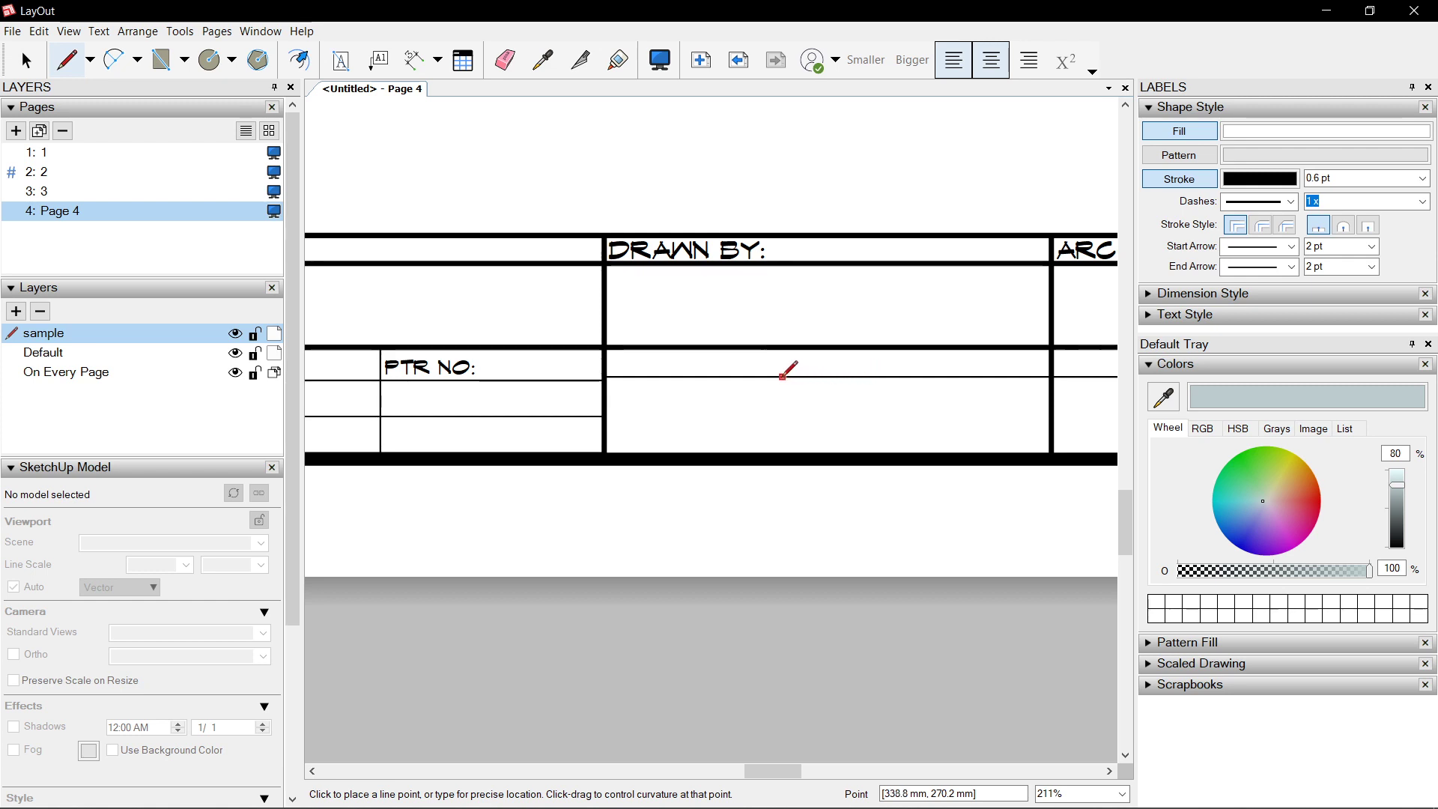
pyautogui.doubleClick(1027, 404)
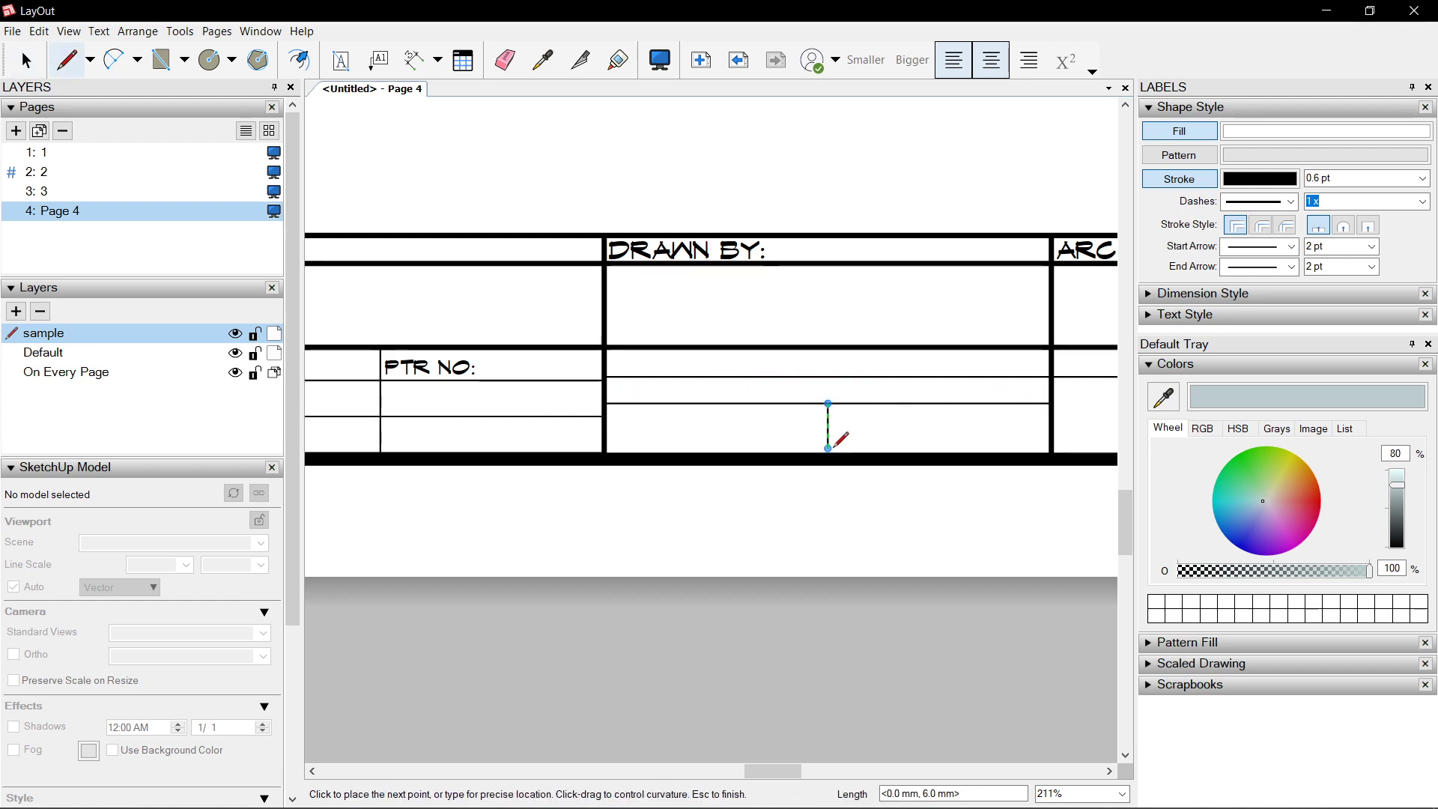
pyautogui.press('space')
pyautogui.press('e')
pyautogui.click(850, 403)
pyautogui.press('space')
pyautogui.scroll(2, 829, 420)
pyautogui.click(821, 463)
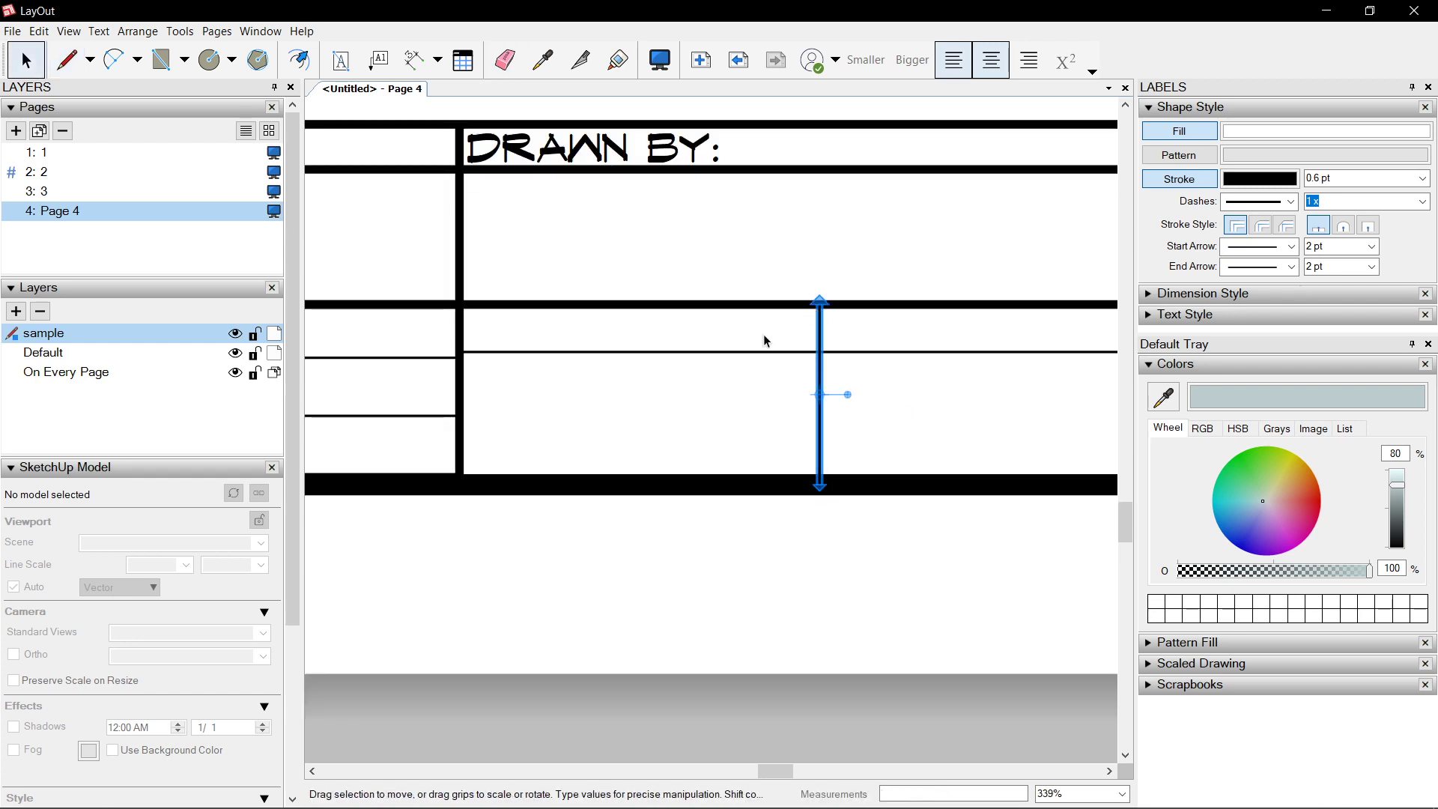
# Copy the DRAWN BY: label into the narrow row below and change the copy to CHECKED BY:
pyautogui.scroll(1, 642, 183)
pyautogui.click(642, 183)
pyautogui.keyDown('ctrl'); pyautogui.moveTo(642, 183); pyautogui.dragTo(643, 370); pyautogui.keyUp('ctrl')
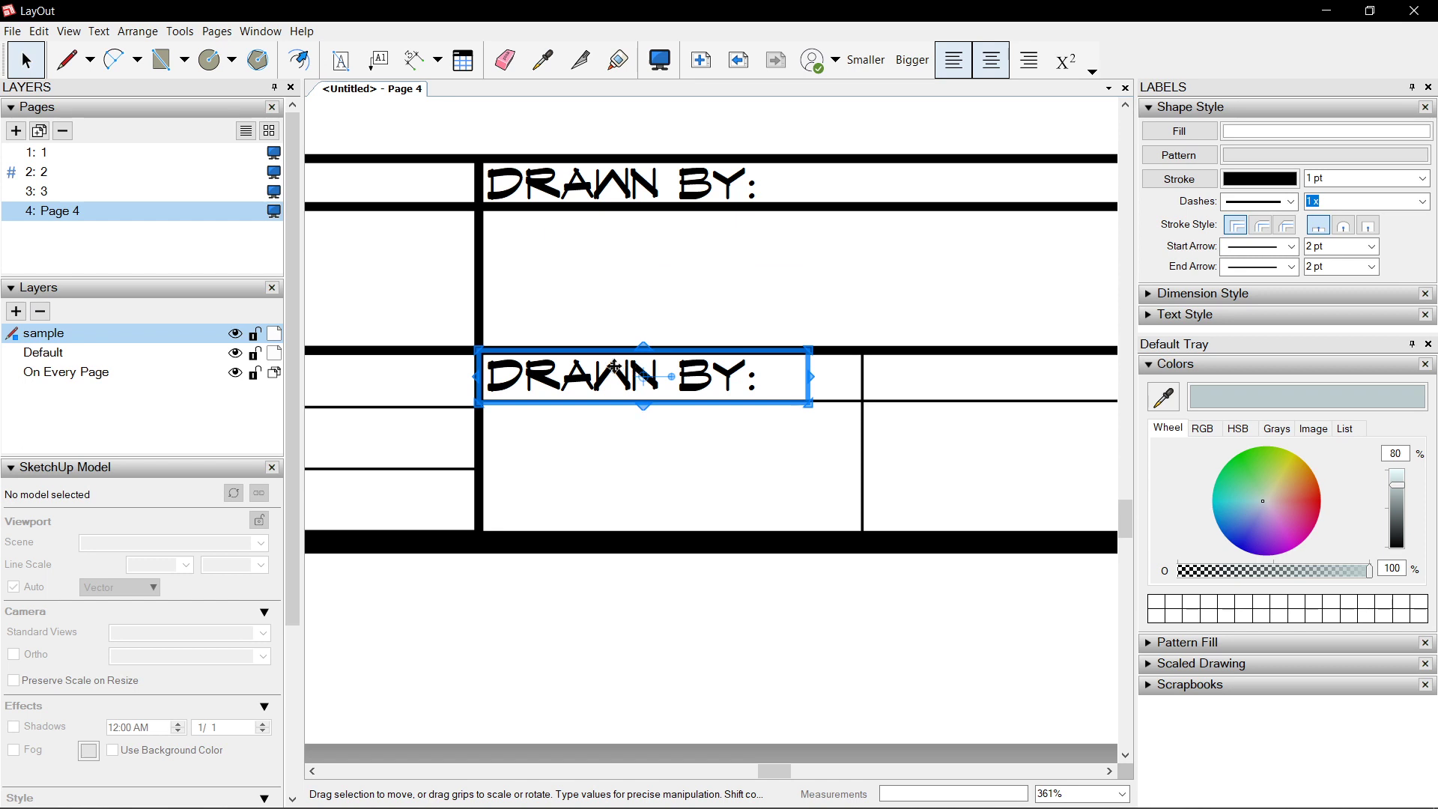
pyautogui.doubleClick(643, 373)
pyautogui.write('CHECKE')
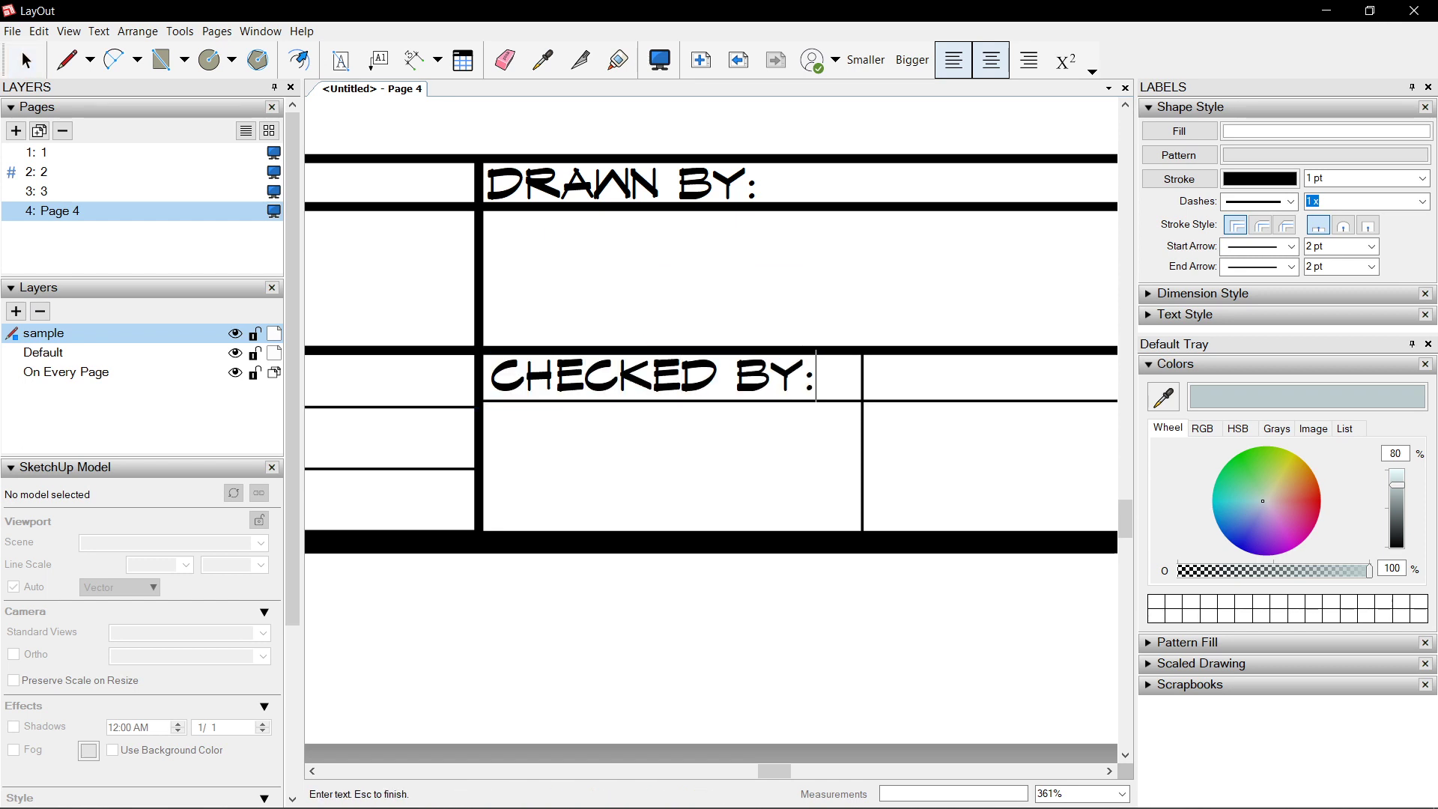
pyautogui.write('D BY:')
pyautogui.press('Escape')
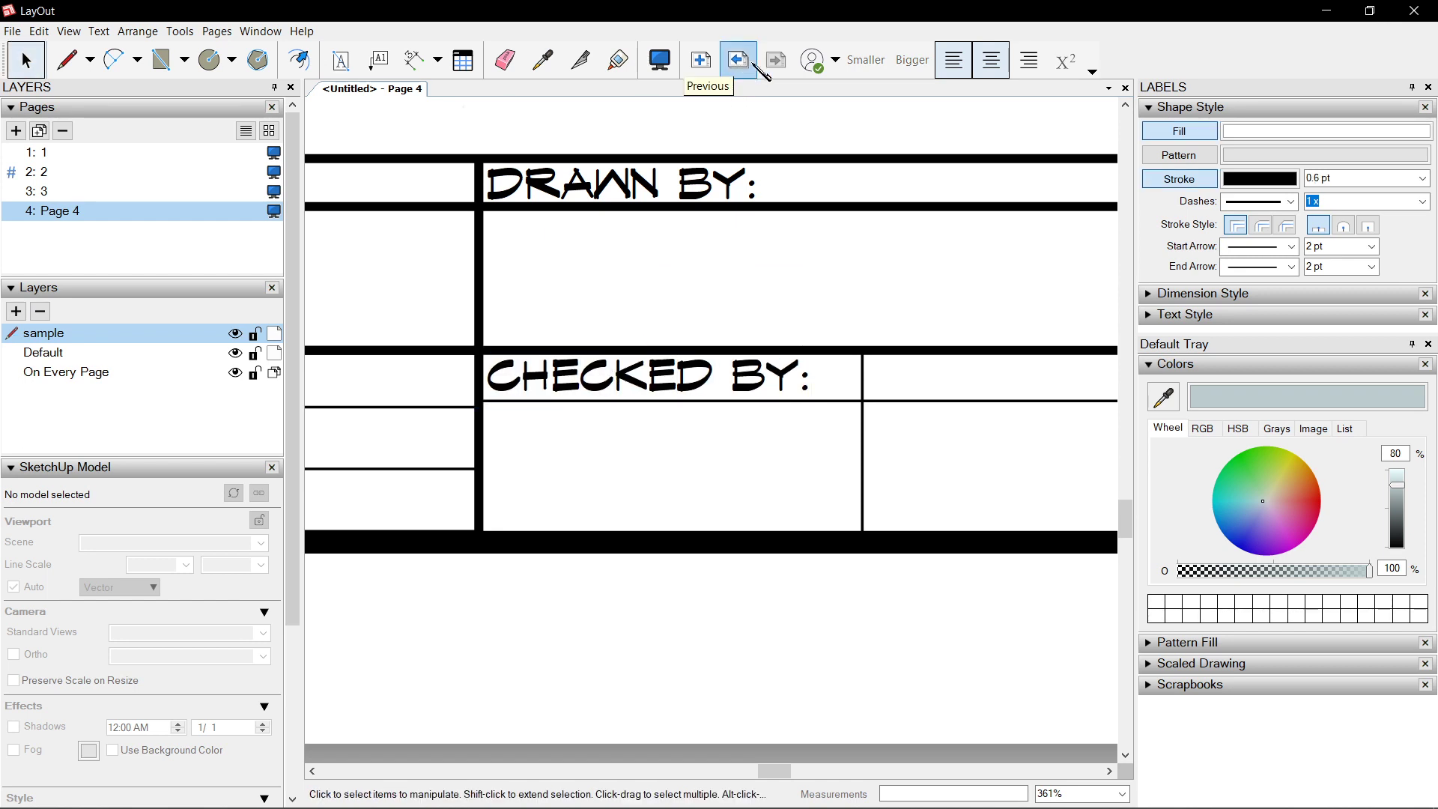
# Copy the CHECKED BY: label into the adjacent half of the row and change the copy to APPROVED BY:
pyautogui.moveTo(359, 386); pyautogui.dragTo(332, 386, button='middle')
pyautogui.scroll(-2, 331, 386)
pyautogui.scroll(2, 509, 367)
pyautogui.click(509, 368)
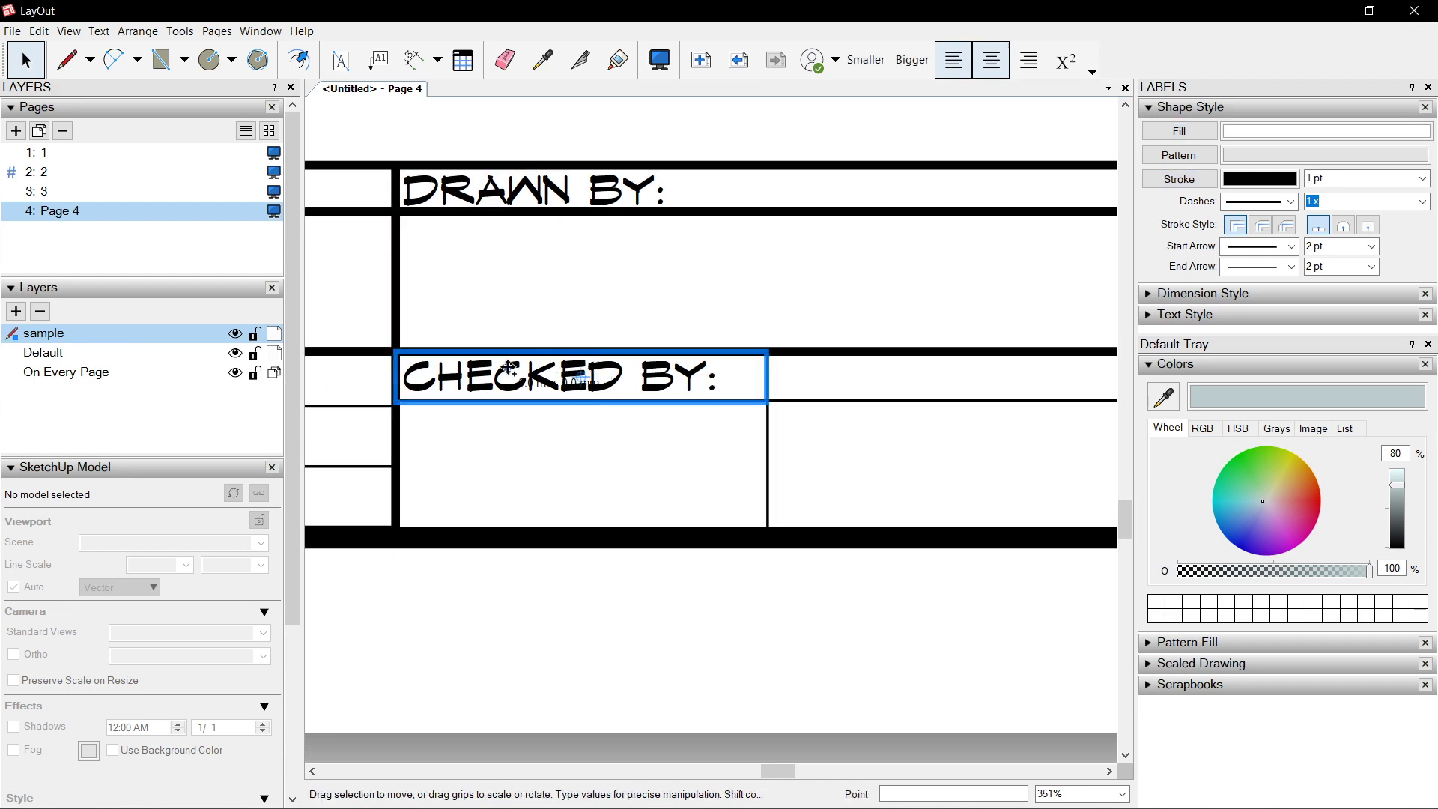
pyautogui.keyDown('ctrl'); pyautogui.moveTo(509, 367); pyautogui.dragTo(887, 368); pyautogui.keyUp('ctrl')
pyautogui.doubleClick(864, 372)
pyautogui.doubleClick(864, 372)
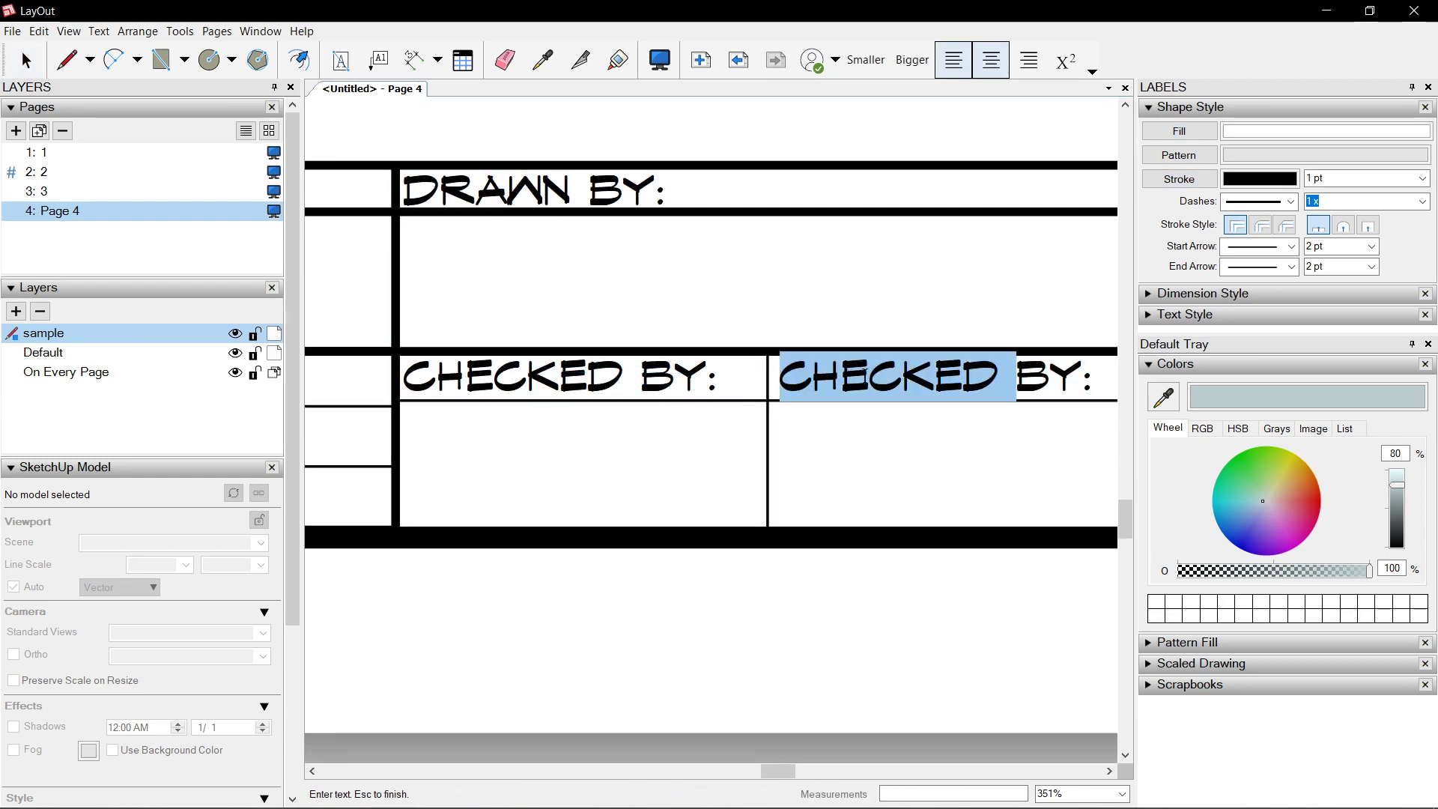
pyautogui.write('APPROVED')
pyautogui.press('Escape')
pyautogui.scroll(-2, 870, 429)
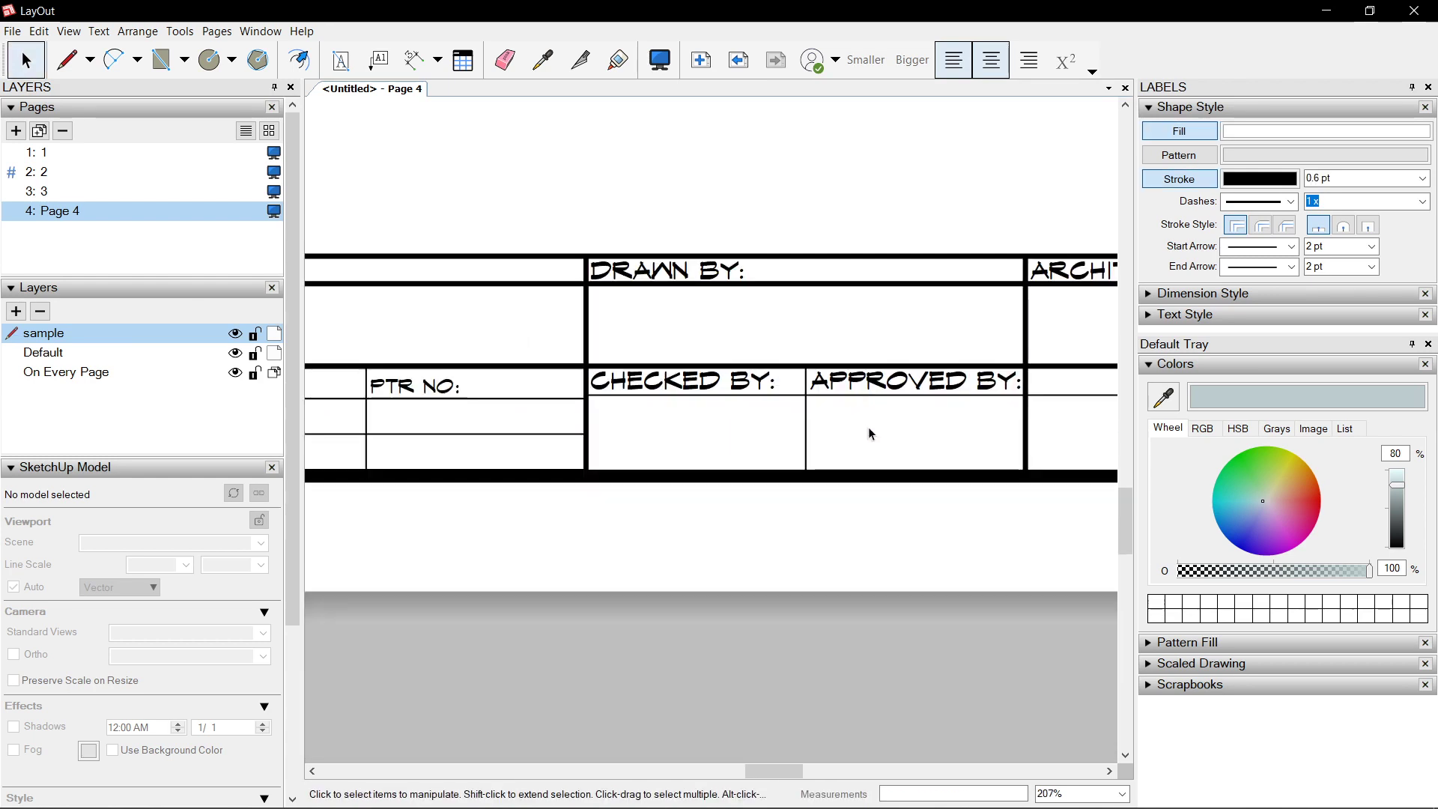
# Match the text style of the CHECKED BY: and APPROVED BY: labels to the smaller PTR NO: label
pyautogui.scroll(-1, 572, 438)
pyautogui.scroll(2, 574, 437)
pyautogui.press('s')
pyautogui.click(845, 377)
pyautogui.click(1049, 372)
pyautogui.scroll(-3, 741, 408)
pyautogui.press('space')
# Copy the OWNER label into the narrow row below it and change the copy to DATE:
pyautogui.scroll(2, 659, 417)
pyautogui.hscroll(-5, 569, 412)
pyautogui.scroll(2, 479, 408)
pyautogui.click(547, 283)
pyautogui.keyDown('ctrl'); pyautogui.moveTo(547, 283); pyautogui.dragTo(547, 431); pyautogui.keyUp('ctrl')
pyautogui.doubleClick(535, 429)
pyautogui.write('DATE')
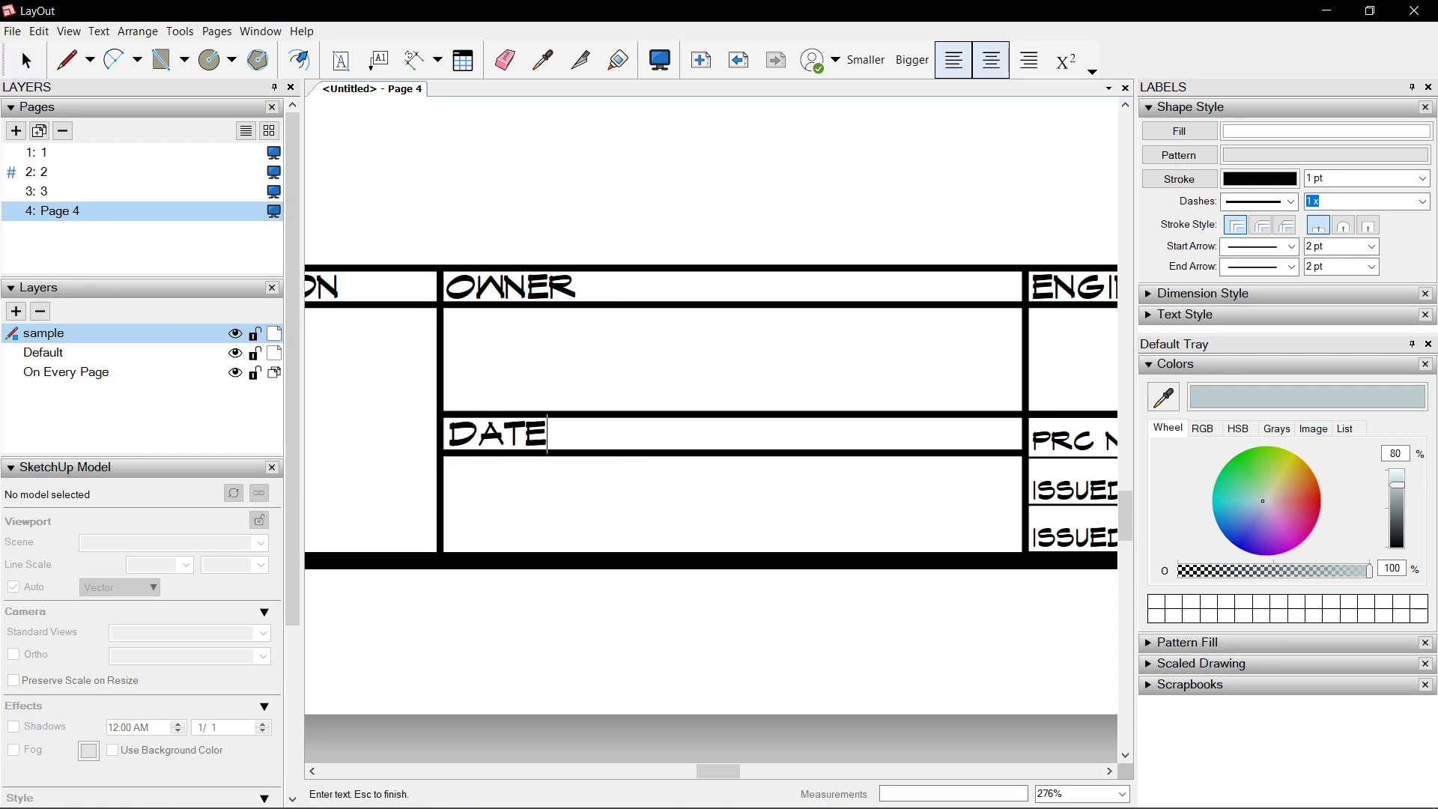
pyautogui.press('Escape')
# Change the ARCHITECT header label in the last title block cell to PROJECT NO:
pyautogui.scroll(-5, 626, 398)
pyautogui.scroll(1, 600, 431)
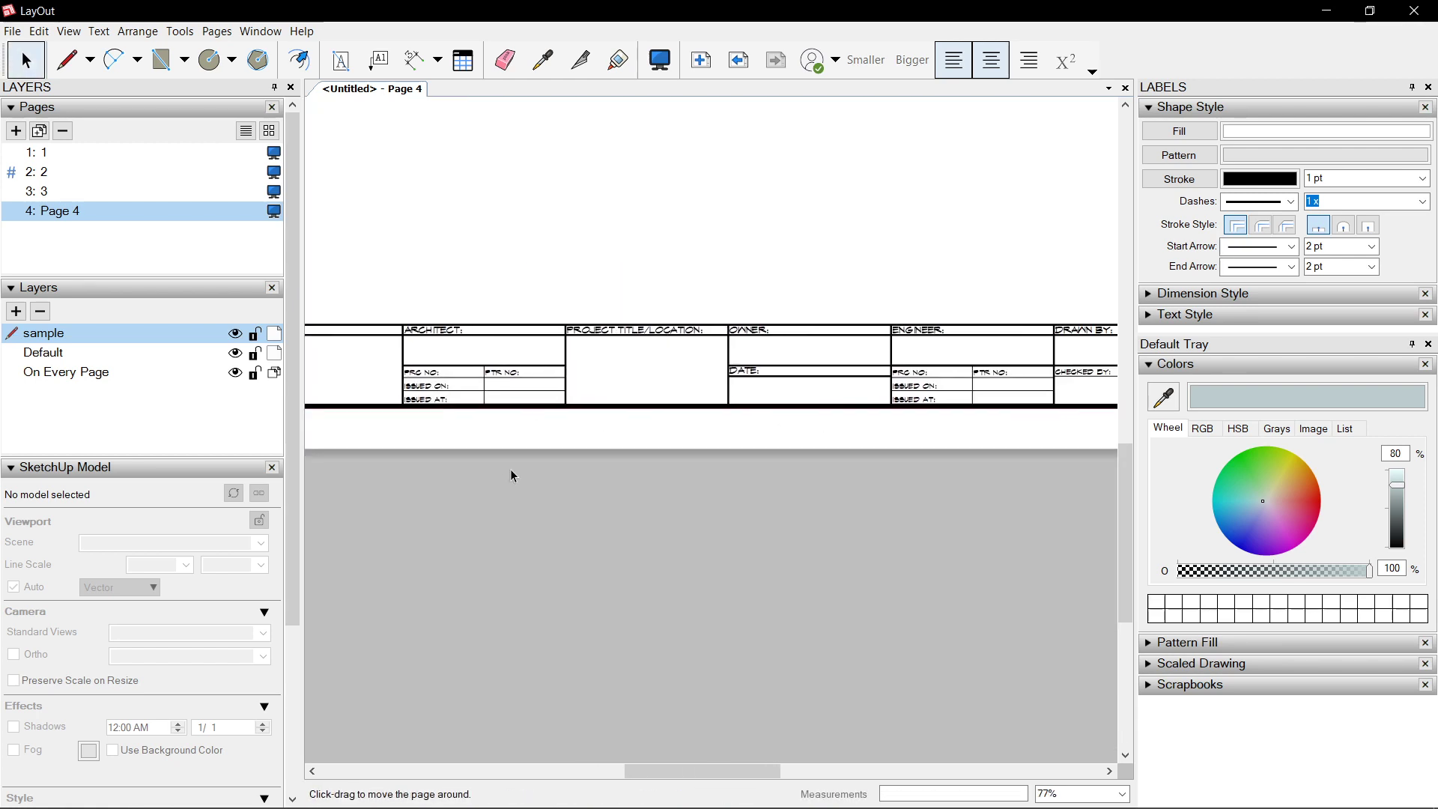
pyautogui.scroll(5, 1045, 362)
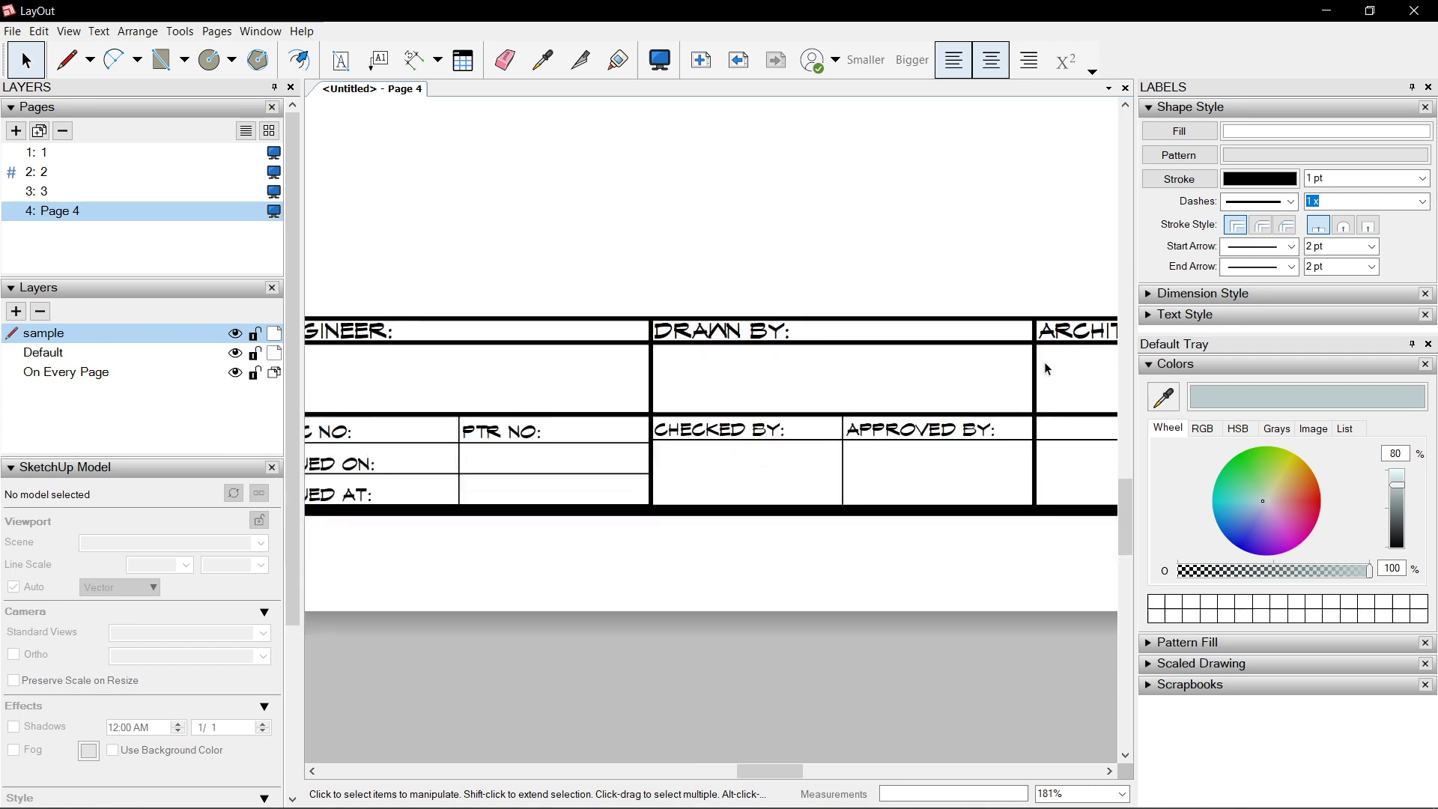
pyautogui.scroll(2, 804, 388)
pyautogui.doubleClick(777, 382)
pyautogui.write('PROJECT NO:')
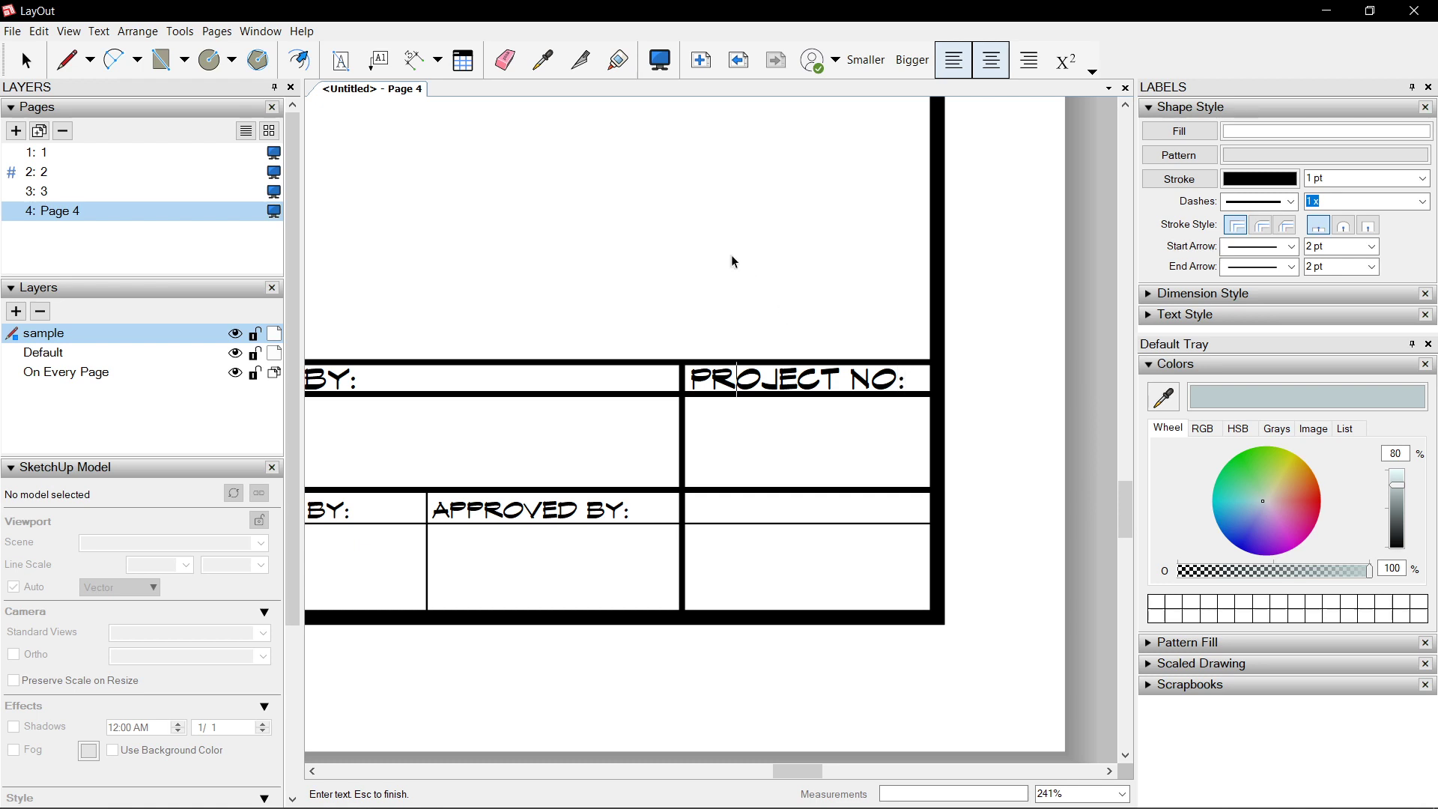
pyautogui.press('Escape')
# Copy the APPROVED BY: label into the cell below PROJECT NO: and change the copy to PAGE NO:
pyautogui.scroll(-4, 761, 291)
pyautogui.scroll(3, 658, 429)
pyautogui.click(678, 404)
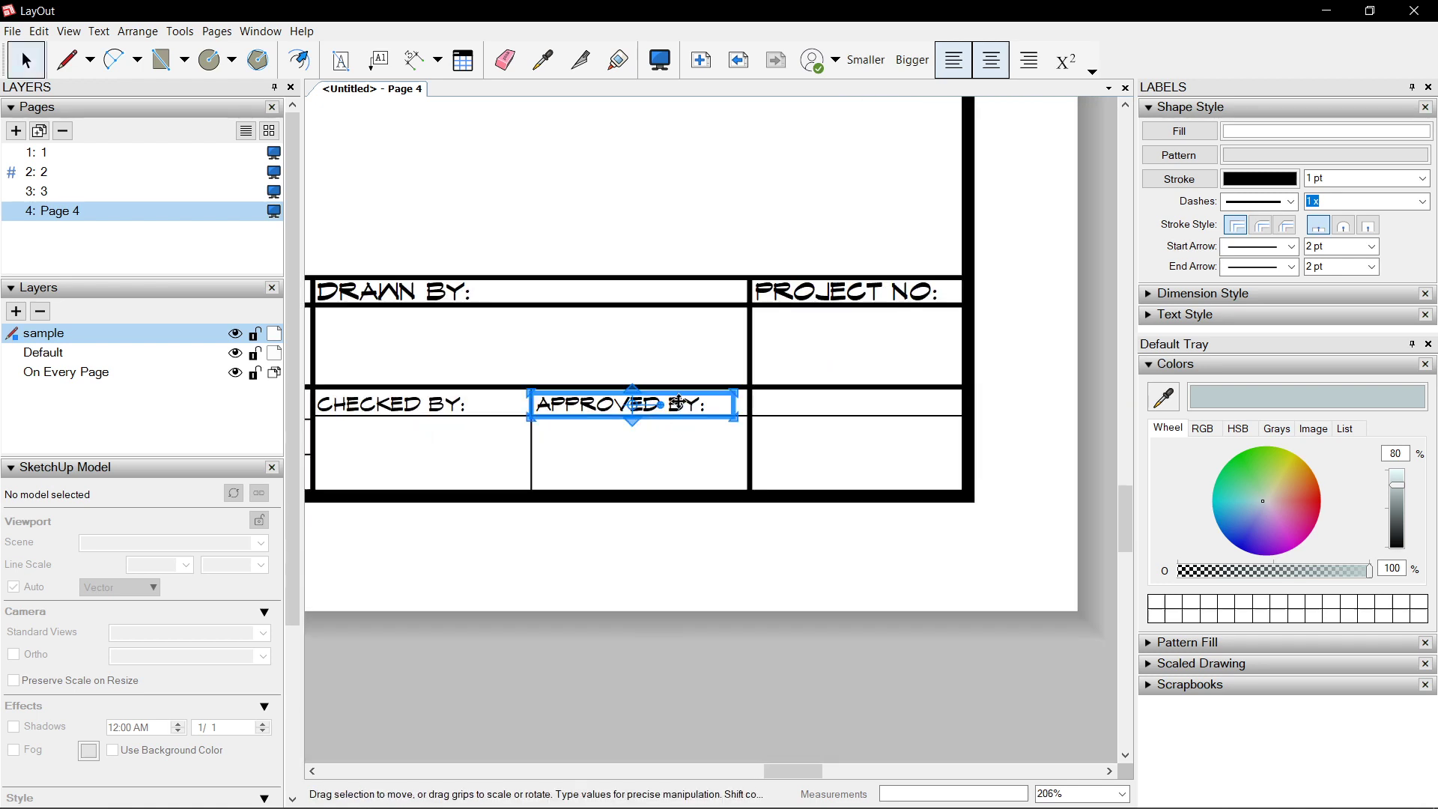
pyautogui.keyDown('ctrl'); pyautogui.moveTo(766, 403); pyautogui.dragTo(983, 404); pyautogui.keyUp('ctrl')
pyautogui.scroll(2, 832, 404)
pyautogui.doubleClick(841, 402)
pyautogui.write('PAGE NO:')
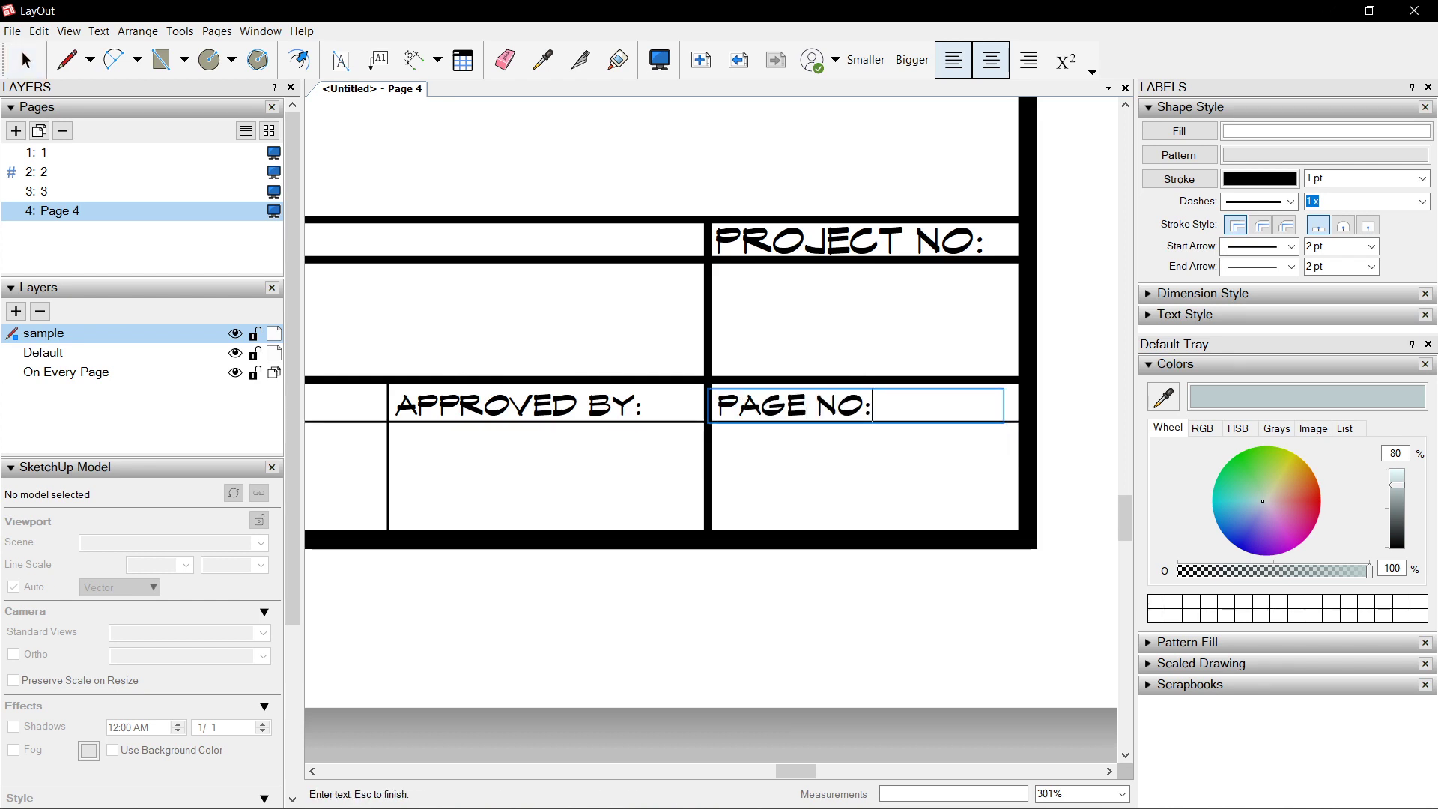
pyautogui.press('Escape')
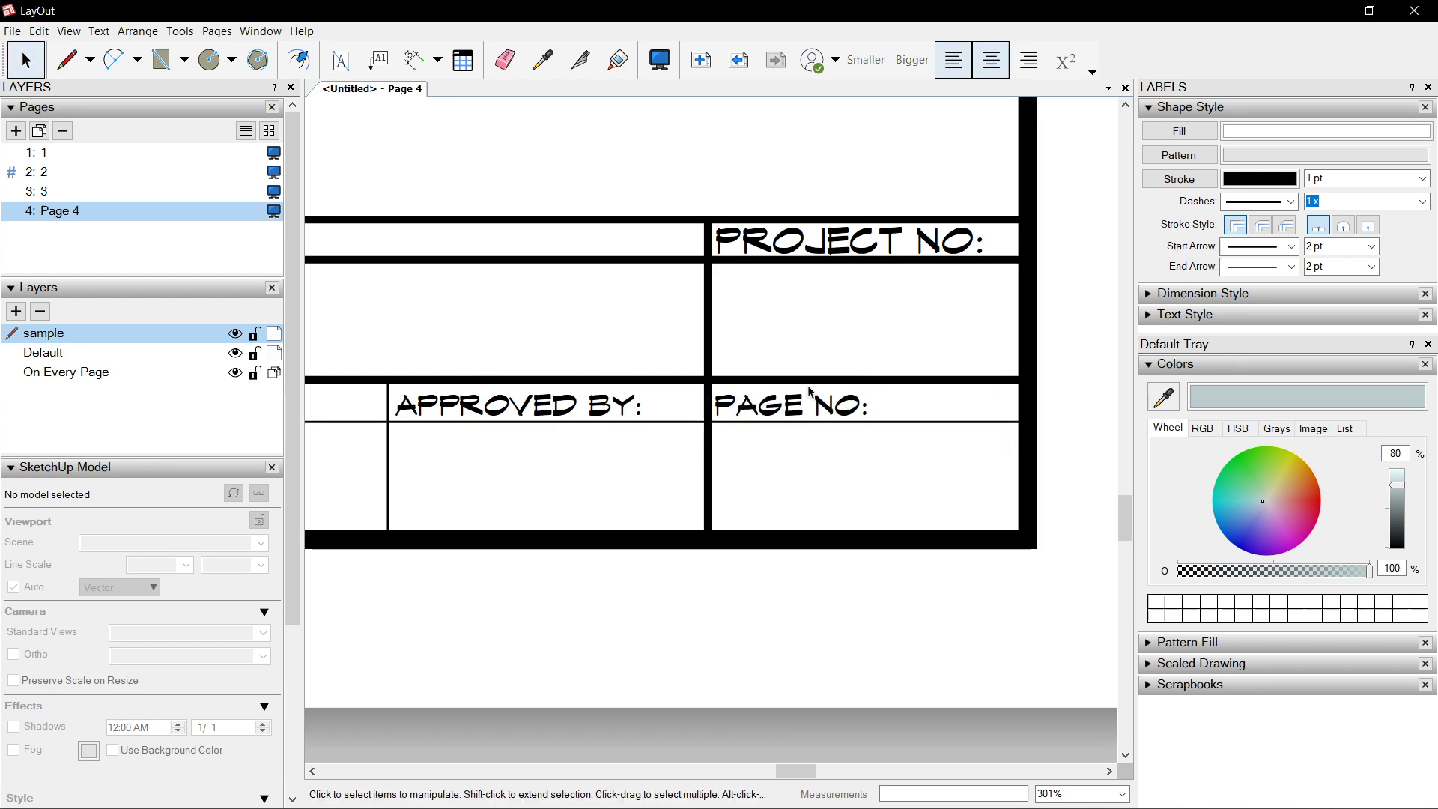
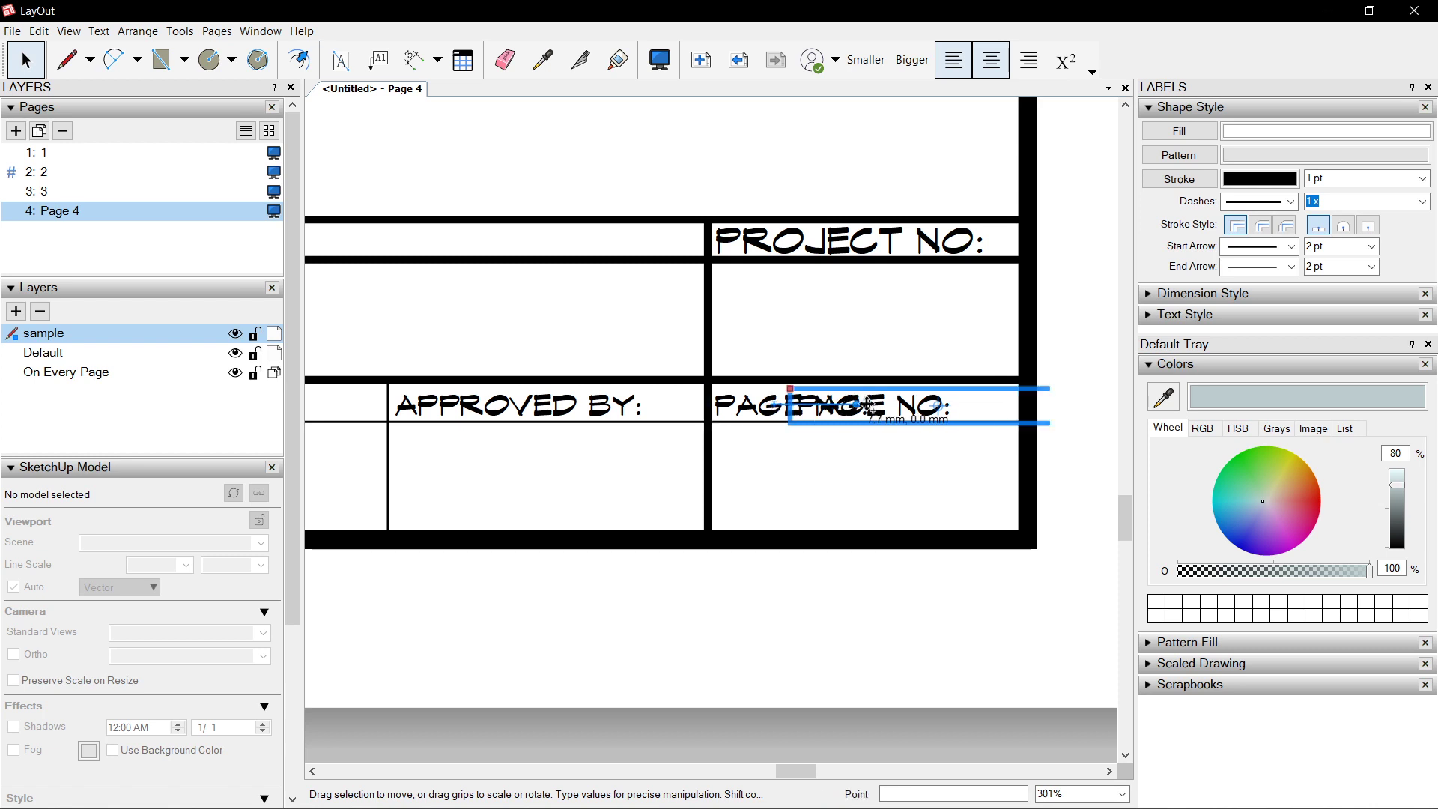
# Copy the PAGE NO: label beside the original in the same row and change the copy to SHT. NO:
pyautogui.doubleClick(934, 403)
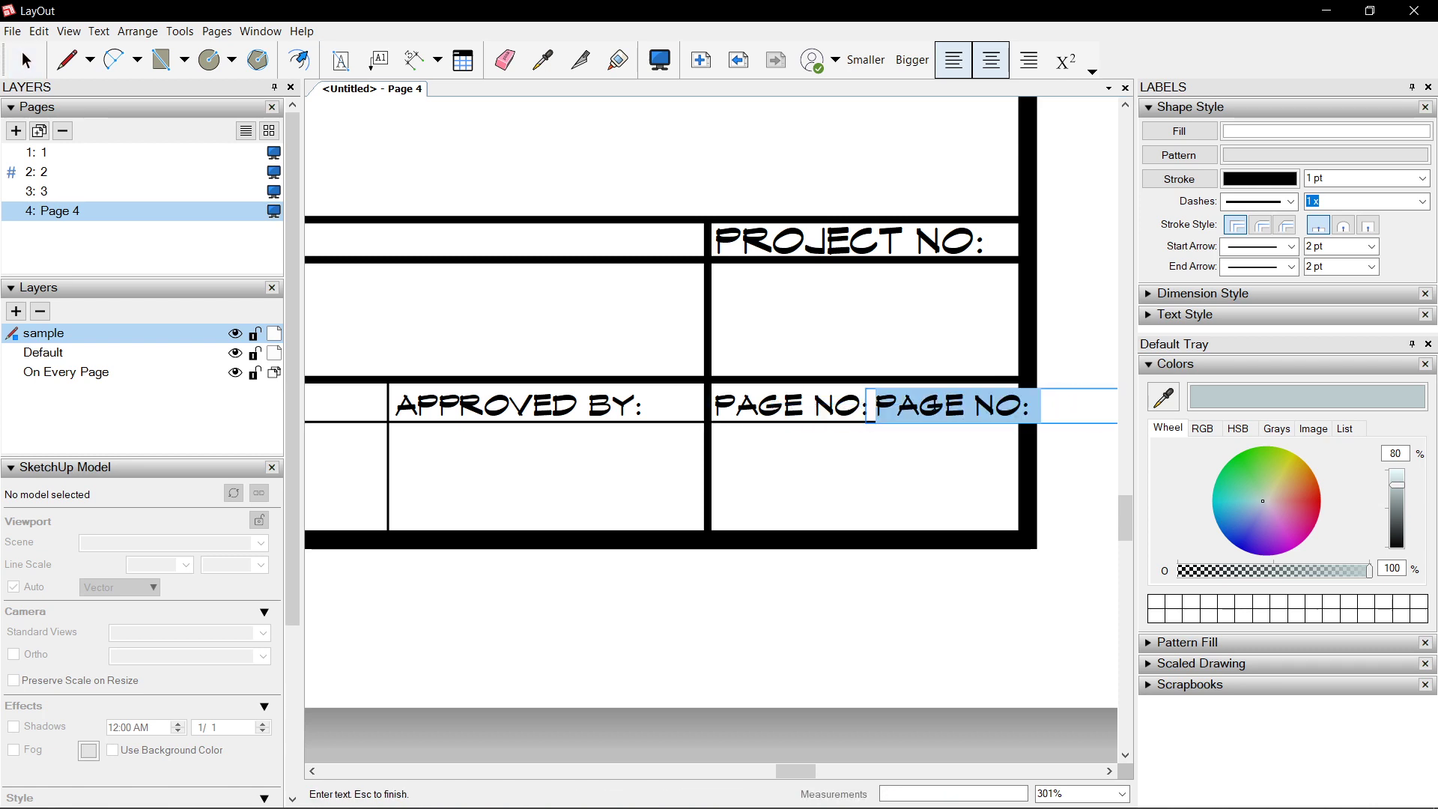
pyautogui.write('SHT. NO.')
pyautogui.press('BackSpace')
pyautogui.write(':')
pyautogui.press('Escape')
# Divide the lower cell under PROJECT NO: with a vertical line at its midpoint, between the PAGE NO: and SHT. NO: labels
pyautogui.press('l')
pyautogui.scroll(2, 838, 435)
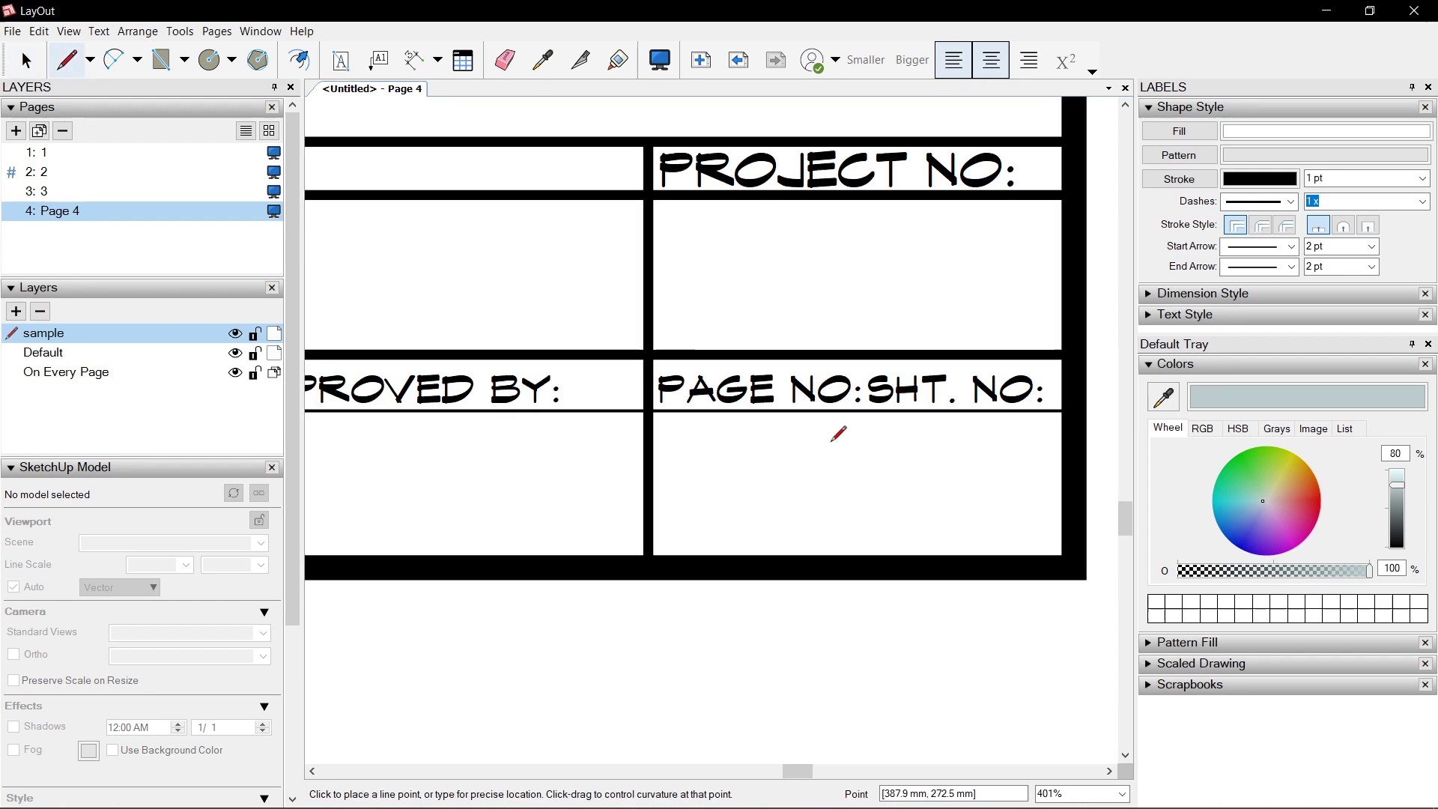
pyautogui.click(649, 492)
pyautogui.click(1057, 492)
pyautogui.press('space')
pyautogui.press('l')
pyautogui.click(854, 493)
pyautogui.click(855, 350)
pyautogui.press('space')
pyautogui.moveTo(853, 473); pyautogui.dragTo(853, 554)
# Remove the colon from the PAGE NO: label in its half-width cell
pyautogui.scroll(1, 822, 390)
pyautogui.doubleClick(822, 389)
pyautogui.press('Escape')
pyautogui.scroll(-1, 871, 256)
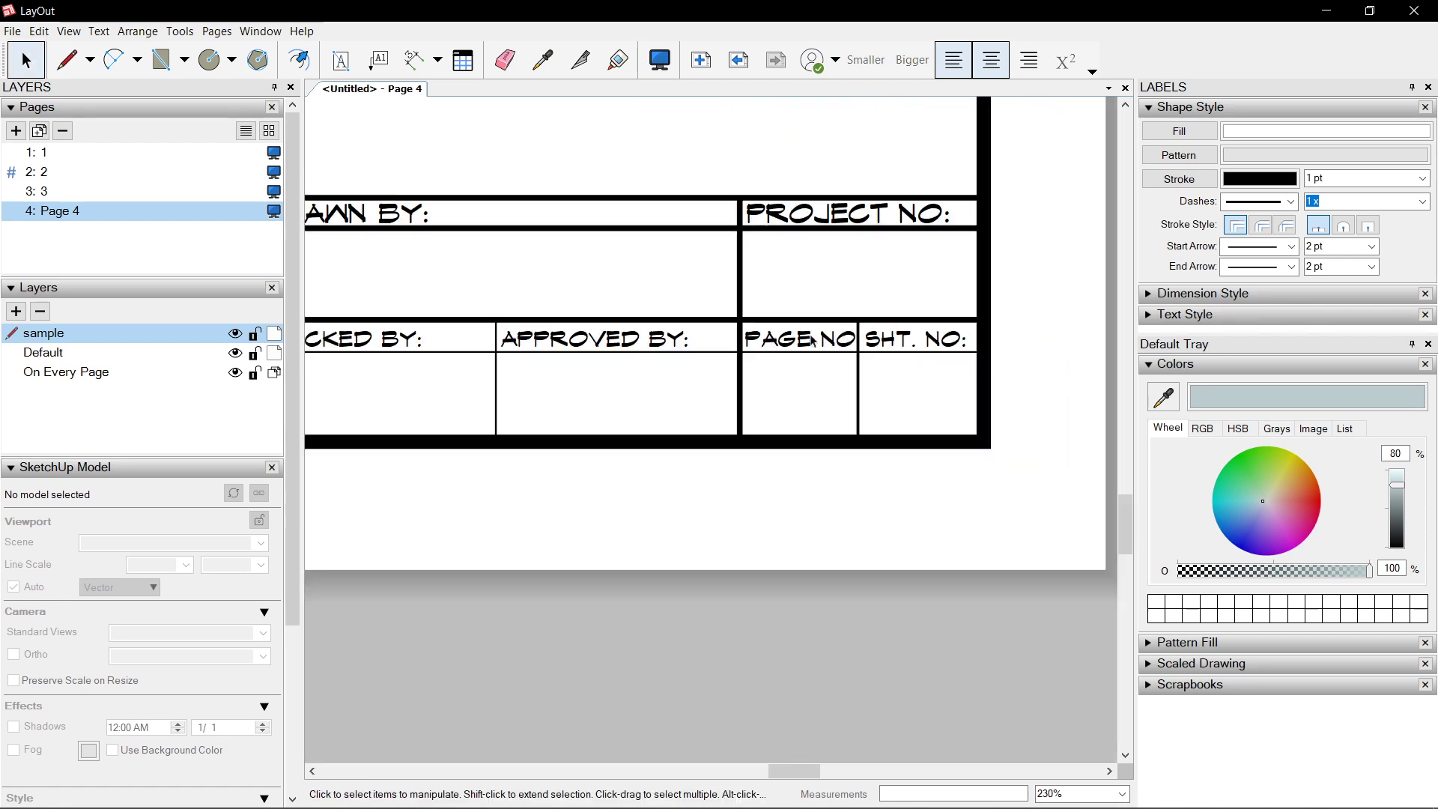
# Match the thick line under the DATE: label to the style of the thin 0.6 pt divider lines
pyautogui.scroll(-3, 956, 340)
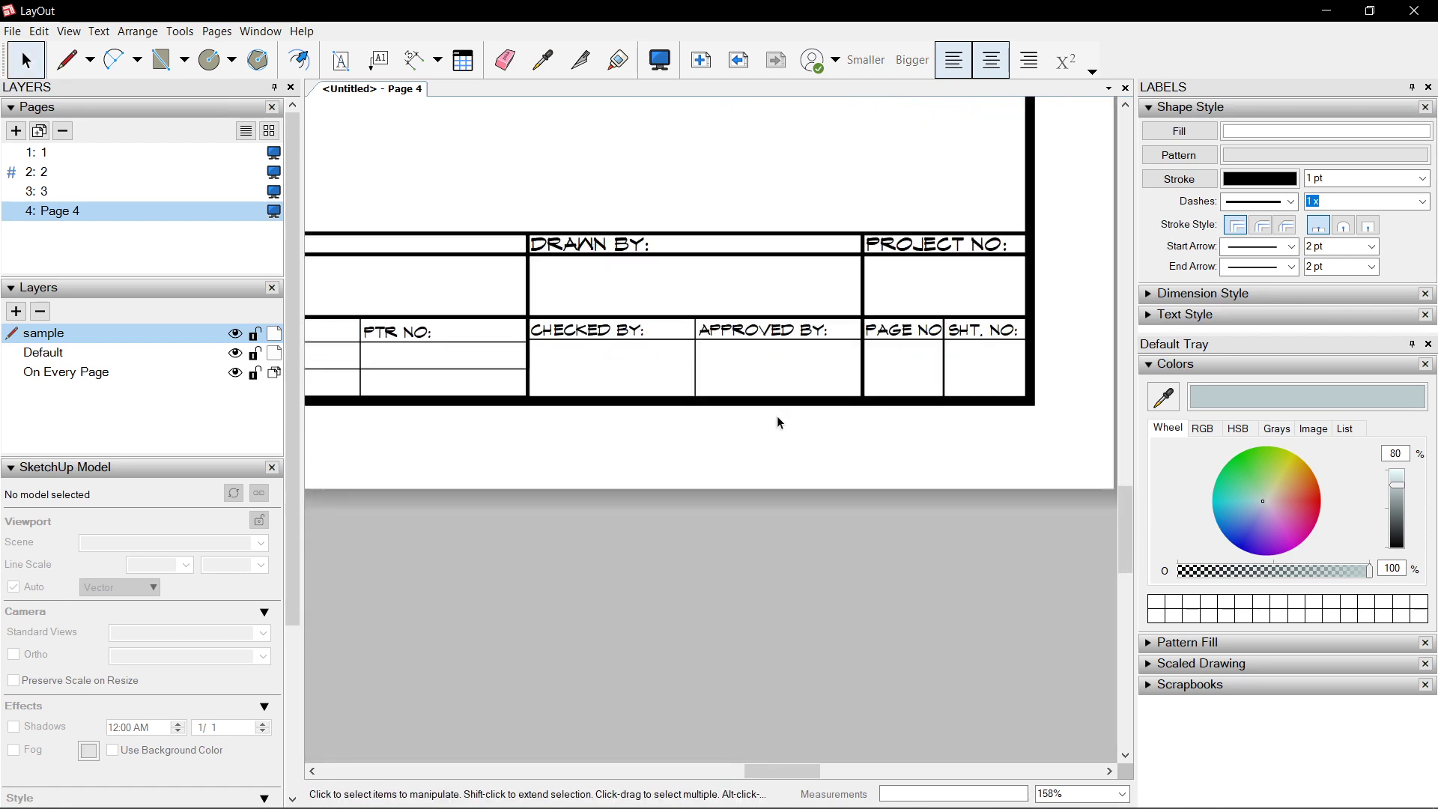
pyautogui.scroll(-3, 779, 396)
pyautogui.scroll(2, 610, 449)
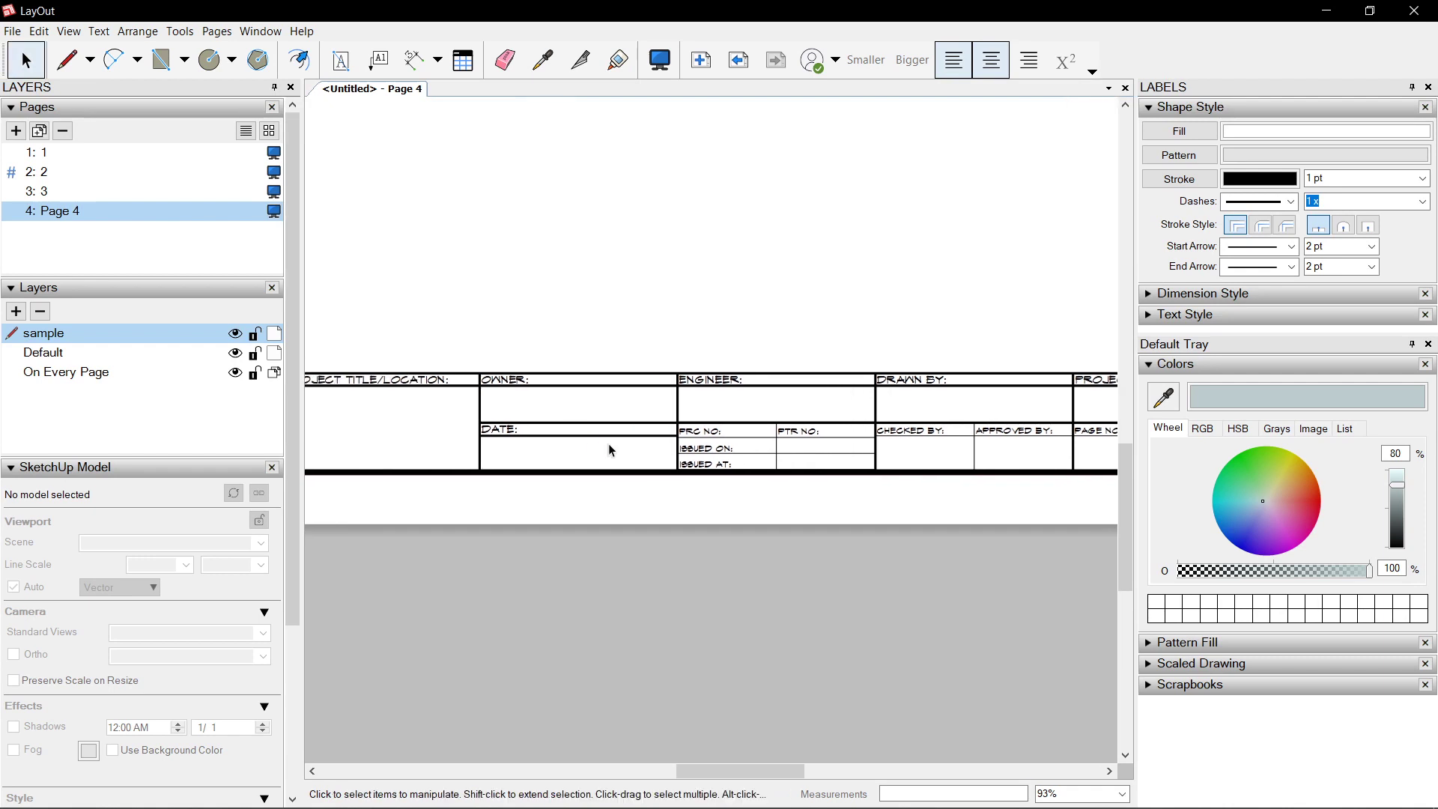
pyautogui.scroll(1, 522, 429)
pyautogui.press('s')
pyautogui.click(923, 444)
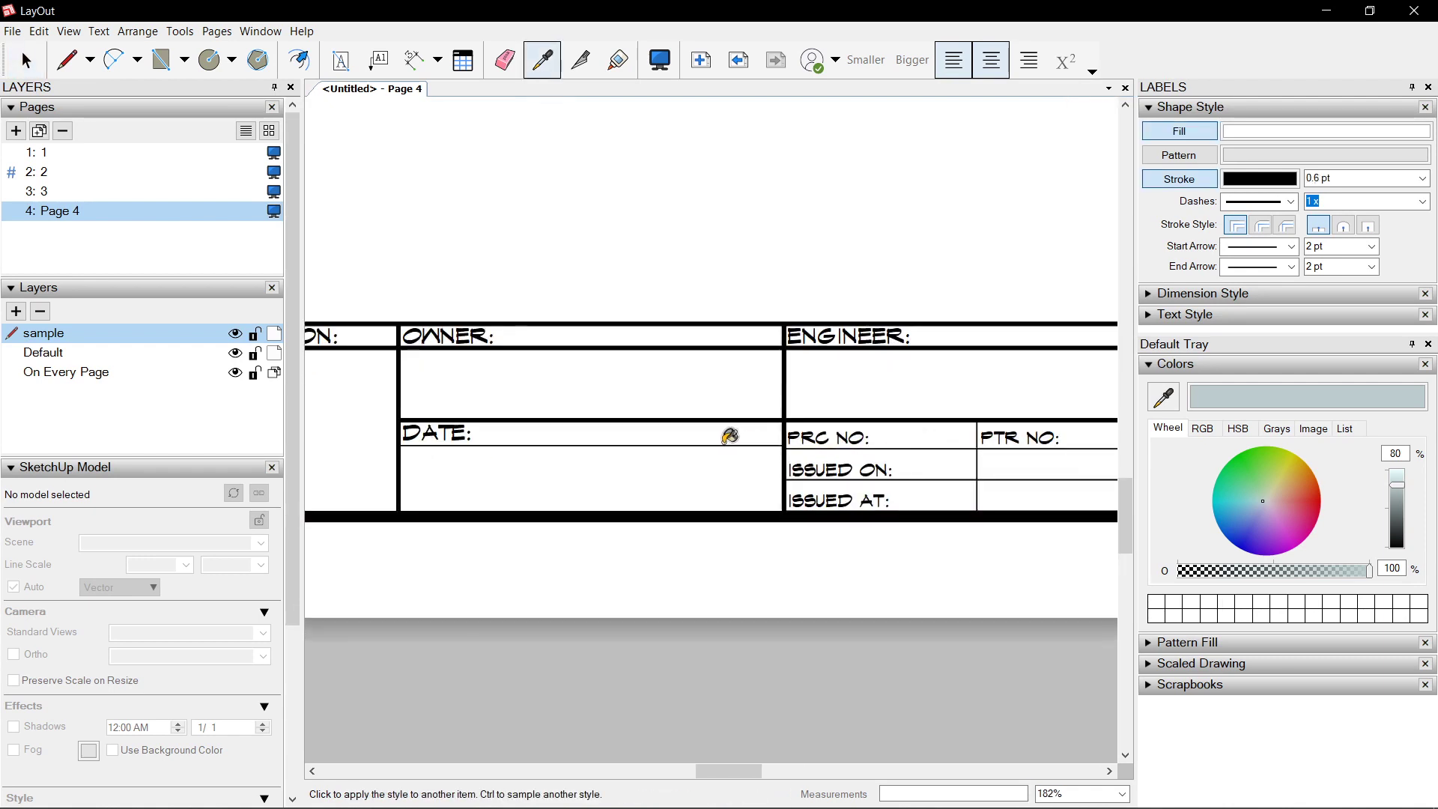
# Examine the labels, divider lines and empty first cell across the whole title block
pyautogui.scroll(-2, 730, 436)
pyautogui.scroll(-1, 791, 436)
pyautogui.scroll(2, 612, 393)
pyautogui.moveTo(612, 393); pyautogui.dragTo(804, 425, button='middle')
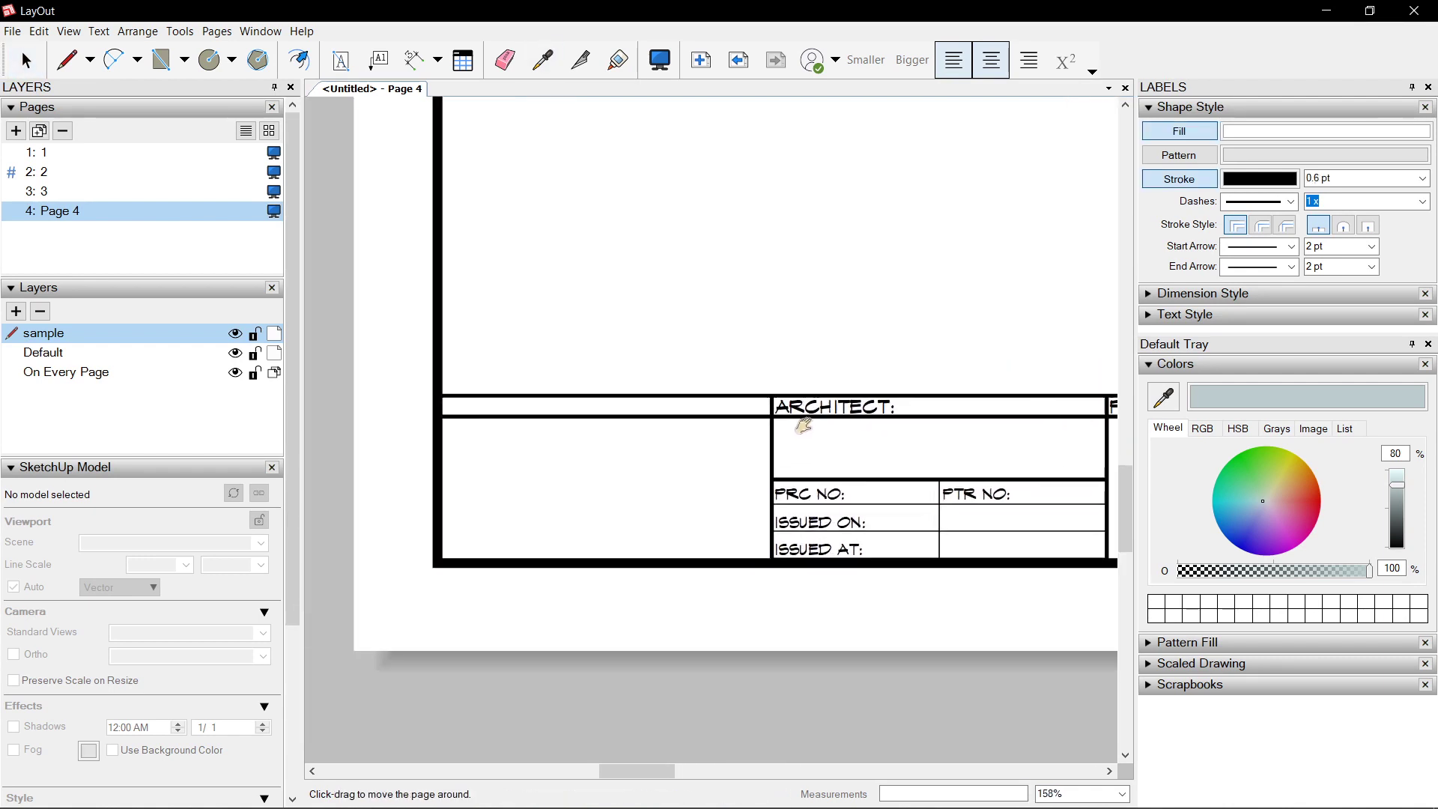
pyautogui.scroll(2, 804, 425)
pyautogui.press('space')
pyautogui.click(834, 407)
pyautogui.click(603, 414)
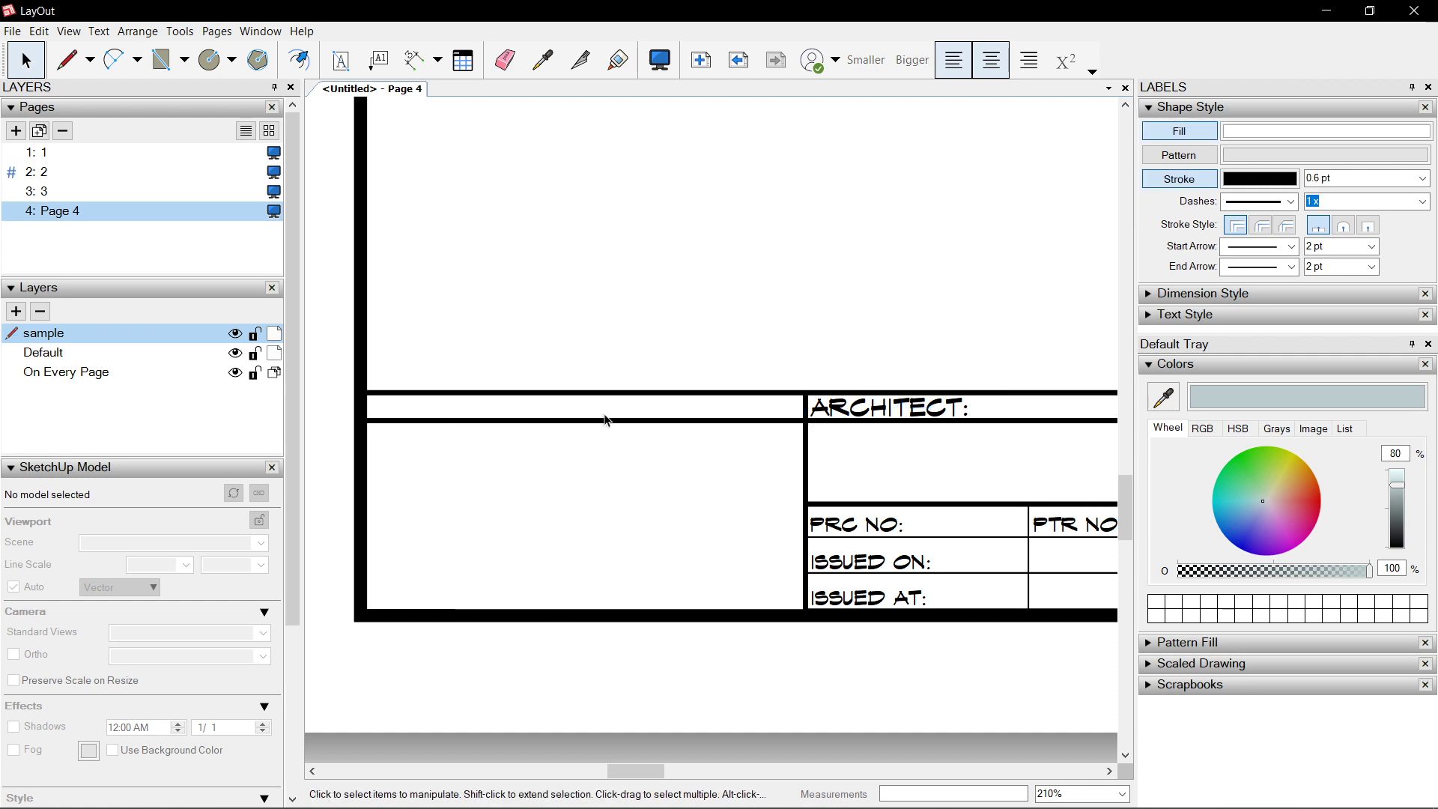
pyautogui.scroll(-4, 562, 394)
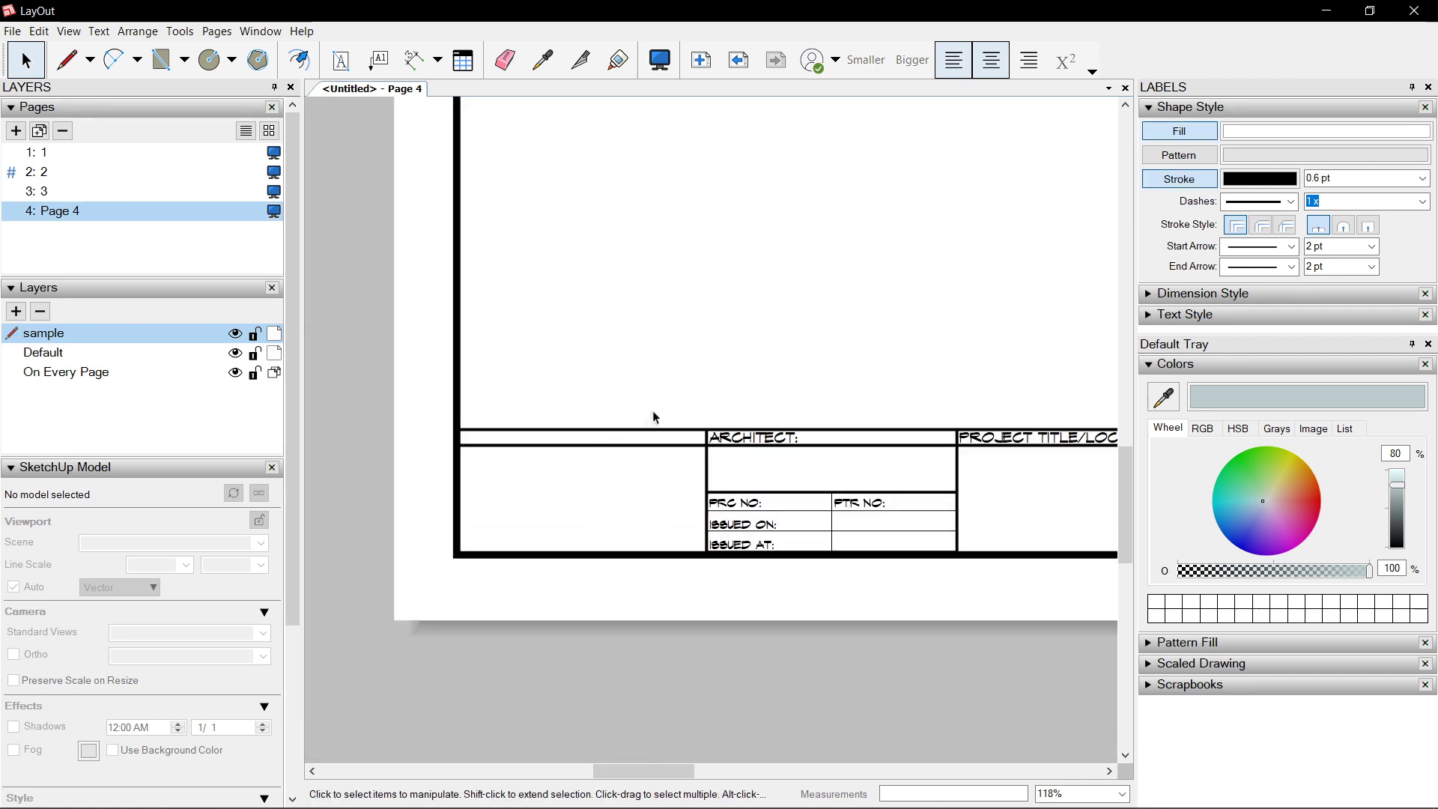
pyautogui.scroll(-6, 653, 417)
pyautogui.moveTo(347, 411); pyautogui.dragTo(1046, 546)
pyautogui.scroll(2, 450, 440)
pyautogui.scroll(1, 396, 428)
pyautogui.moveTo(399, 473); pyautogui.dragTo(438, 483)
pyautogui.scroll(-3, 588, 385)
pyautogui.click(786, 400)
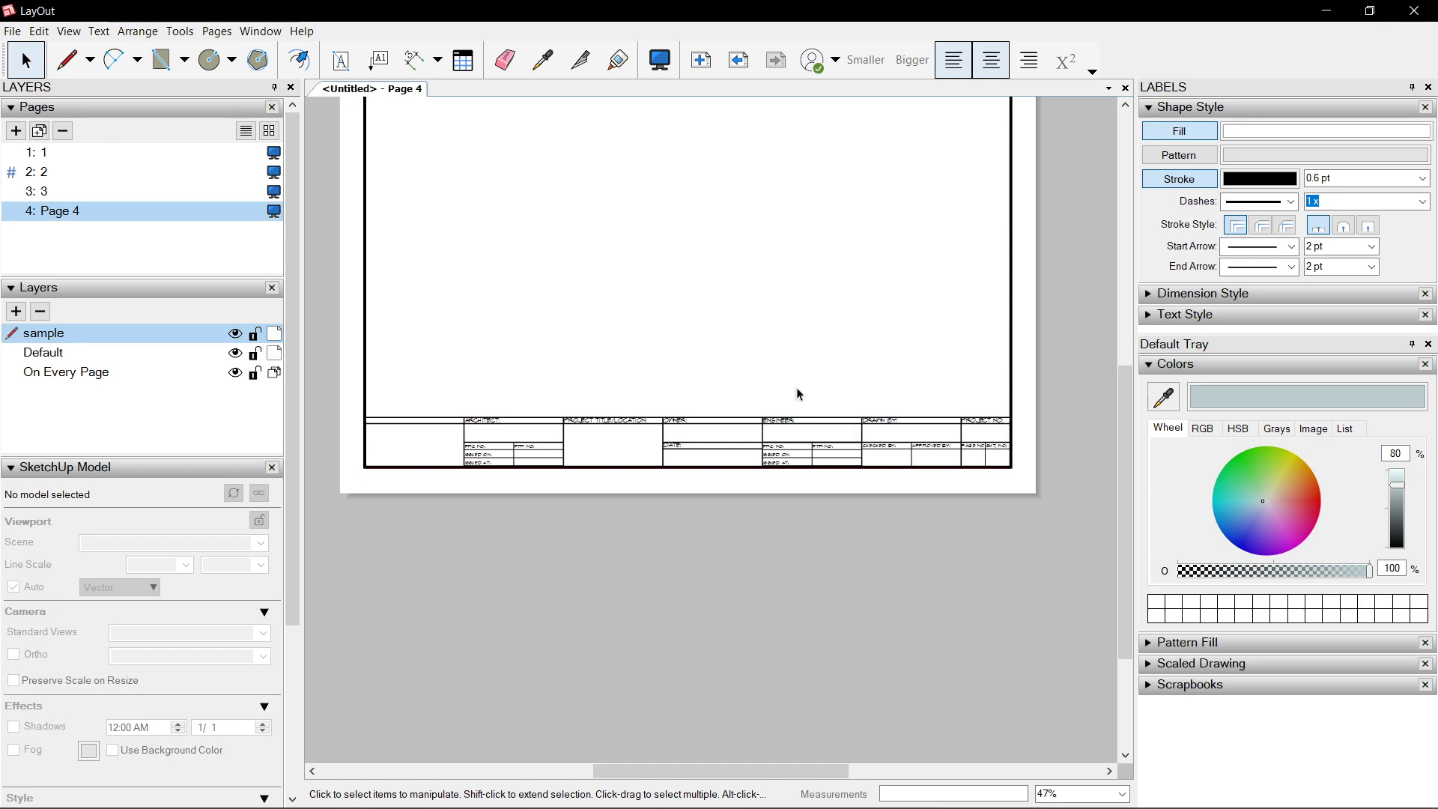
# Show the page grid behind the title block and hide it again
pyautogui.rightClick(745, 273)
pyautogui.click(794, 363)
pyautogui.scroll(1, 679, 435)
pyautogui.scroll(3, 679, 436)
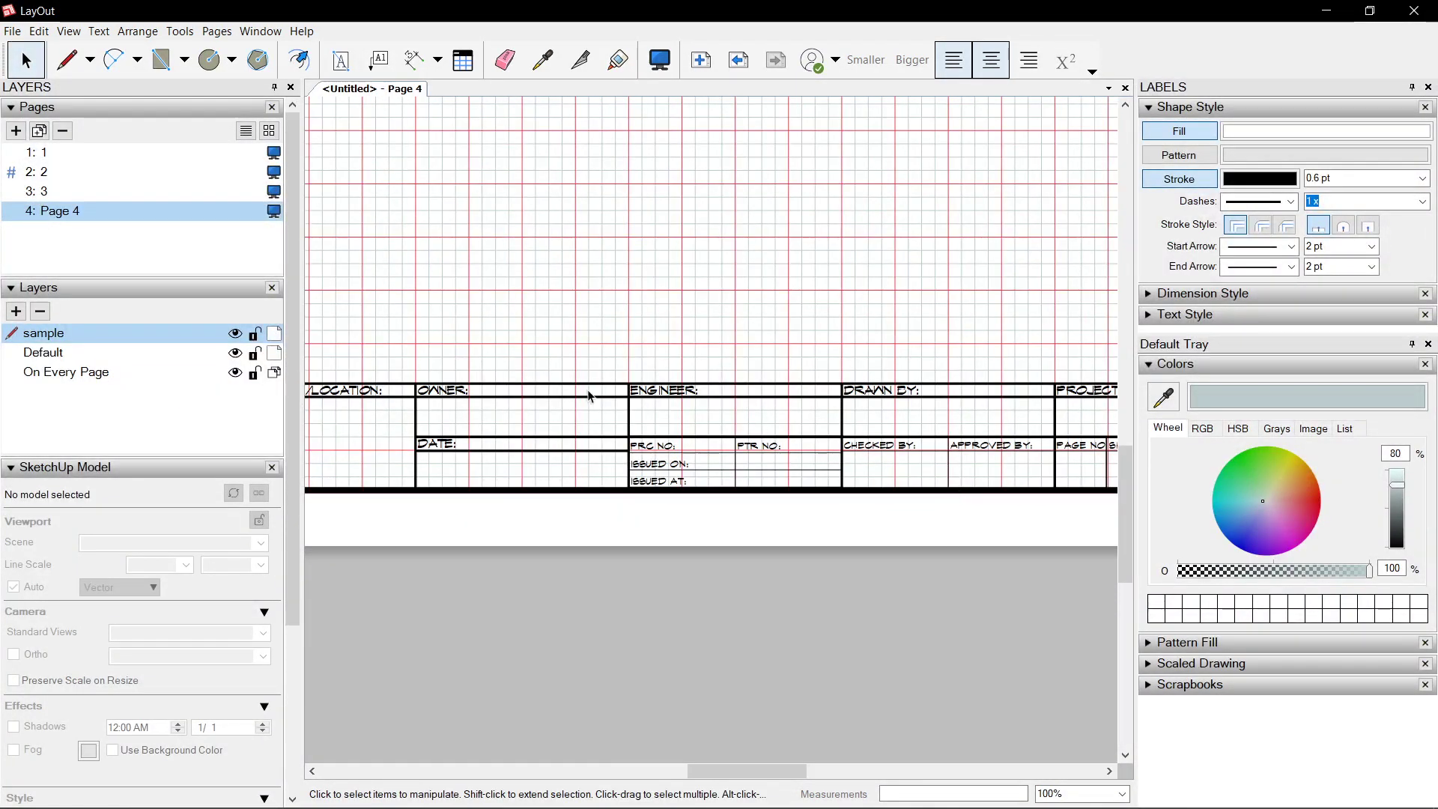
pyautogui.hscroll(-5, 589, 388)
pyautogui.rightClick(702, 308)
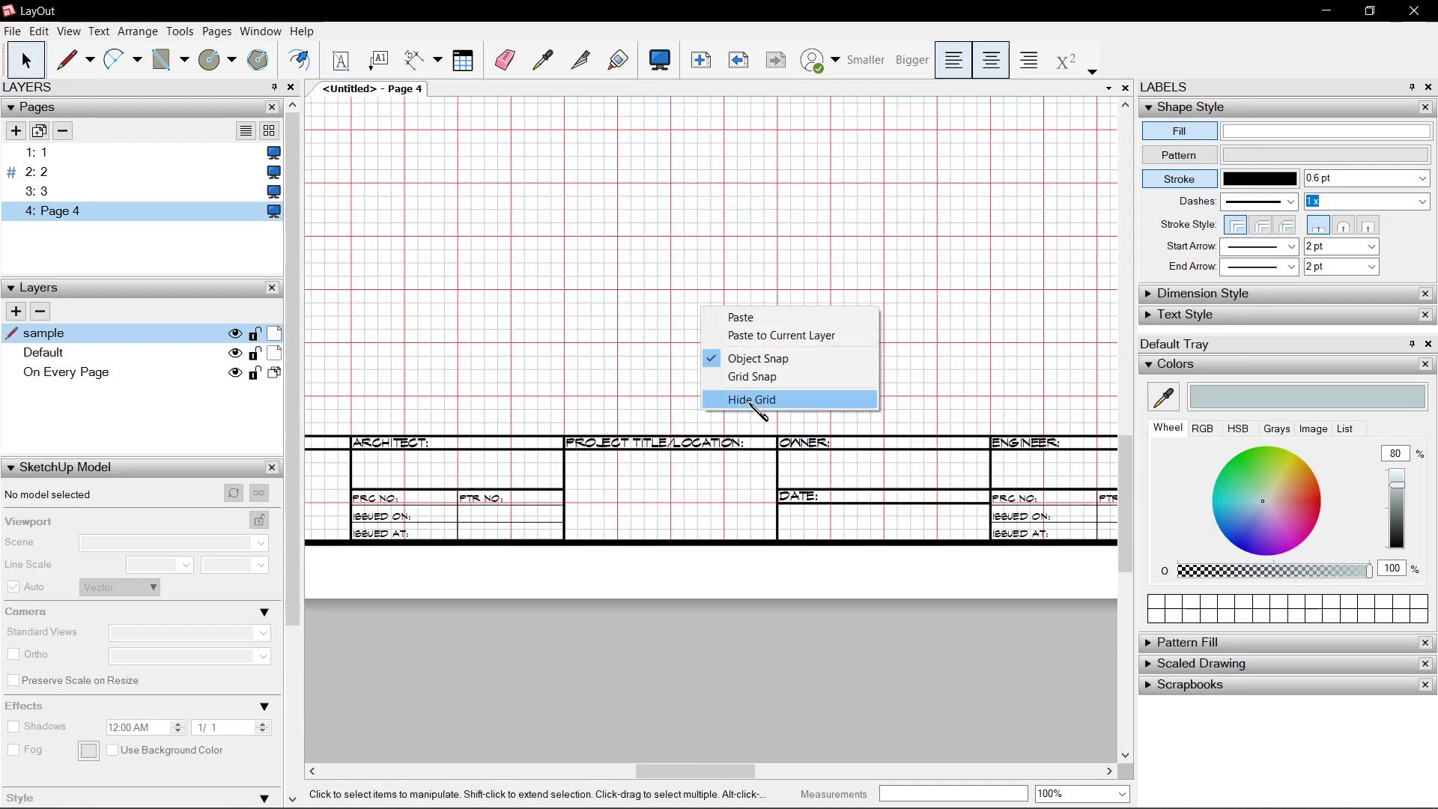
pyautogui.click(752, 400)
# Add the placeholder text <ARCHITECT> in the cell below the ARCHITECT: header and set its size to 14 pt
pyautogui.scroll(2, 749, 410)
pyautogui.press('t')
pyautogui.scroll(2, 476, 450)
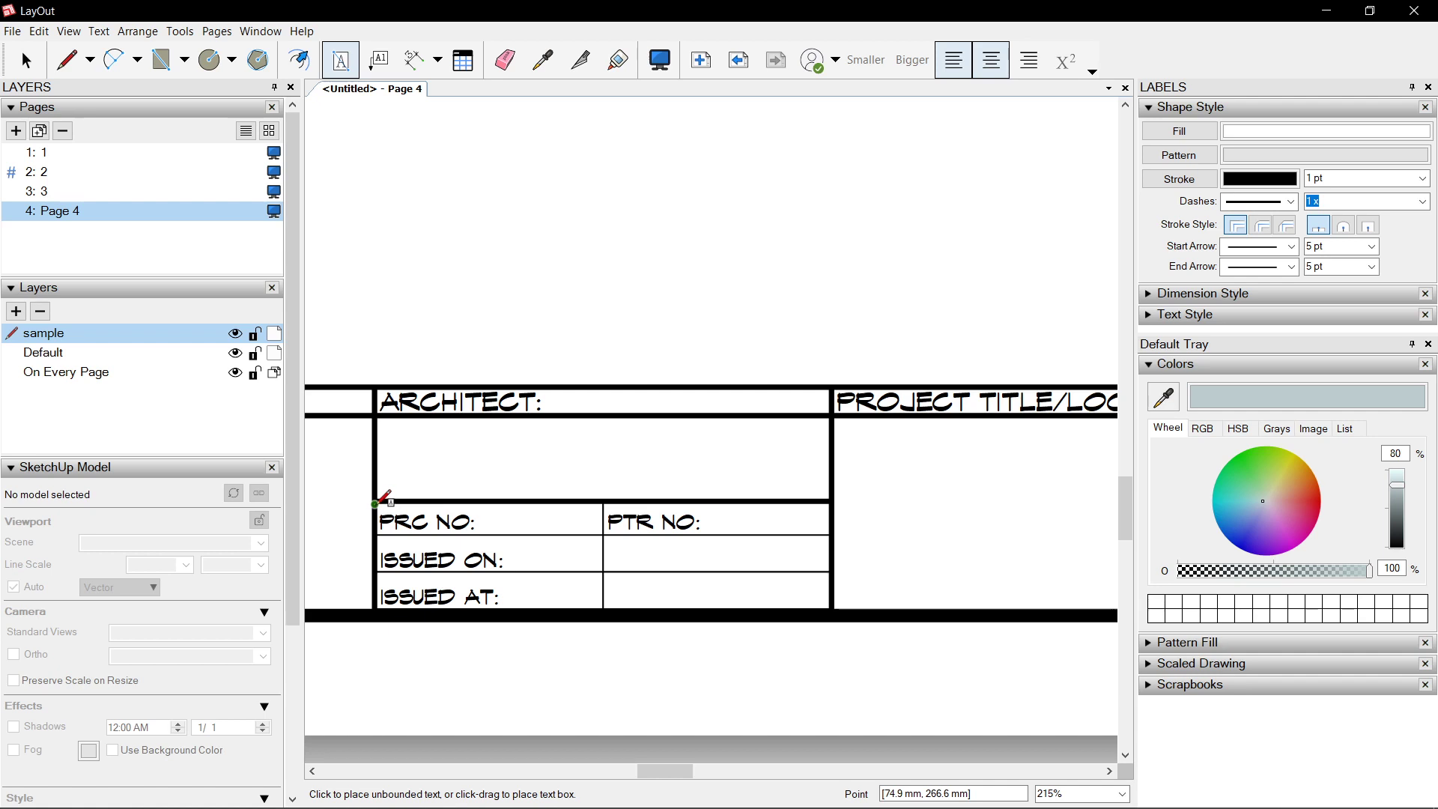
pyautogui.click(398, 435)
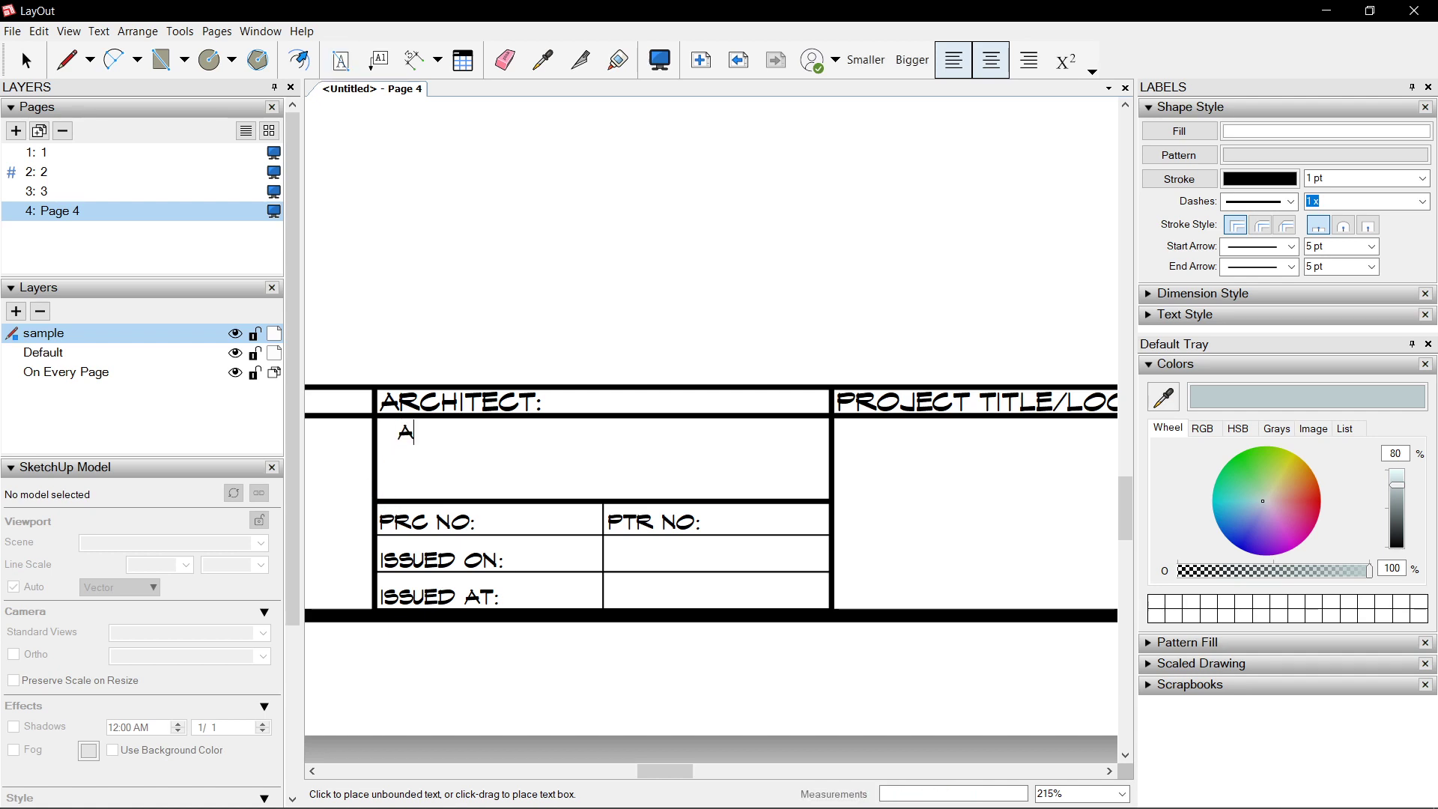
pyautogui.write('<ARCHITECT>')
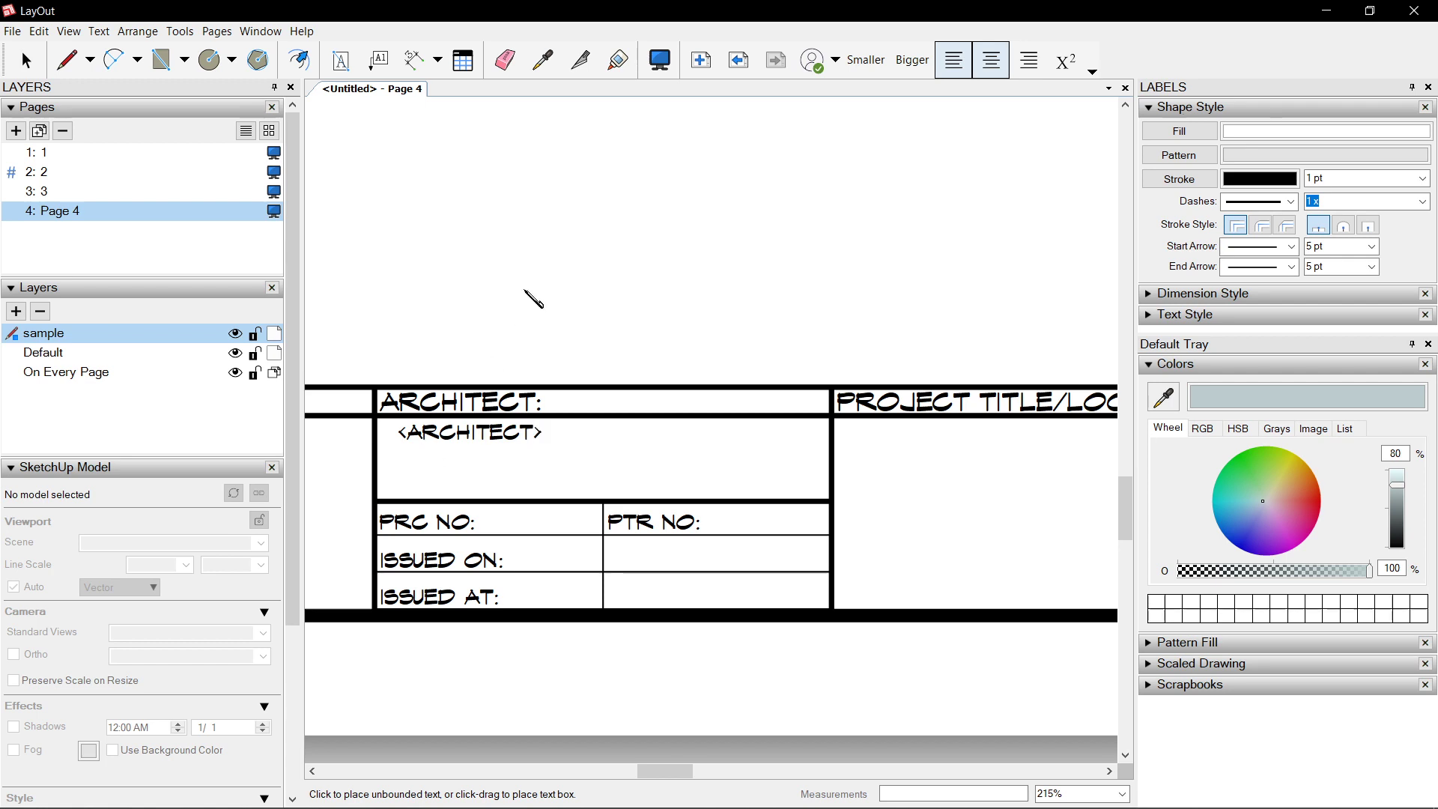
pyautogui.press('Escape')
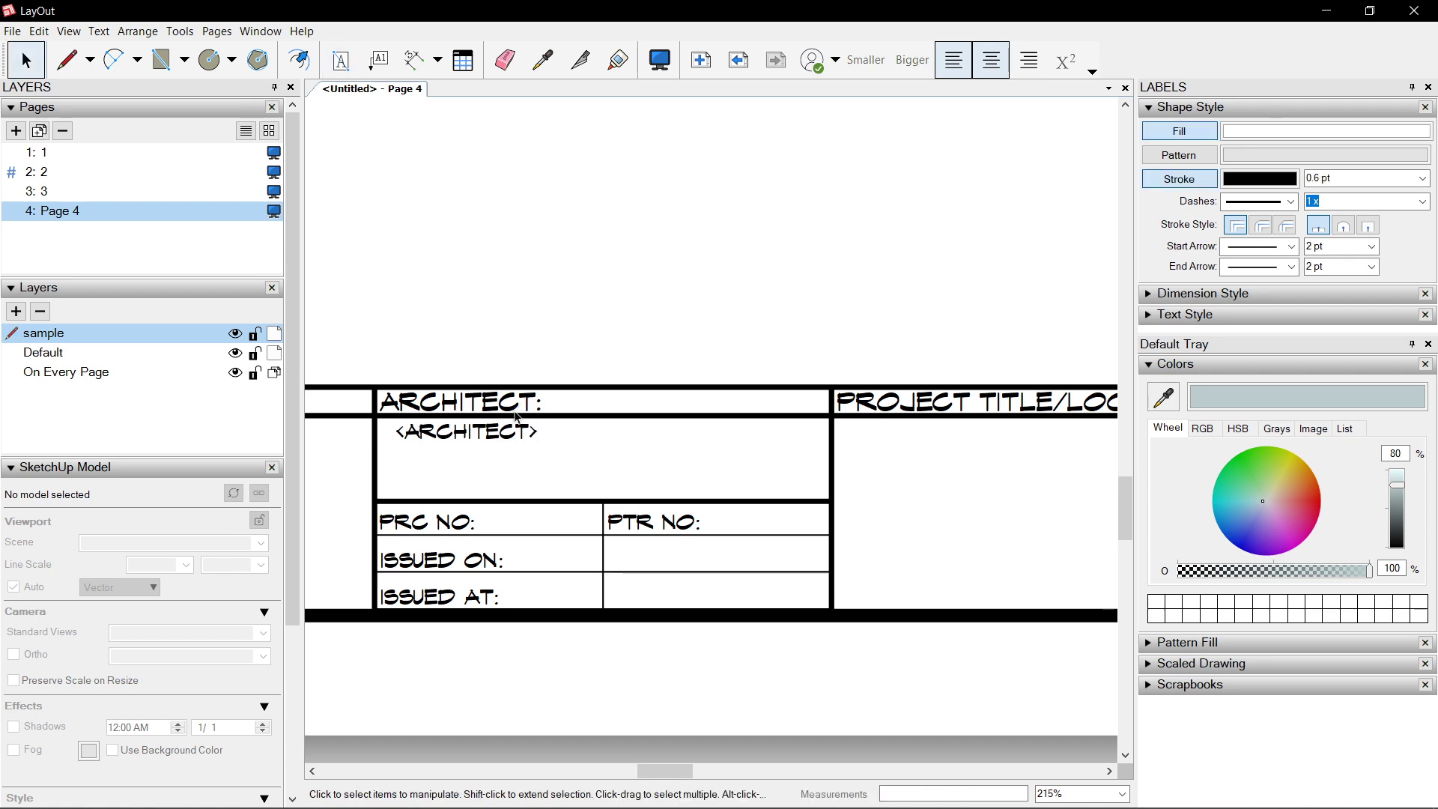
pyautogui.click(1153, 316)
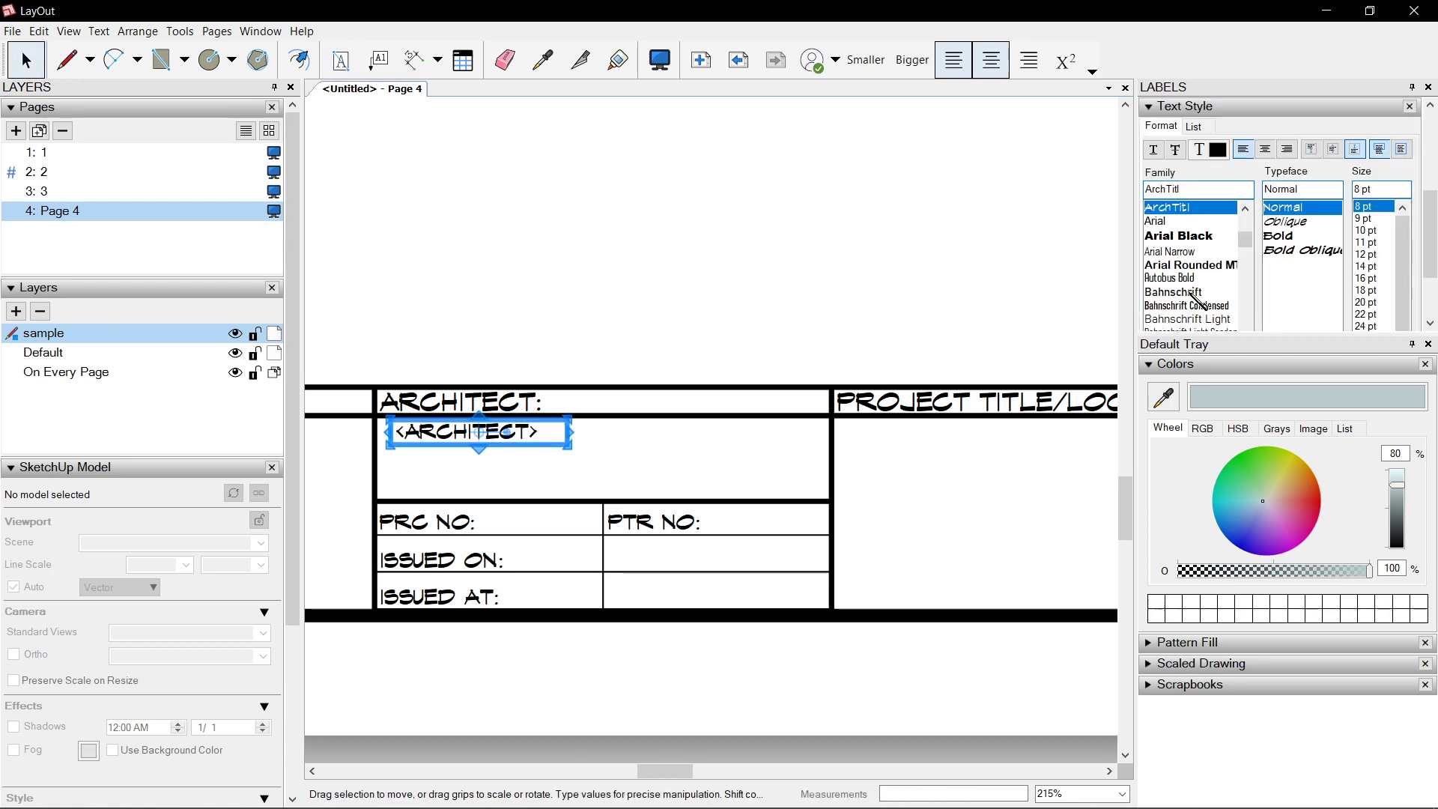
pyautogui.click(1379, 267)
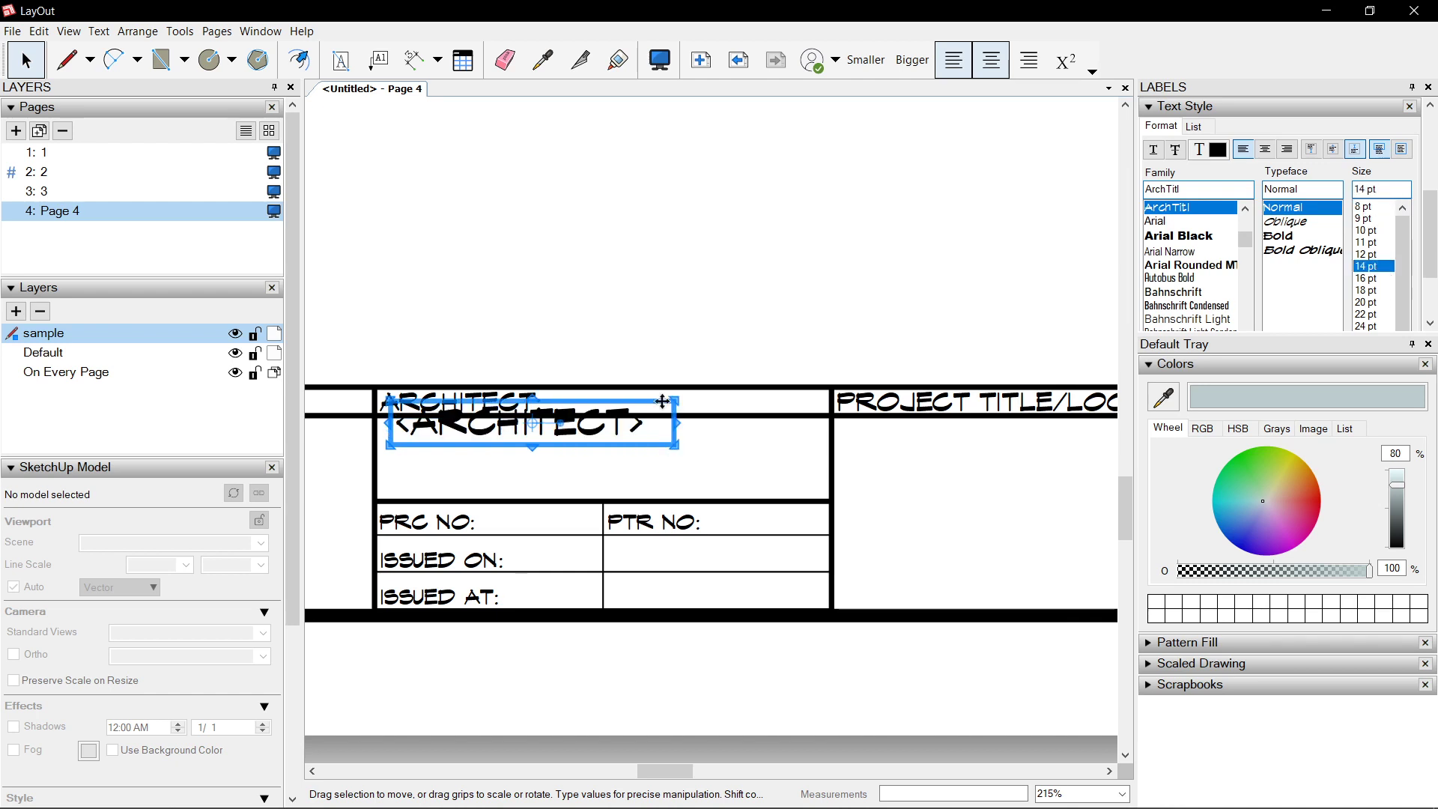
# Fit the <ARCHITECT> text box to the cell and centre its text horizontally and vertically
pyautogui.moveTo(538, 429)
pyautogui.mouseDown()
pyautogui.moveTo(523, 470)
pyautogui.moveTo(521, 445)
pyautogui.mouseUp()
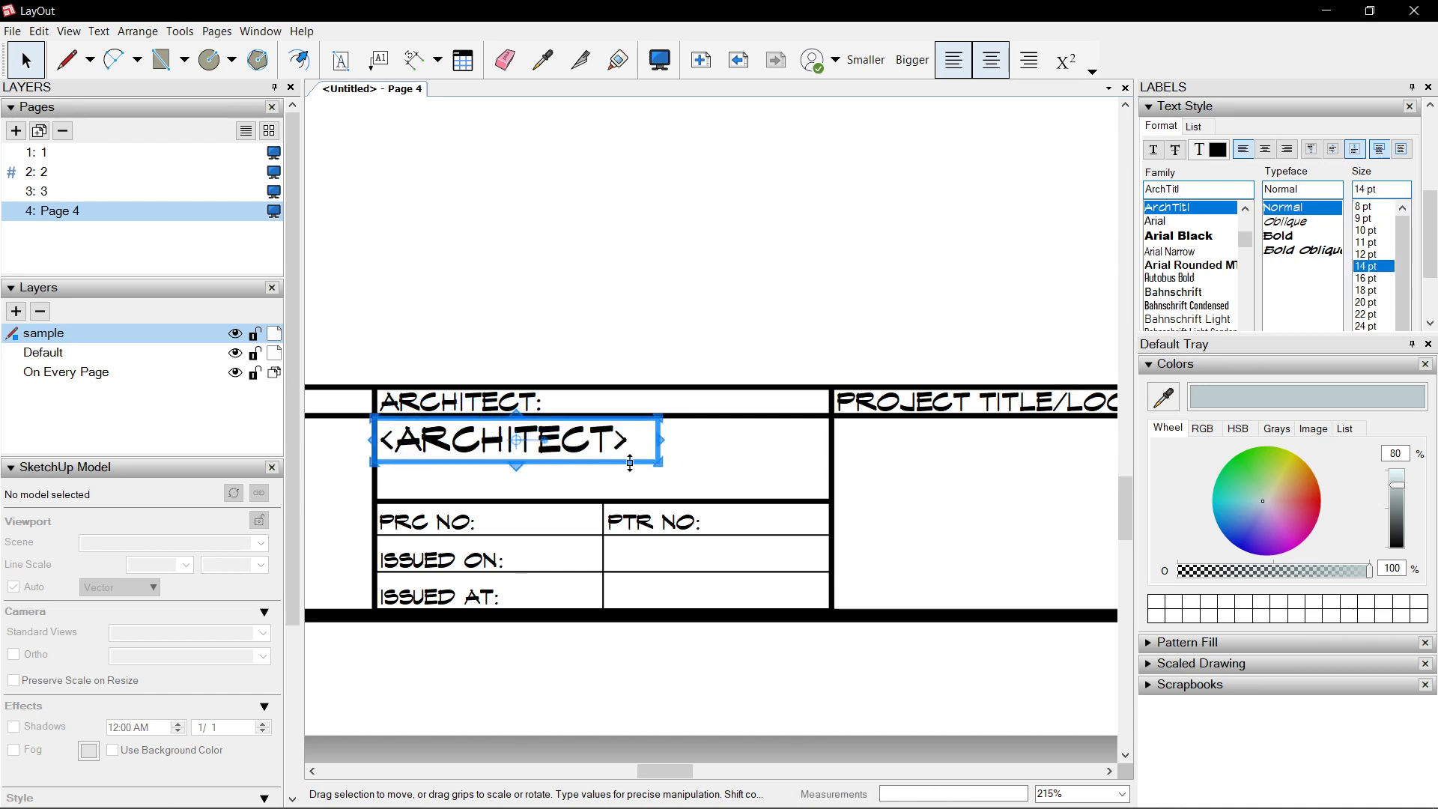
pyautogui.moveTo(659, 462); pyautogui.dragTo(832, 502)
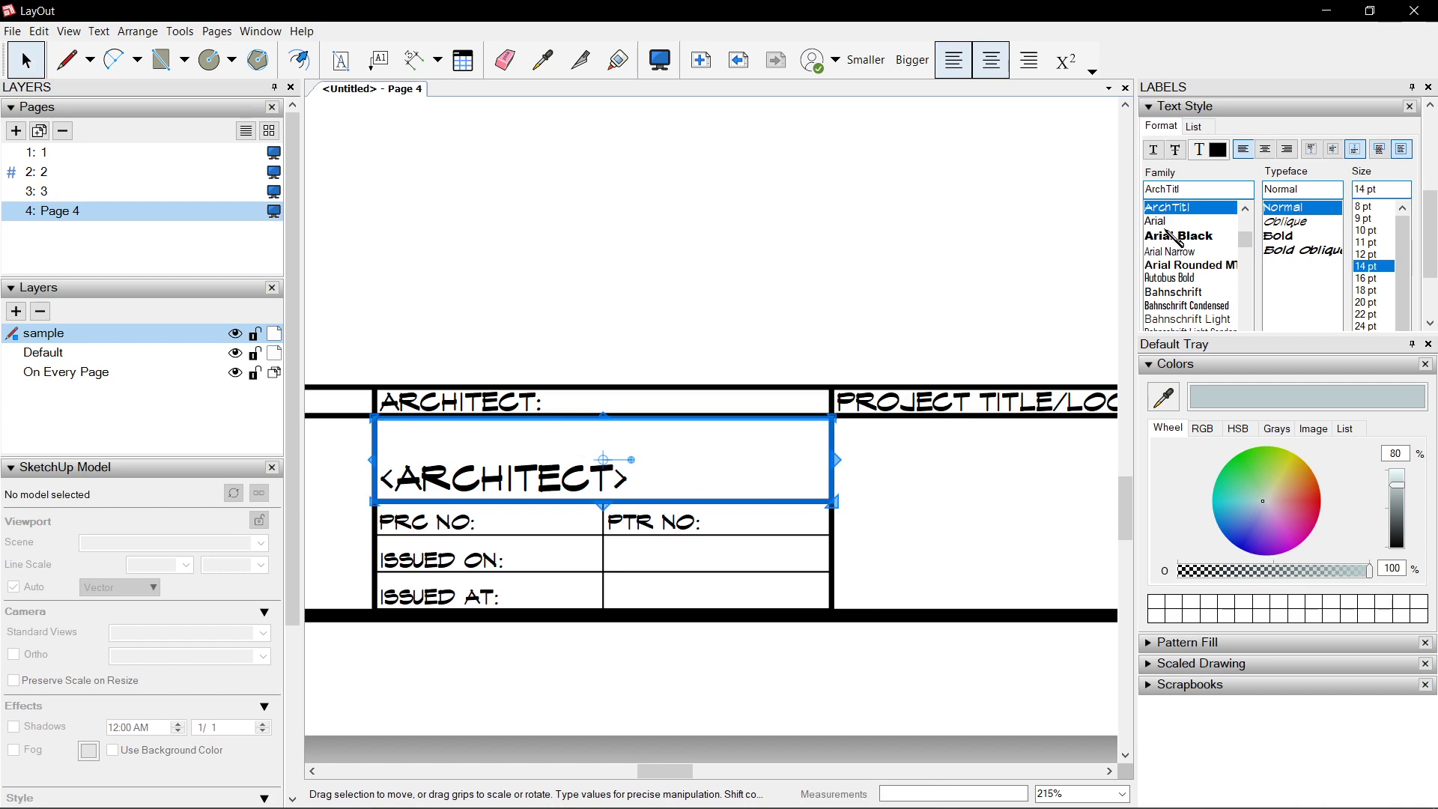
pyautogui.click(1265, 149)
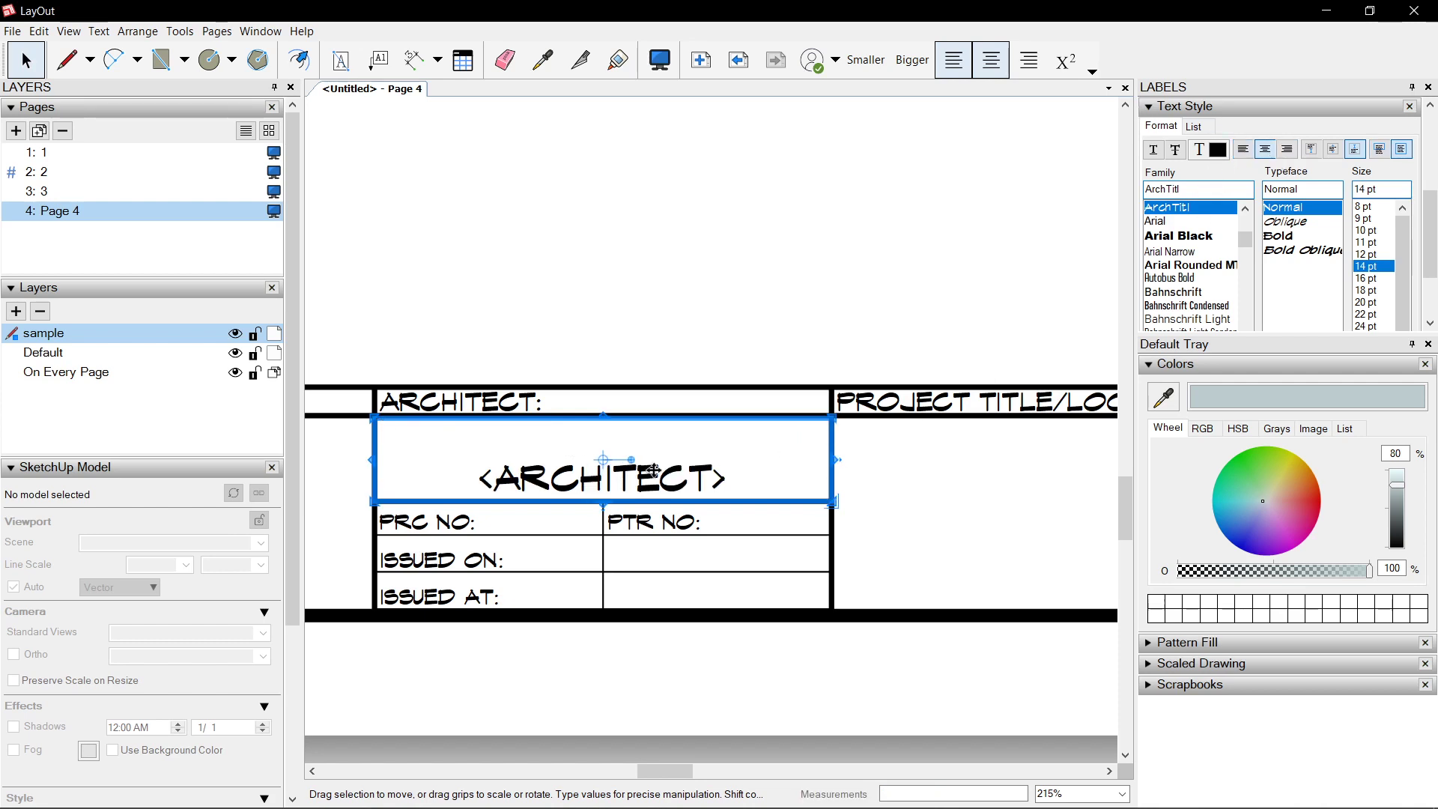
pyautogui.click(1333, 149)
# Copy the <ARCHITECT> text box into the PROJECT TITLE/LOCATION: cell and change the copy to <PROJECT>
pyautogui.scroll(-4, 497, 457)
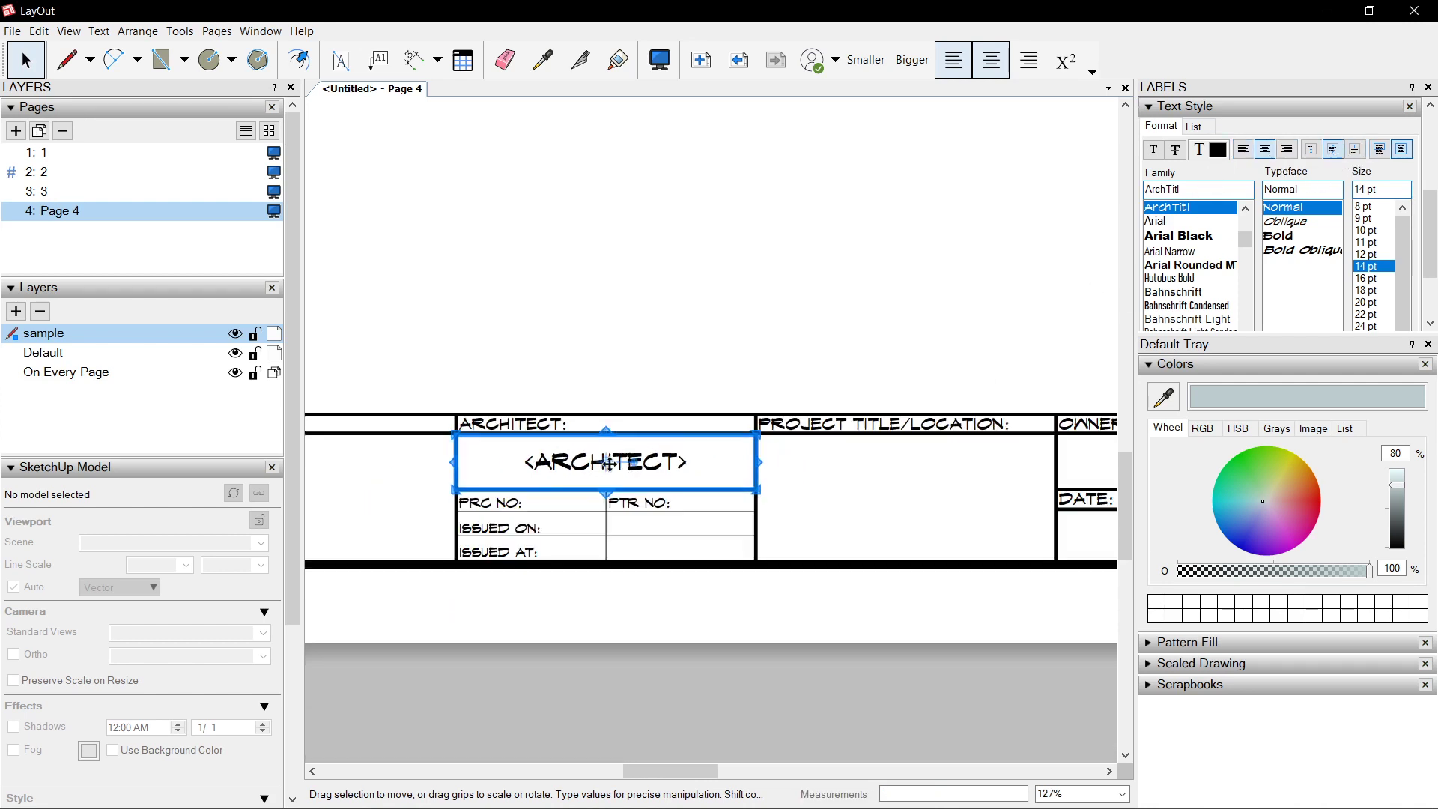
pyautogui.moveTo(497, 457); pyautogui.dragTo(740, 457)
pyautogui.scroll(2, 640, 459)
pyautogui.doubleClick(636, 455)
pyautogui.write('PROJECT')
pyautogui.press('Escape')
# Copy the <PROJECT> text box into the cell below the OWNER: header and change the copy to <OWNER>
pyautogui.keyDown('ctrl'); pyautogui.moveTo(604, 434); pyautogui.dragTo(954, 434); pyautogui.keyUp('ctrl')
pyautogui.scroll(1, 954, 434)
pyautogui.doubleClick(688, 447)
pyautogui.write('OWNER')
pyautogui.press('Escape')
# Copy the <OWNER> text box into the cell below the ENGINEER: header and change the copy to <ENGINEER>
pyautogui.scroll(-1, 519, 431)
pyautogui.keyDown('ctrl'); pyautogui.moveTo(519, 430); pyautogui.dragTo(927, 436); pyautogui.keyUp('ctrl')
pyautogui.doubleClick(914, 447)
pyautogui.write('ENGINEER')
pyautogui.press('Escape')
# Copy the <ENGINEER> text box into the cell below the DRAWN BY: header and change the copy to <DRAWN>
pyautogui.moveTo(914, 448); pyautogui.dragTo(505, 438, button='middle')
pyautogui.scroll(-2, 797, 436)
pyautogui.keyDown('ctrl'); pyautogui.moveTo(506, 438); pyautogui.dragTo(798, 441); pyautogui.keyUp('ctrl')
pyautogui.scroll(3, 797, 436)
pyautogui.doubleClick(795, 433)
pyautogui.write('DRAWN')
pyautogui.press('Escape')
# Copy the <DRAWN> text box into the cell below PROJECT NO: and narrow the copy to the cell's width
pyautogui.scroll(-1, 806, 293)
pyautogui.moveTo(806, 292); pyautogui.dragTo(629, 292, button='middle')
pyautogui.keyDown('ctrl'); pyautogui.moveTo(610, 388); pyautogui.dragTo(1019, 388); pyautogui.keyUp('ctrl')
pyautogui.moveTo(1019, 388); pyautogui.dragTo(704, 388, button='middle')
pyautogui.moveTo(922, 388); pyautogui.dragTo(706, 389)
# Change the placeholder text in the cell below PROJECT NO: to <PROJNO>
pyautogui.scroll(3, 629, 386)
pyautogui.doubleClick(584, 386)
pyautogui.write('PROJECT')
pyautogui.press('BackSpace')
pyautogui.press('BackSpace')
pyautogui.press('BackSpace')
pyautogui.press('BackSpace')
pyautogui.write('JNO')
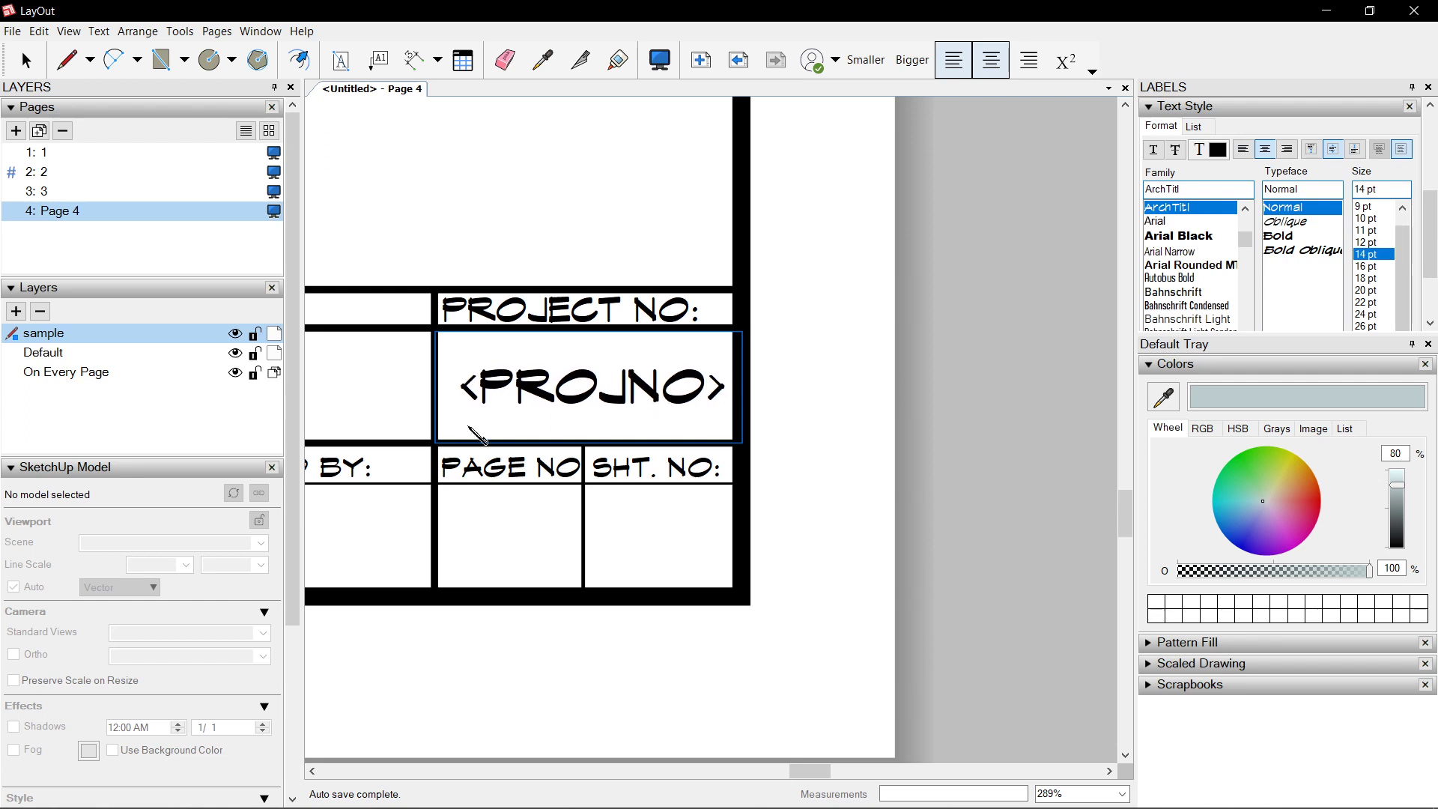
pyautogui.press('Escape')
# Add a text box filling the cell below PAGE NO, centred horizontally and vertically, with the auto-text tag <PageNumber>
pyautogui.scroll(-3, 848, 401)
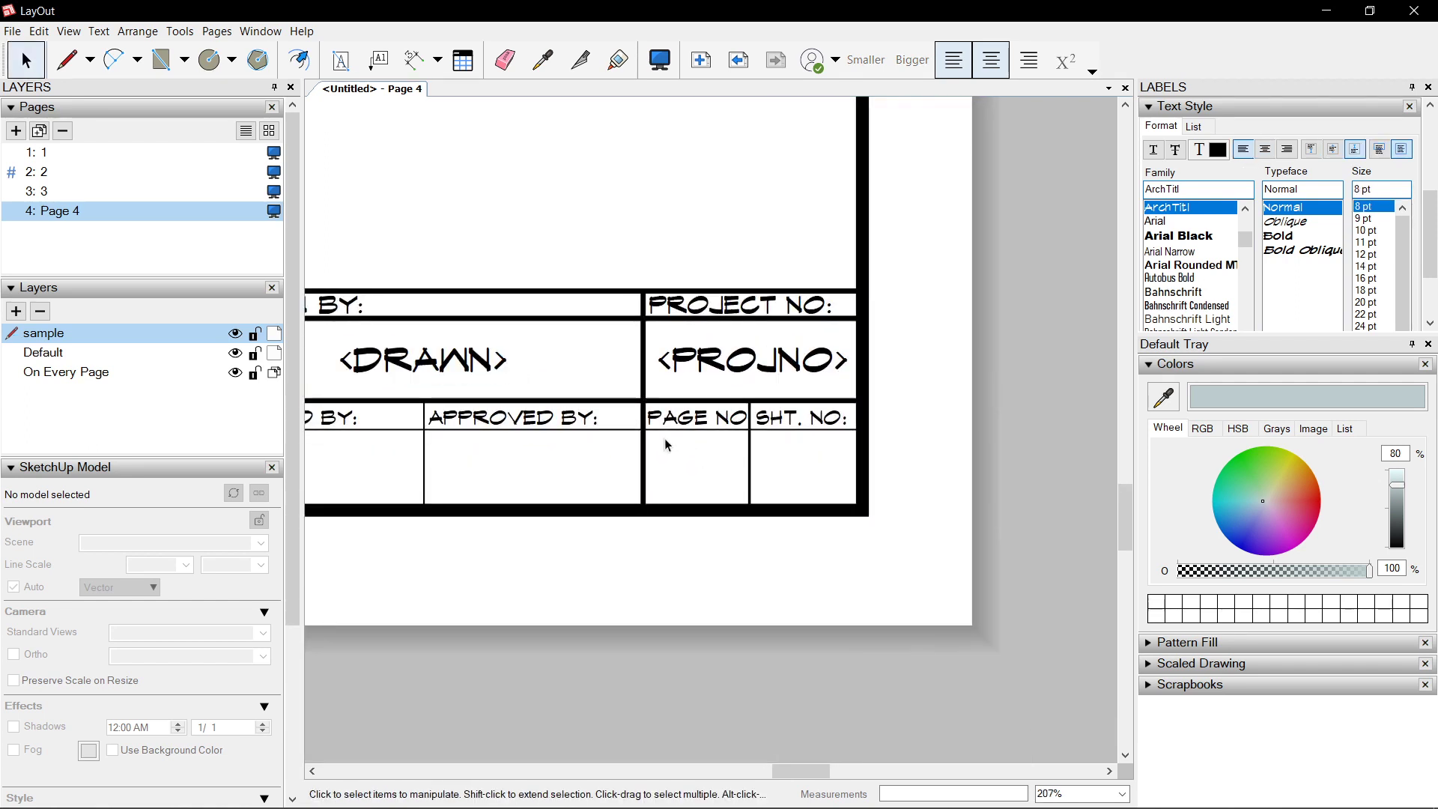
pyautogui.scroll(3, 667, 444)
pyautogui.press('t')
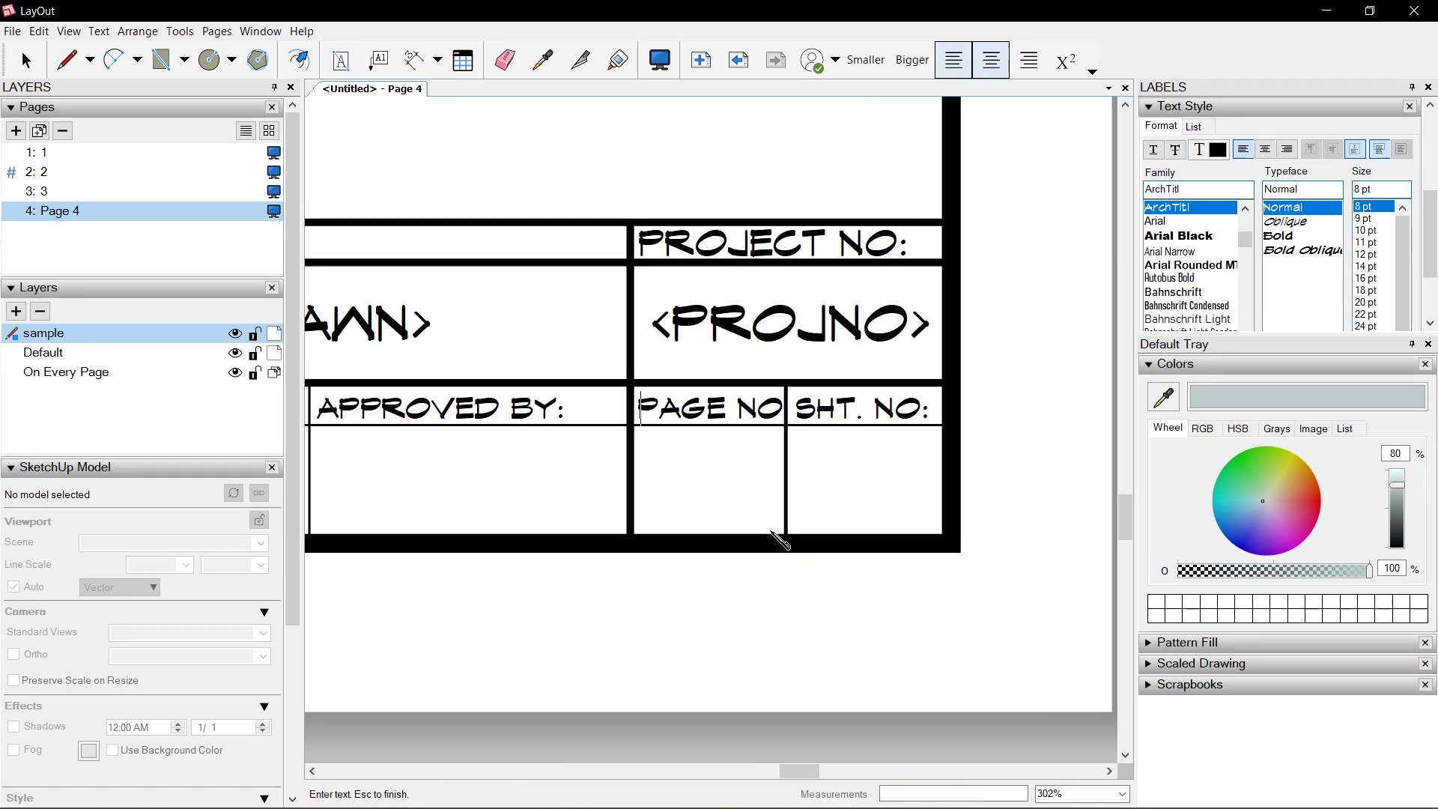
pyautogui.scroll(2, 659, 459)
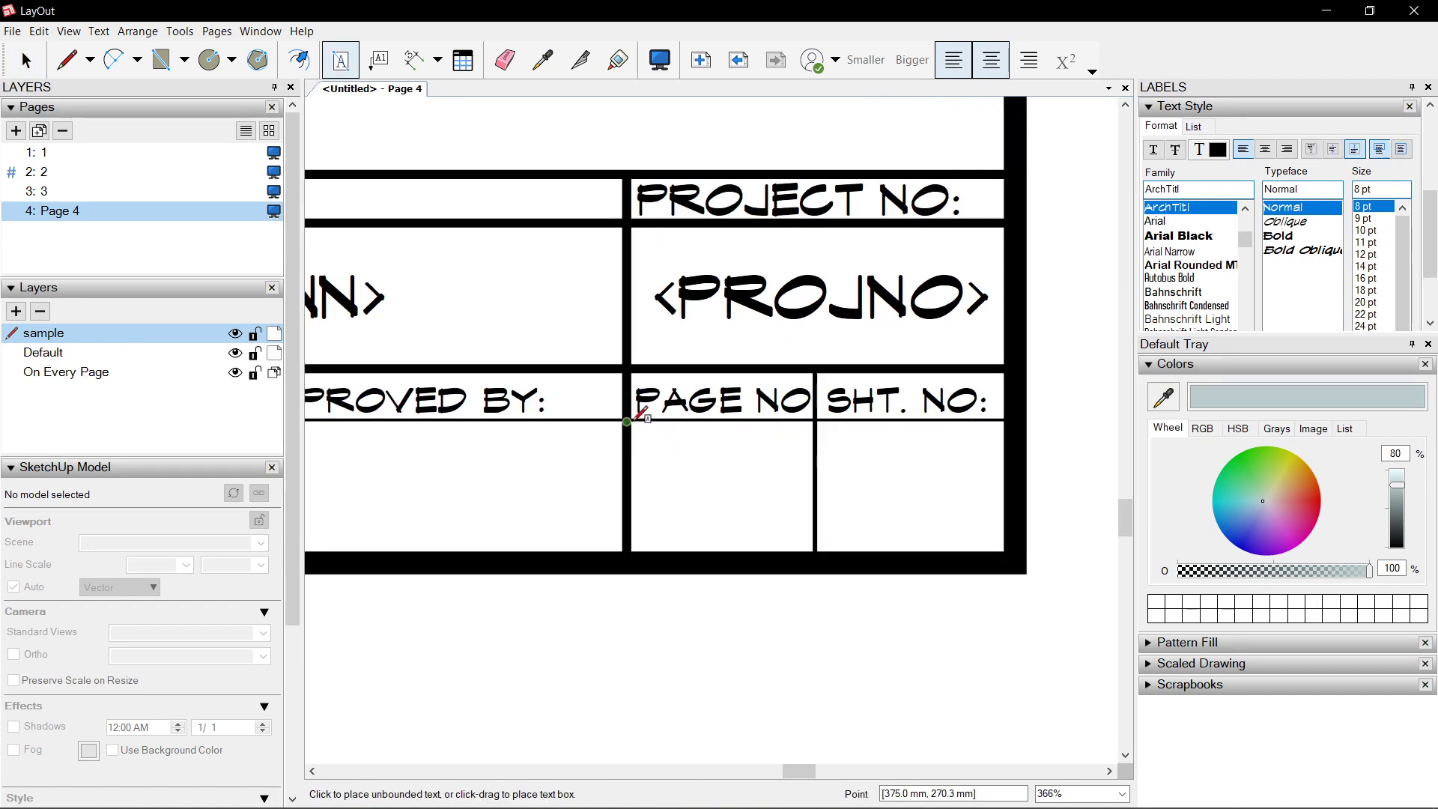
pyautogui.scroll(2, 640, 414)
pyautogui.press('space')
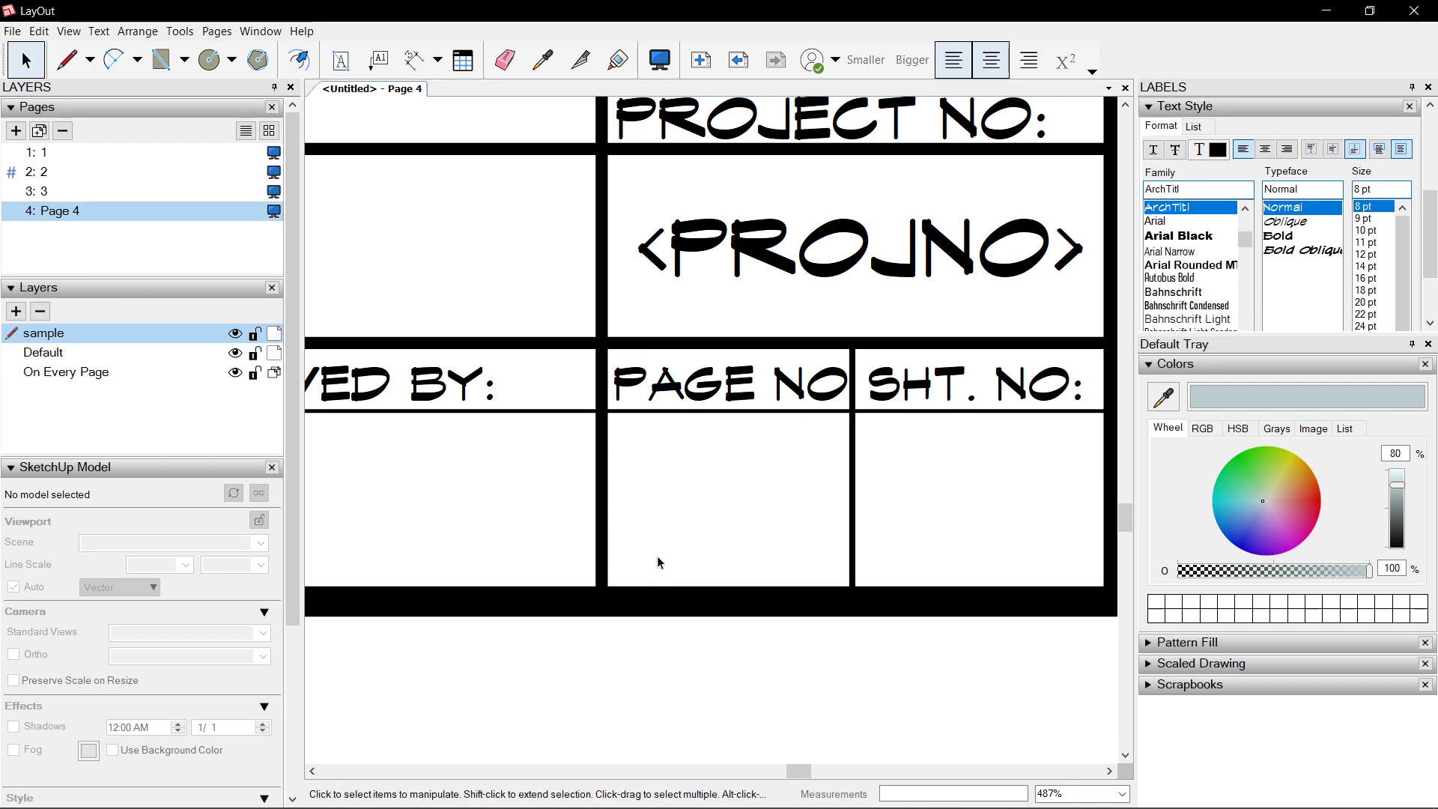
pyautogui.press('t')
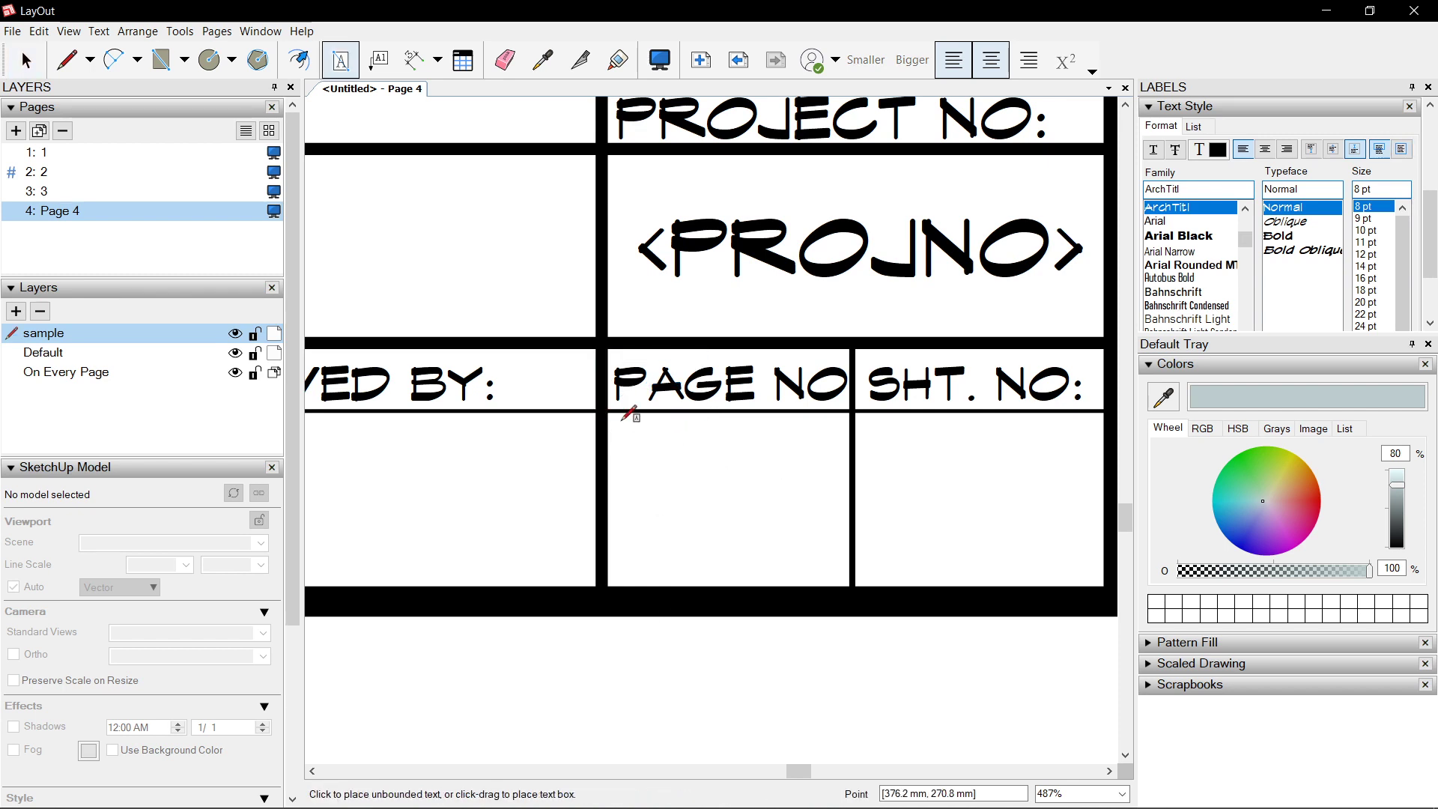
pyautogui.moveTo(604, 413); pyautogui.dragTo(852, 594)
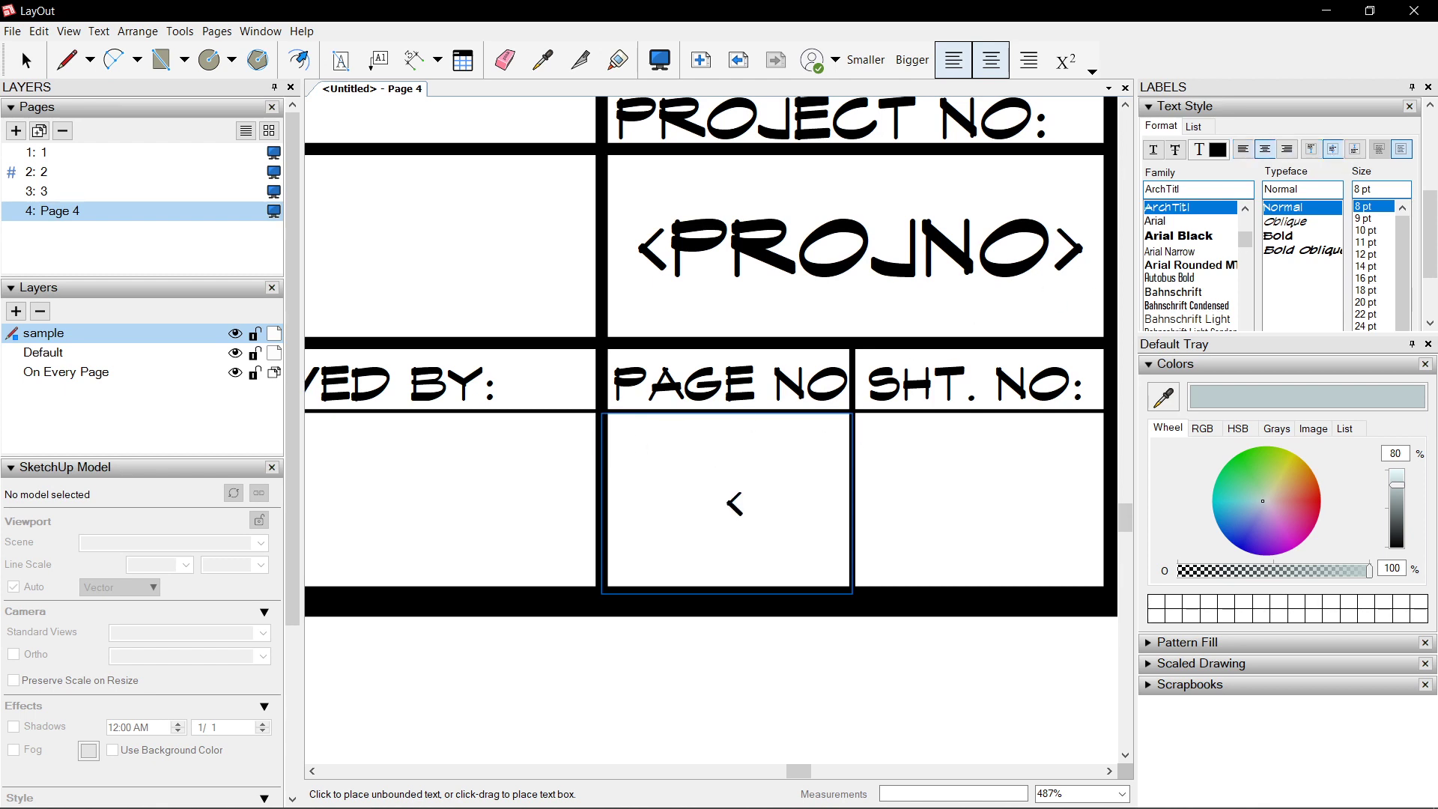
pyautogui.write('<PageN')
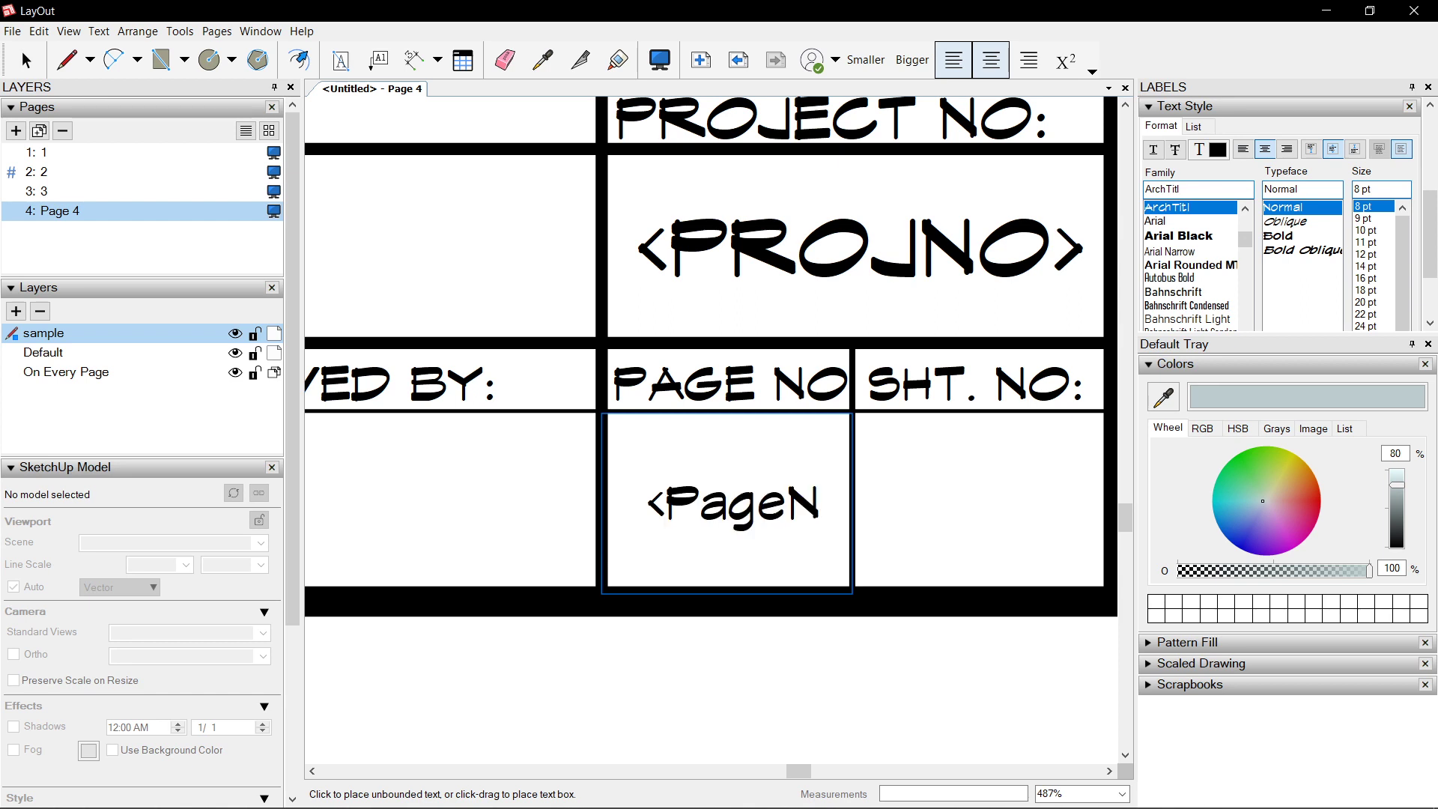
pyautogui.write('umber>')
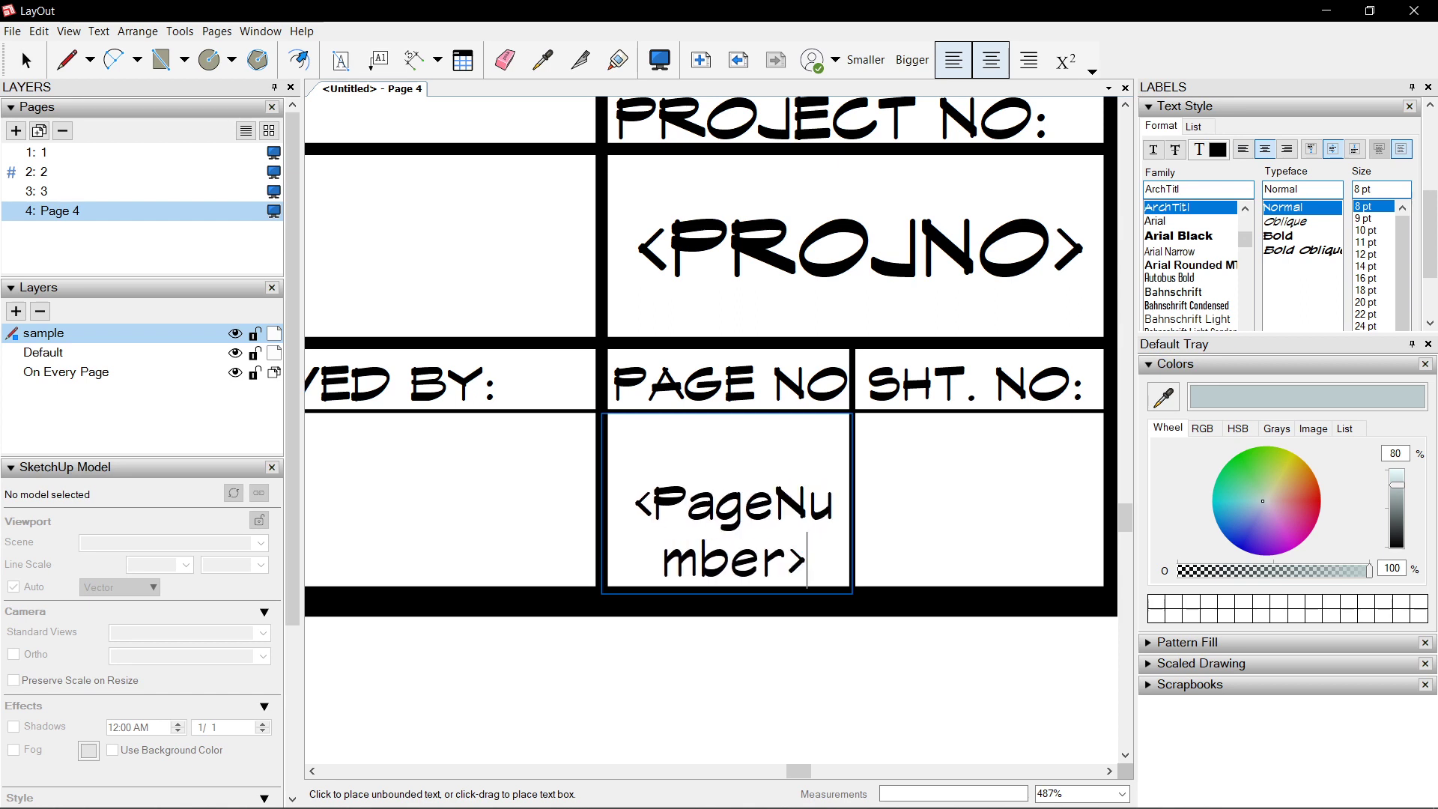
# Finish editing the <PageNumber> text in the cell below PAGE NO
pyautogui.press('Escape')
pyautogui.scroll(2, 719, 494)
pyautogui.scroll(-2, 771, 500)
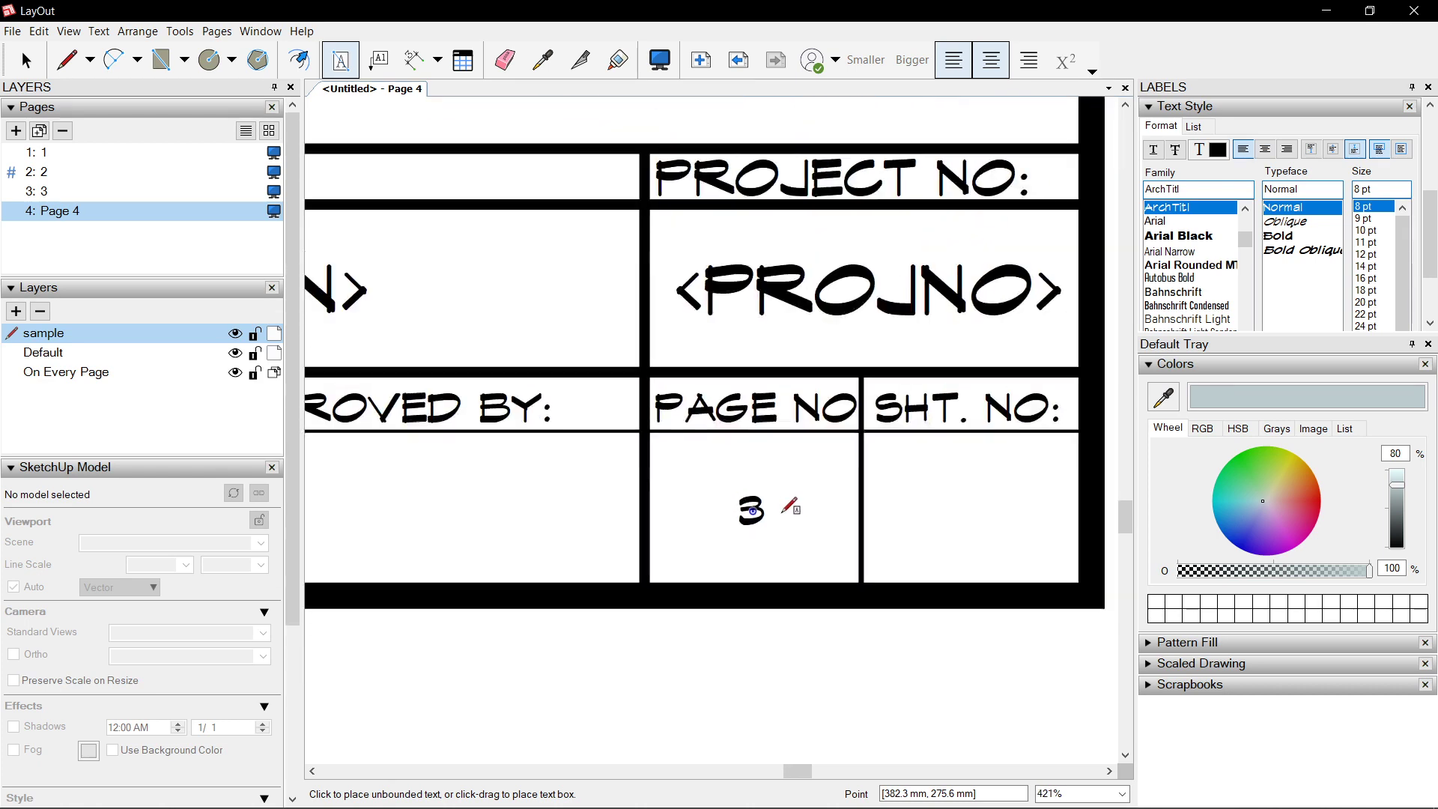
pyautogui.scroll(2, 772, 501)
# View the whole sheet, then go back through the preceding pages and return to Page 4 to check the title block
pyautogui.press('space')
pyautogui.click(696, 482)
pyautogui.scroll(-5, 722, 475)
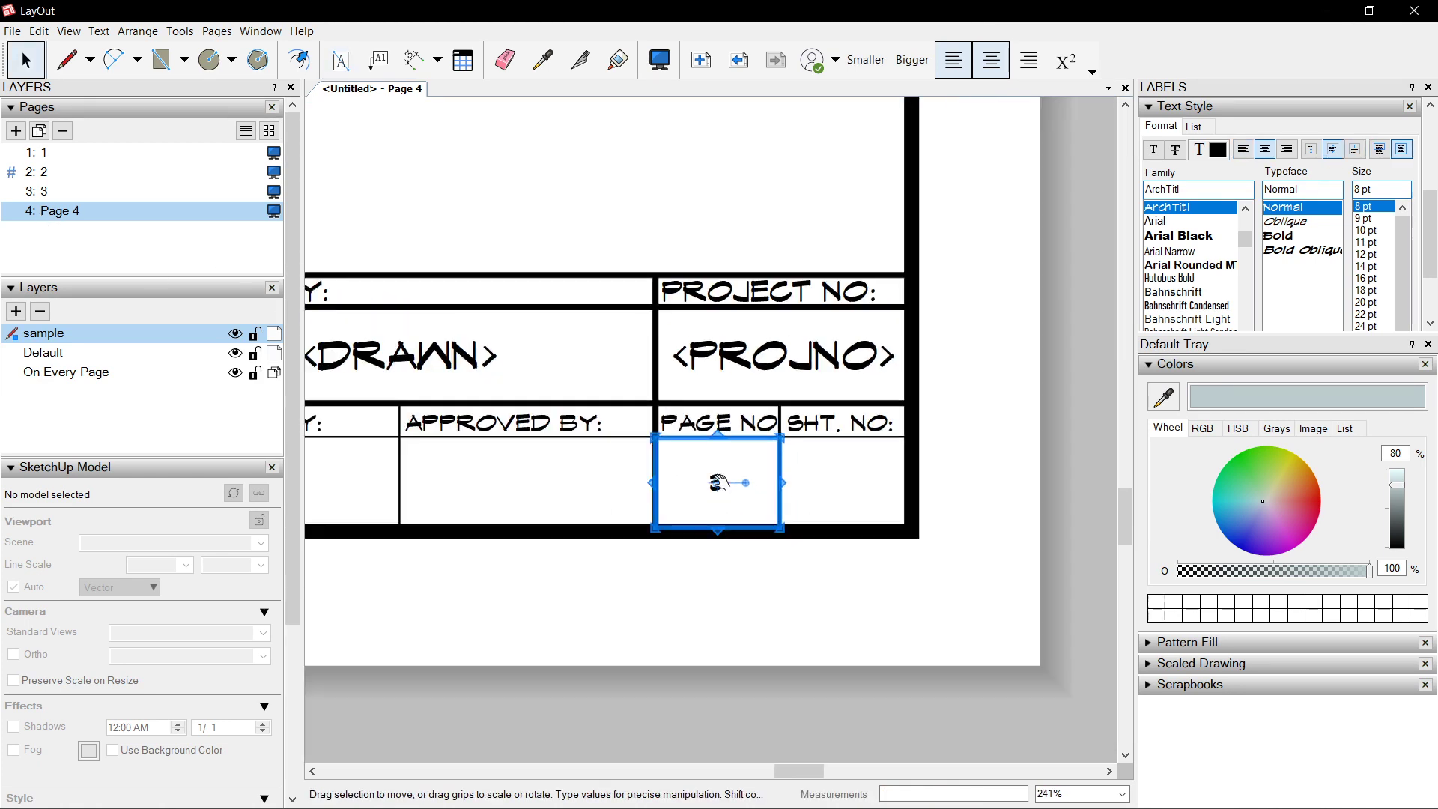
pyautogui.scroll(-4, 727, 481)
pyautogui.scroll(-4, 731, 476)
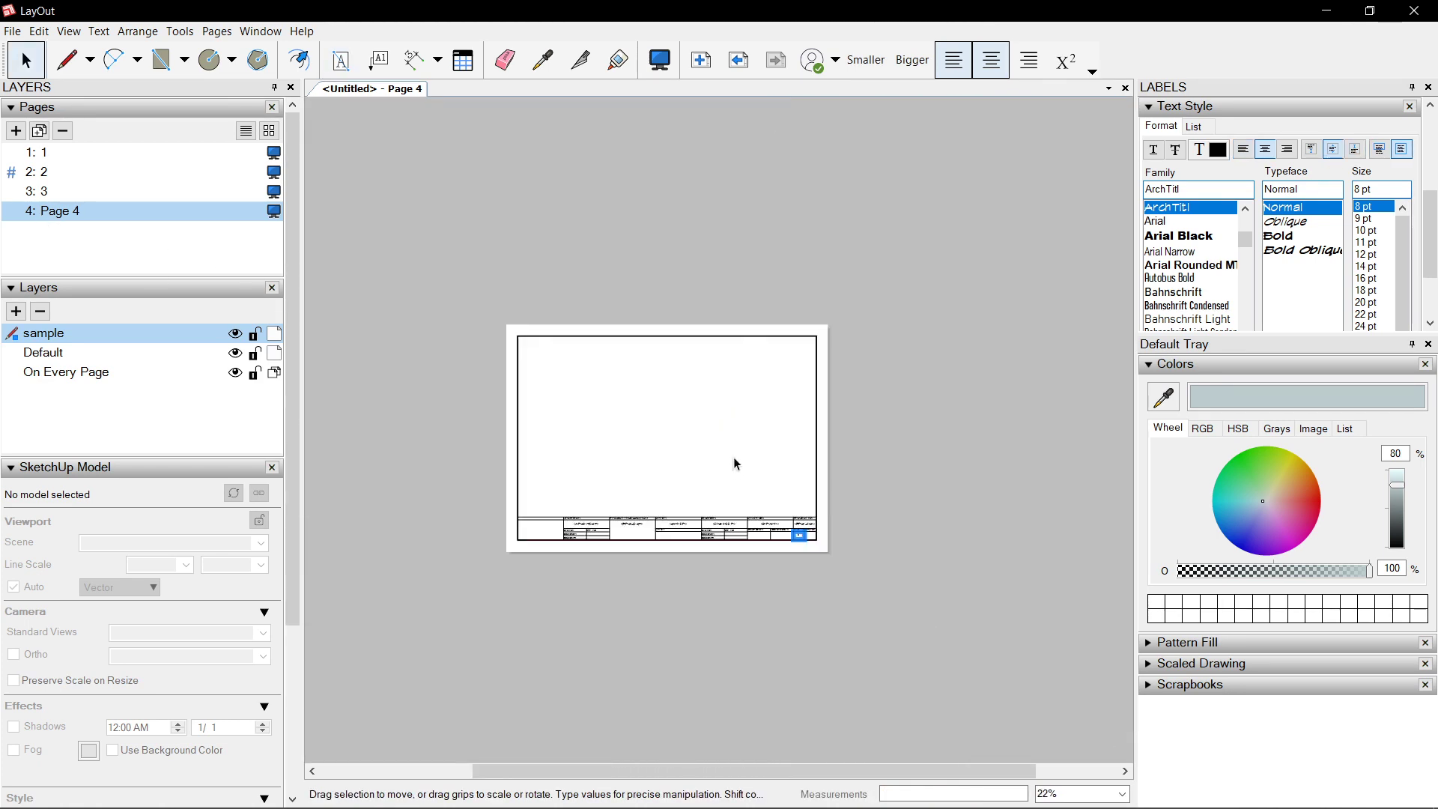
pyautogui.click(739, 60)
pyautogui.click(739, 59)
pyautogui.click(776, 60)
pyautogui.click(776, 59)
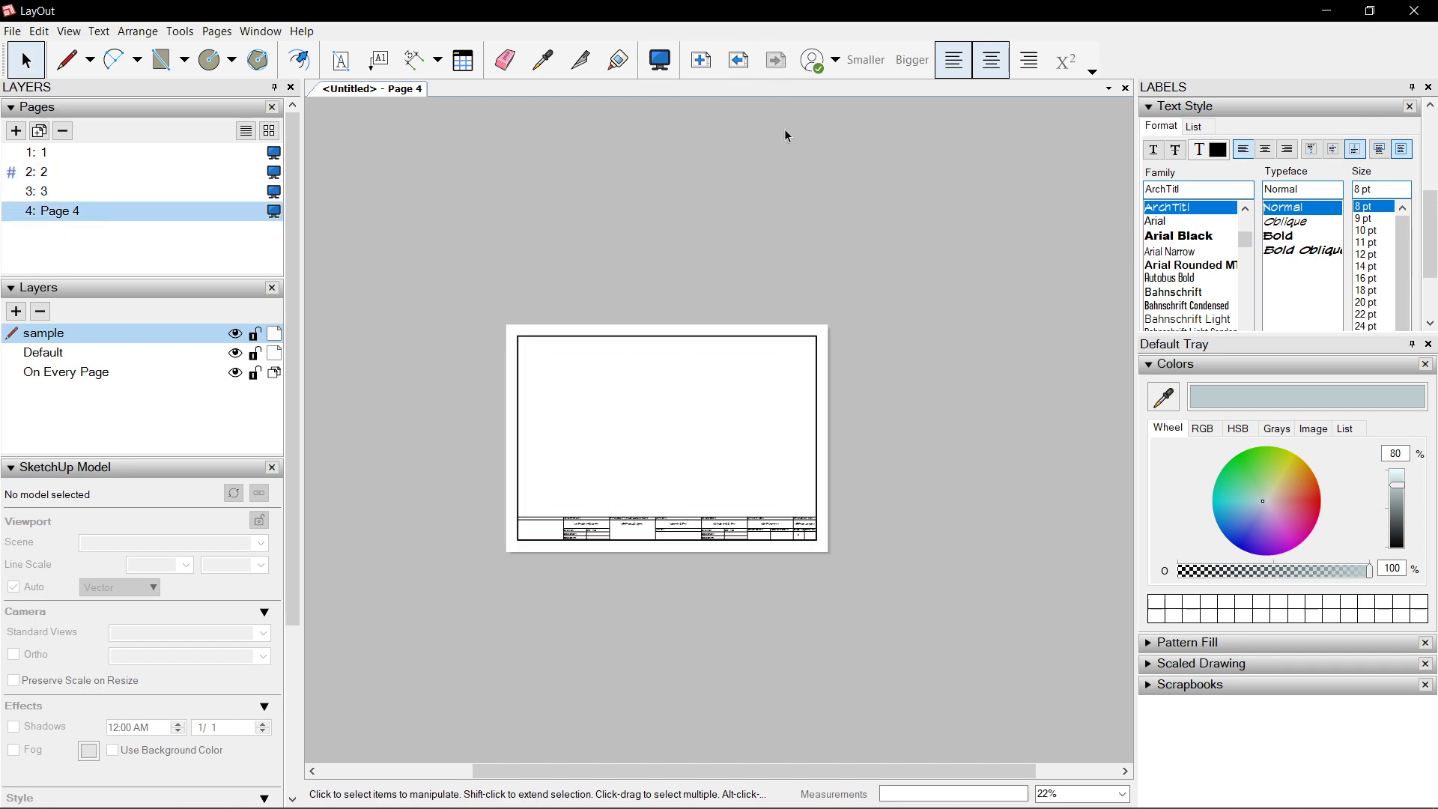
# Copy the <PageNumber> text box into the cell below SHT. NO: and change the copy's tag to <PageName>
pyautogui.scroll(4, 794, 558)
pyautogui.scroll(7, 796, 560)
pyautogui.click(672, 502)
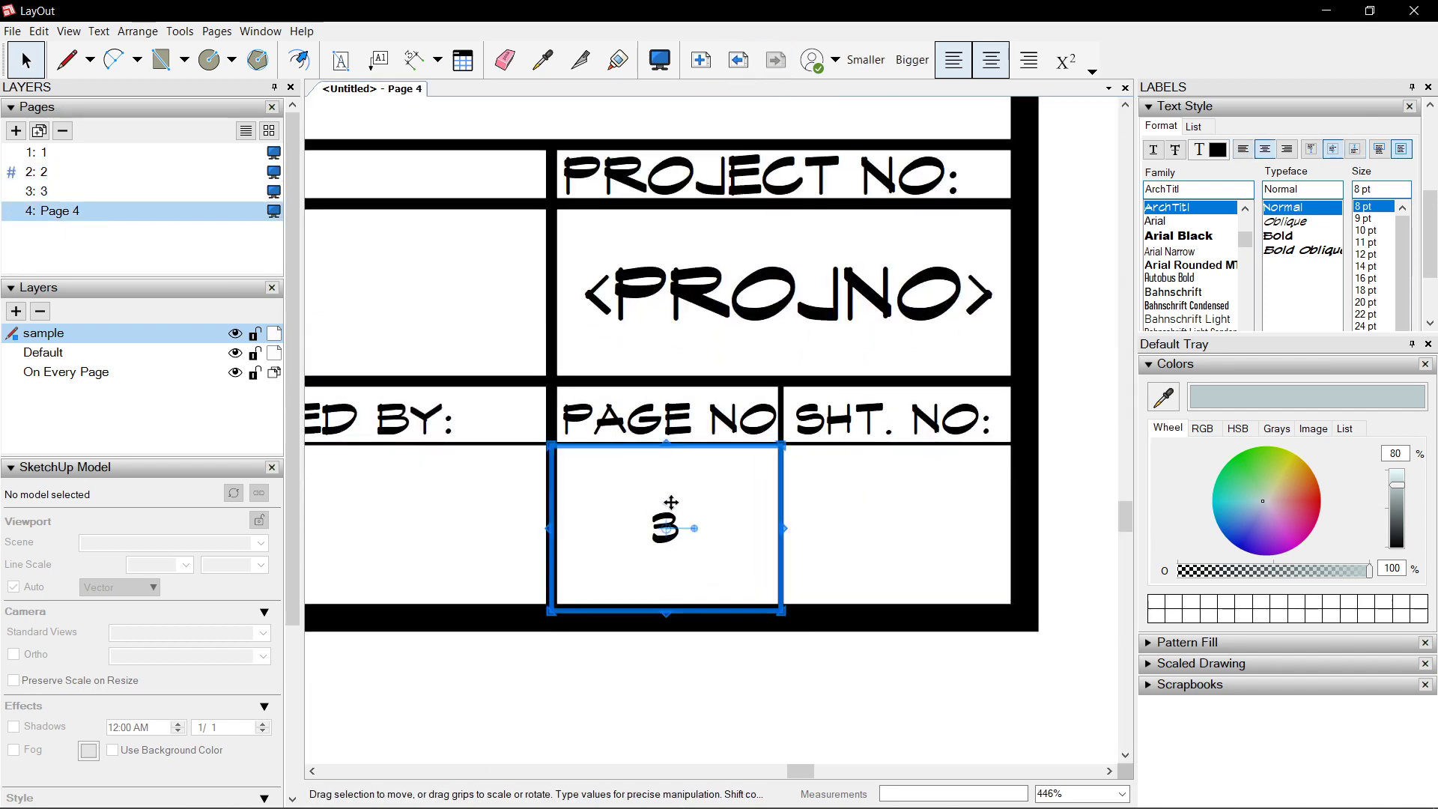
pyautogui.keyDown('ctrl'); pyautogui.moveTo(673, 502); pyautogui.dragTo(906, 500); pyautogui.keyUp('ctrl')
pyautogui.doubleClick(903, 524)
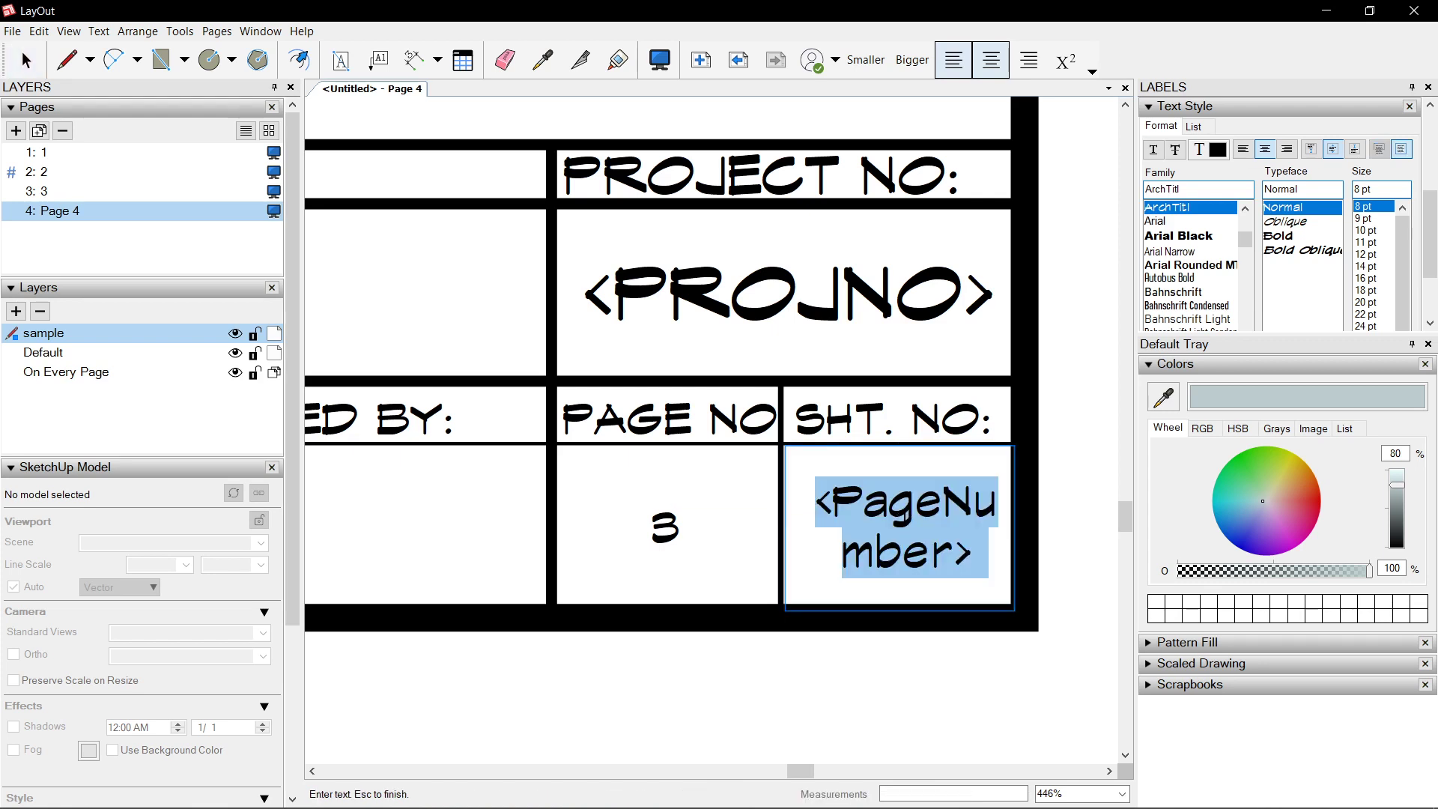
pyautogui.click(833, 500)
pyautogui.keyDown('shift'); pyautogui.click(963, 547); pyautogui.keyUp('shift')
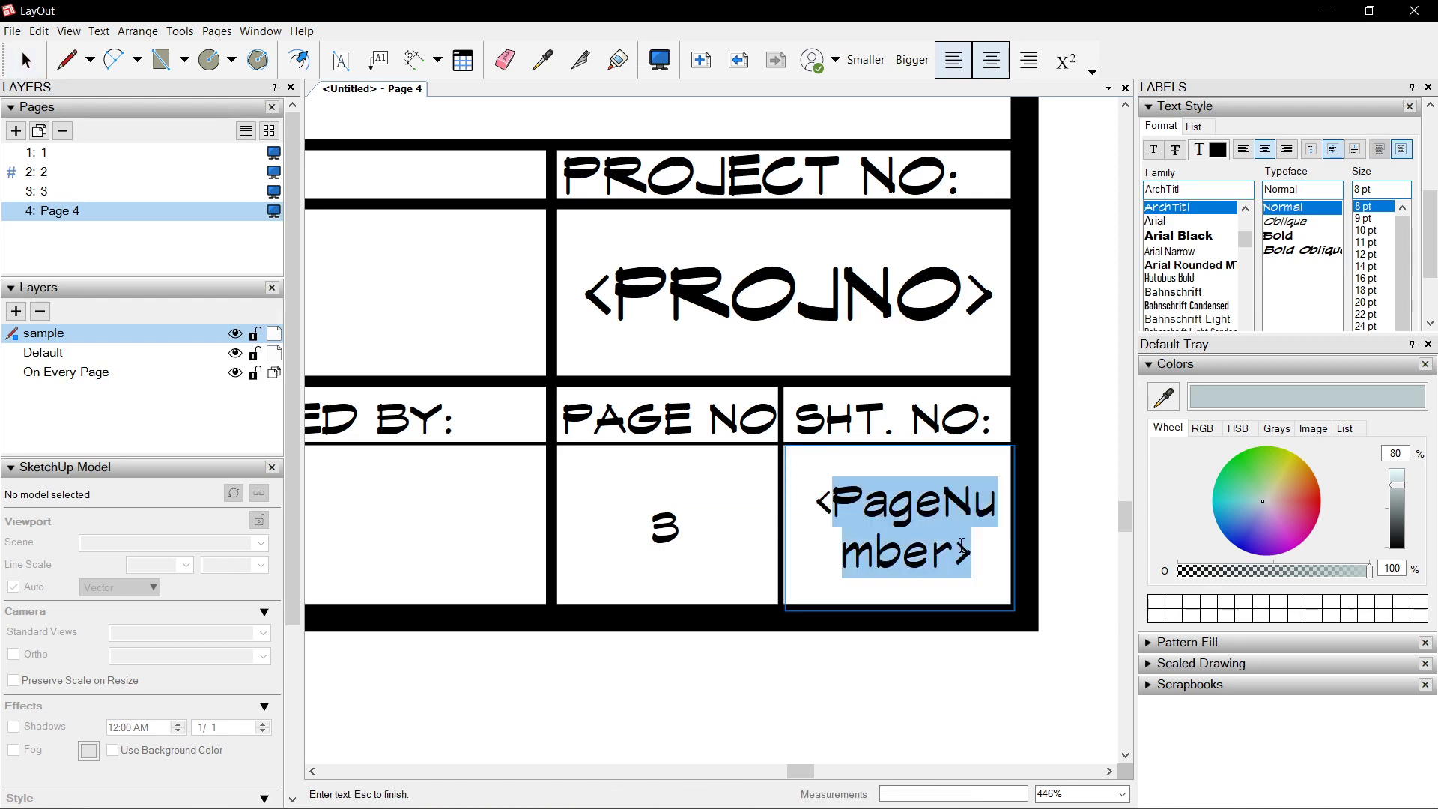
pyautogui.write('PageName')
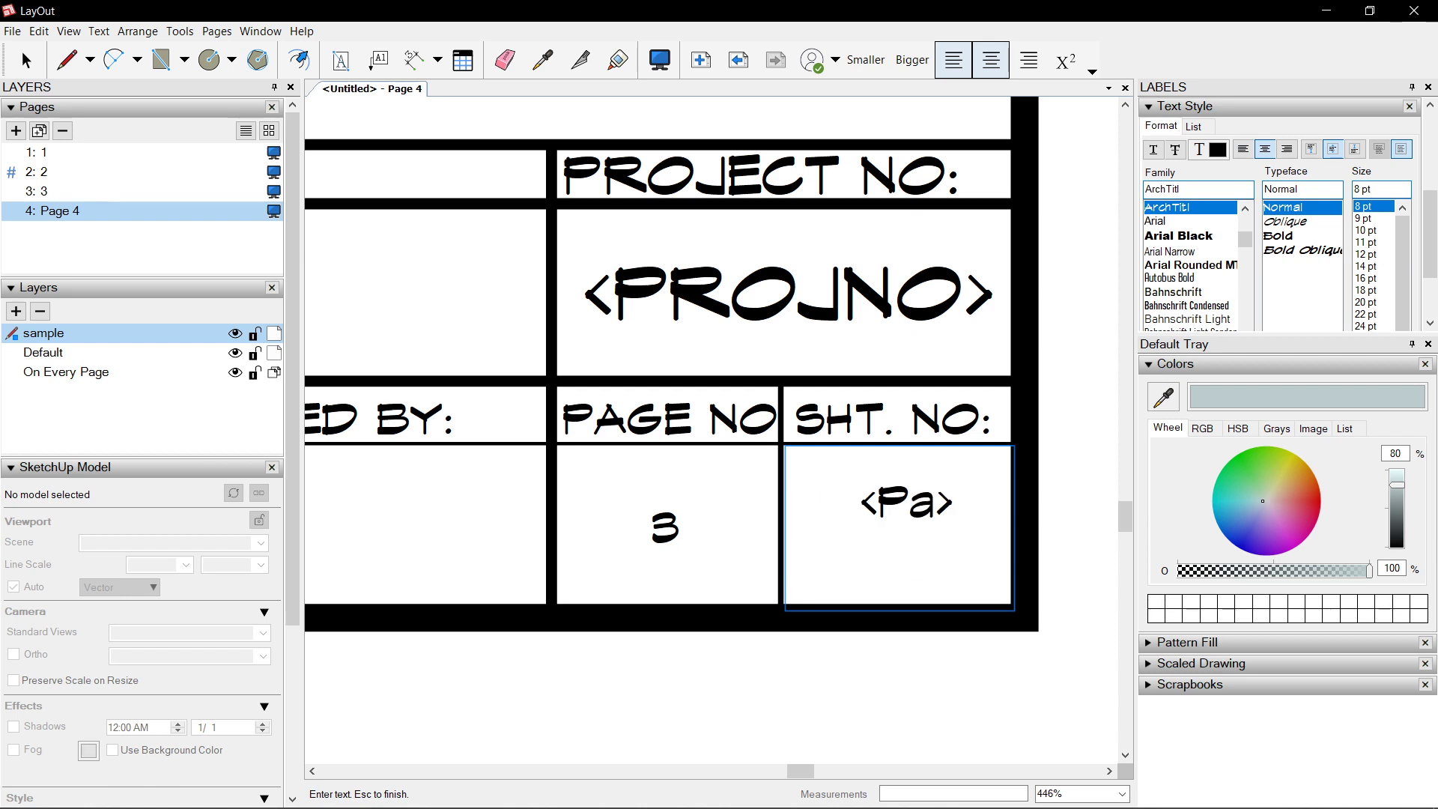
pyautogui.click(973, 697)
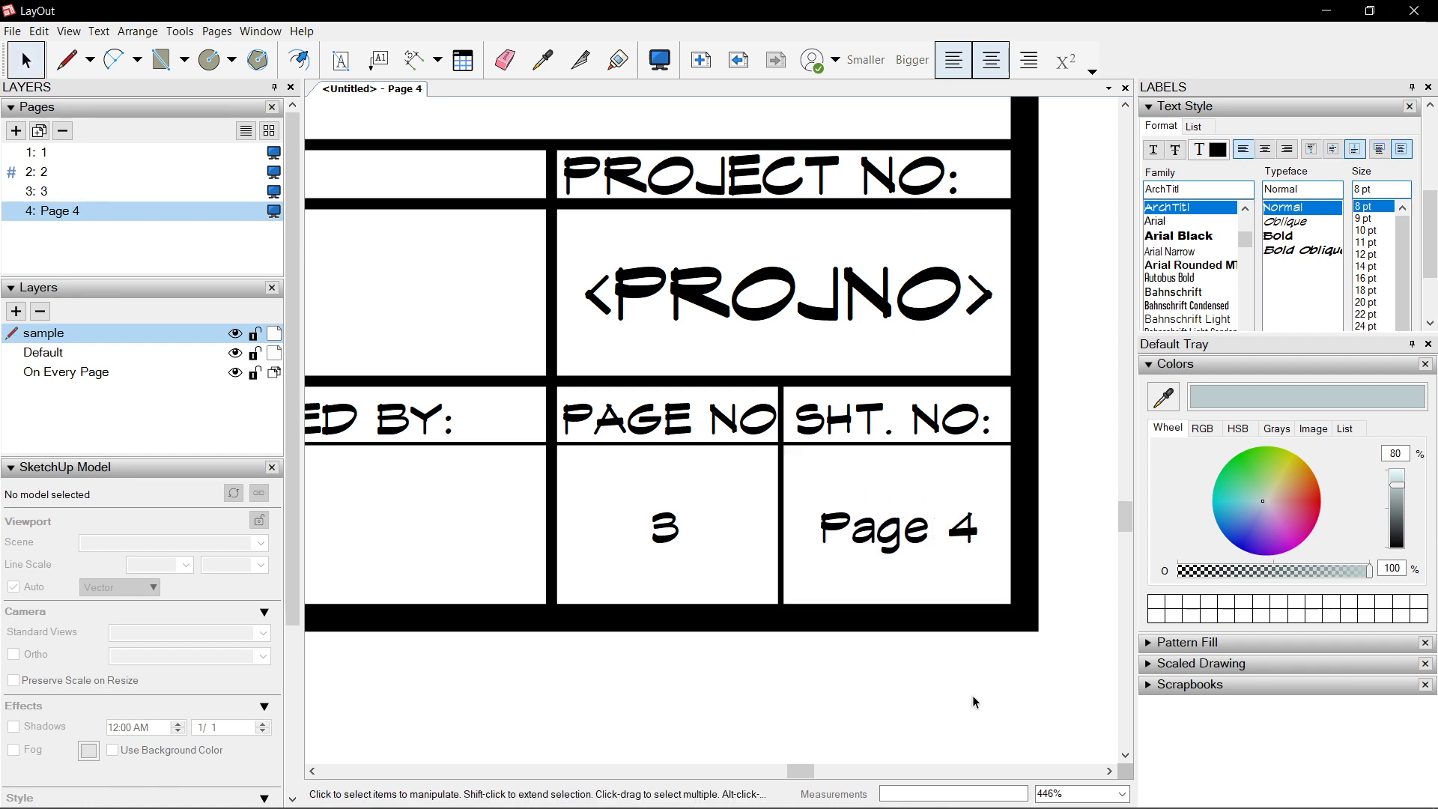
# Rename Page 4 as 4
pyautogui.scroll(1, 882, 537)
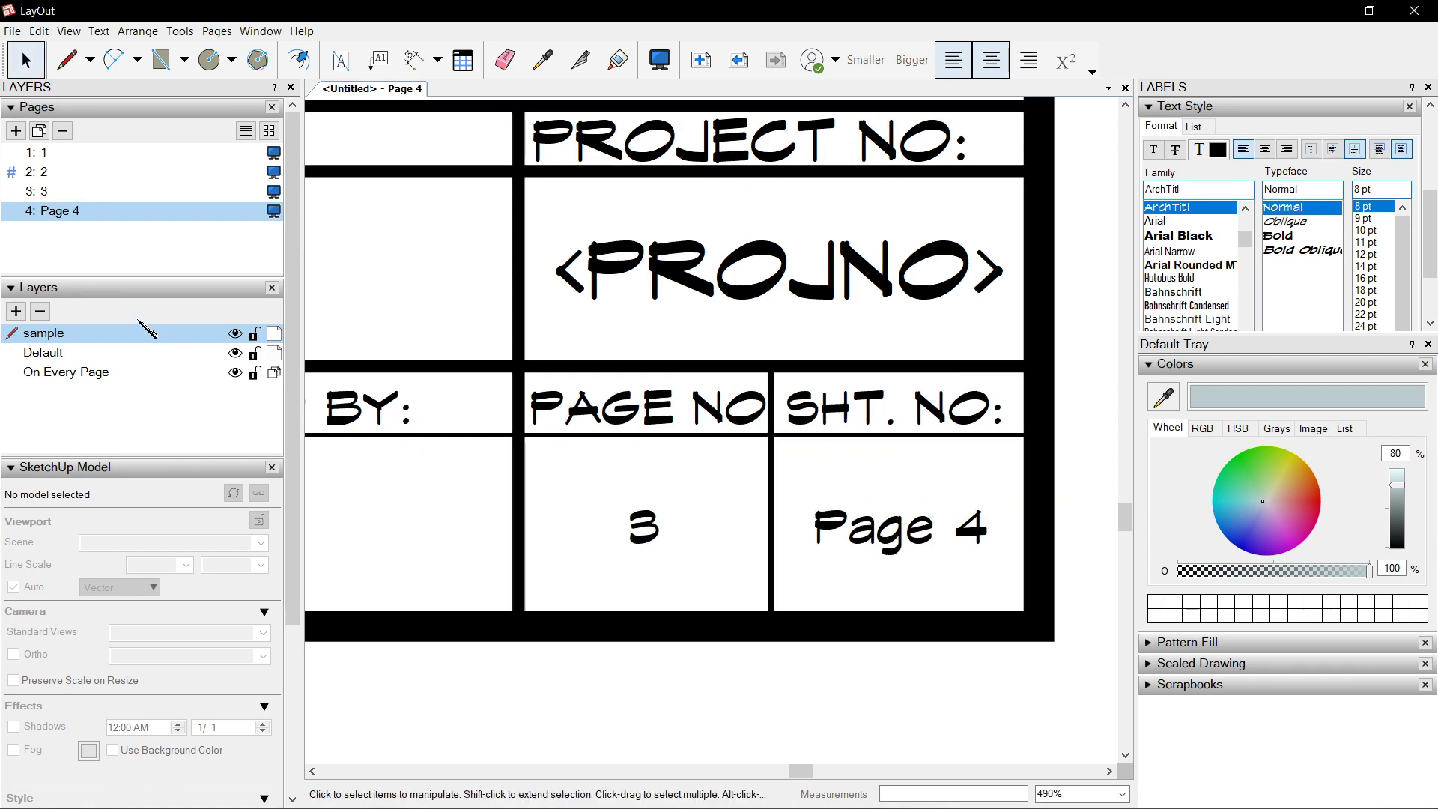
pyautogui.doubleClick(60, 212)
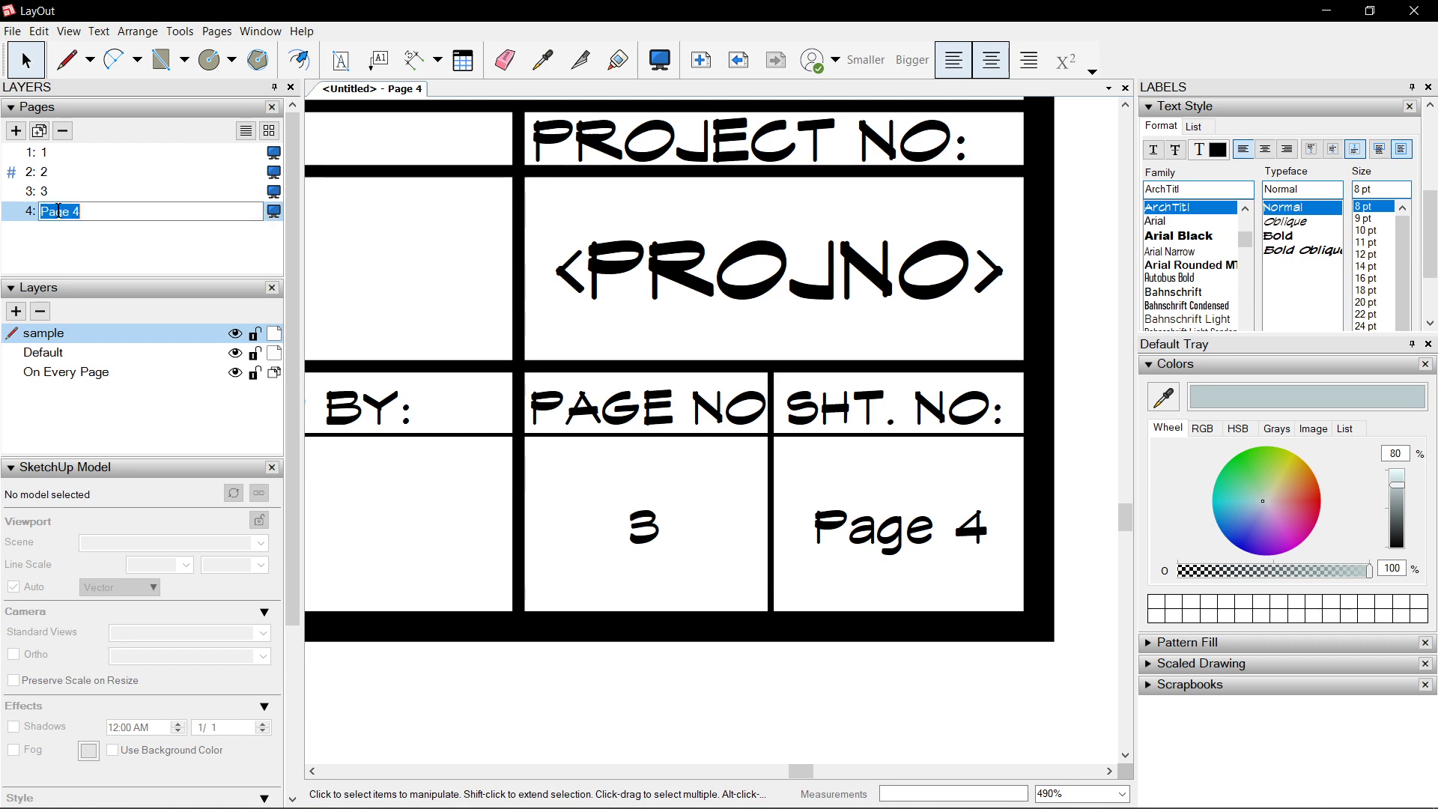
pyautogui.press('Return')
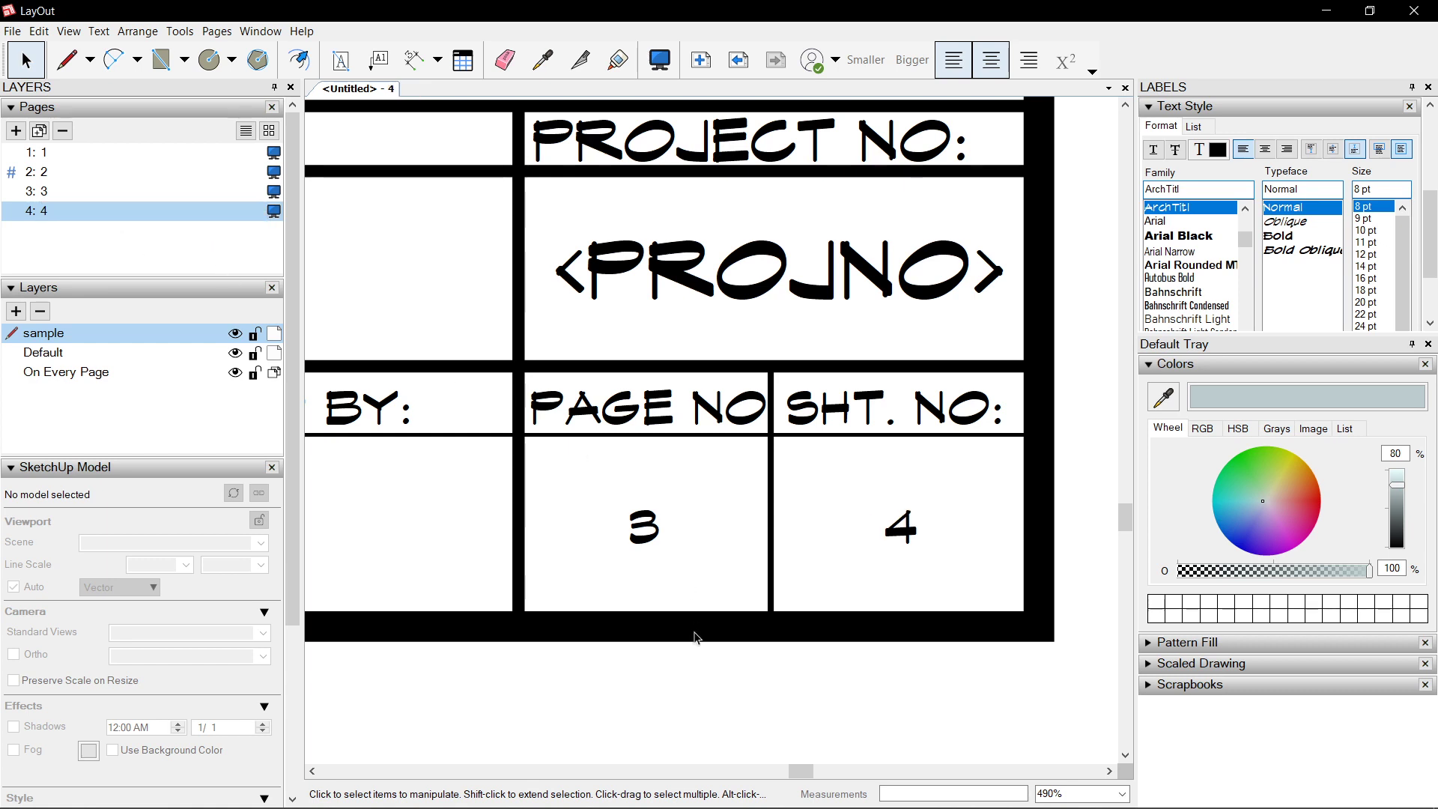
# Copy the <PROJECT> text box to the lower part of the PROJECT TITLE/LOCATION: cell and change the copy to <LOCATION>
pyautogui.hotkey('ctrl', 'shift', 'w')
pyautogui.scroll(8, 869, 491)
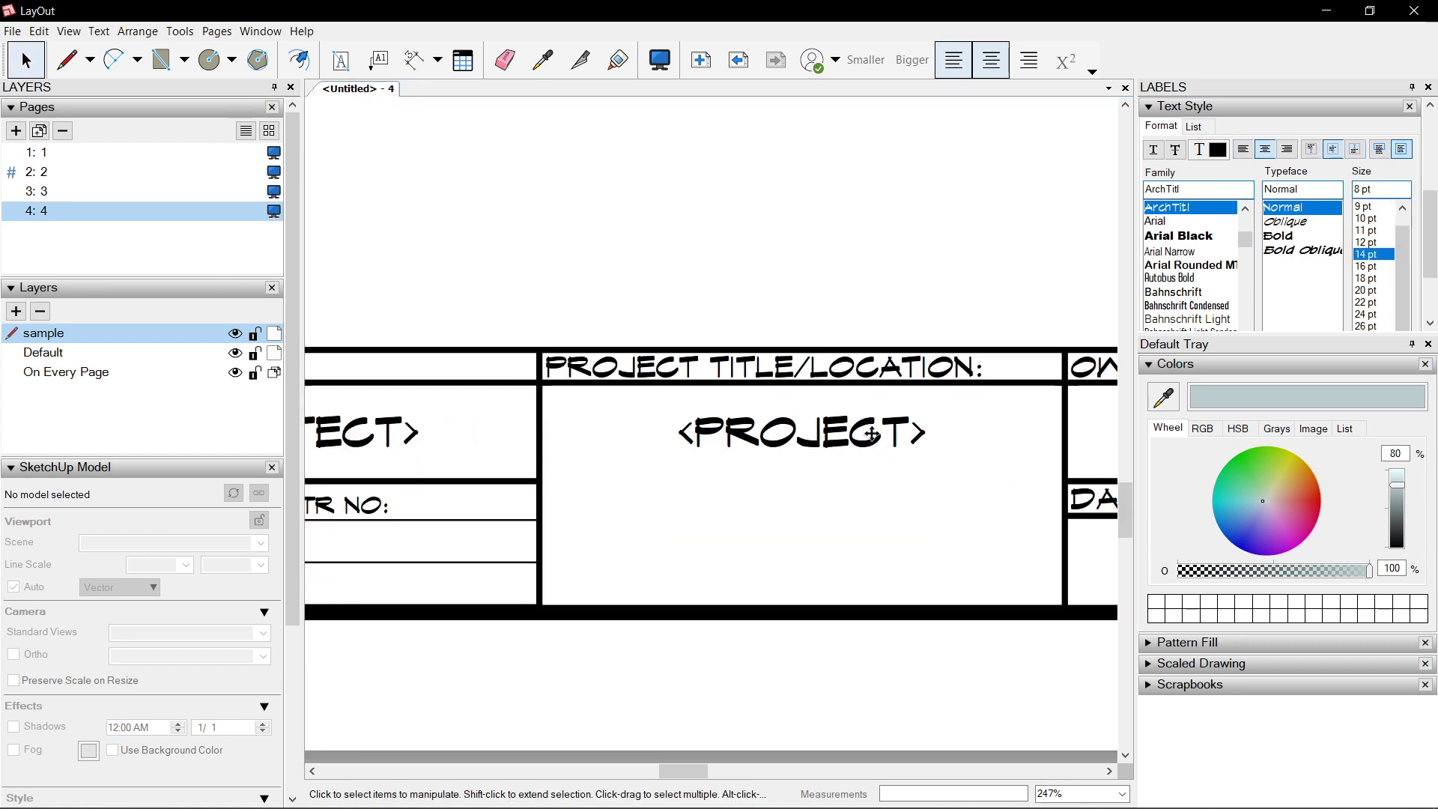
pyautogui.click(845, 418)
pyautogui.keyDown('ctrl'); pyautogui.moveTo(846, 418); pyautogui.dragTo(818, 524); pyautogui.keyUp('ctrl')
pyautogui.doubleClick(727, 552)
pyautogui.doubleClick(727, 552)
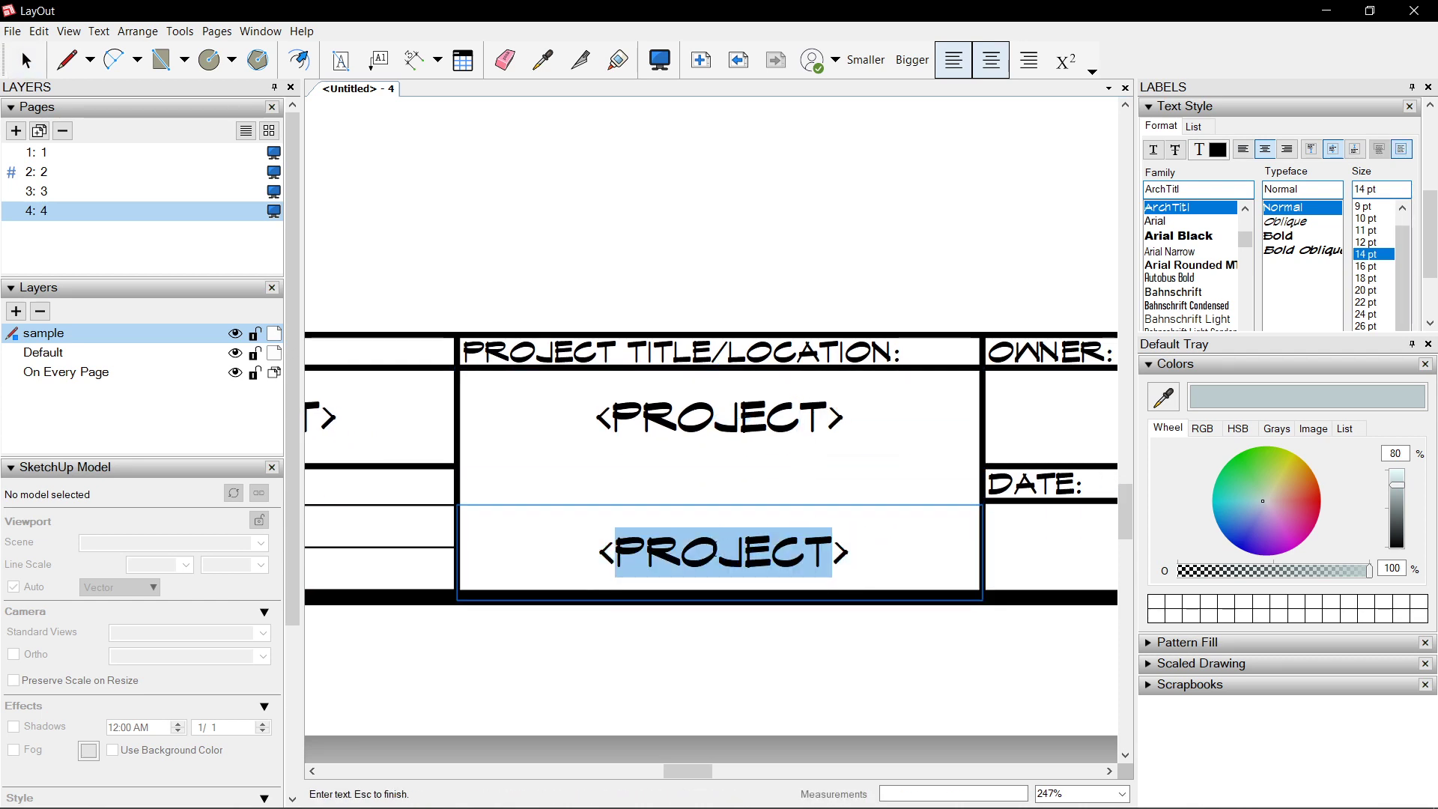
pyautogui.write('IO')
pyautogui.write('LOCATION')
pyautogui.press('Escape')
# Set the <LOCATION> text size to 10 pt
pyautogui.click(709, 552)
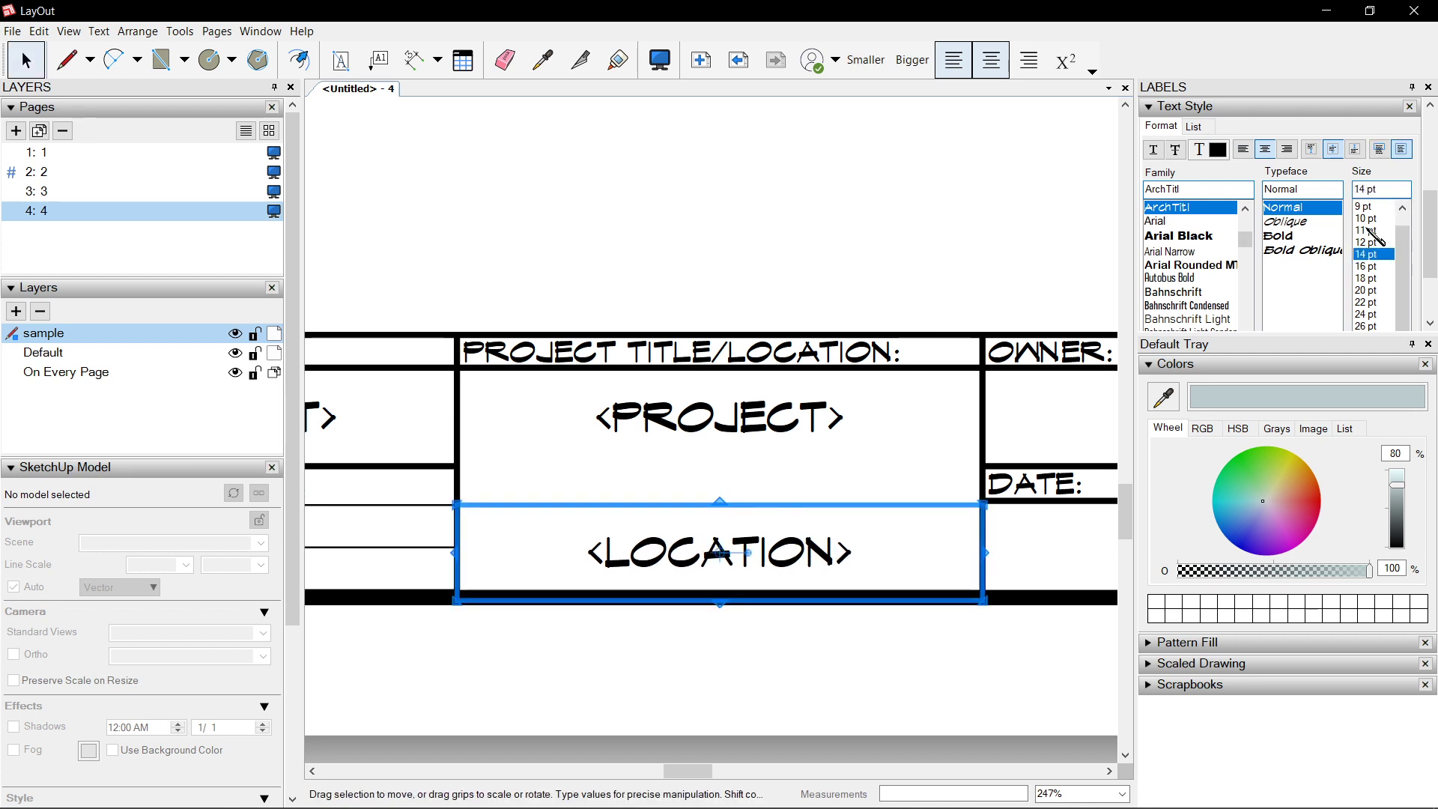
pyautogui.click(1368, 230)
pyautogui.click(1368, 218)
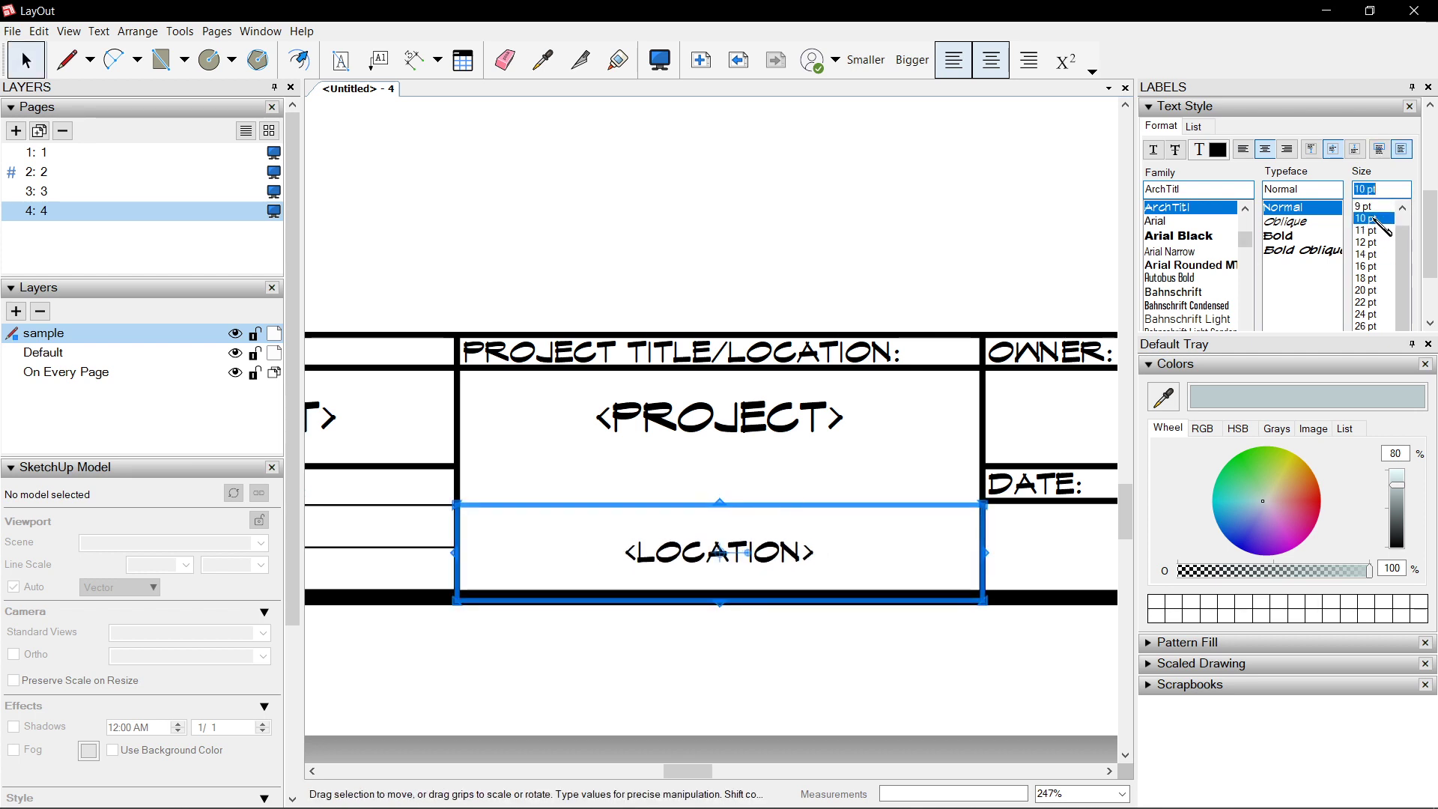
pyautogui.click(790, 663)
# In the document's auto-text settings, add a custom text tag <ARCHITECT> containing the architect's full name
pyautogui.scroll(-8, 783, 665)
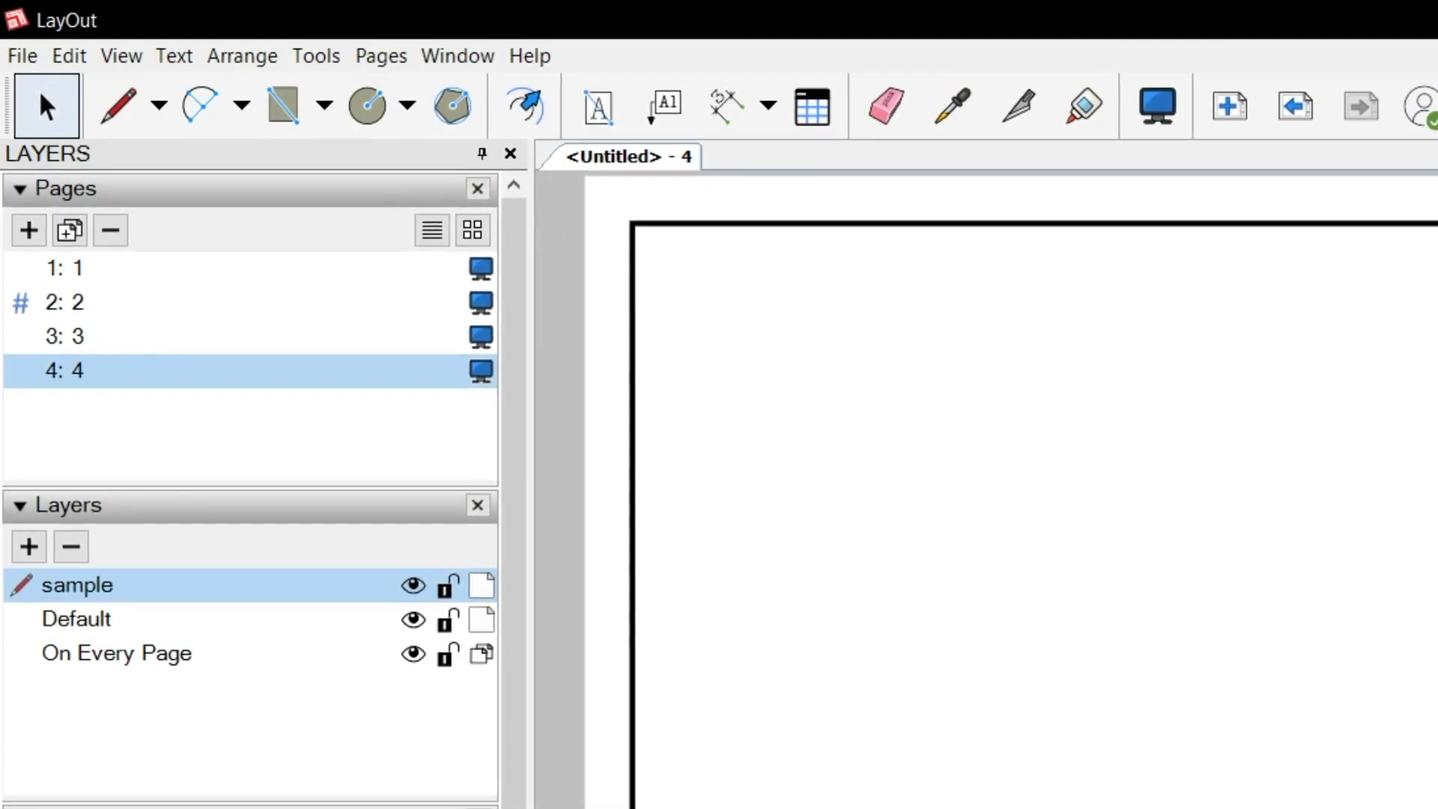
pyautogui.click(122, 55)
pyautogui.moveTo(183, 65)
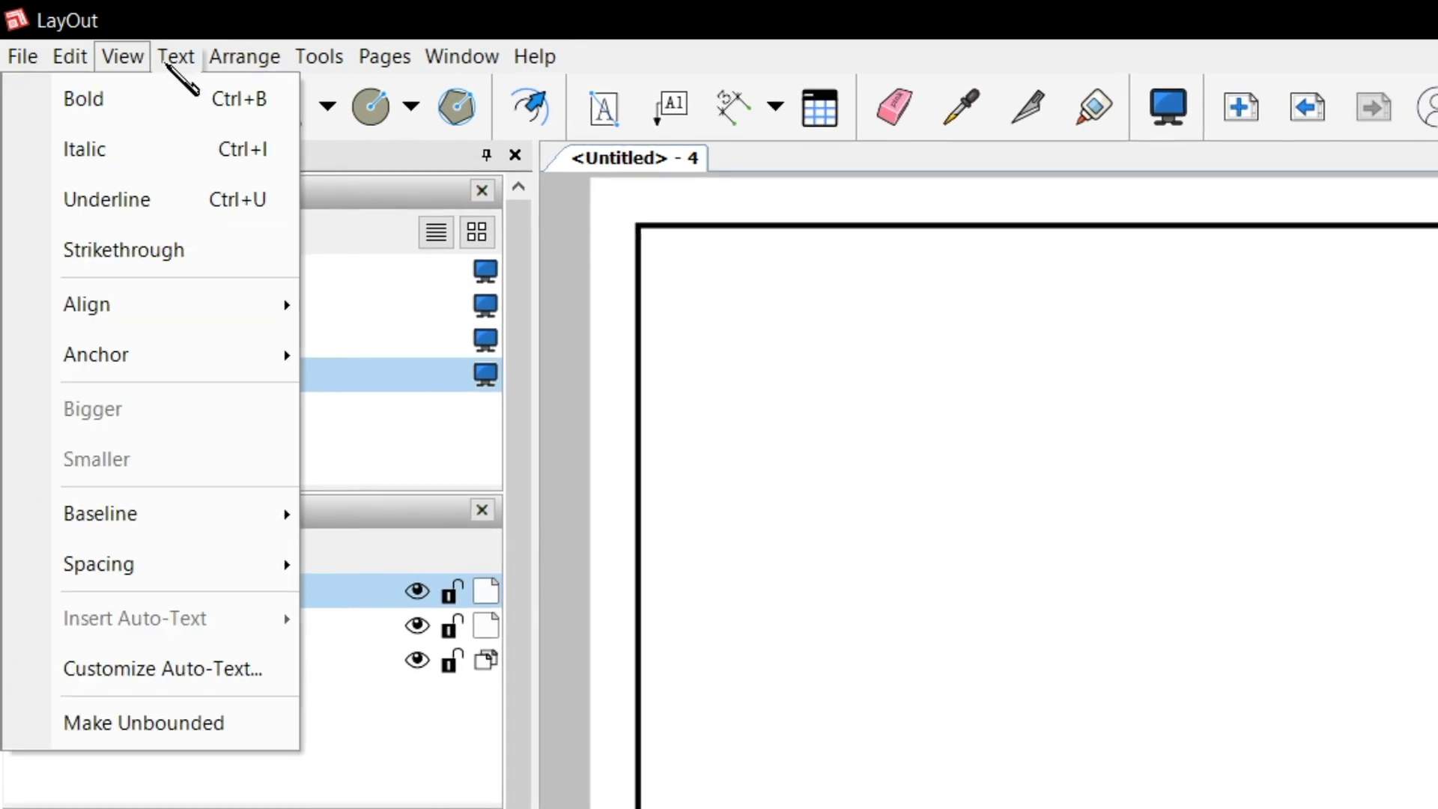
pyautogui.click(177, 722)
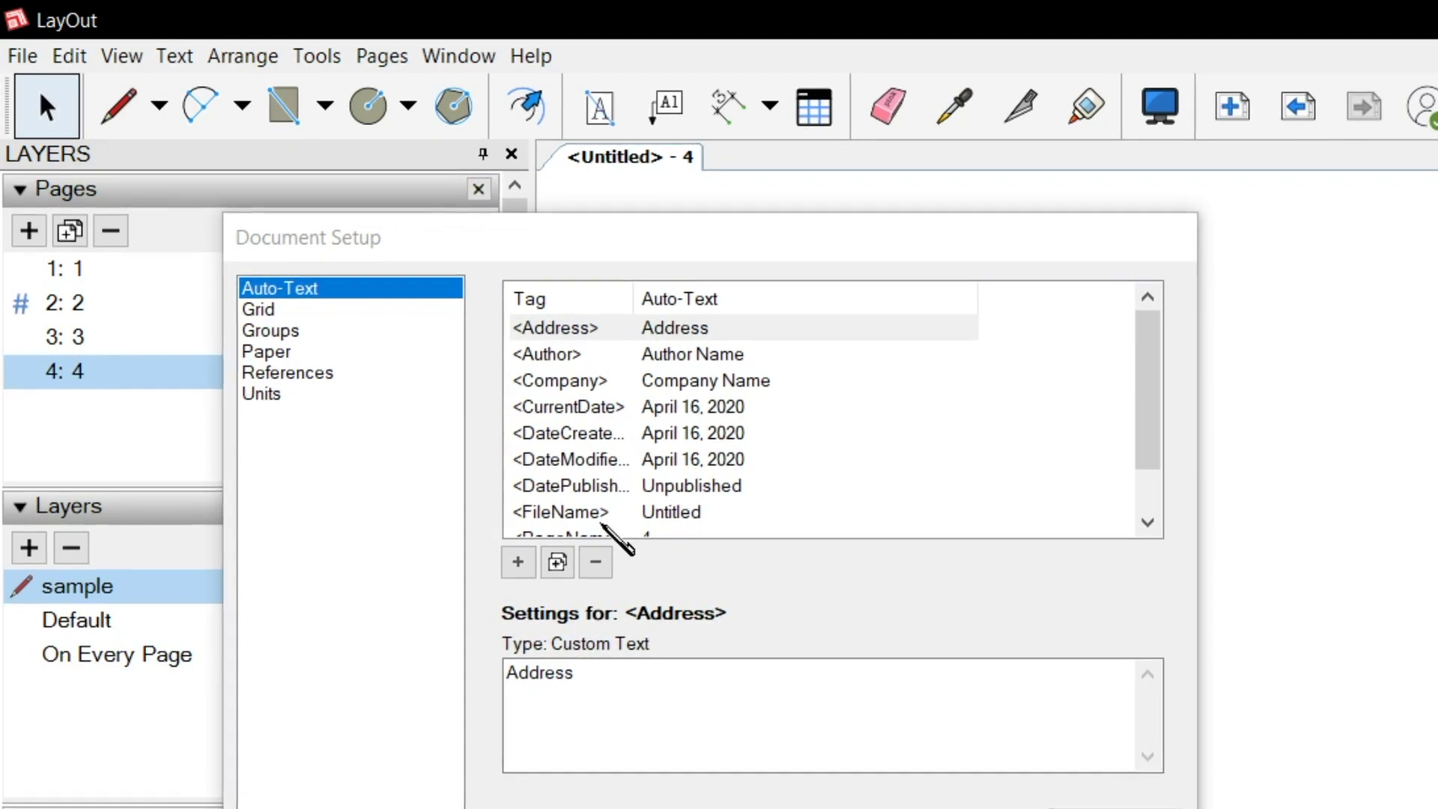
pyautogui.click(530, 563)
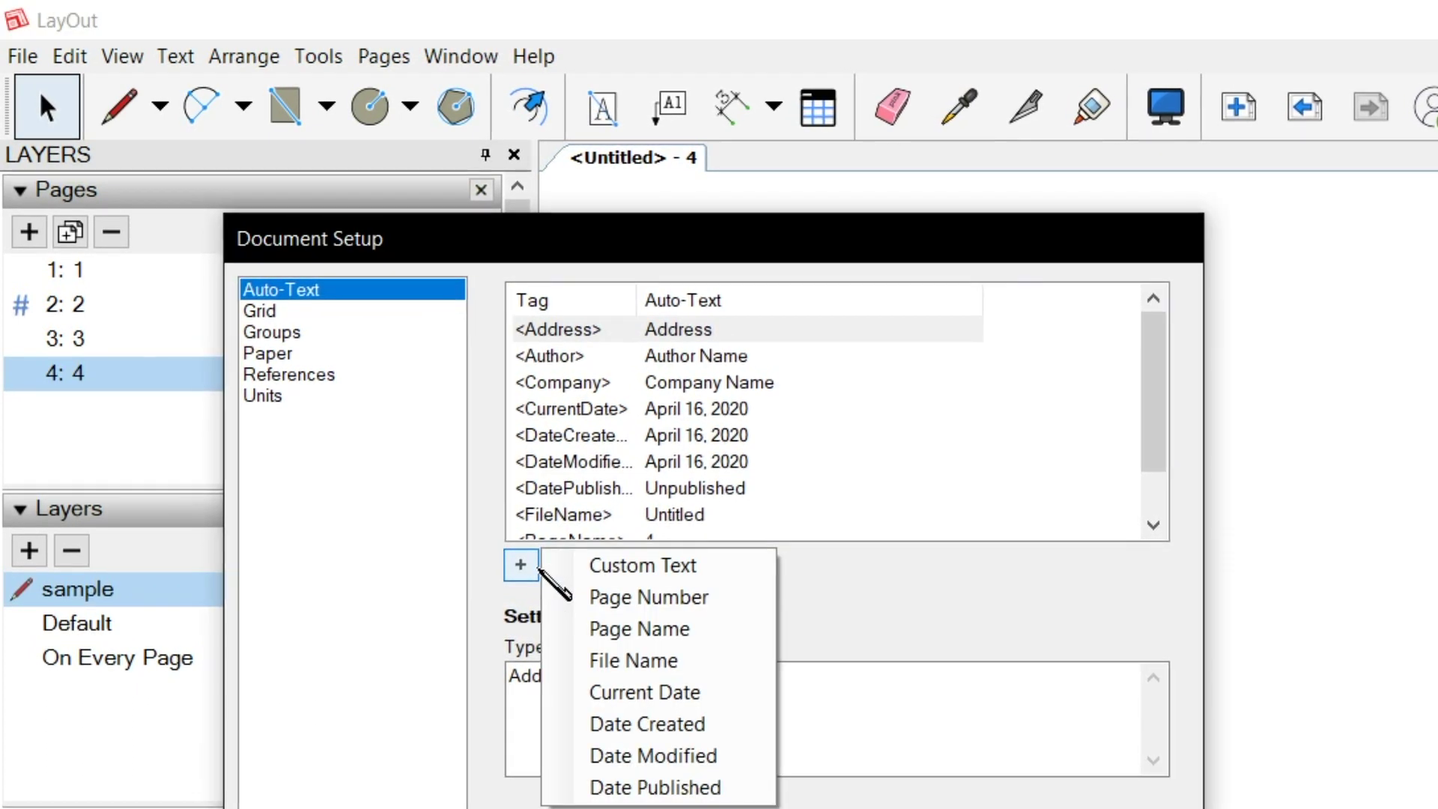
pyautogui.click(558, 567)
pyautogui.write('ARCHITEC')
pyautogui.press('Return')
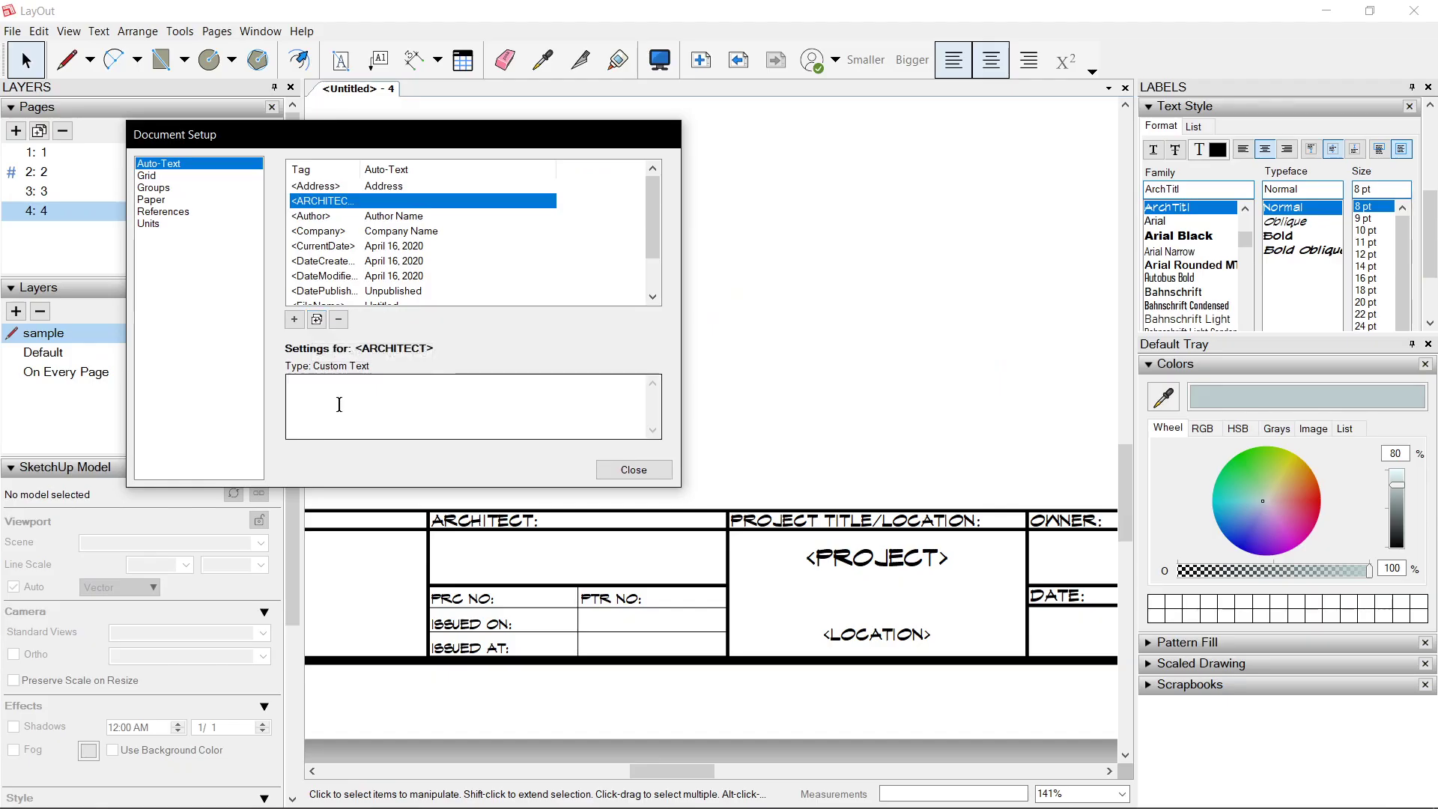
pyautogui.click(609, 722)
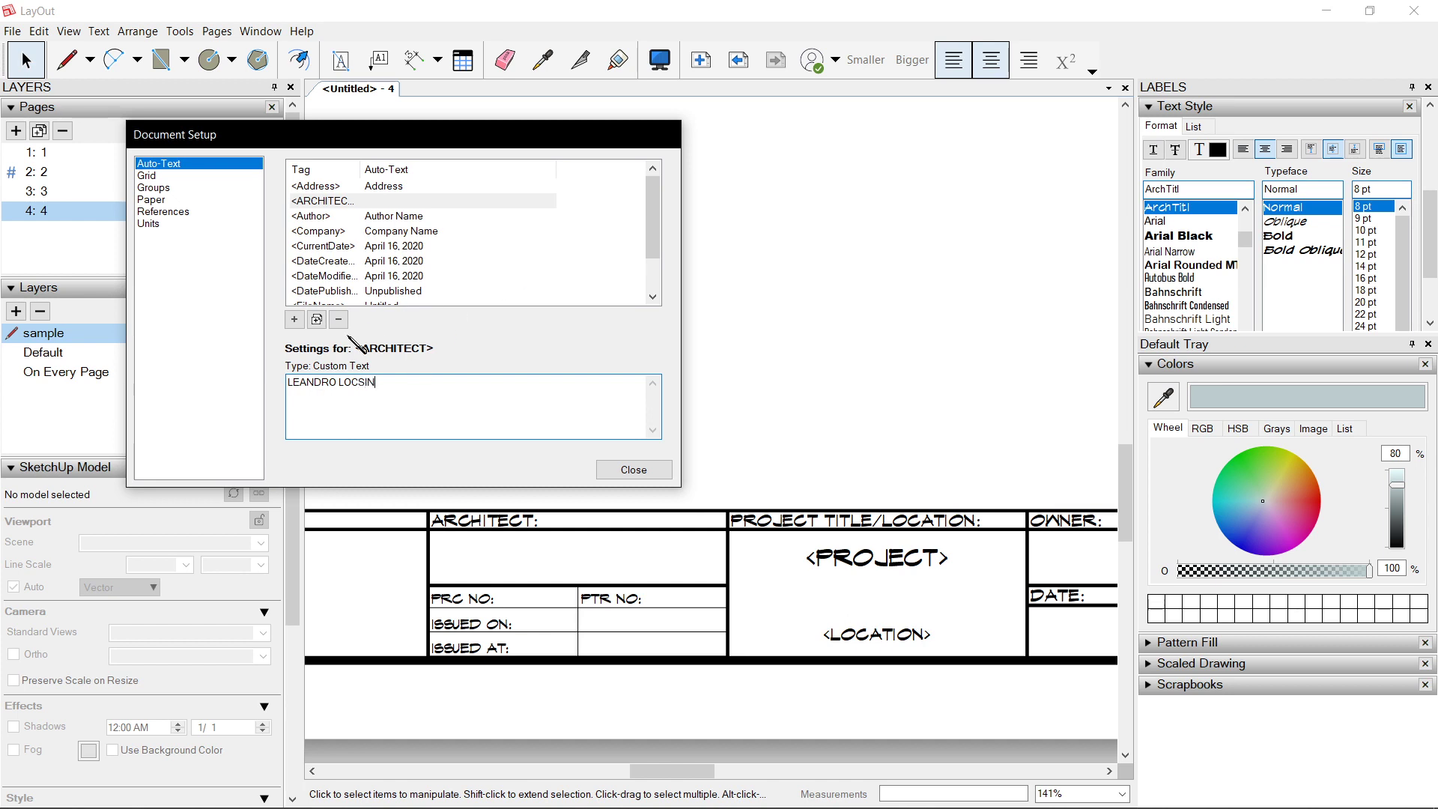
pyautogui.click(491, 567)
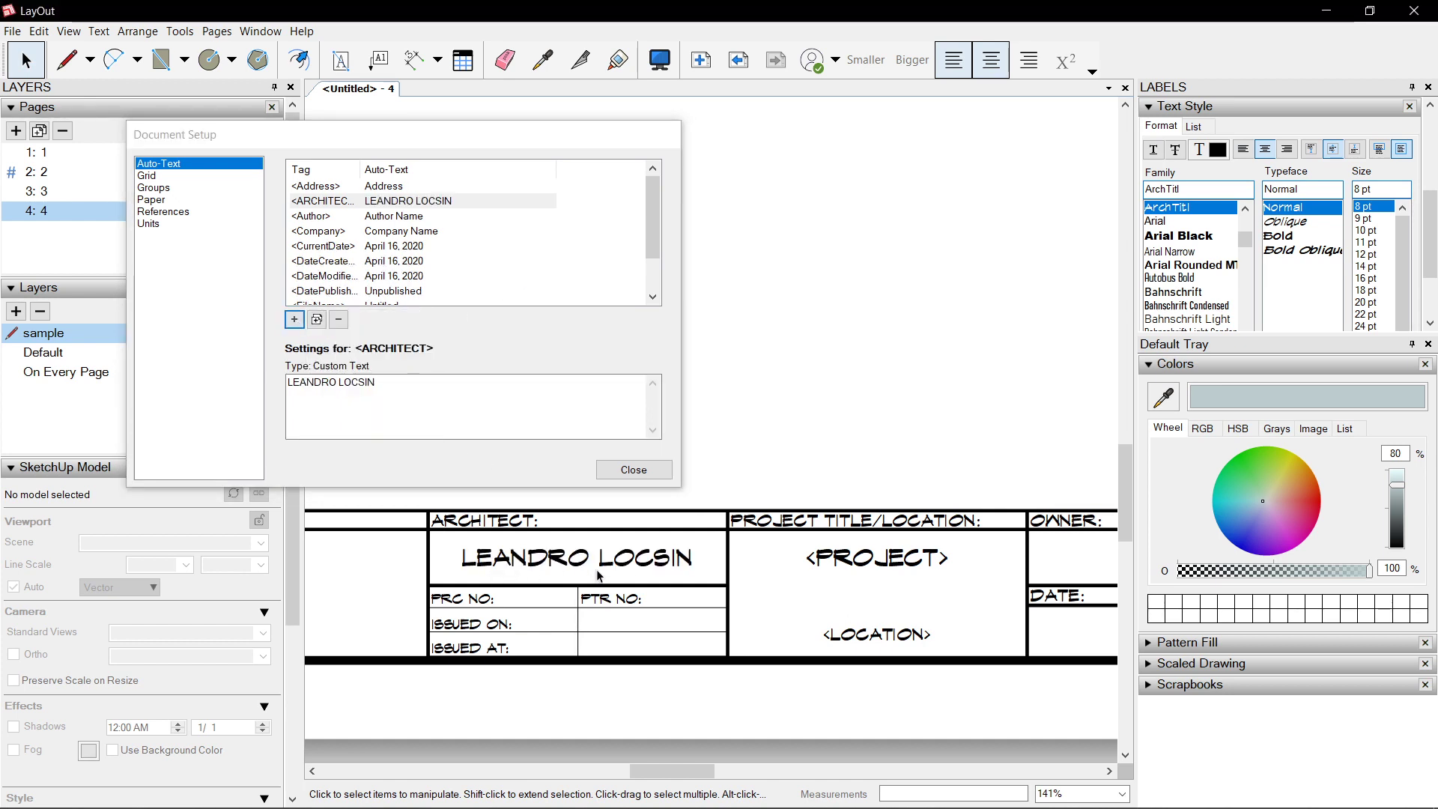
# Add a custom auto-text tag <PROJECT> with the text A PROPOSED 2 STOREY RESIDENTIAL BUILDING
pyautogui.scroll(-2, 641, 558)
pyautogui.click(294, 320)
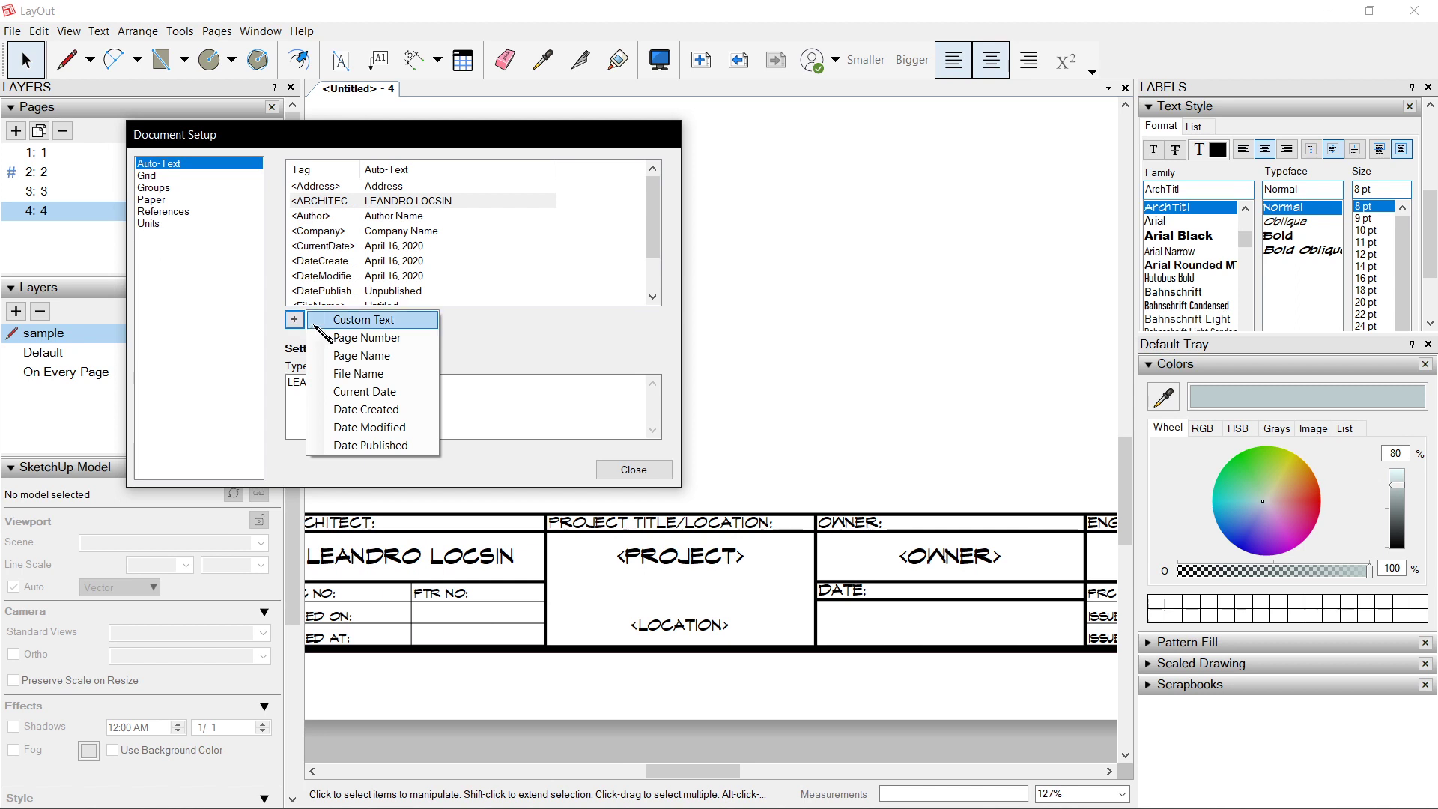
pyautogui.click(323, 318)
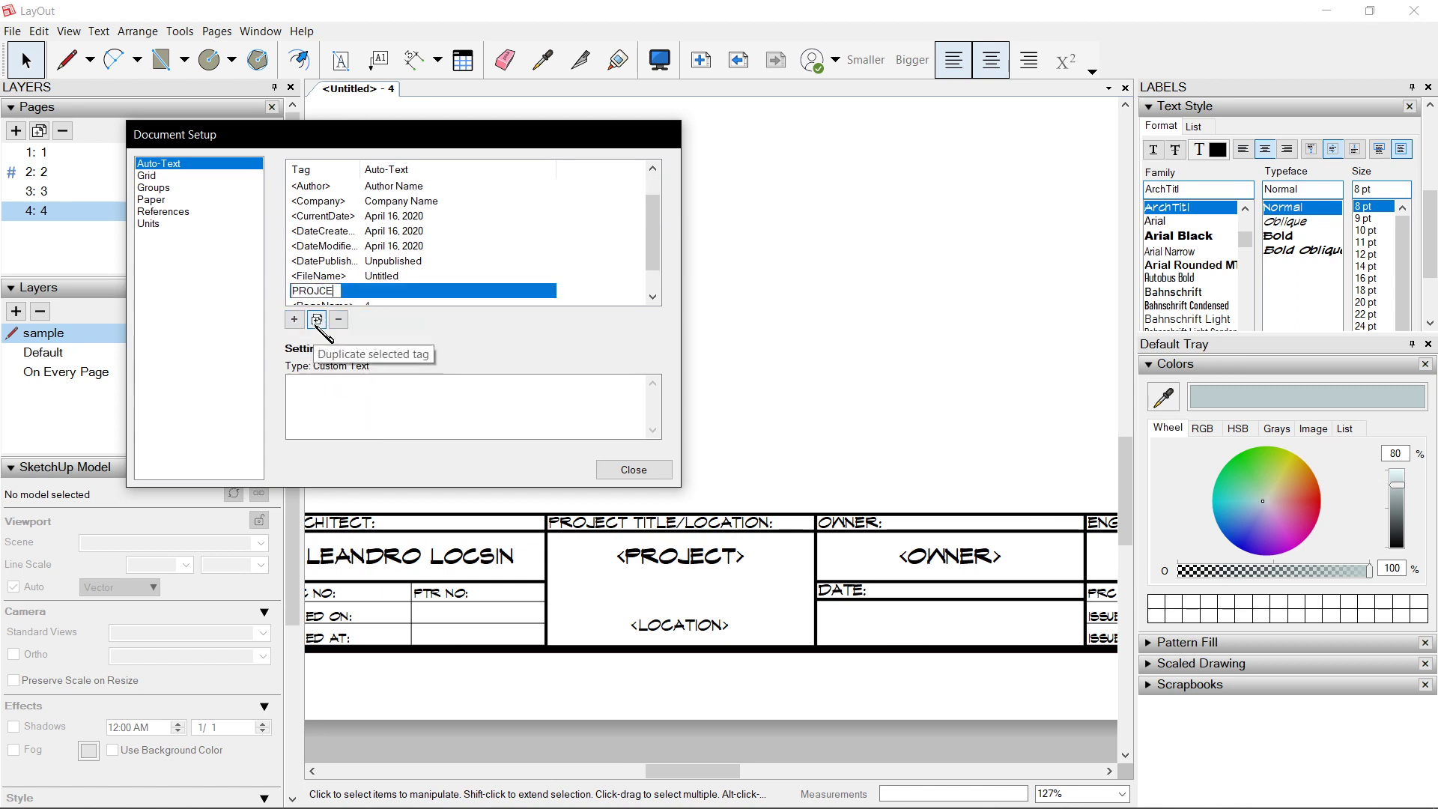
pyautogui.press('Return')
pyautogui.click(360, 393)
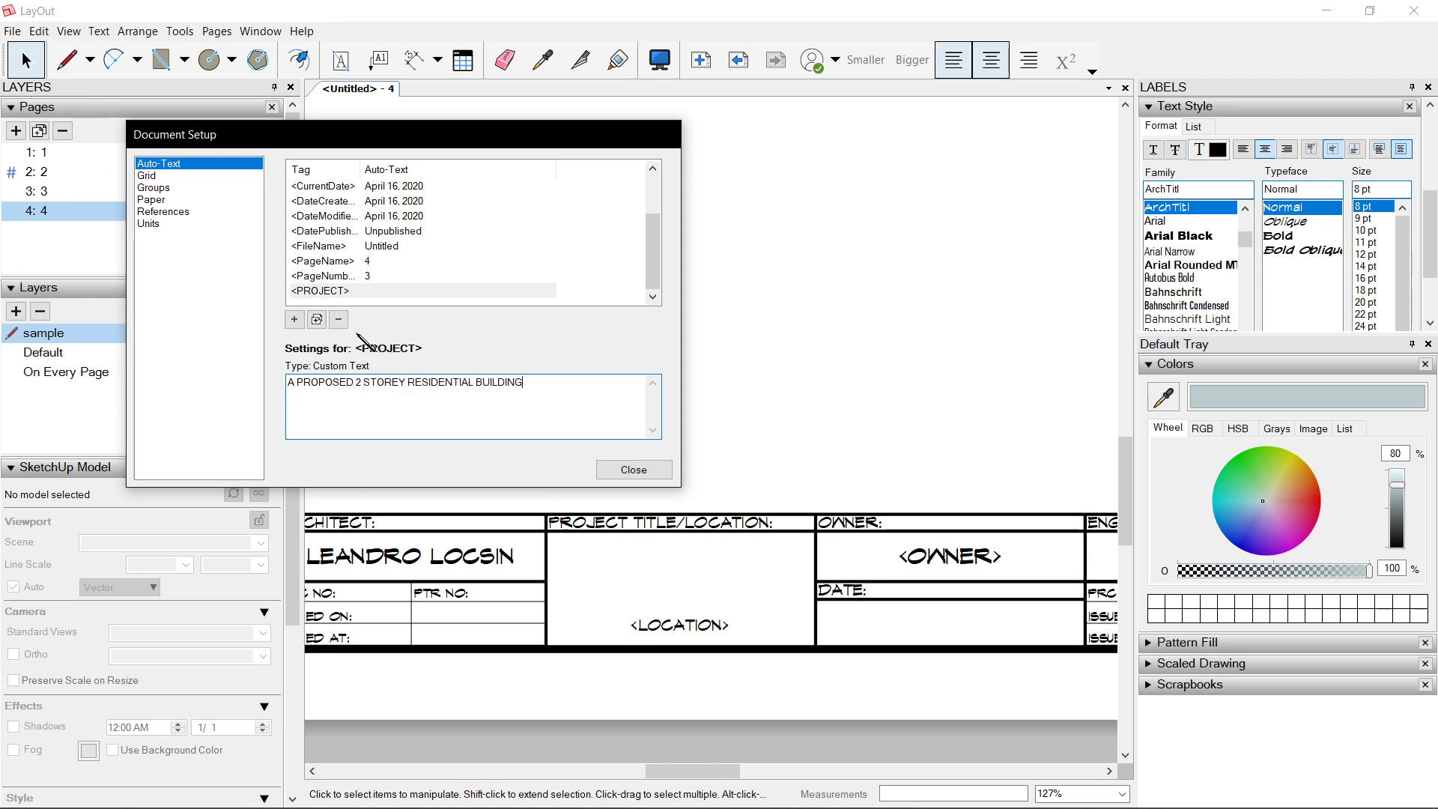
pyautogui.click(294, 319)
# Extend the project title text box downward to just above the cell's bottom border and set its text size to 11 pt
pyautogui.click(712, 569)
pyautogui.scroll(5, 712, 577)
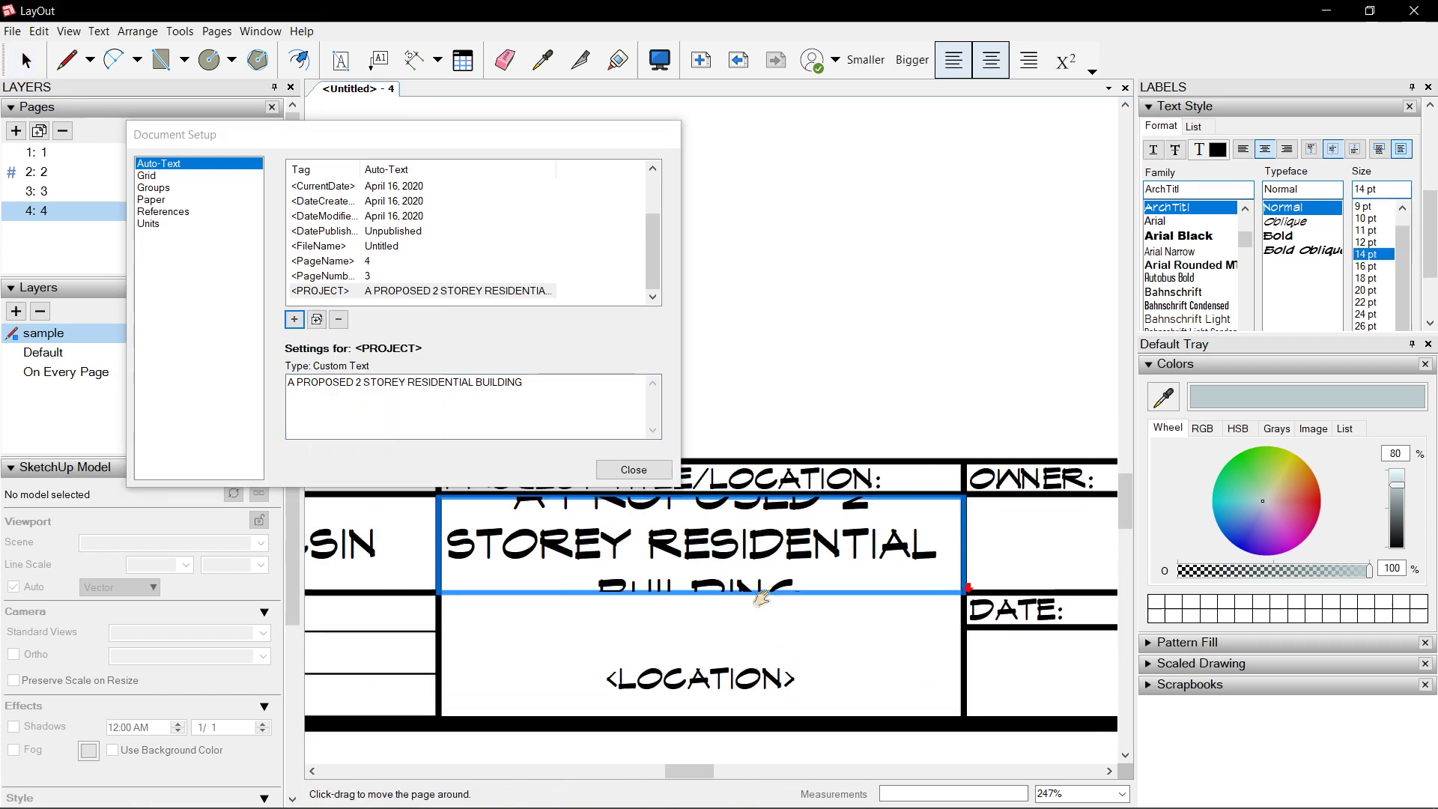
pyautogui.moveTo(762, 598); pyautogui.dragTo(738, 608, button='middle')
pyautogui.moveTo(719, 607); pyautogui.dragTo(710, 665)
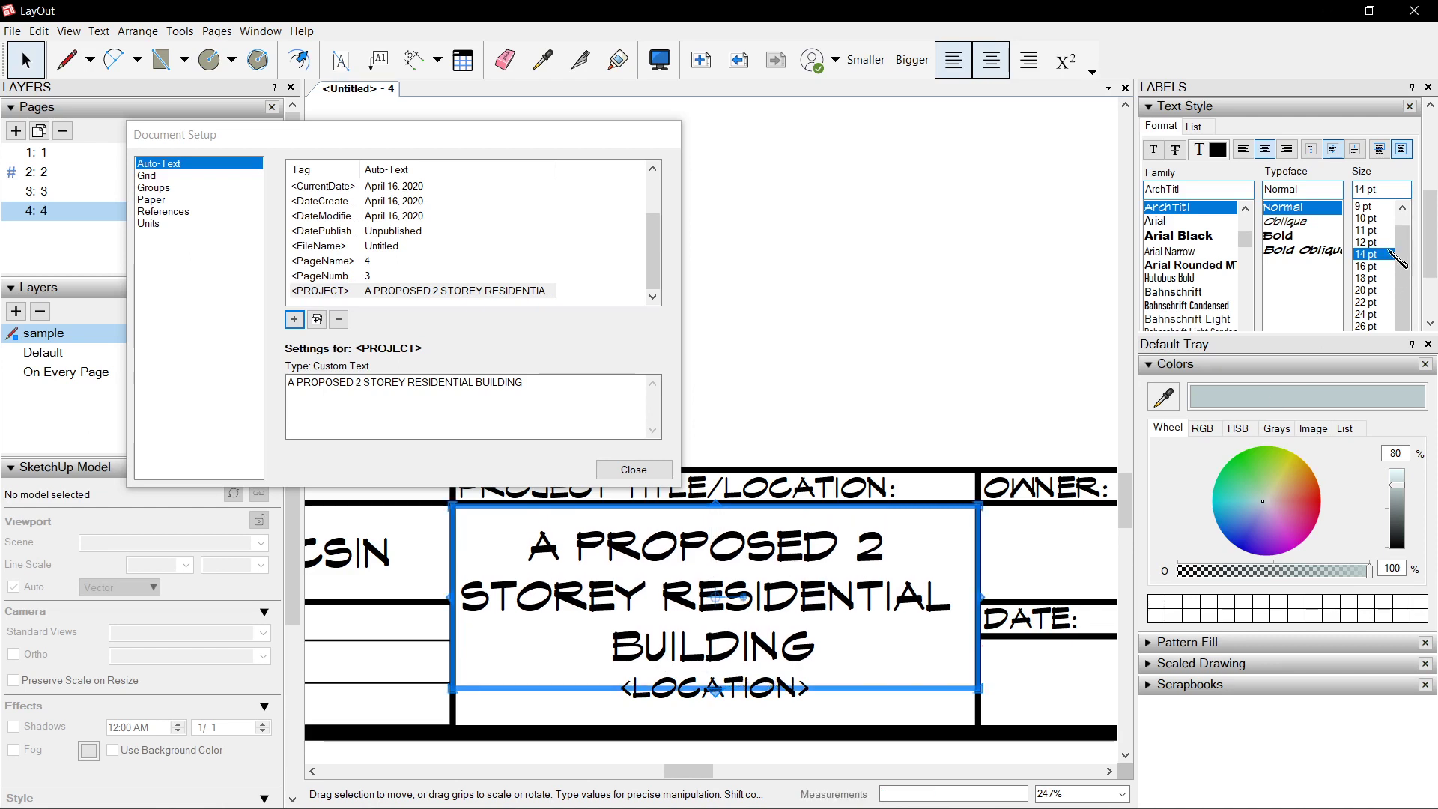
pyautogui.click(1375, 230)
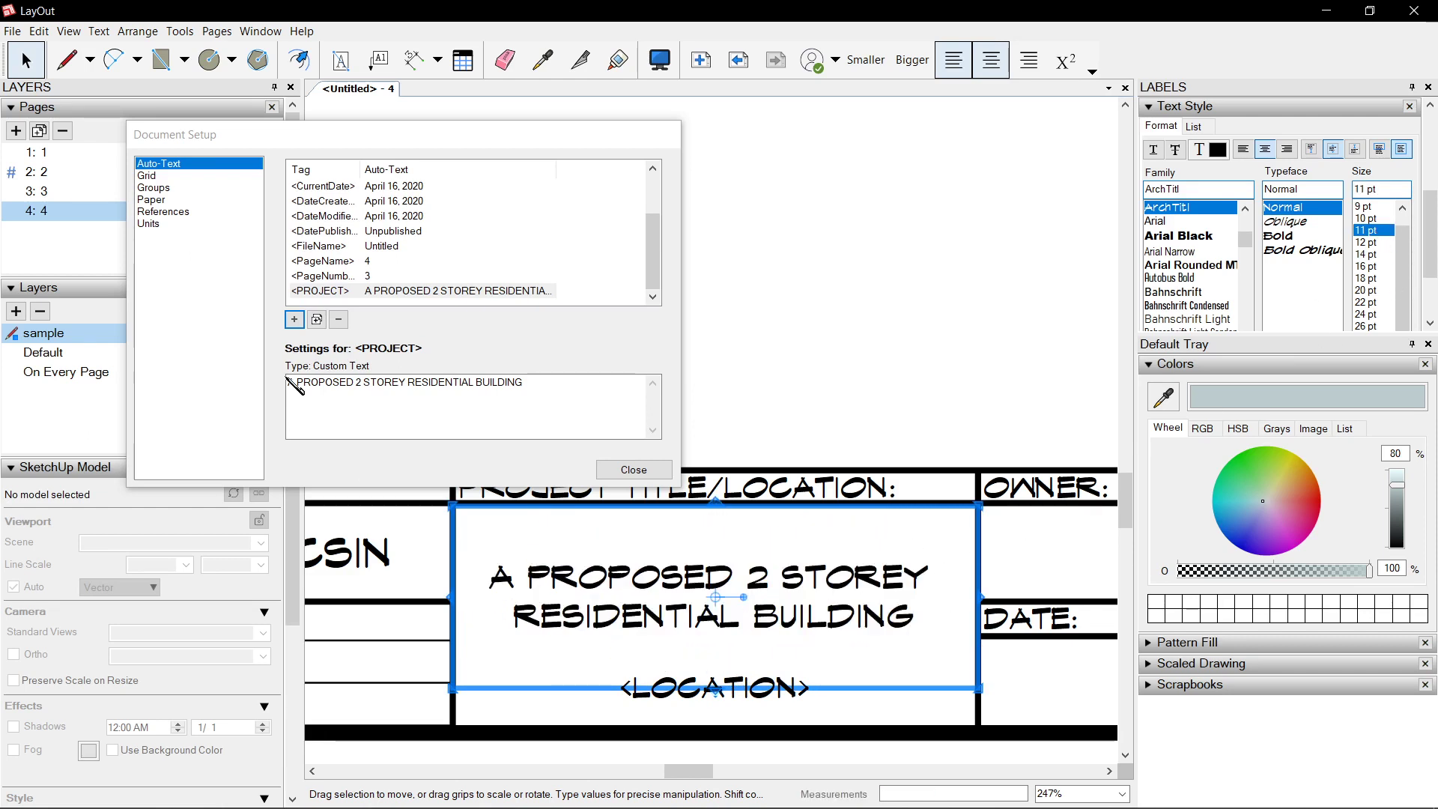
# Add a custom auto-text tag <LOCATION> containing the project's address
pyautogui.click(296, 319)
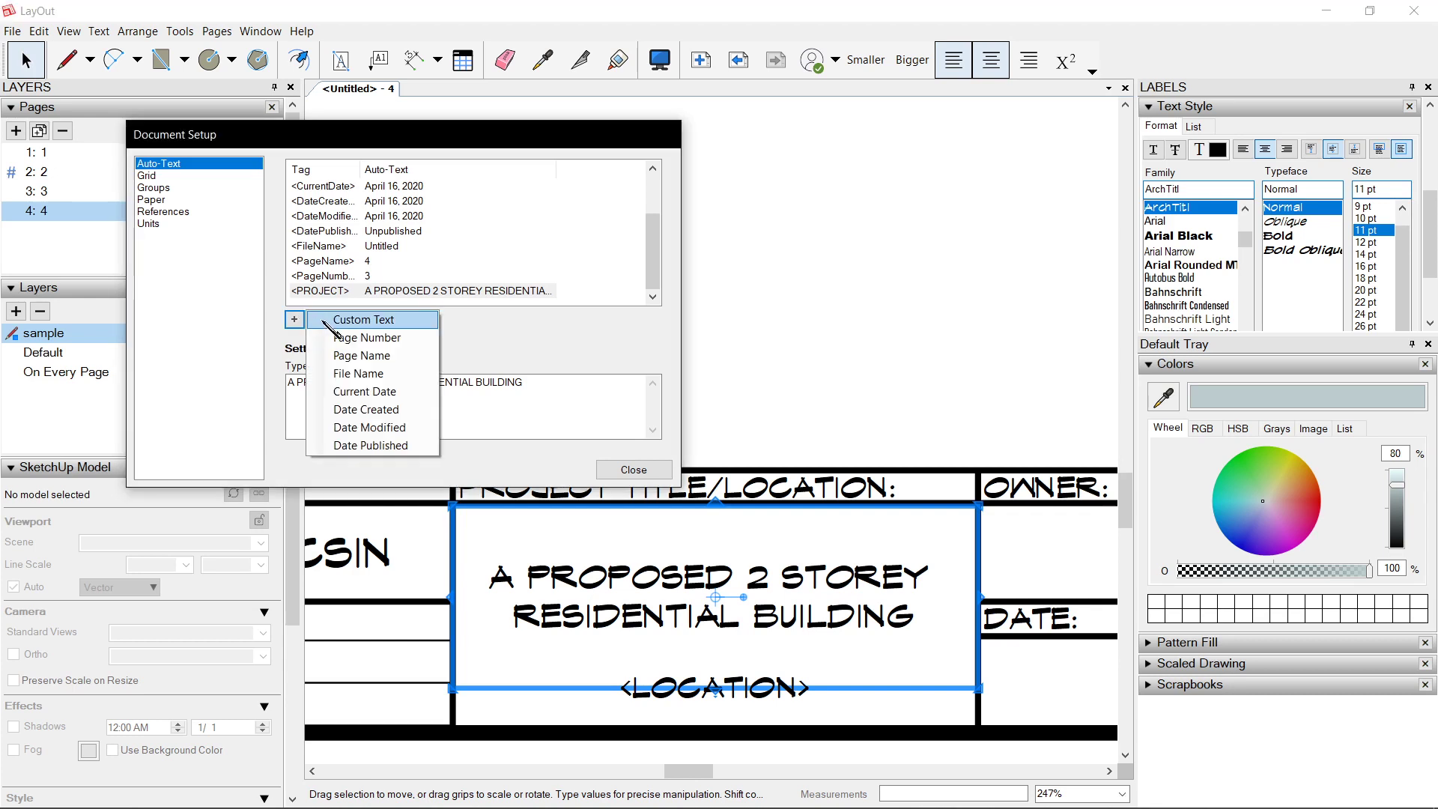
pyautogui.click(315, 319)
pyautogui.write('LOCATION>')
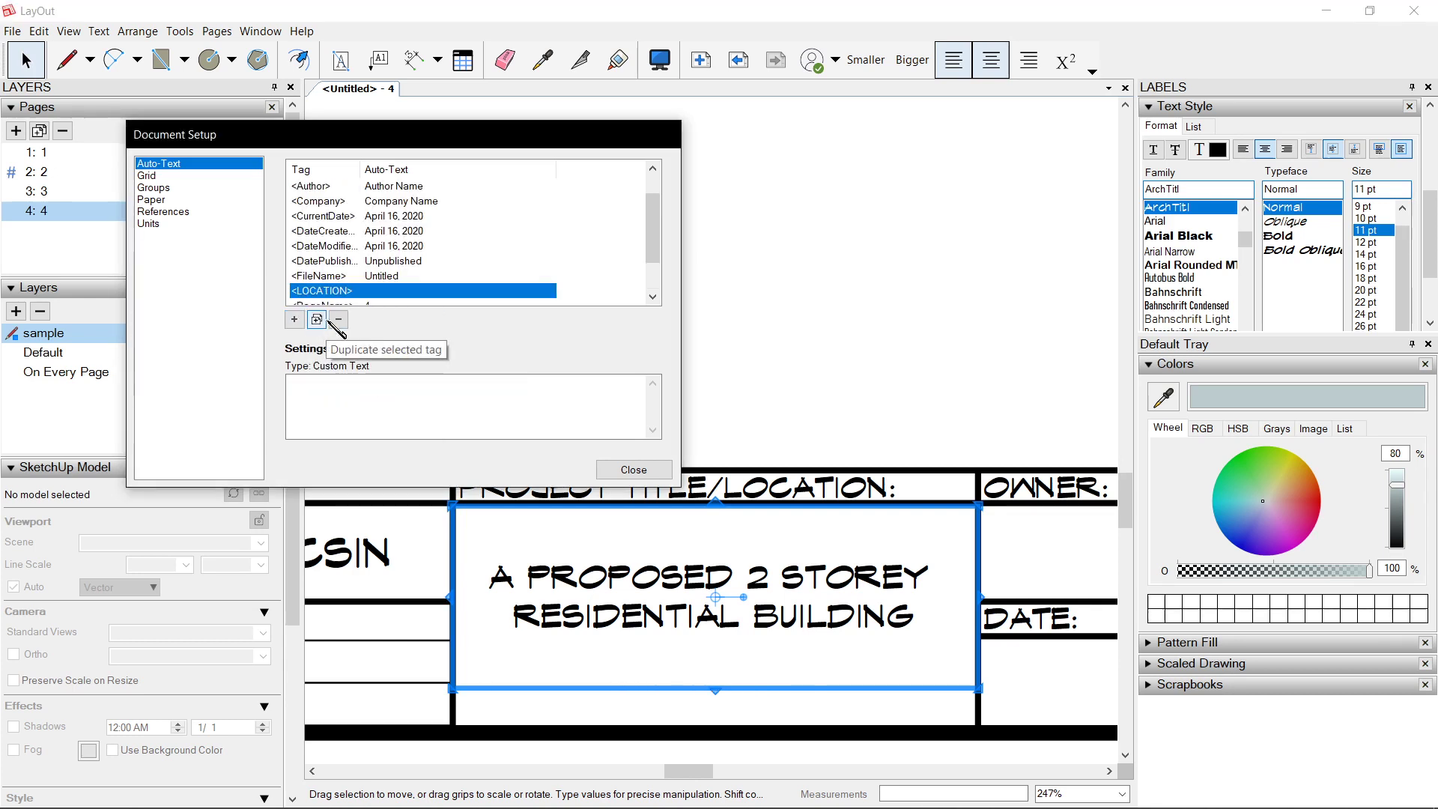
pyautogui.click(362, 408)
pyautogui.write('CAM')
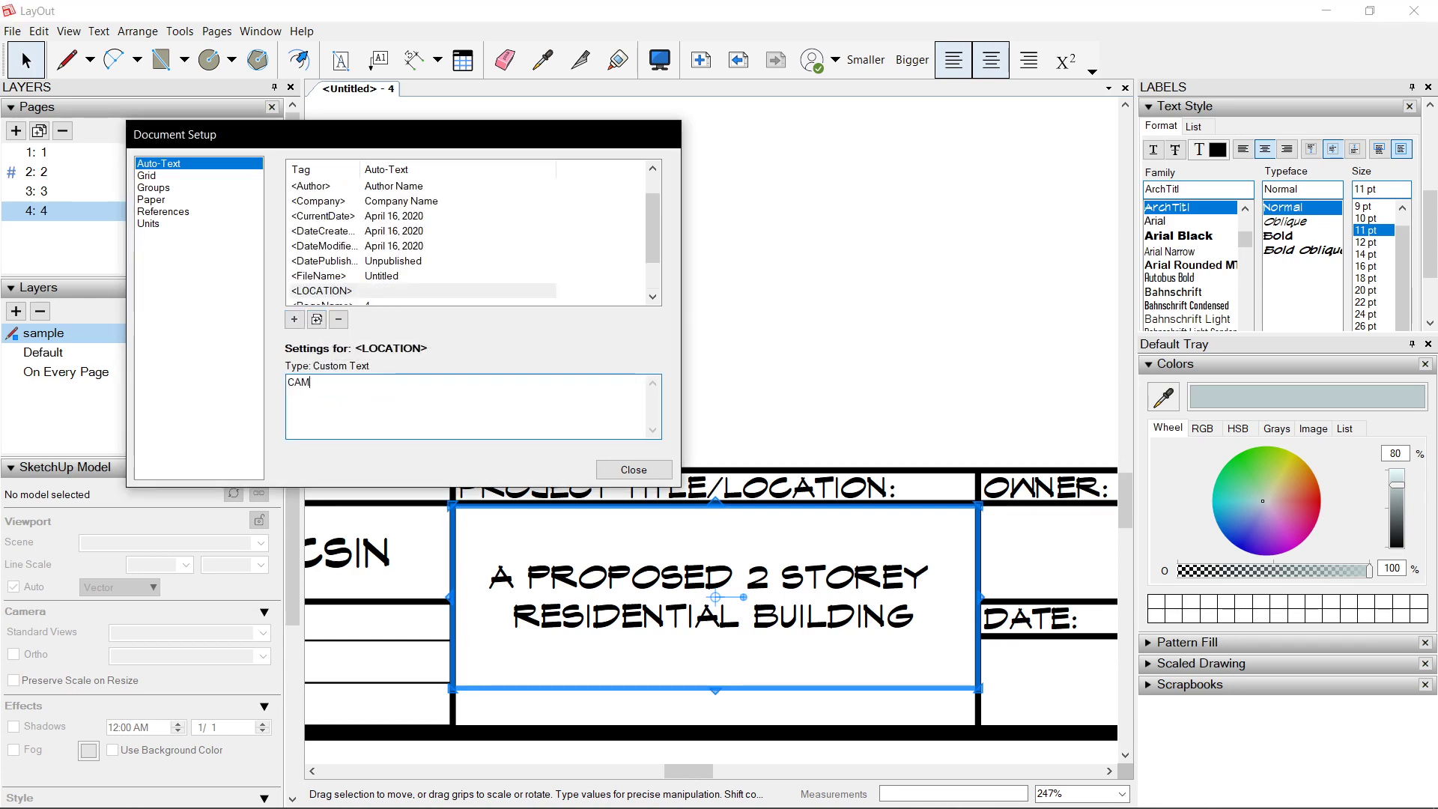
pyautogui.write('P 7, BAGUIO CITY,')
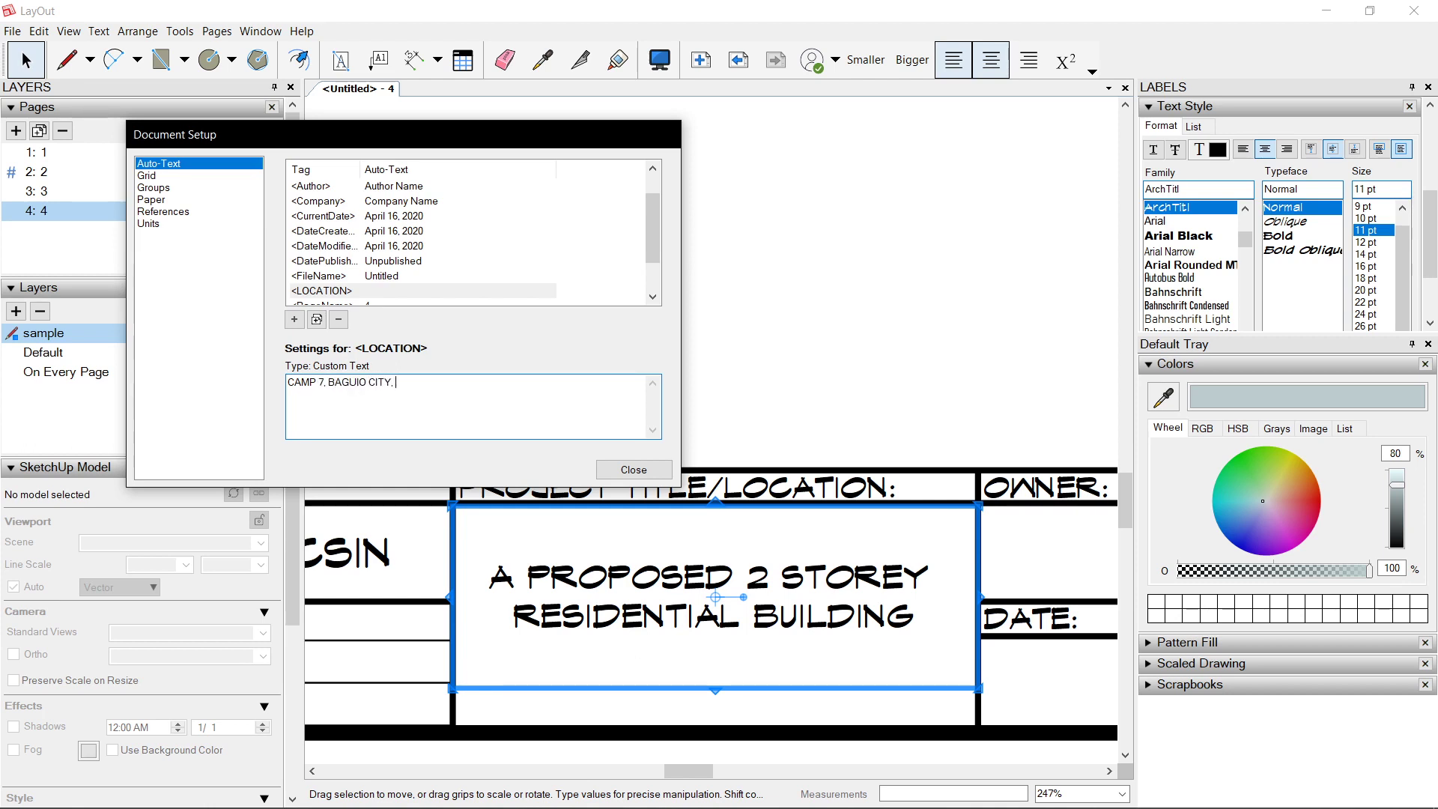
pyautogui.click(825, 271)
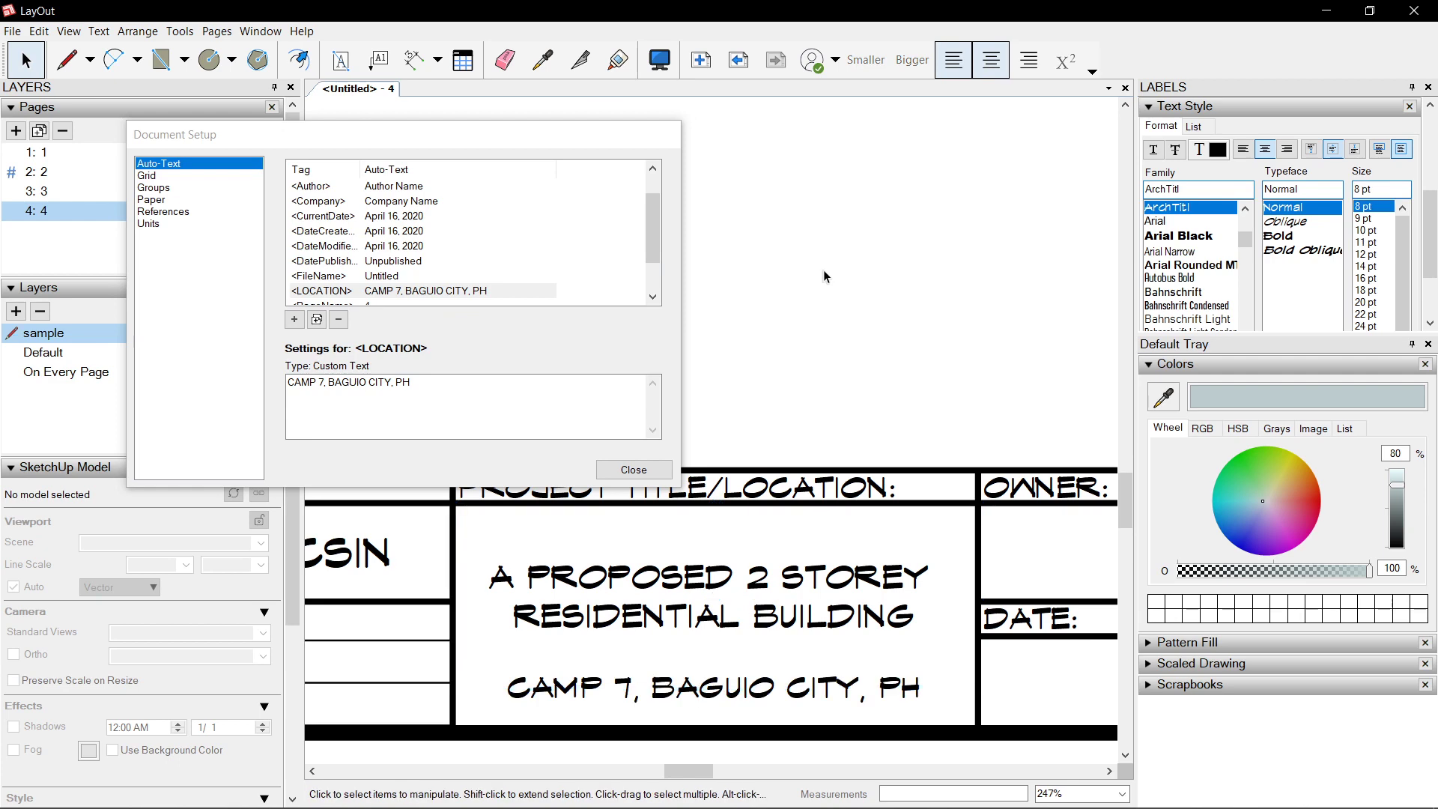
pyautogui.scroll(-3, 712, 450)
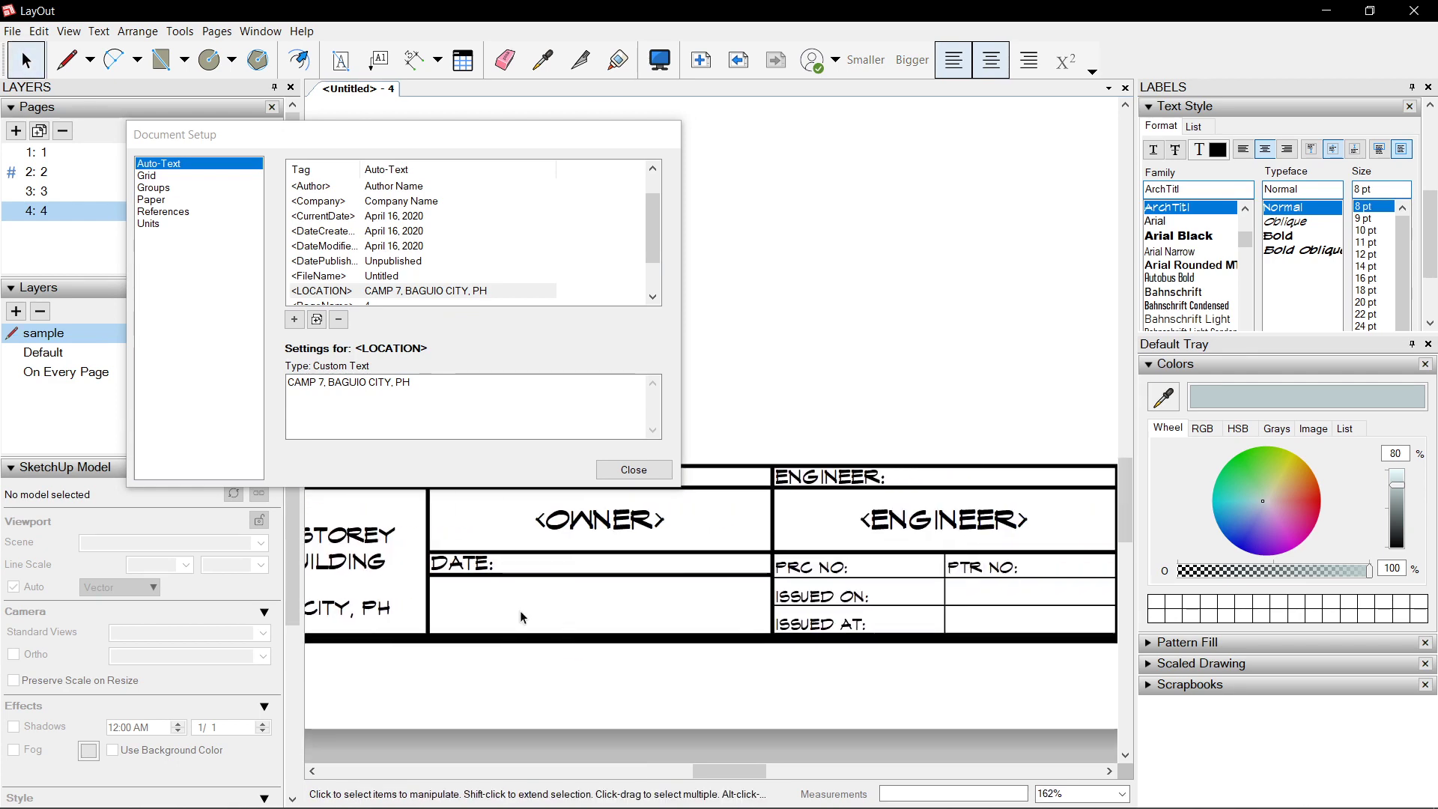
# Duplicate the <OWNER> placeholder text box into the empty cell below the DATE label
pyautogui.scroll(3, 524, 609)
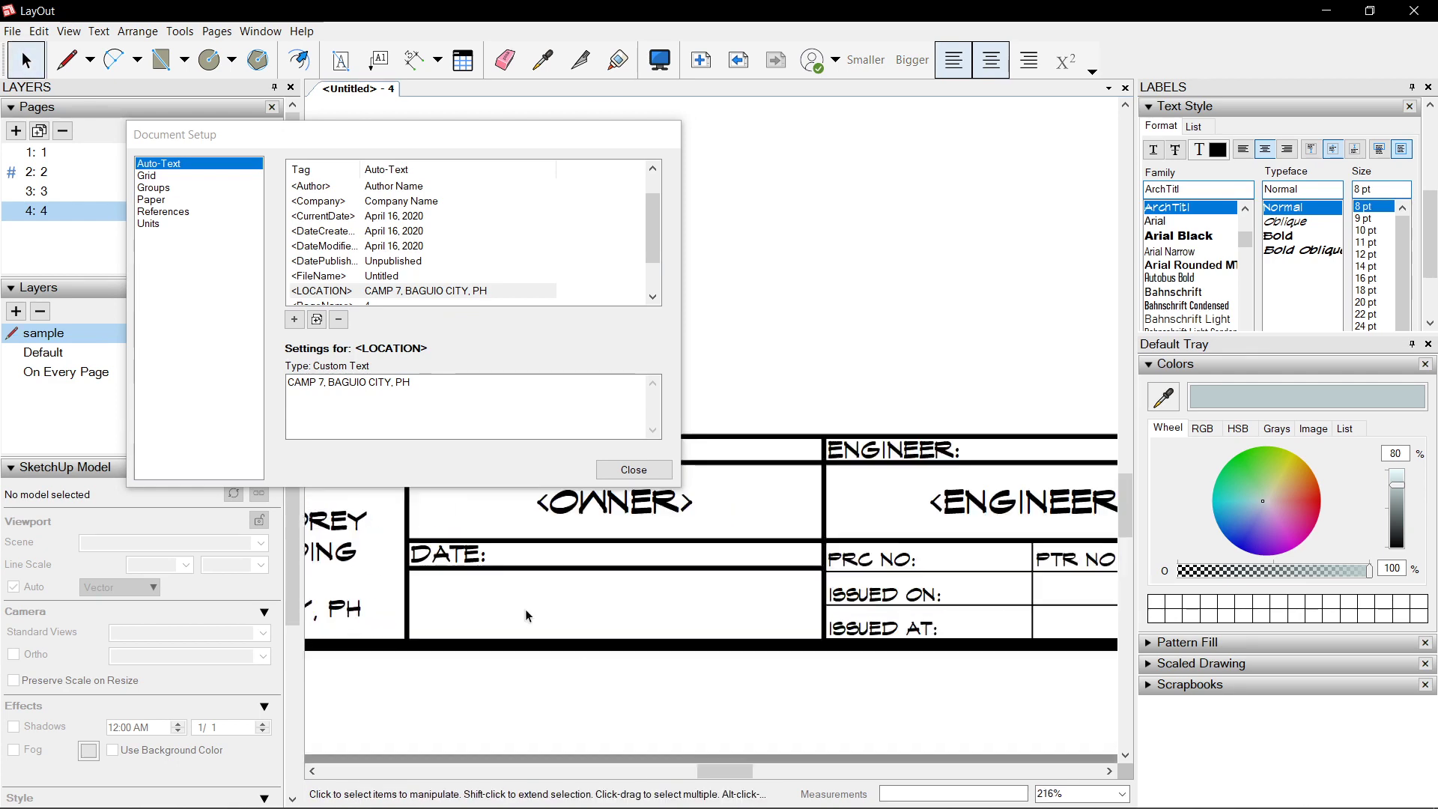
pyautogui.click(337, 232)
pyautogui.click(331, 247)
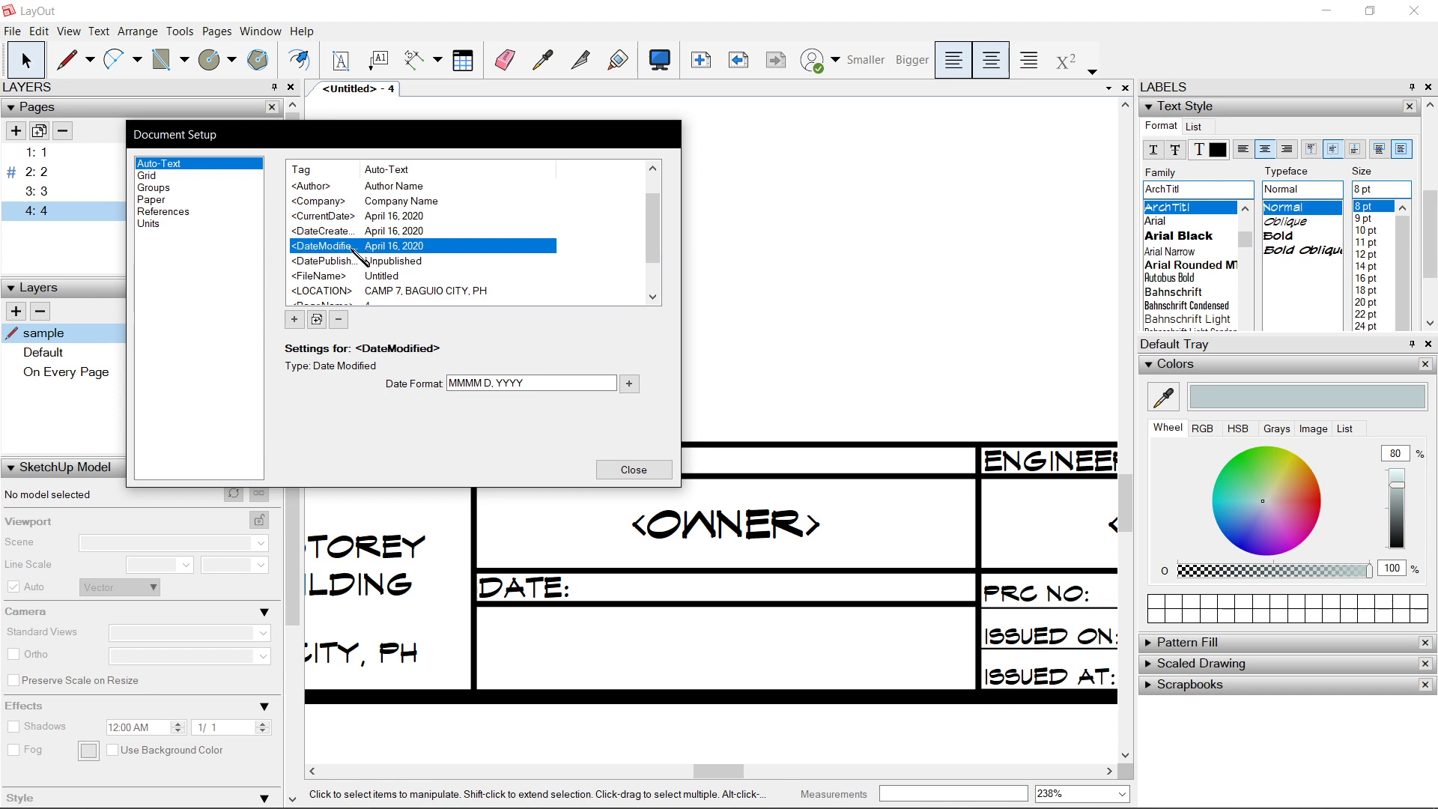
pyautogui.click(796, 521)
pyautogui.keyDown('ctrl'); pyautogui.moveTo(797, 521); pyautogui.dragTo(796, 636); pyautogui.keyUp('ctrl')
# Replace the duplicated placeholder's text below DATE with the auto-text tag <DateModified>
pyautogui.doubleClick(723, 650)
pyautogui.scroll(2, 721, 651)
pyautogui.doubleClick(721, 652)
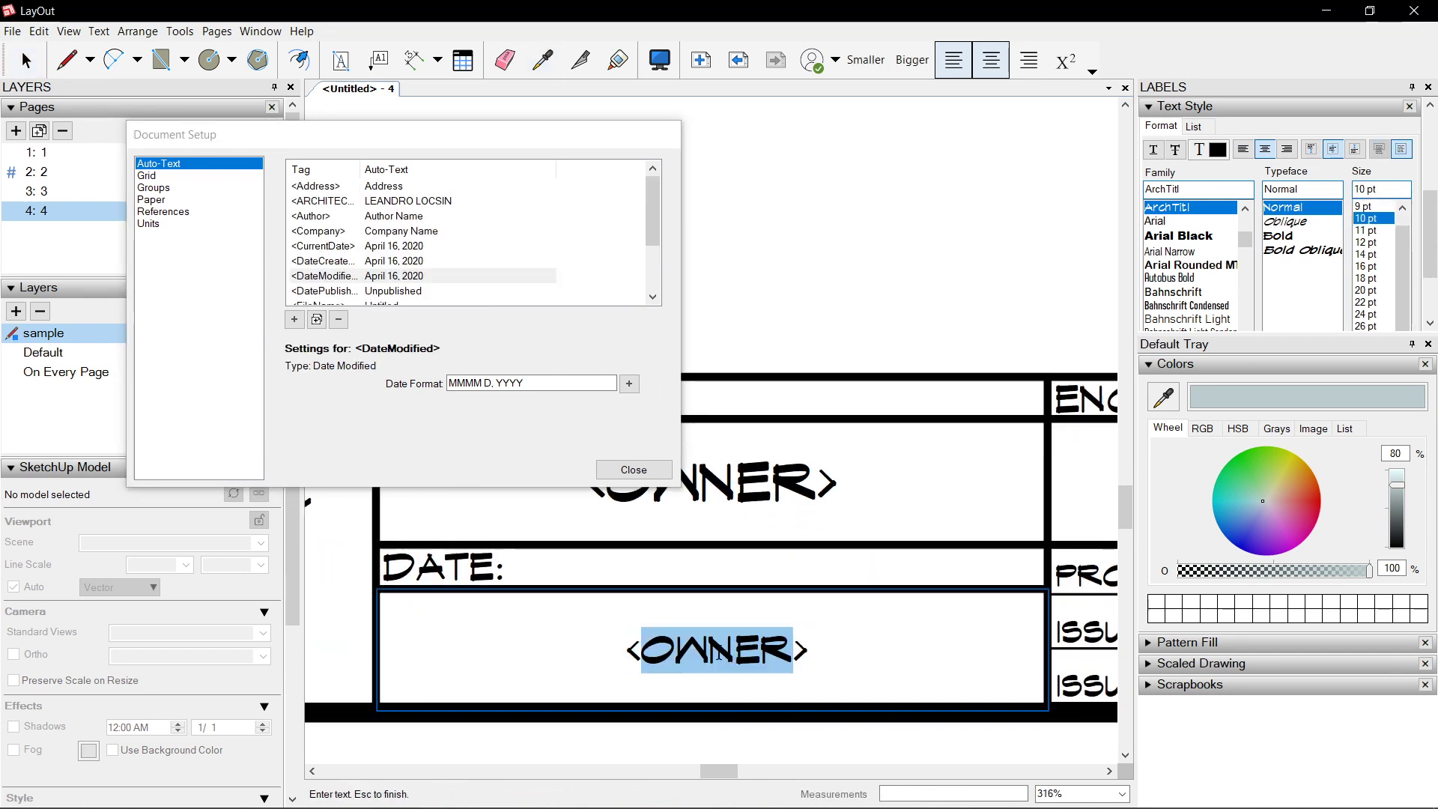
pyautogui.write('DateModified>')
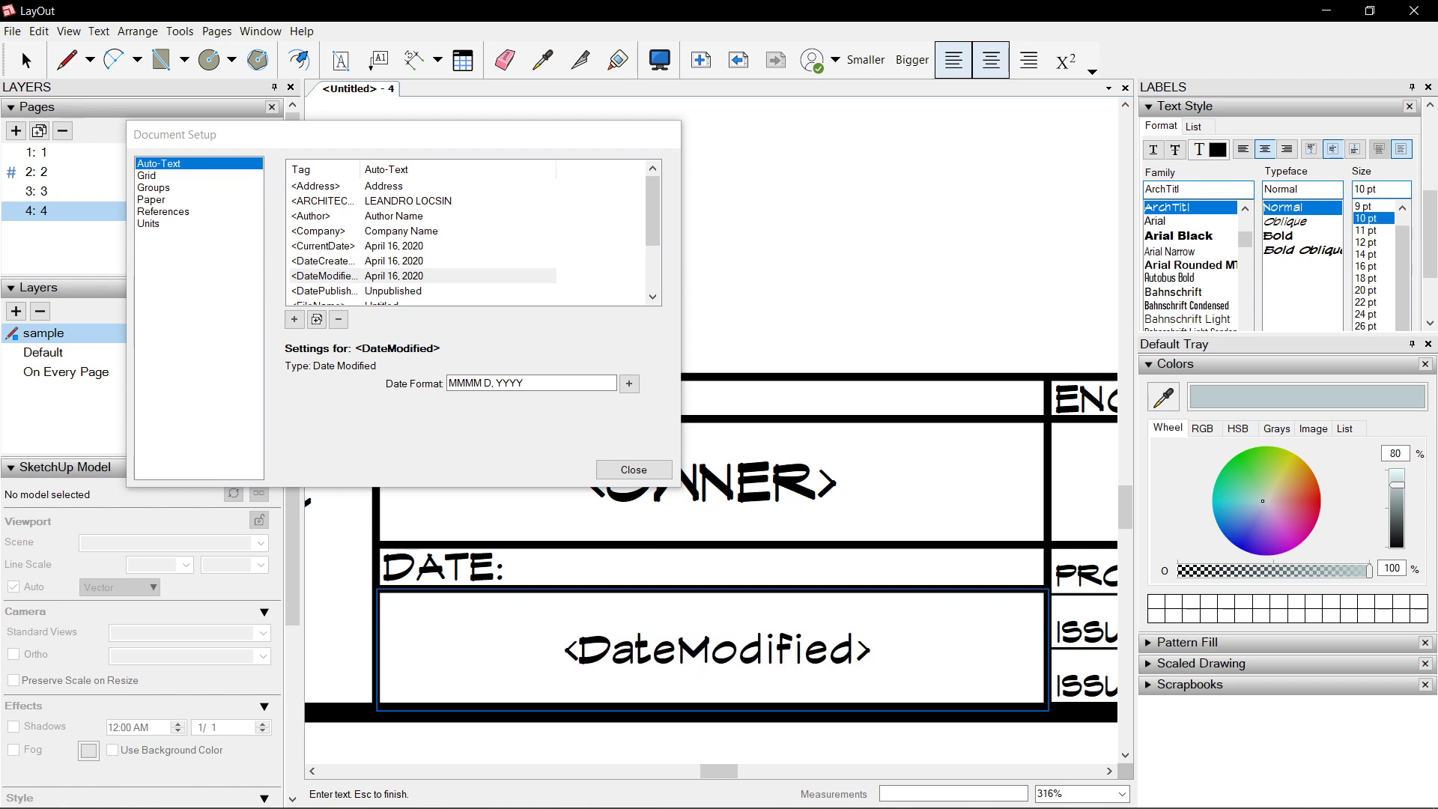
pyautogui.press('Escape')
pyautogui.scroll(-3, 749, 668)
pyautogui.scroll(-2, 749, 669)
pyautogui.scroll(4, 719, 655)
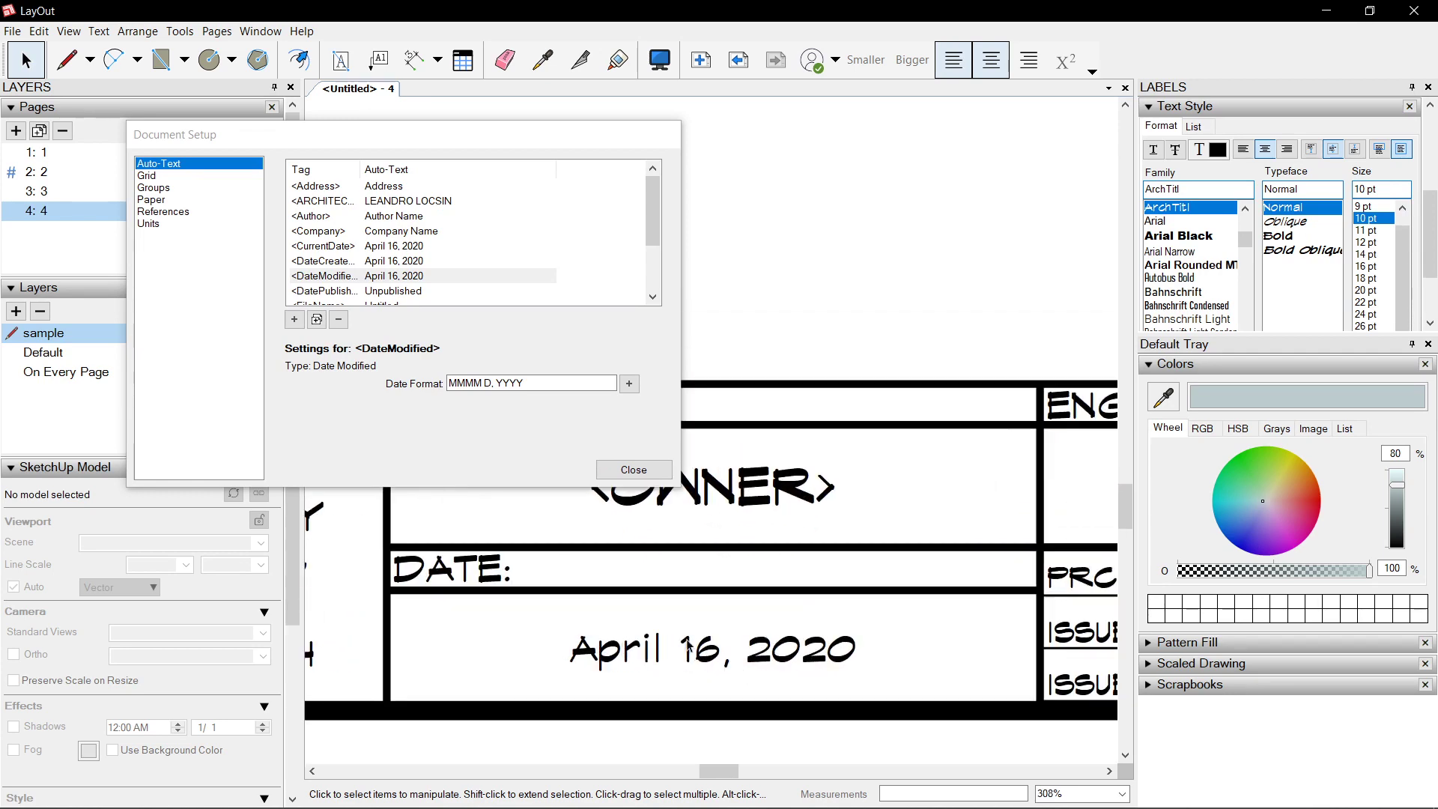
# Define the custom auto-text tag <DRAWN> with the drafter's full name as its text
pyautogui.scroll(-3, 689, 648)
pyautogui.scroll(2, 525, 675)
pyautogui.click(358, 409)
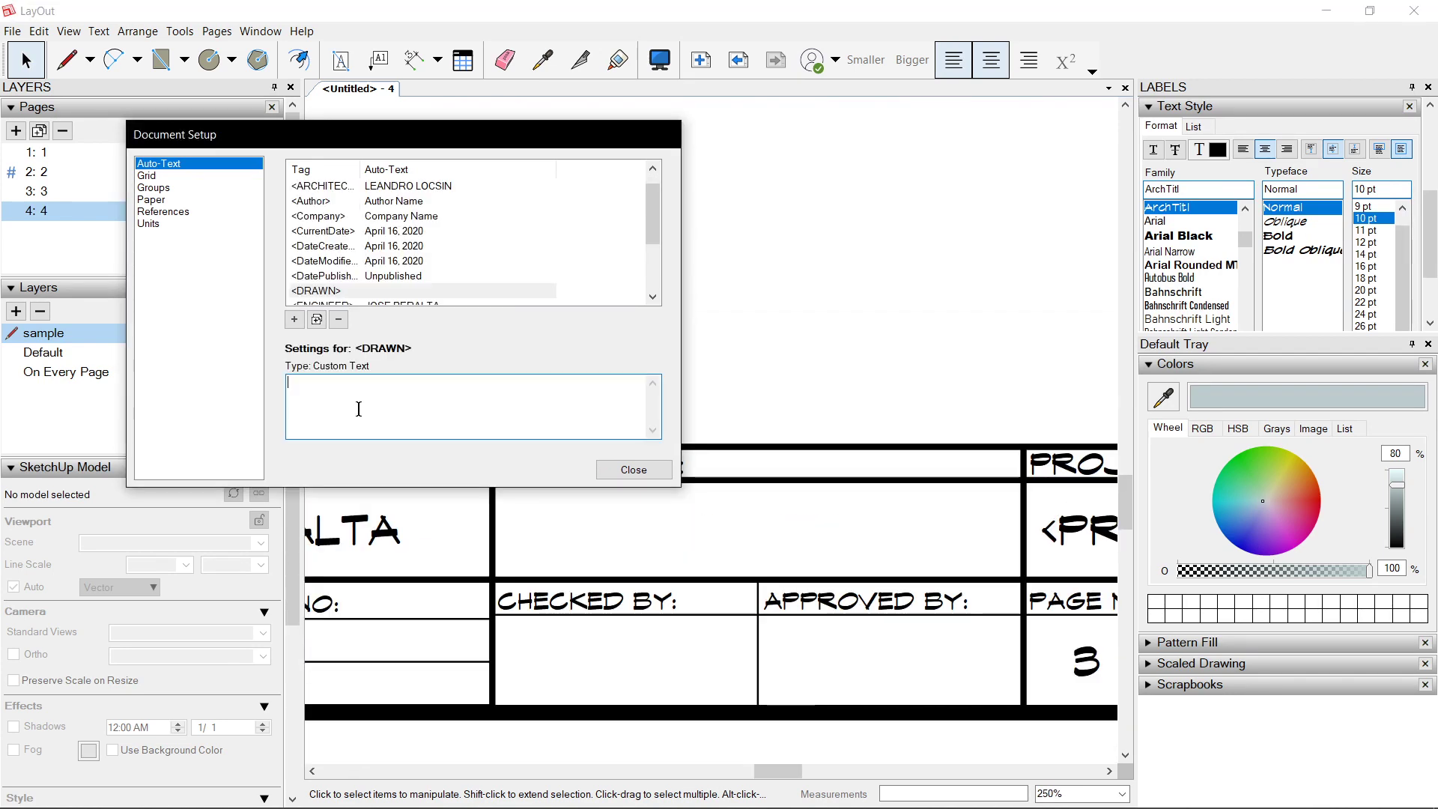
pyautogui.write('LEANDRO LOCSIN')
pyautogui.click(695, 322)
# Add a custom auto-text tag <PROJNO> with the text RES7
pyautogui.scroll(-3, 862, 351)
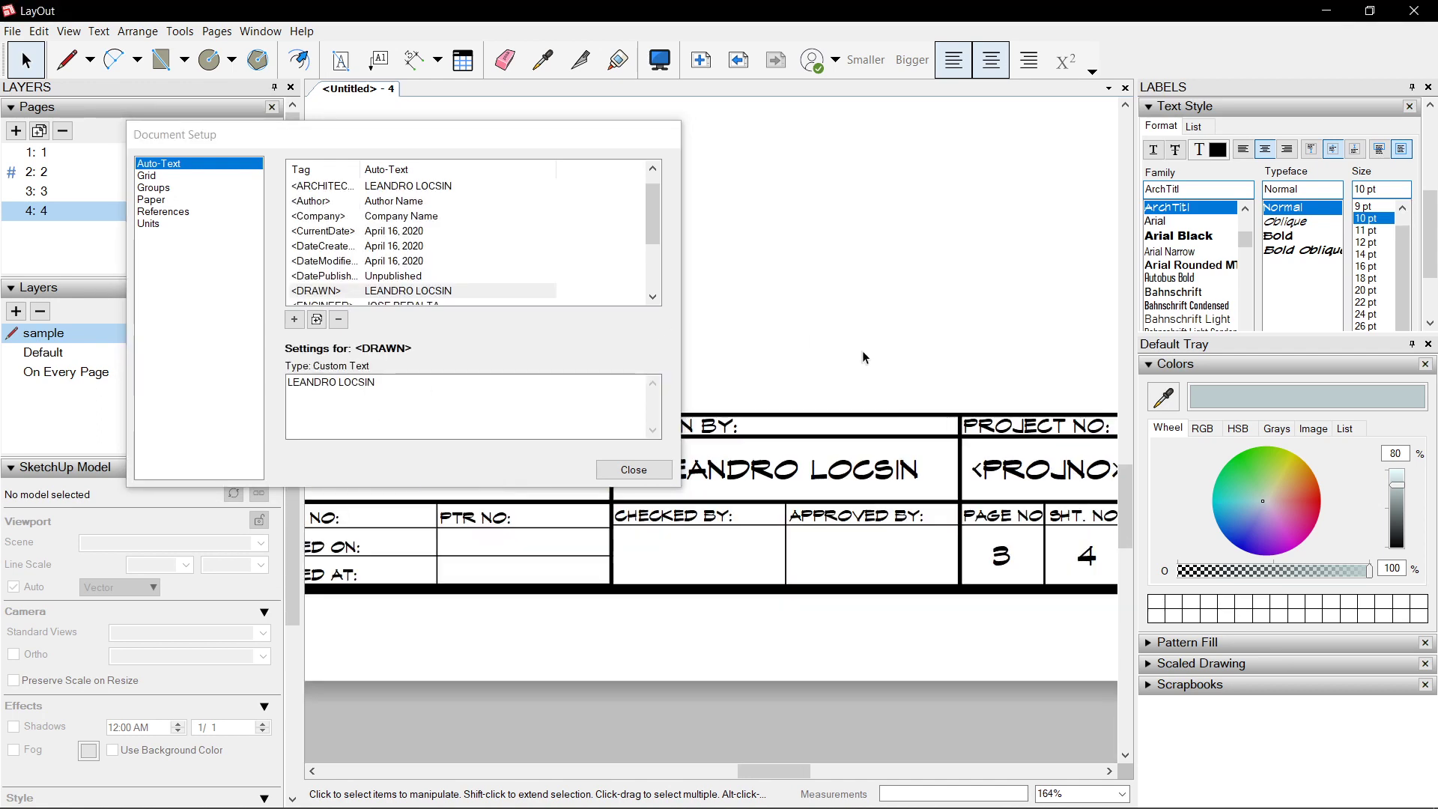
pyautogui.scroll(5, 1047, 504)
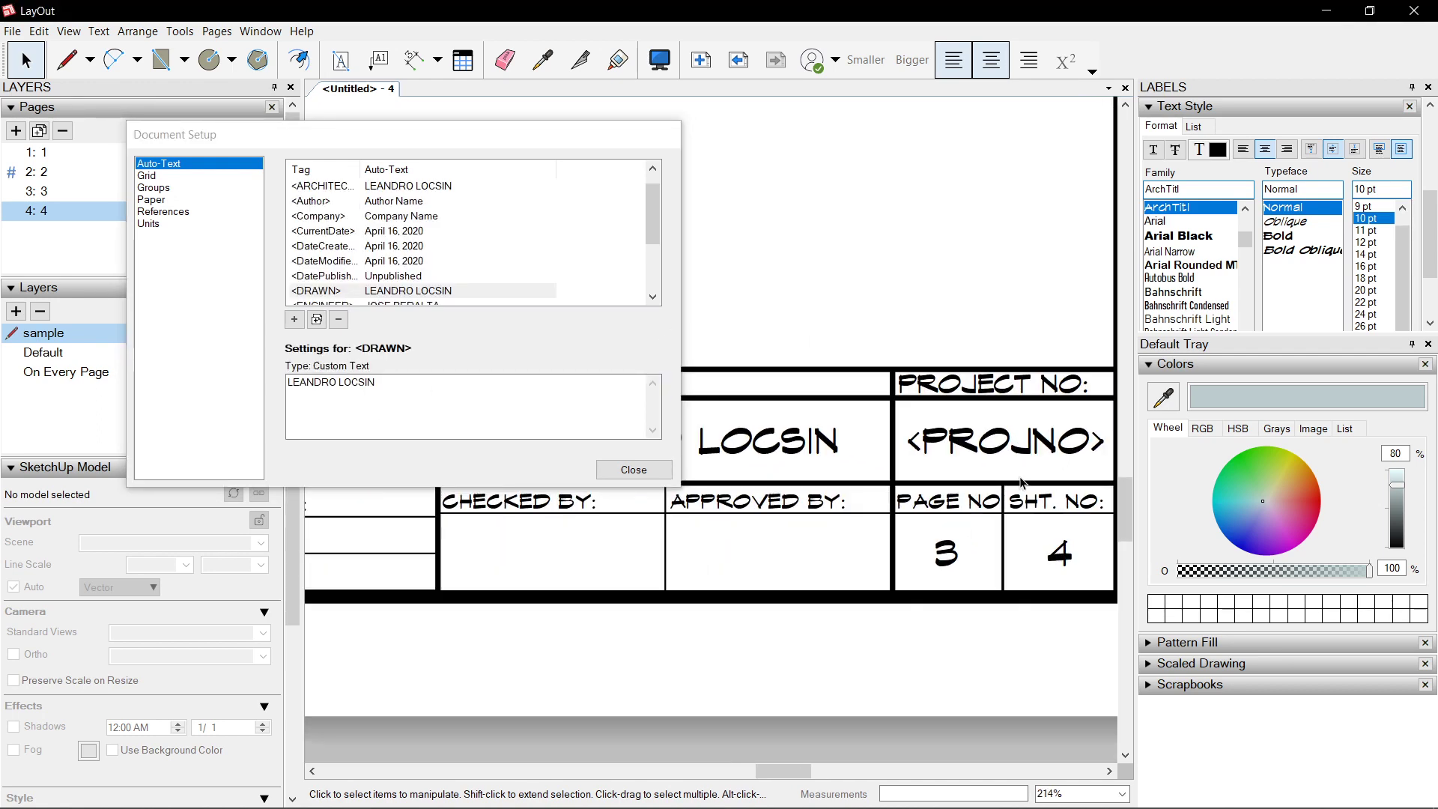
pyautogui.click(294, 320)
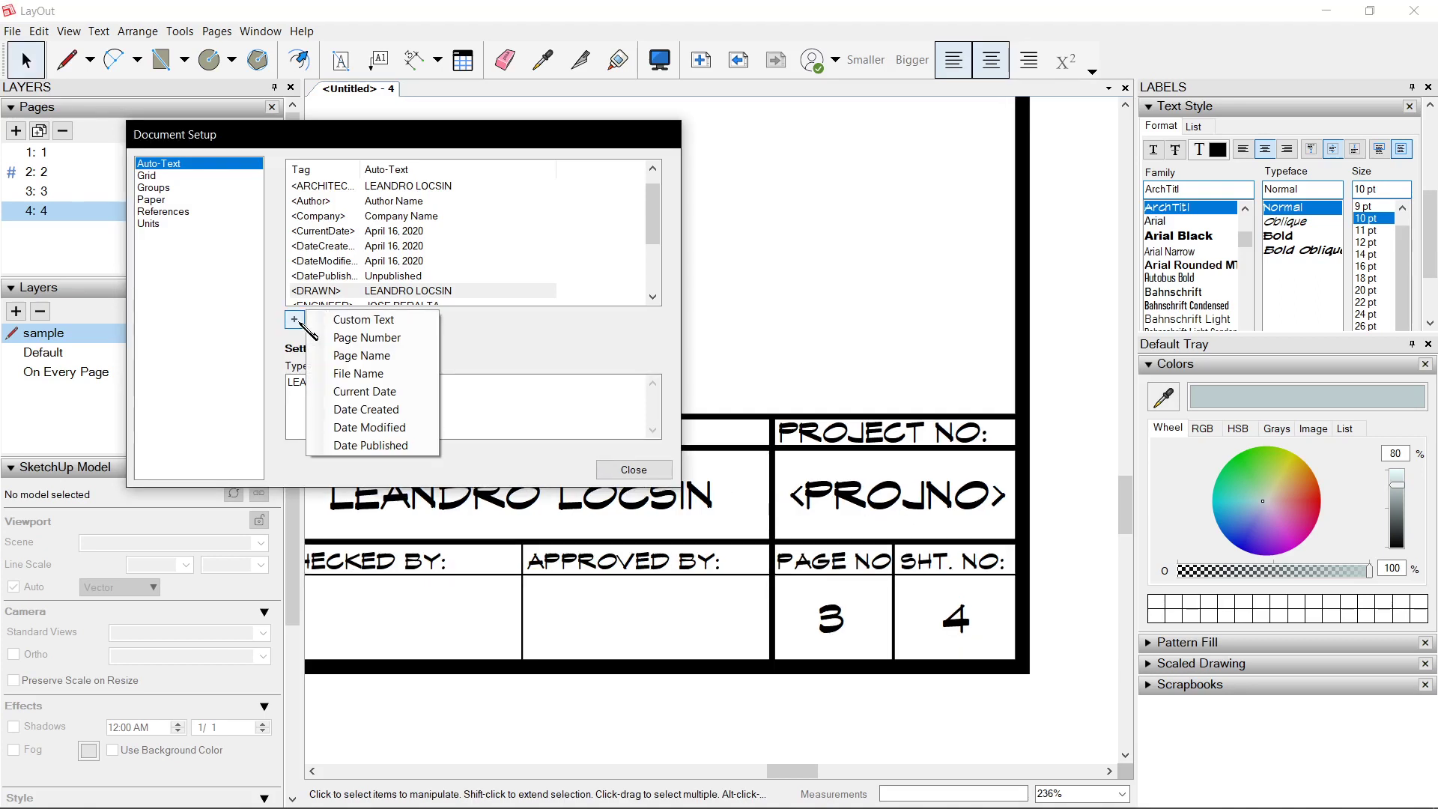
pyautogui.click(329, 318)
pyautogui.write('PROJNO')
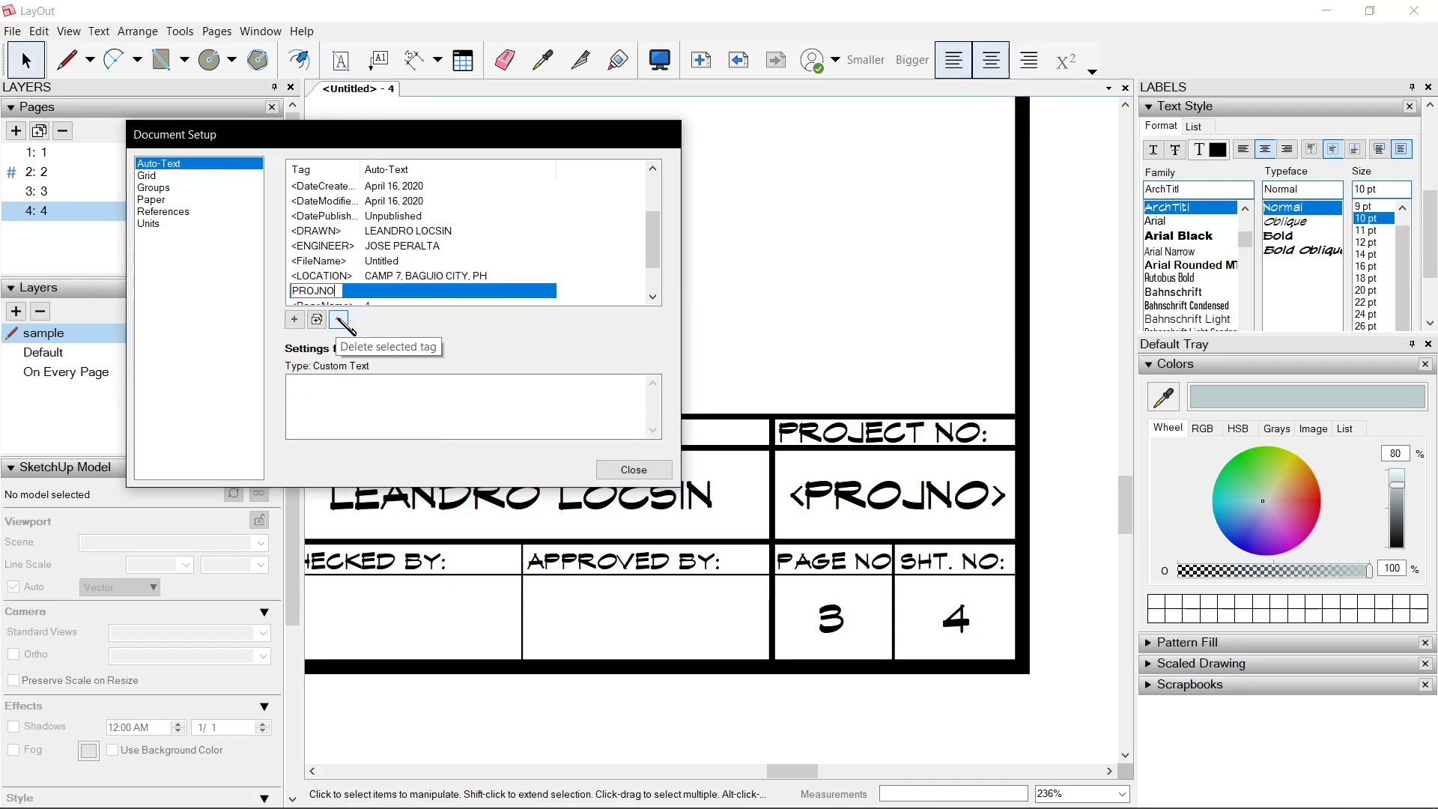
pyautogui.click(403, 403)
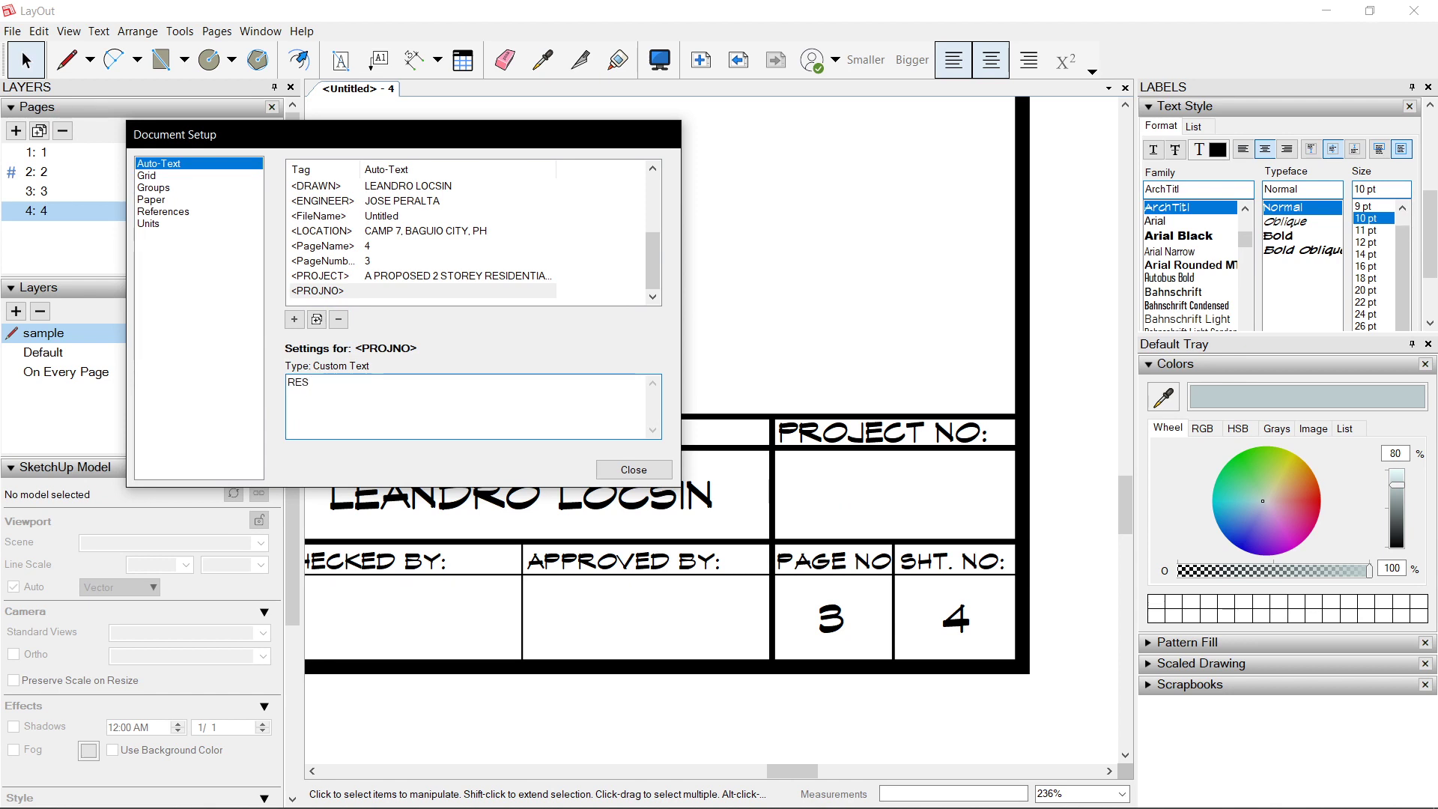
pyautogui.write('RESU')
pyautogui.click(546, 278)
pyautogui.click(838, 322)
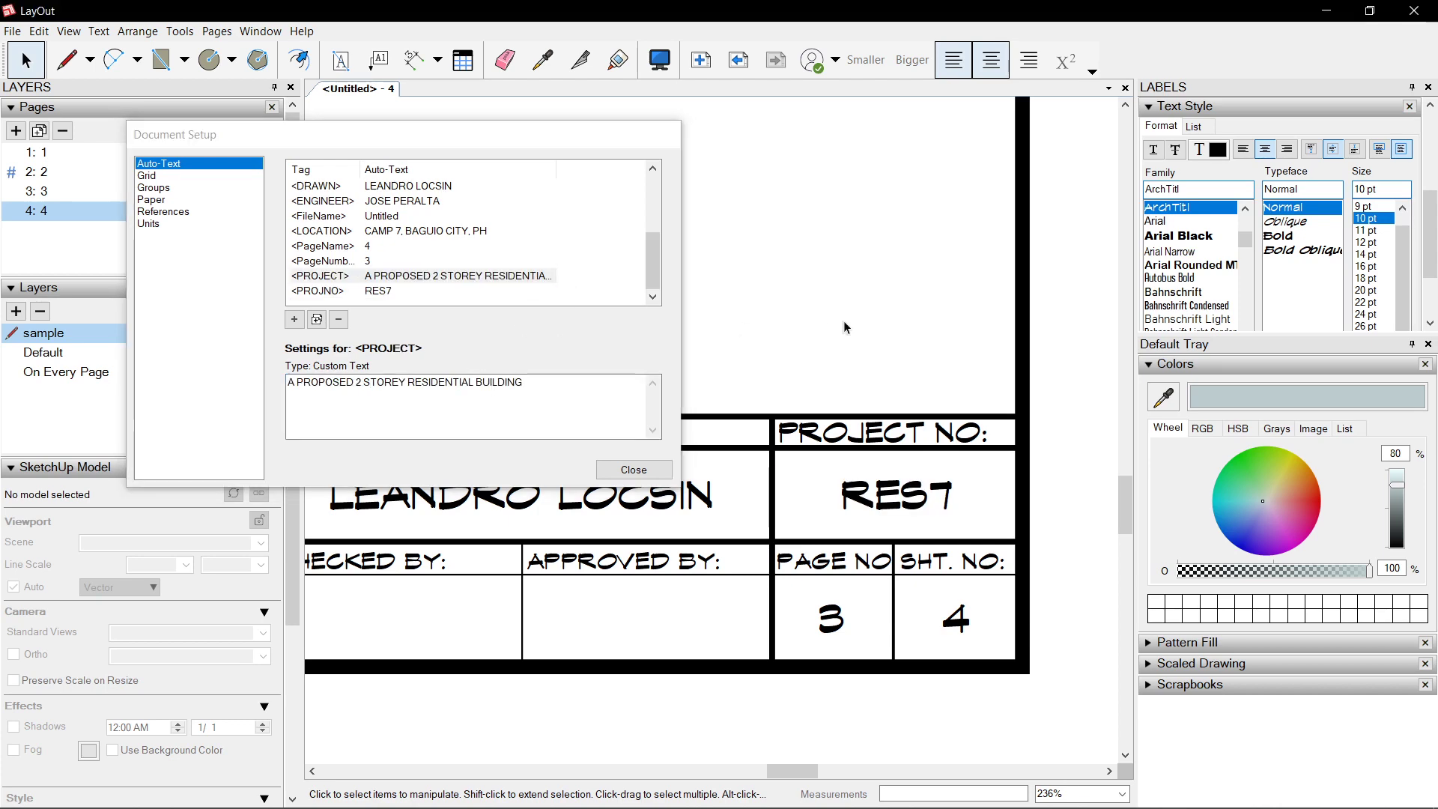
# Insert the prefix A before the page number tag in the PAGE NO cell
pyautogui.scroll(5, 902, 575)
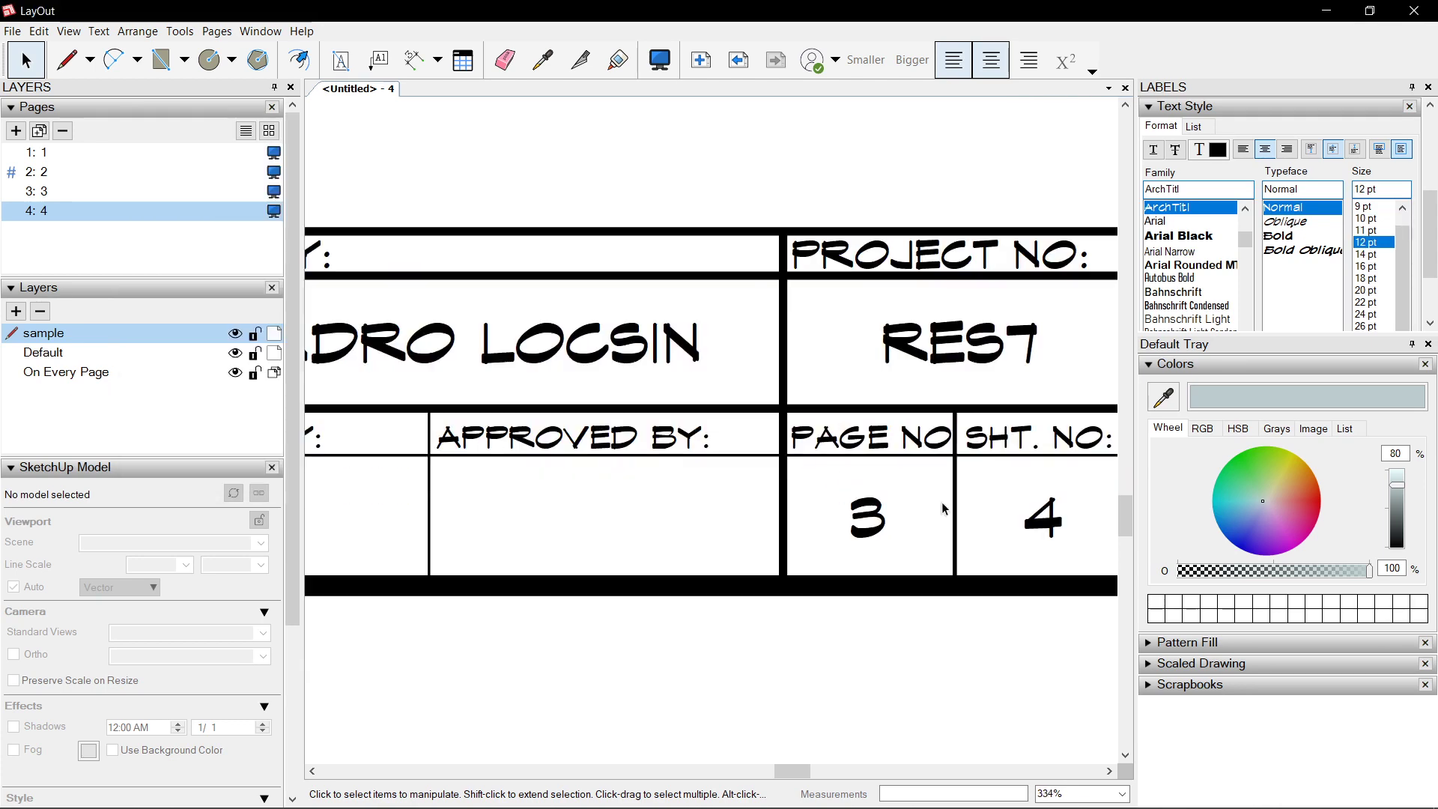
pyautogui.click(681, 516)
pyautogui.doubleClick(681, 517)
pyautogui.click(639, 458)
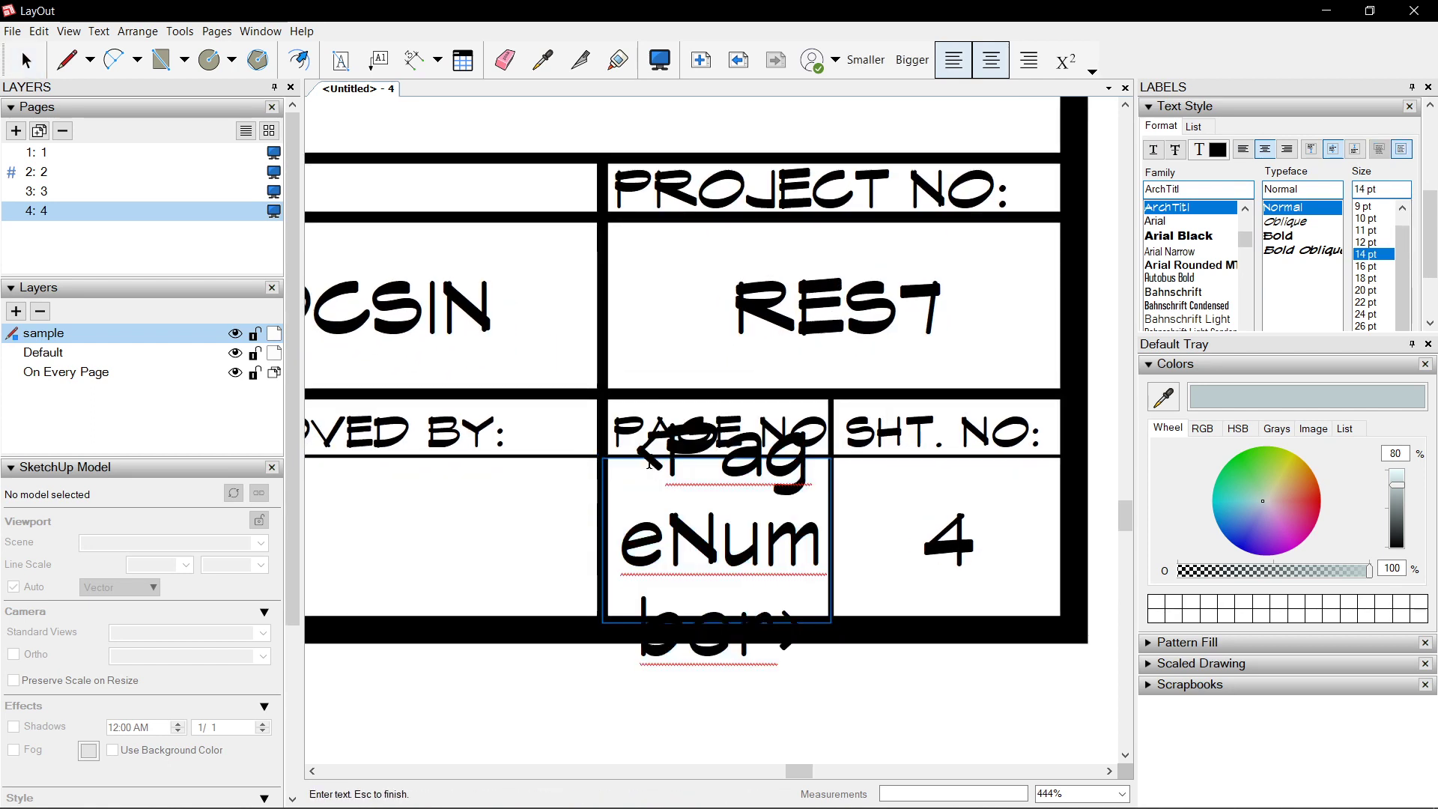
pyautogui.write('A')
pyautogui.press('Escape')
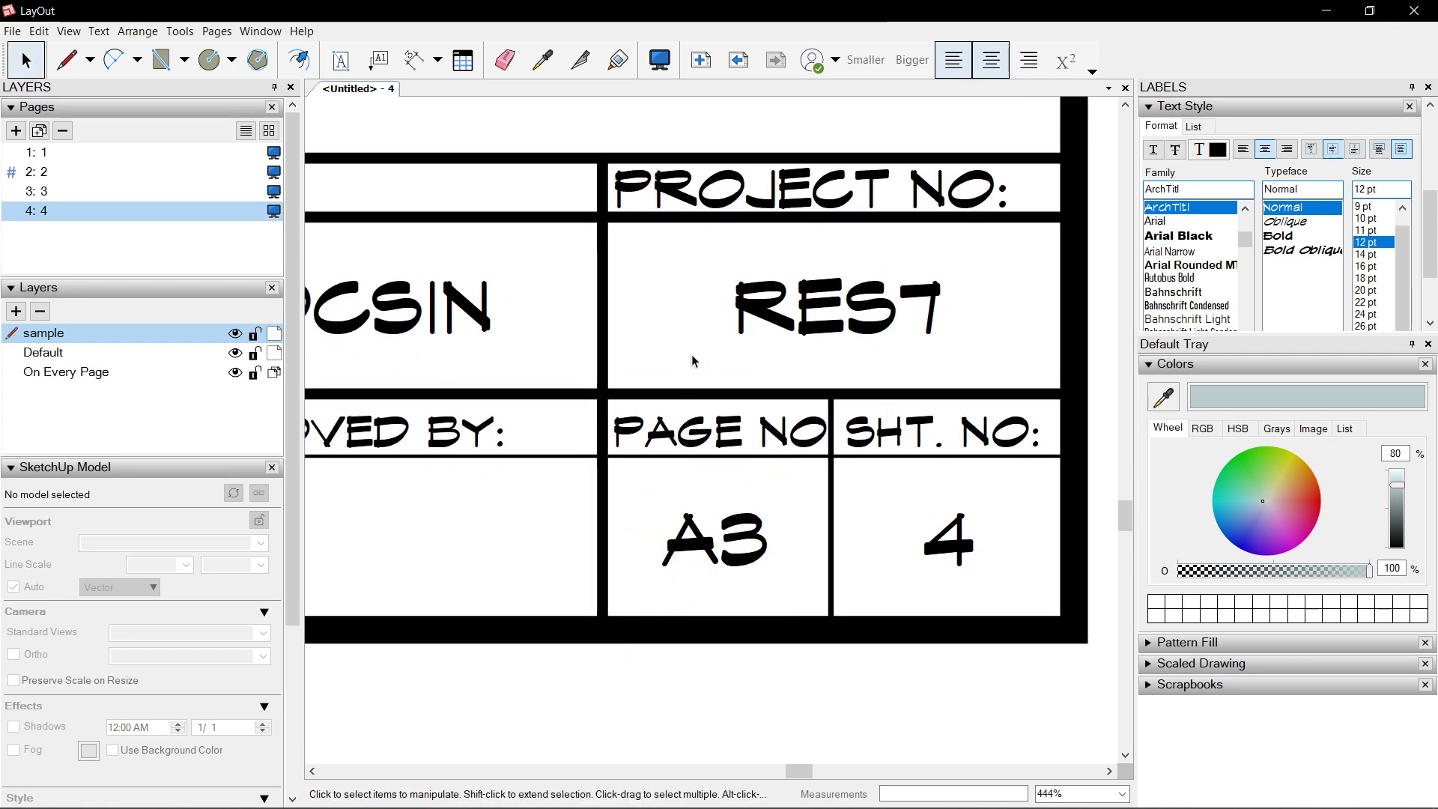
pyautogui.click(904, 555)
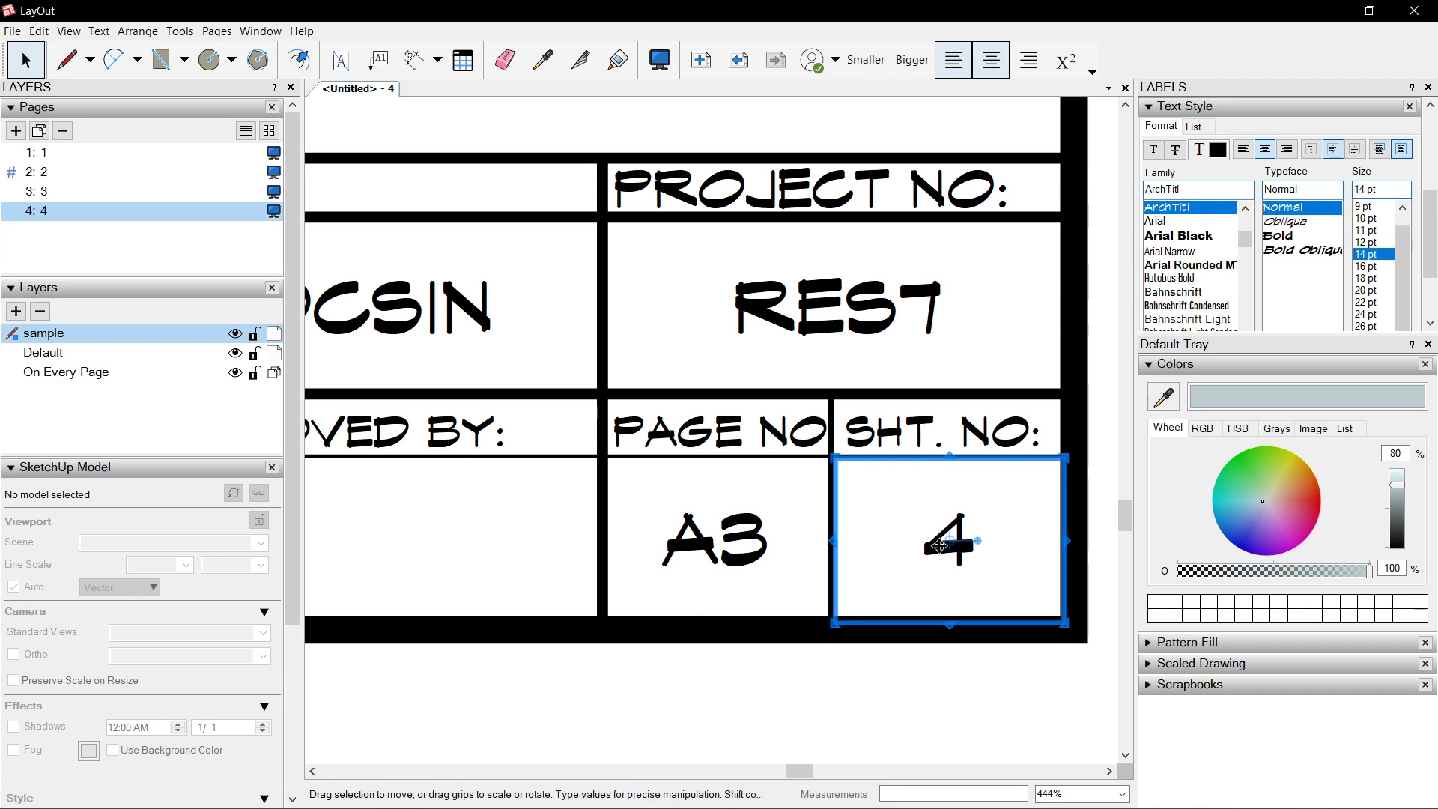
pyautogui.press('Escape')
# Add a new page after page 4
pyautogui.scroll(-10, 960, 630)
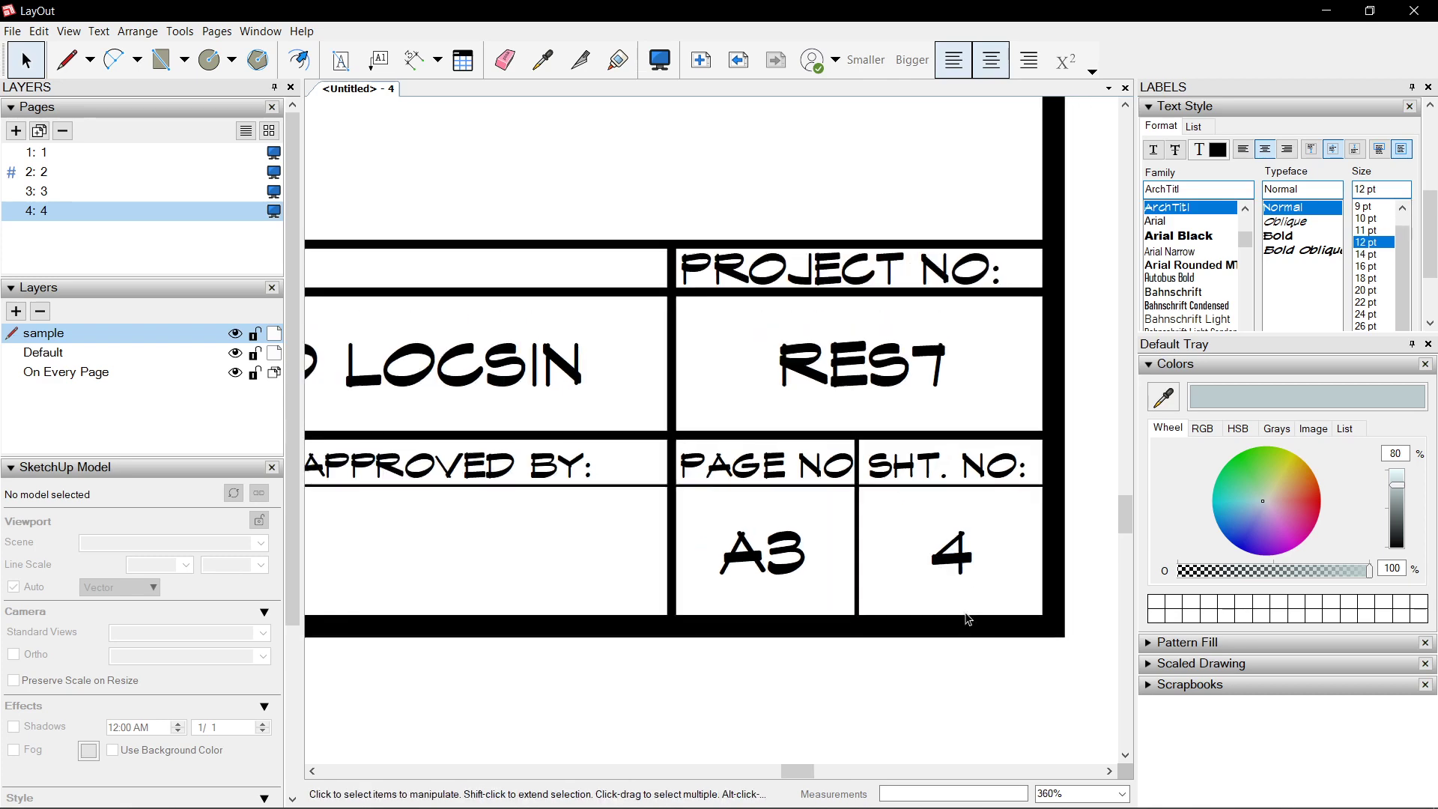
pyautogui.scroll(1, 870, 551)
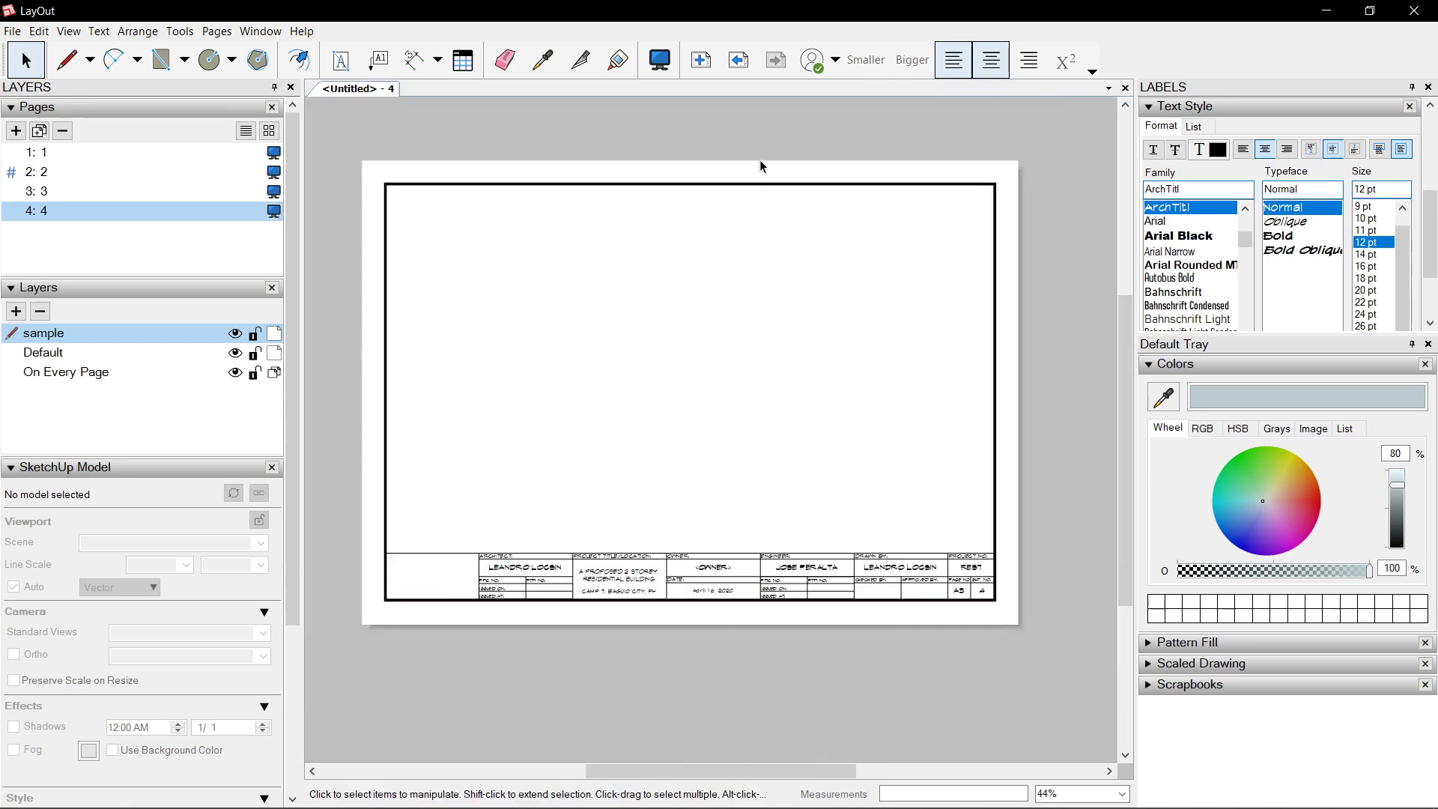
pyautogui.click(700, 60)
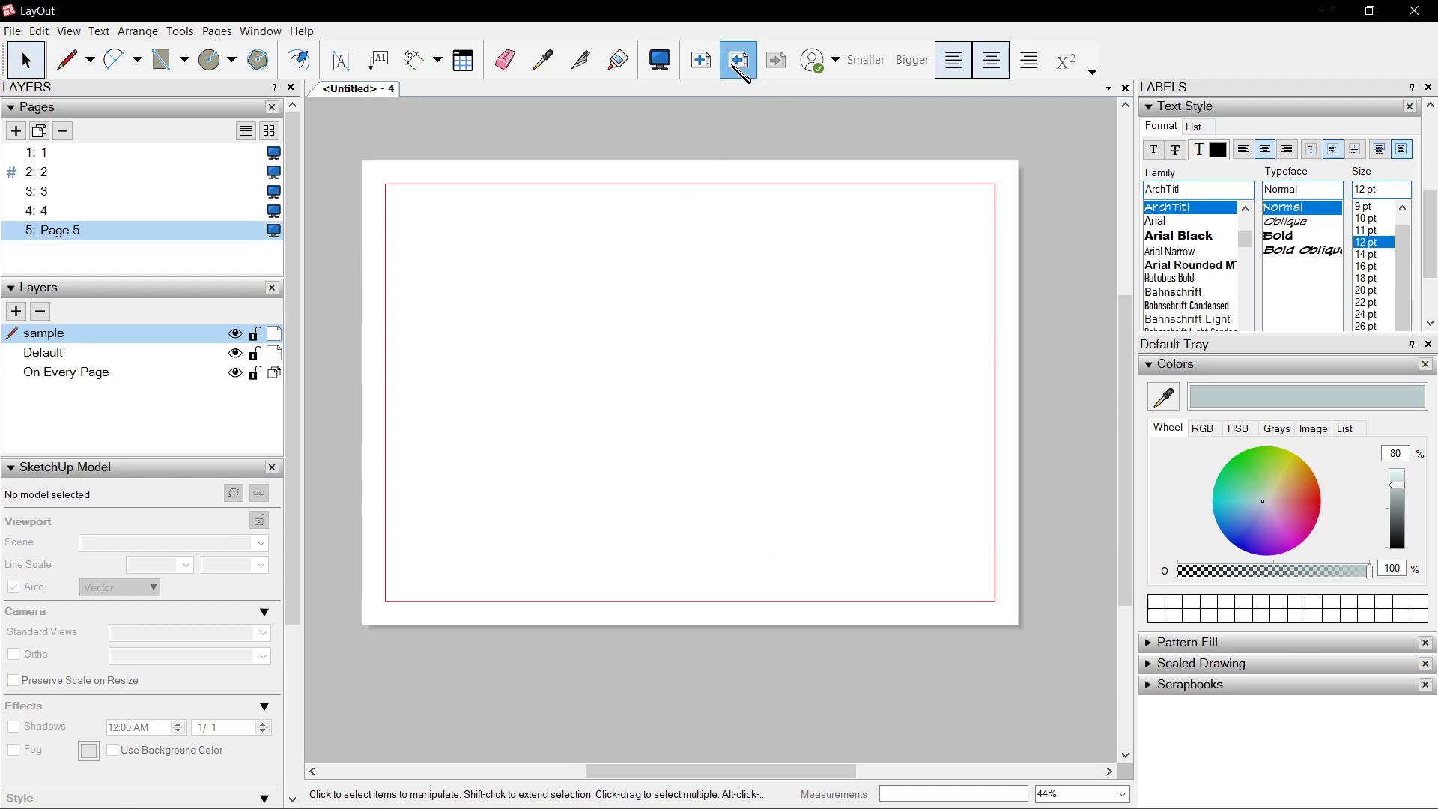
# Return to page 4 and group the entire border and title block
pyautogui.click(739, 60)
pyautogui.moveTo(353, 142); pyautogui.dragTo(1053, 667)
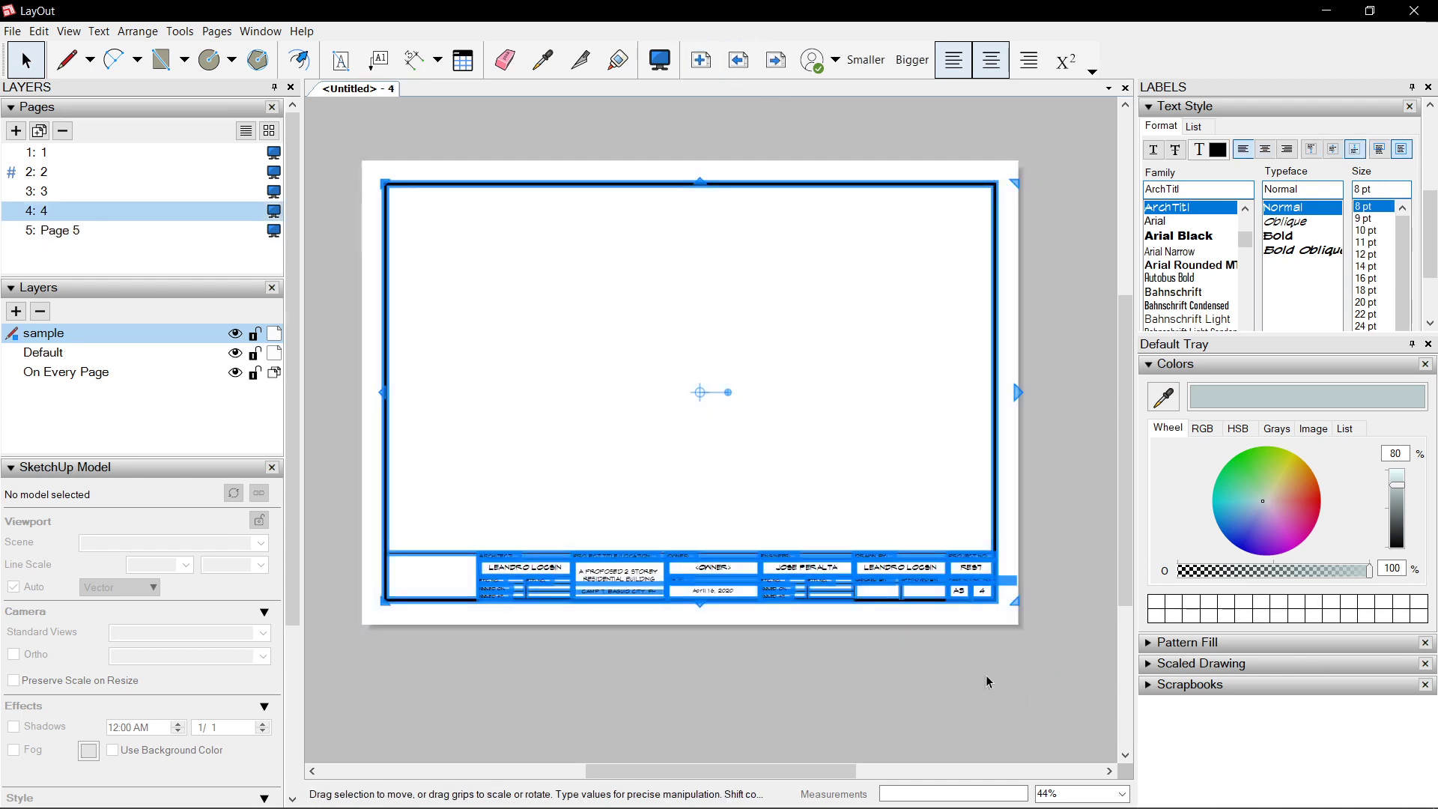
pyautogui.scroll(1, 749, 569)
pyautogui.rightClick(730, 581)
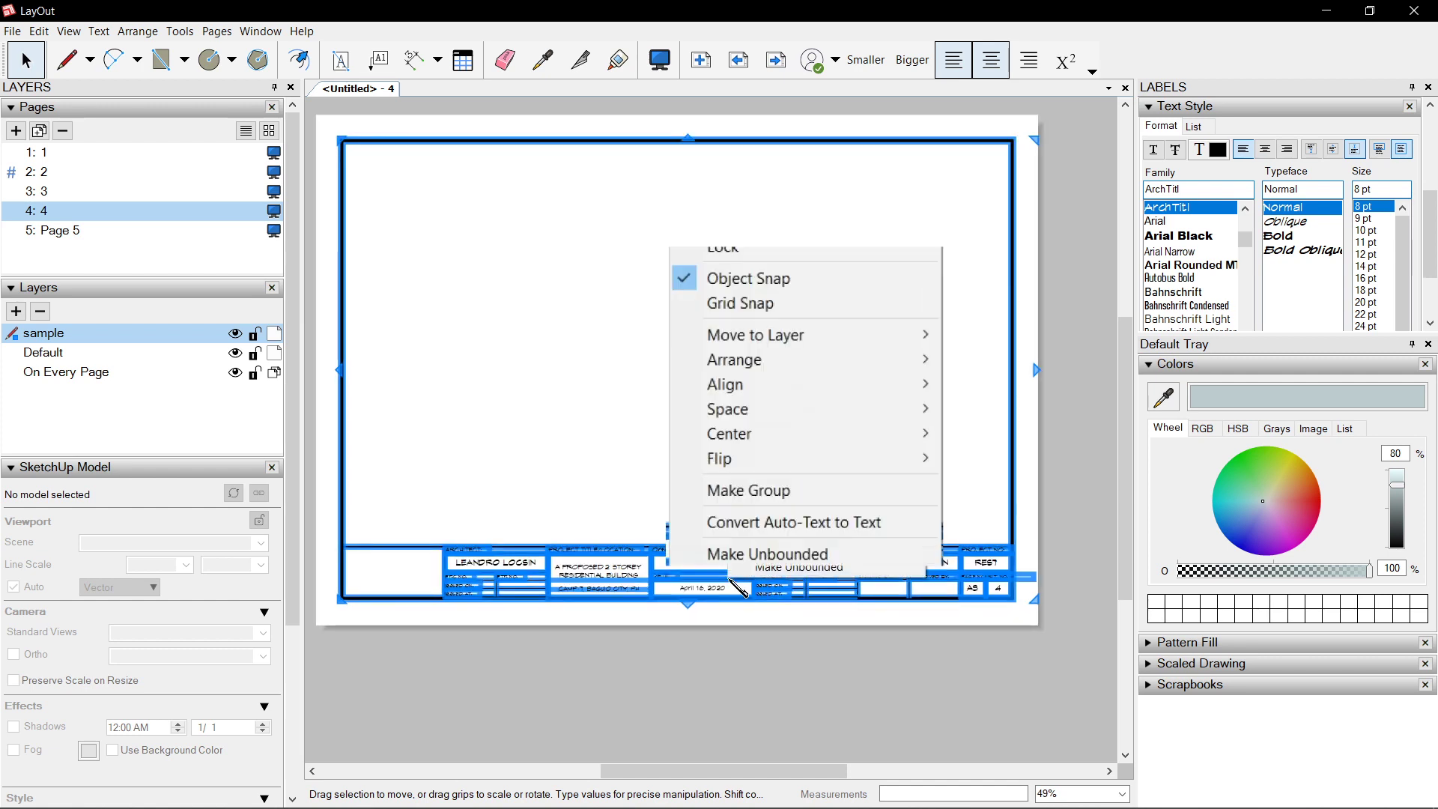
pyautogui.click(747, 494)
pyautogui.click(763, 685)
# Move the grouped border and title block to the On Every Page layer
pyautogui.click(710, 575)
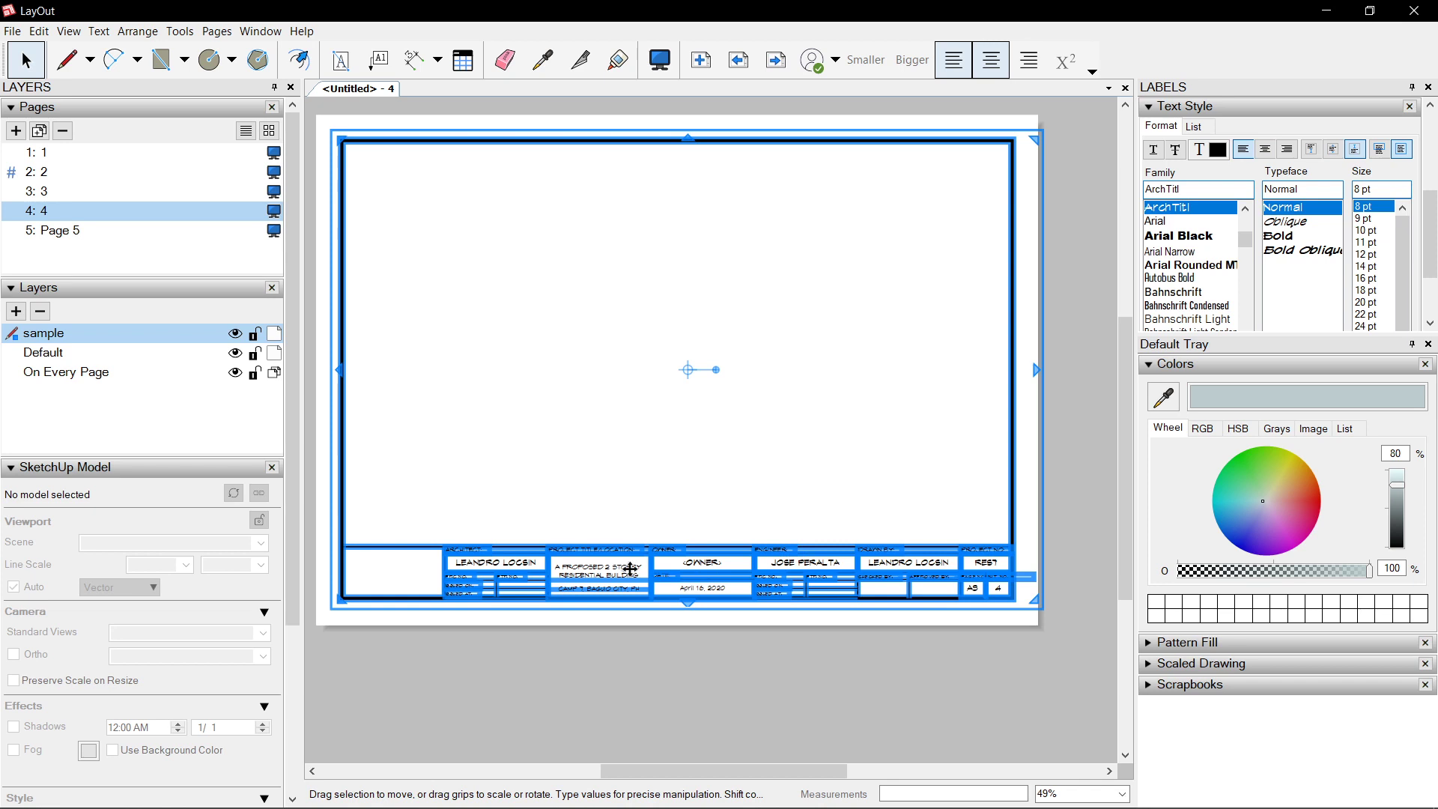
pyautogui.rightClick(540, 340)
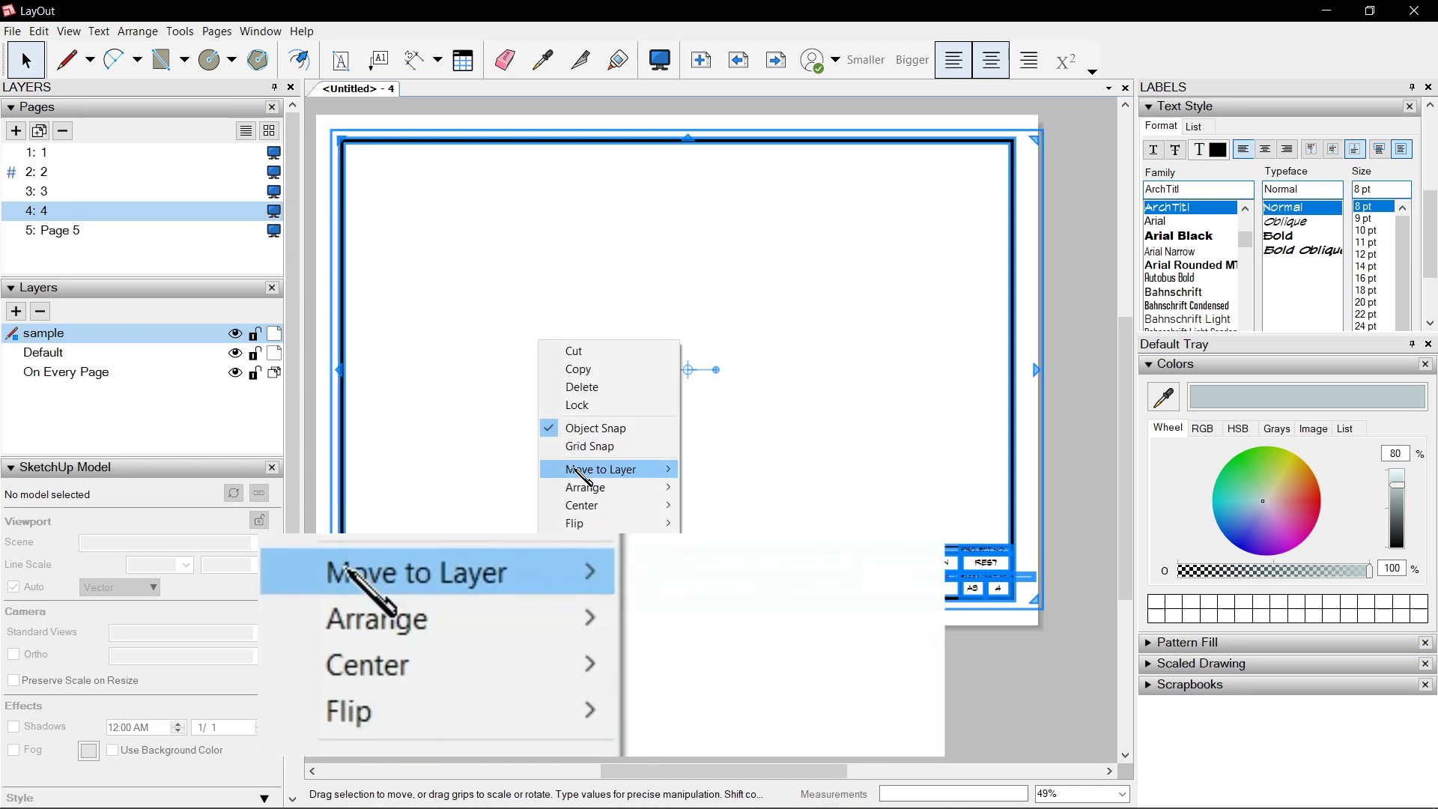
pyautogui.moveTo(669, 470)
pyautogui.click(723, 529)
pyautogui.click(758, 706)
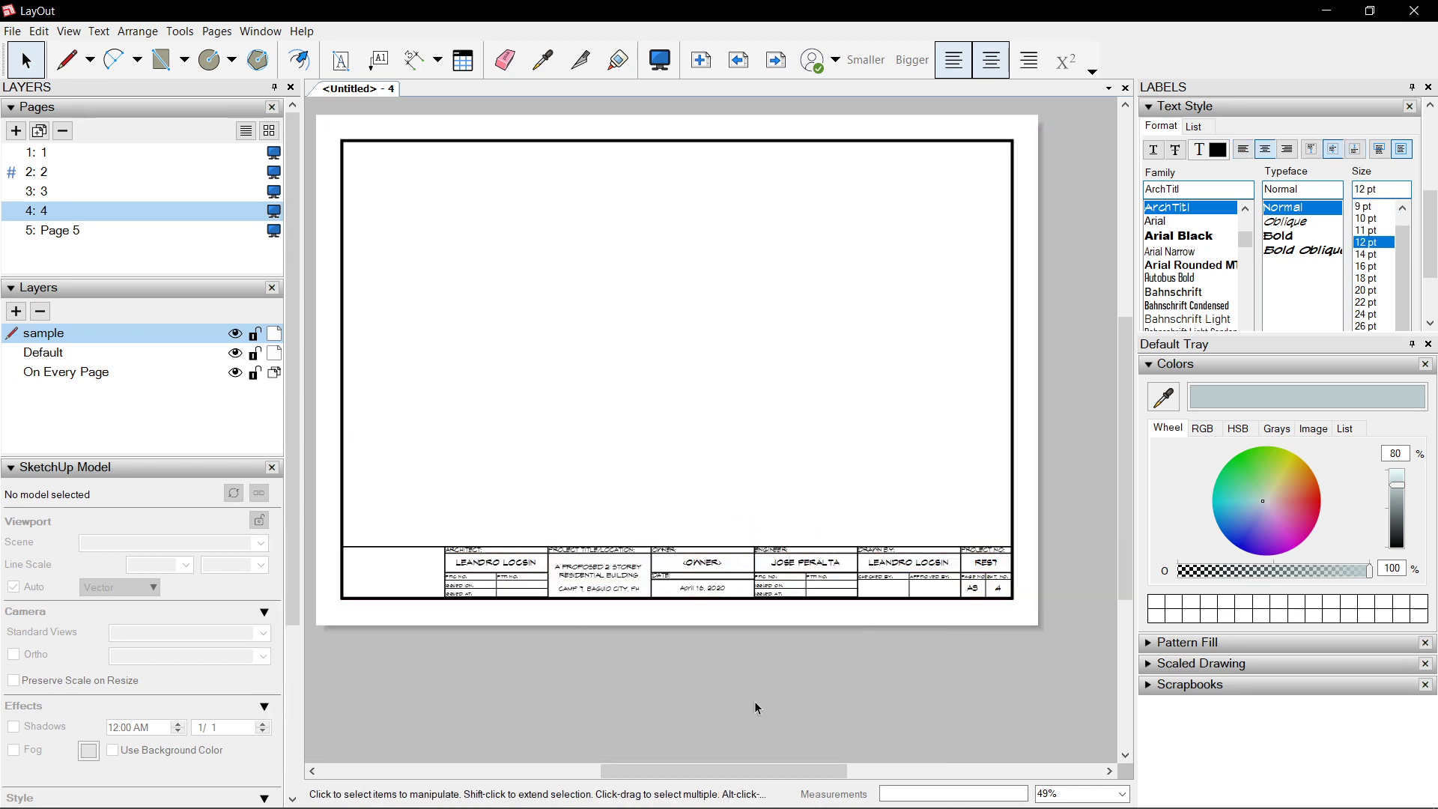
# Check the shared title block on page 4 and on the new page 5, and return to page 4
pyautogui.scroll(3, 723, 601)
pyautogui.scroll(-5, 799, 282)
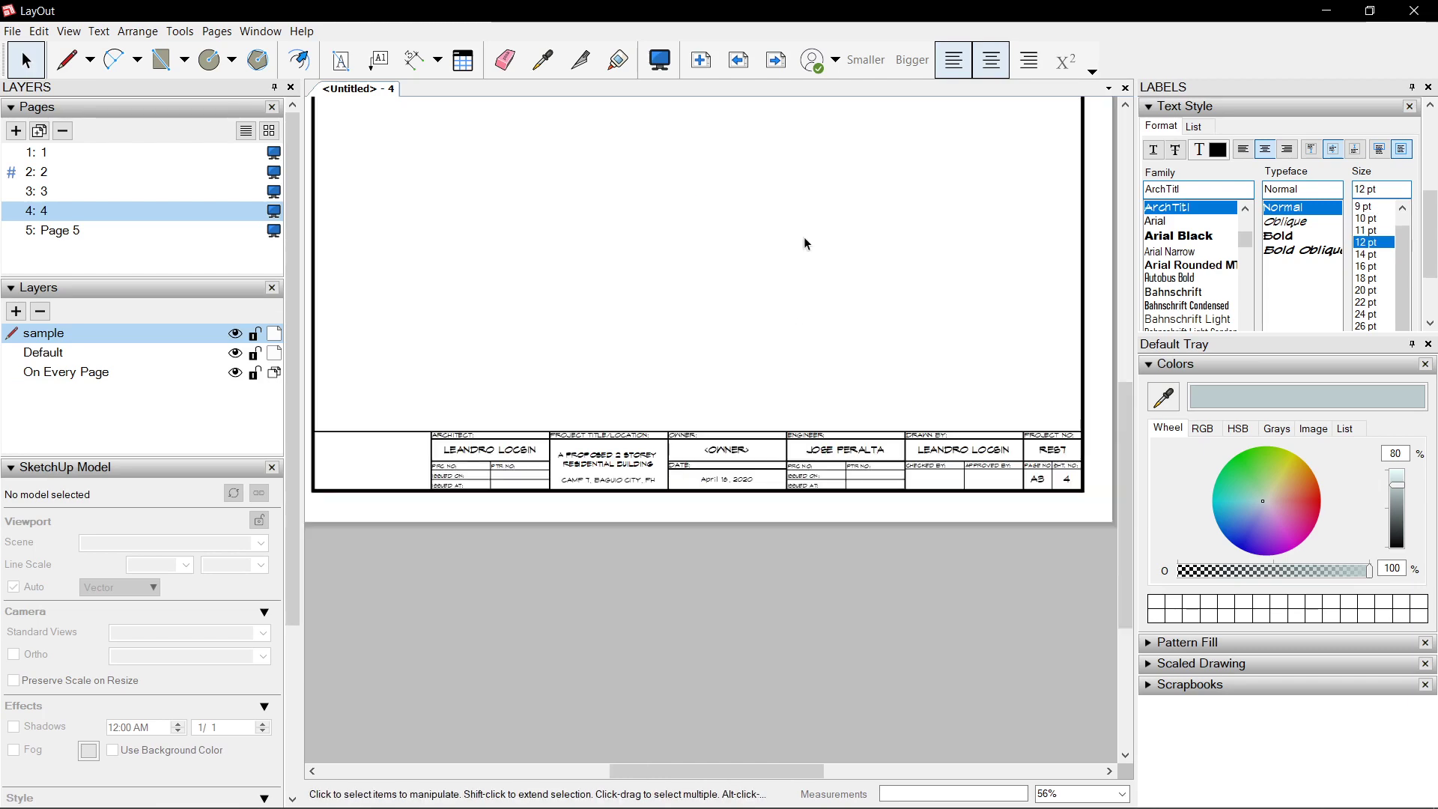
pyautogui.click(776, 60)
pyautogui.scroll(2, 824, 352)
pyautogui.click(791, 476)
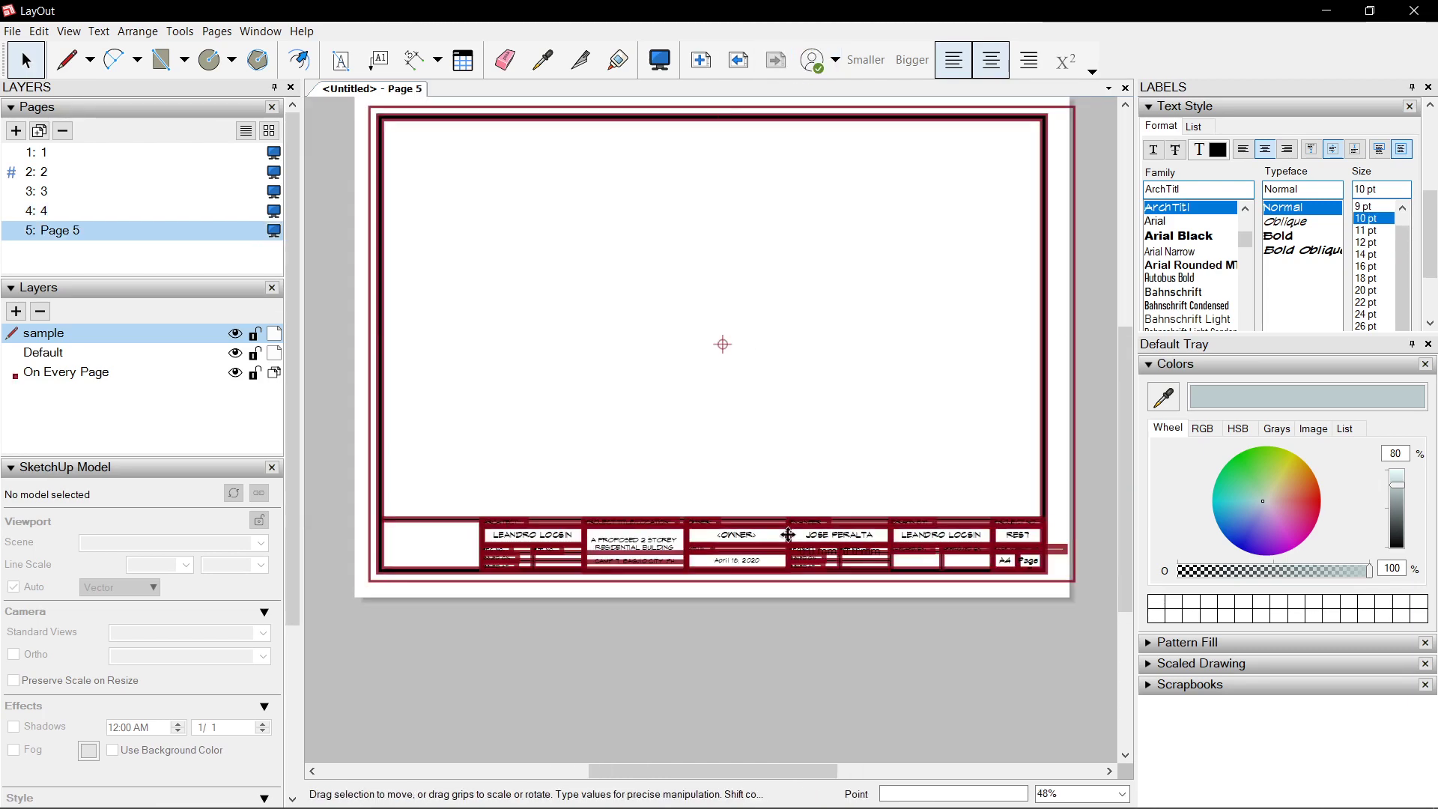
pyautogui.click(752, 68)
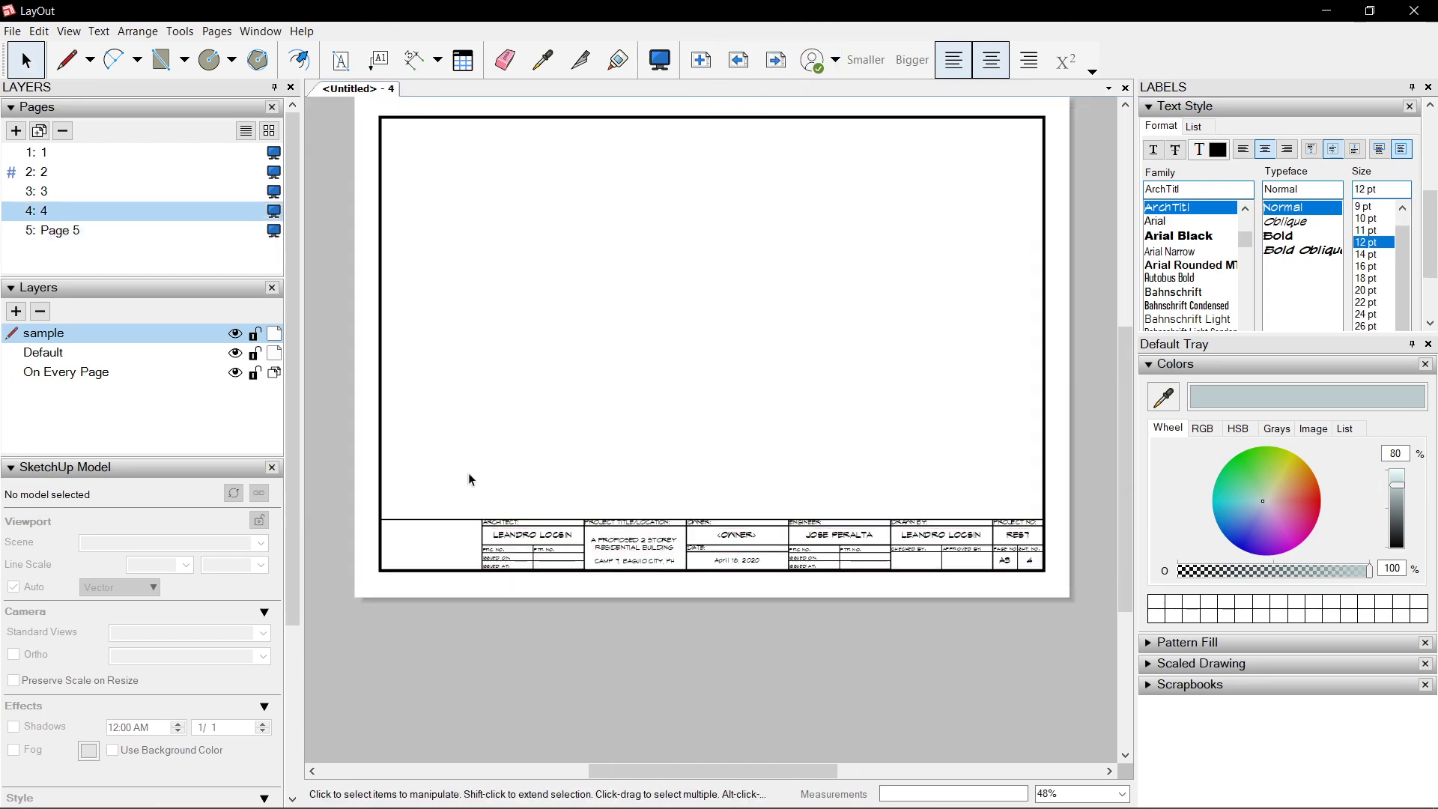
# Try locking the On Every Page layer to protect the title block from the Eraser tool
pyautogui.click(490, 512)
pyautogui.click(256, 373)
pyautogui.press('e')
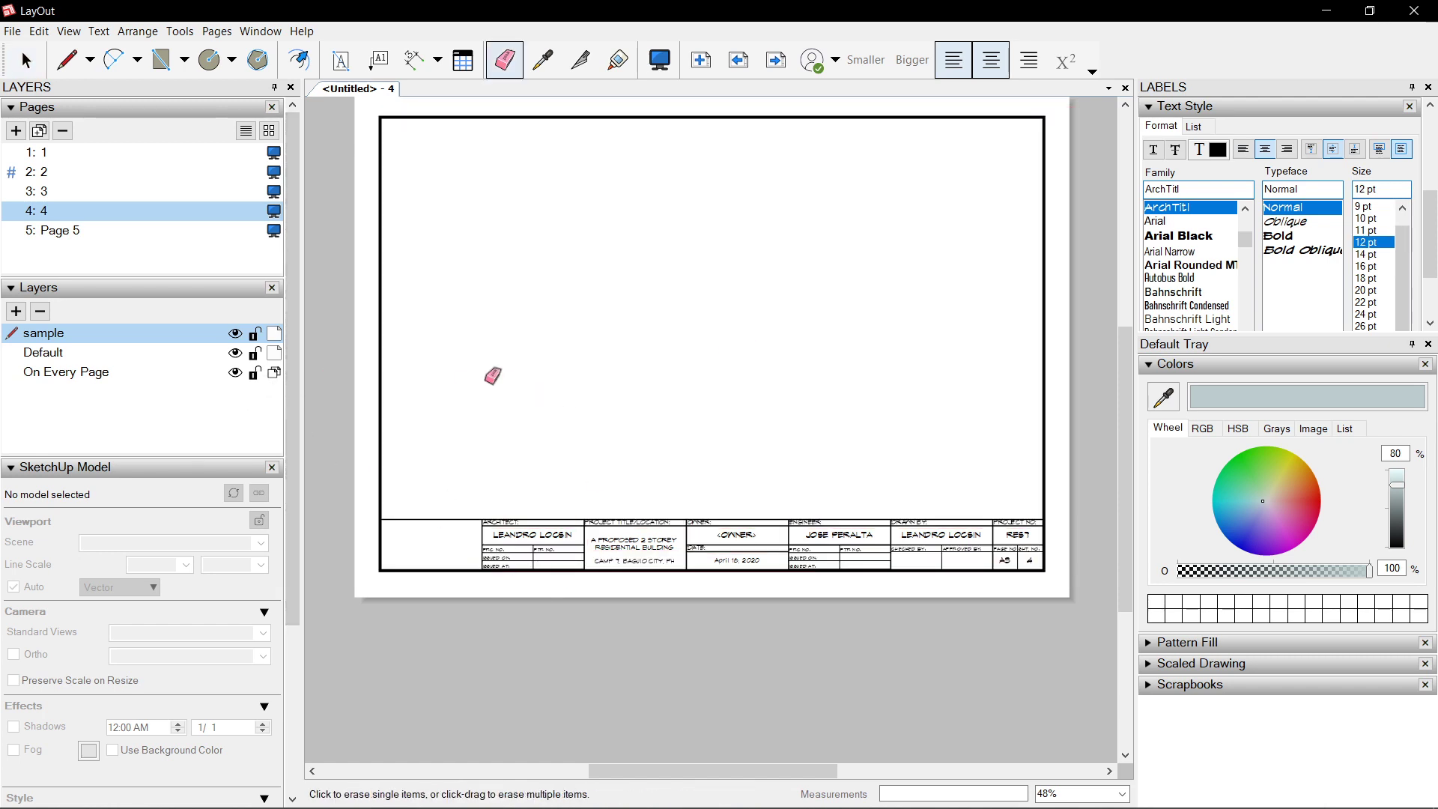
pyautogui.press('space')
# Open the vertical copyright notice beside the border for editing and set its text size to 12 pt
pyautogui.scroll(3, 525, 337)
pyautogui.click(560, 298)
pyautogui.doubleClick(561, 298)
pyautogui.click(1365, 242)
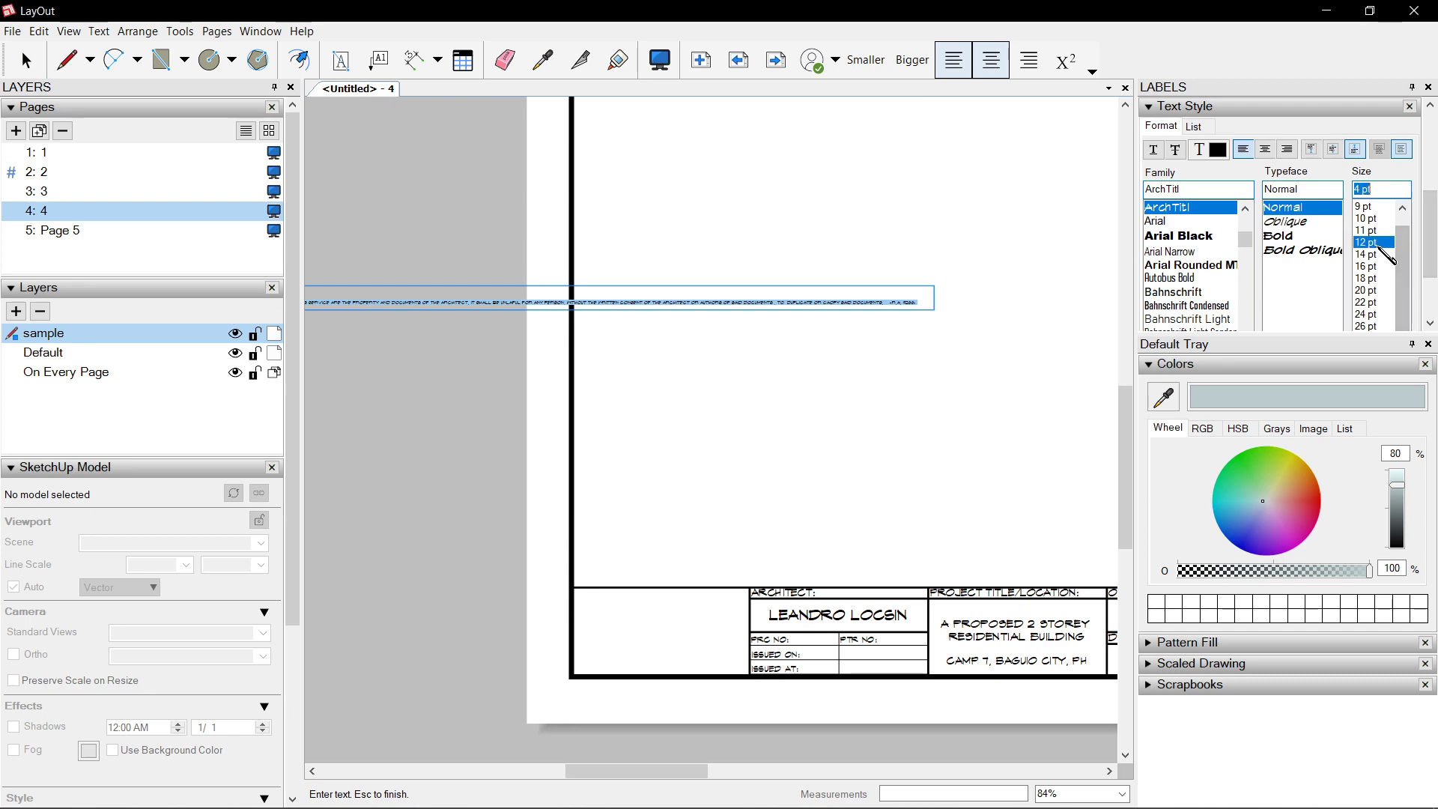
pyautogui.scroll(2, 420, 240)
pyautogui.scroll(-1, 419, 240)
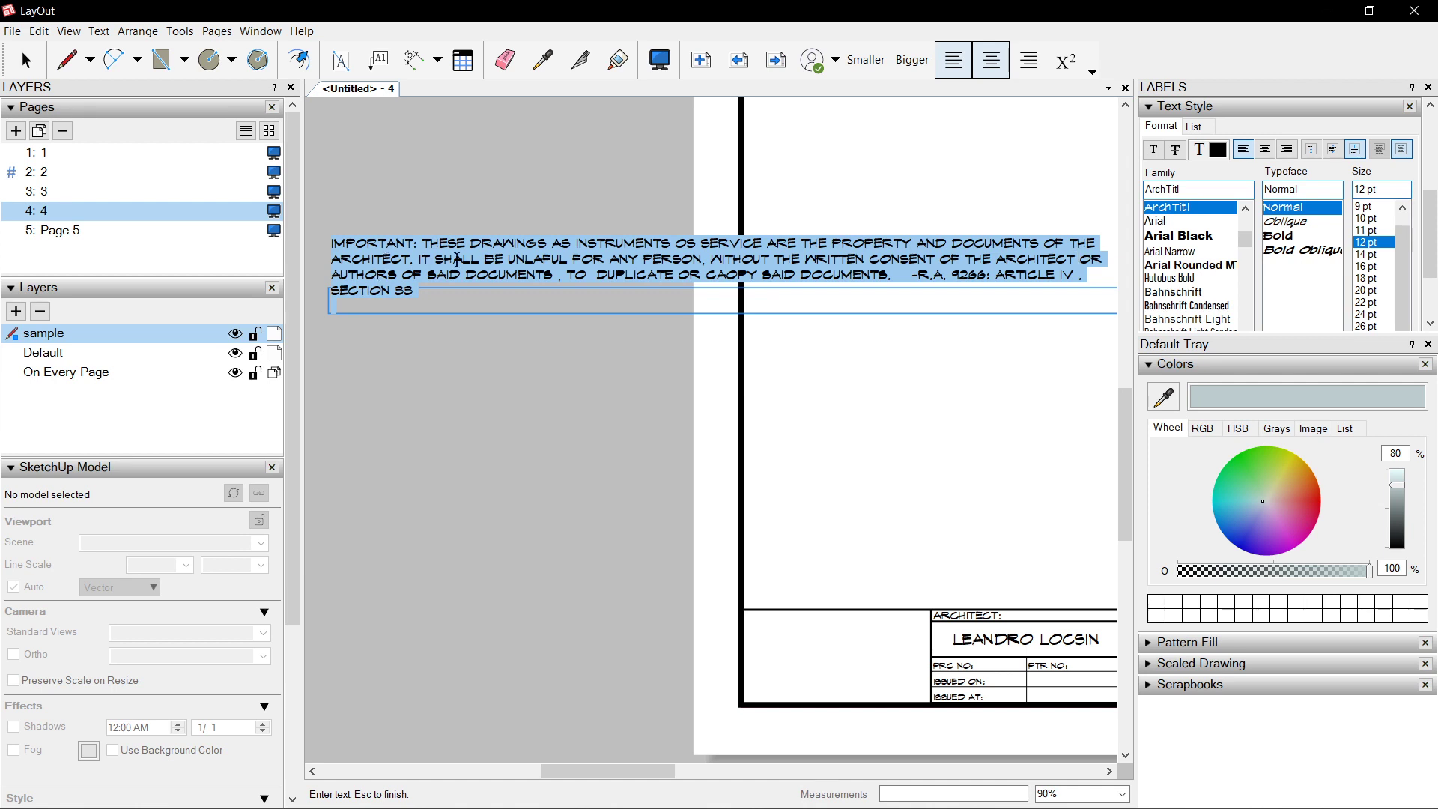
# Correct the notice's misspelled words to UNLAWFUL and COPY, and finish editing the text
pyautogui.click(543, 256)
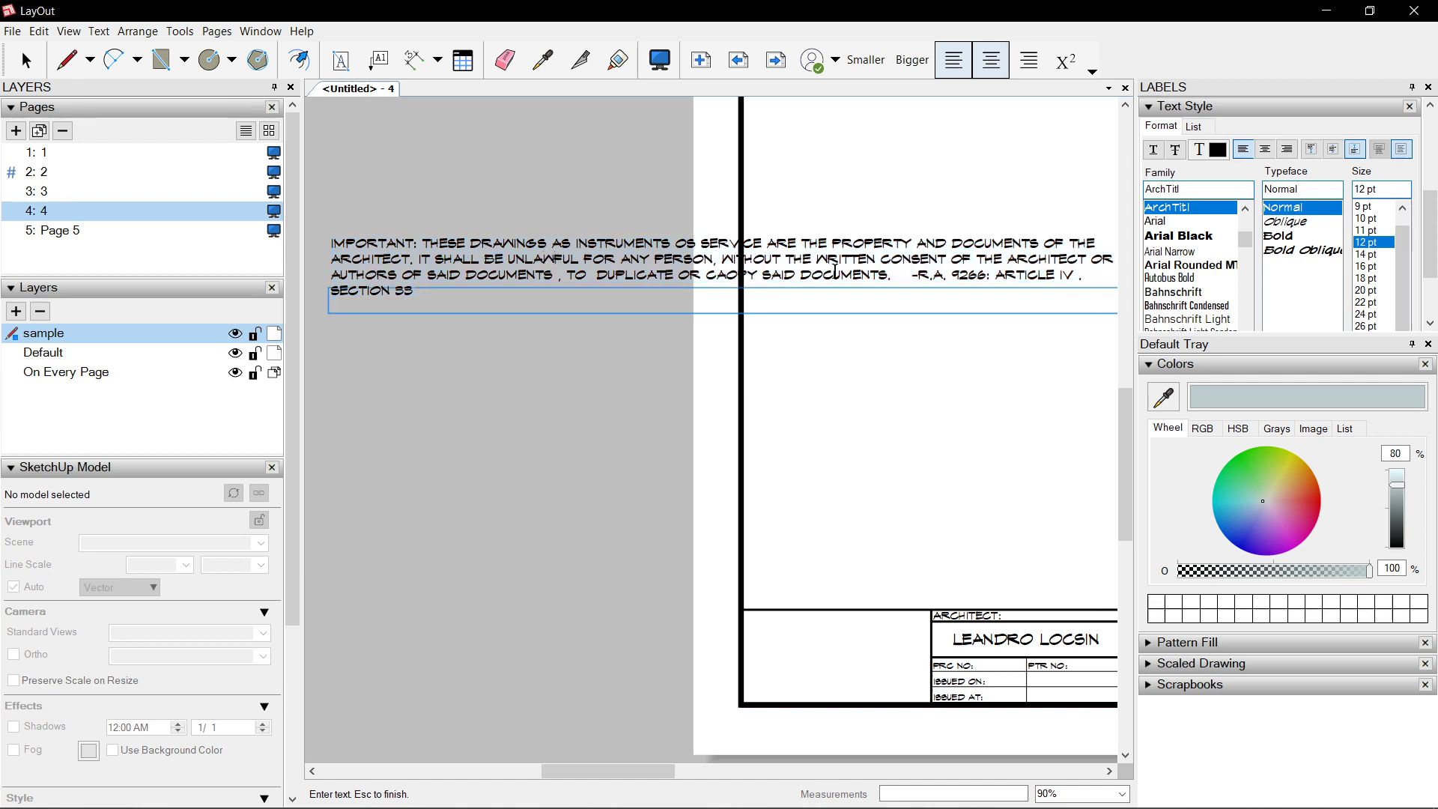
pyautogui.hotkey('ctrl', 'a')
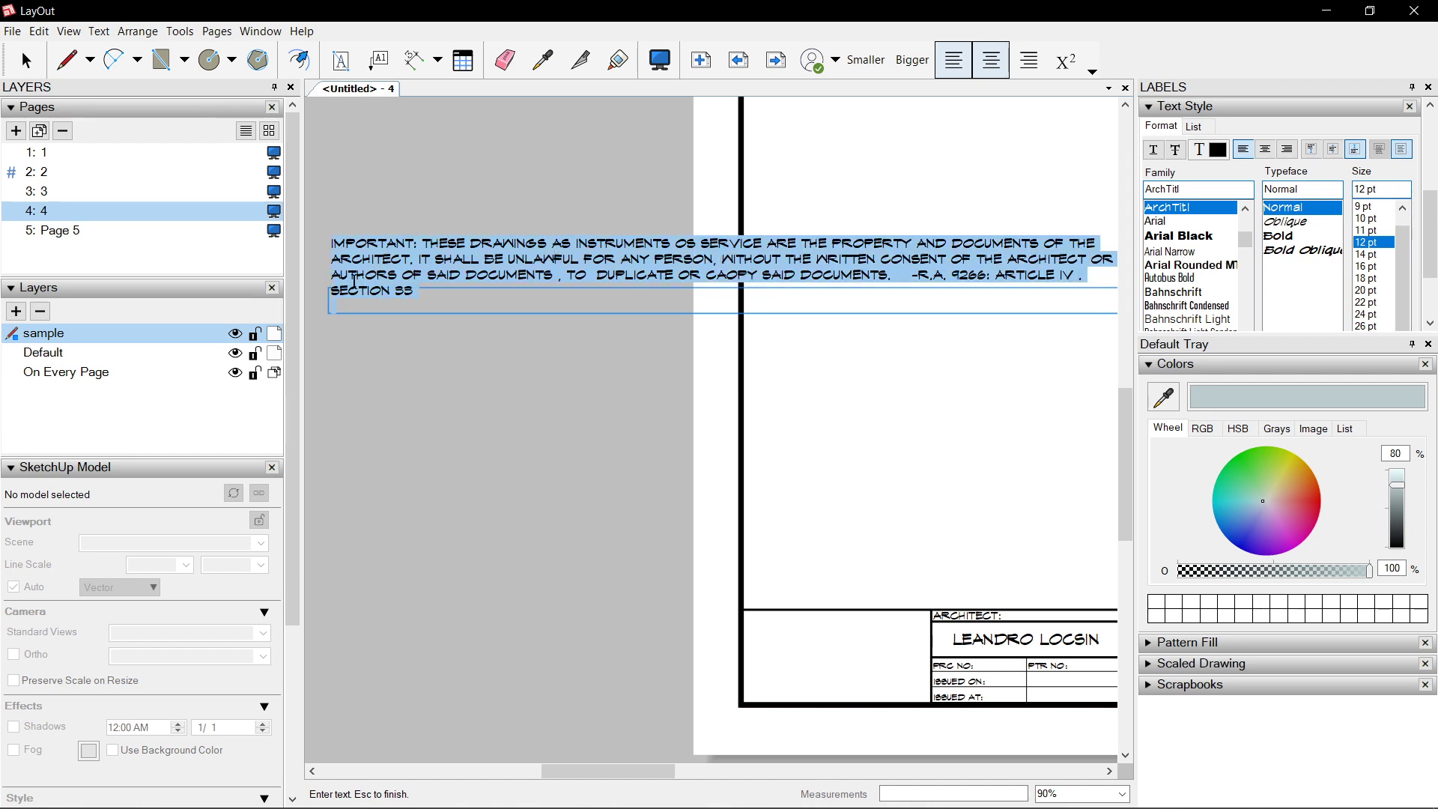
pyautogui.click(735, 282)
pyautogui.doubleClick(734, 274)
pyautogui.click(728, 274)
pyautogui.press('BackSpace')
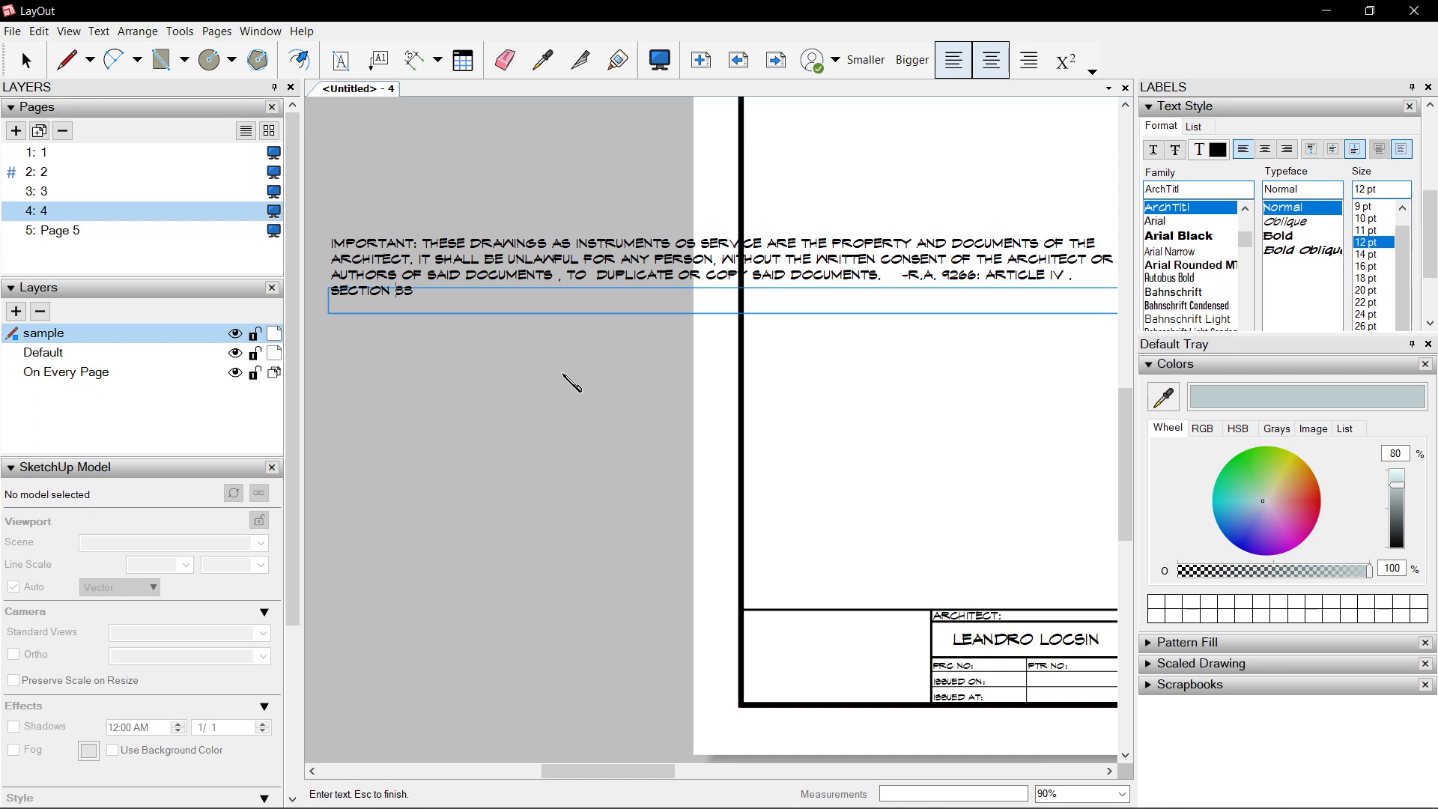
pyautogui.press('Escape')
# Set the vertical copyright notice's text size to 10 pt
pyautogui.scroll(-3, 710, 674)
pyautogui.click(727, 257)
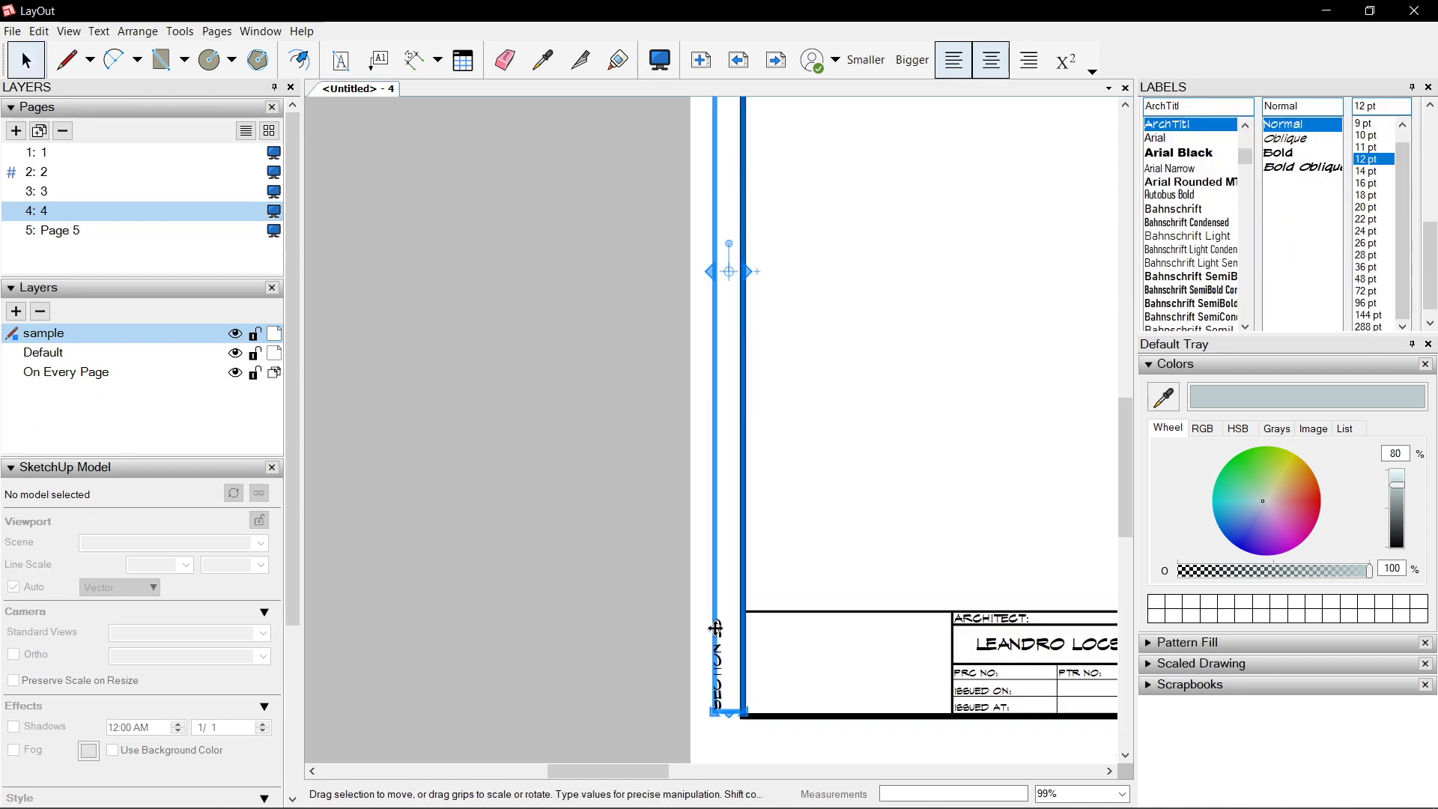
pyautogui.scroll(2, 729, 404)
pyautogui.click(1366, 135)
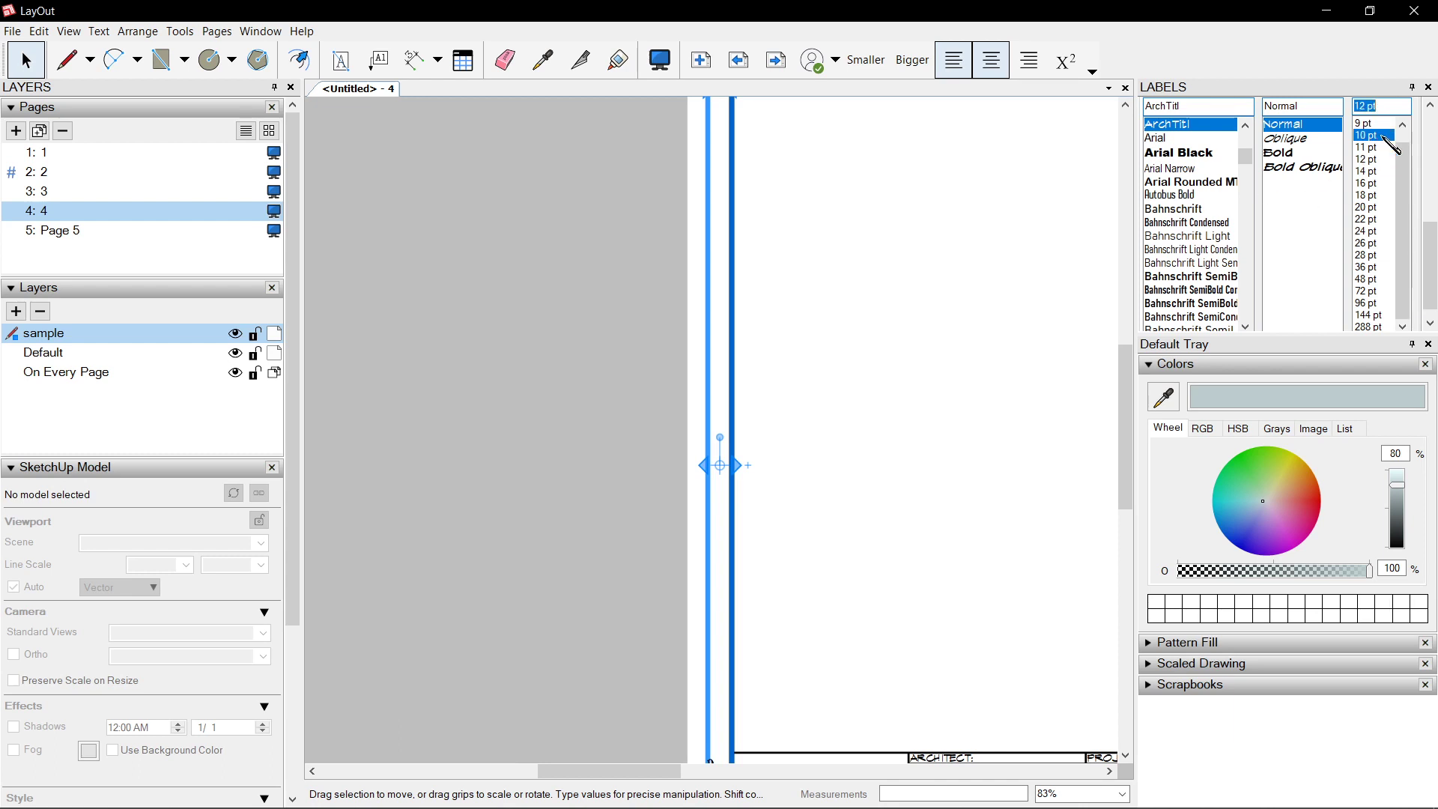
# Set the vertical copyright notice's text size to 8 pt and resize its text box to fit beside the border
pyautogui.moveTo(704, 466); pyautogui.dragTo(687, 463)
pyautogui.scroll(1, 1371, 224)
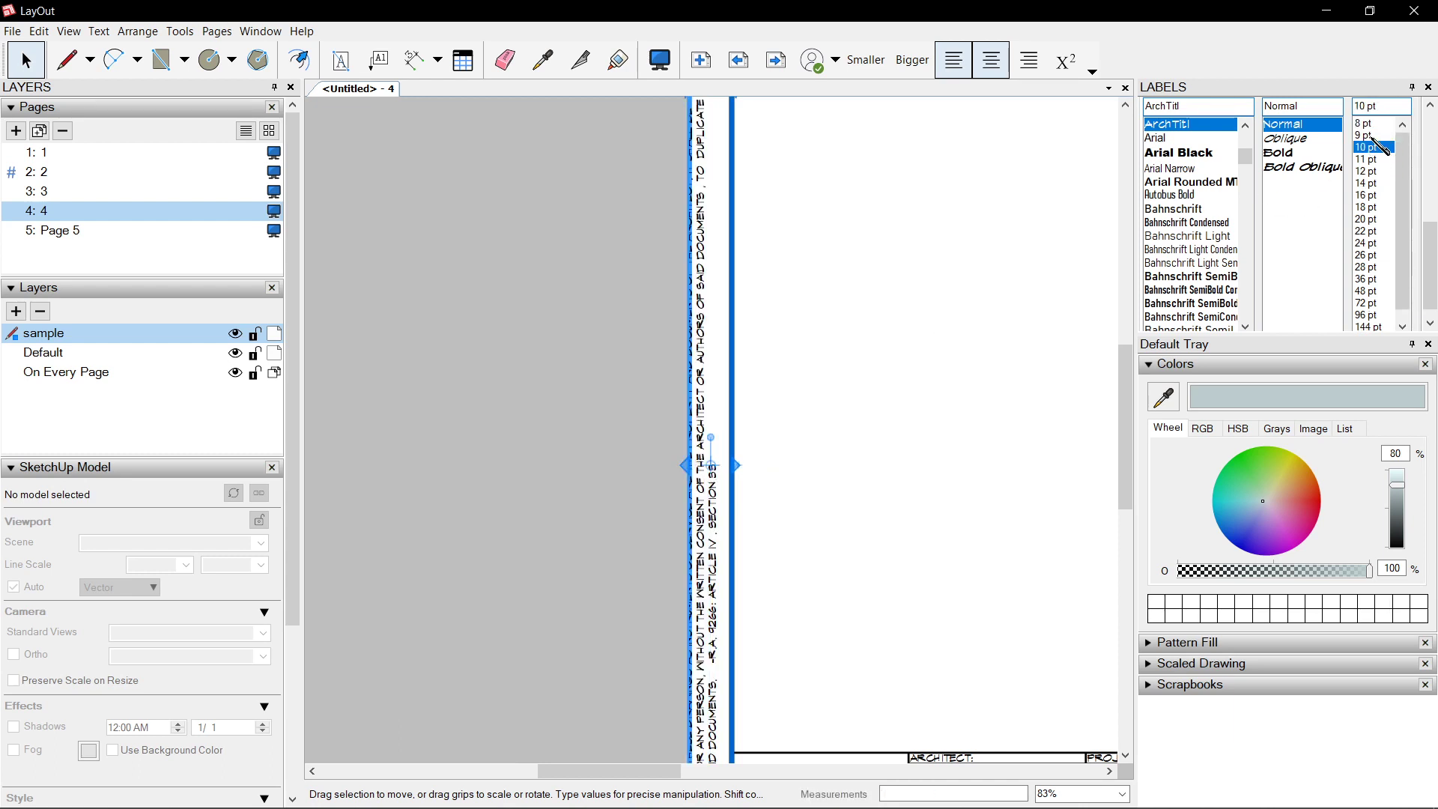
pyautogui.click(1366, 123)
pyautogui.scroll(-2, 727, 402)
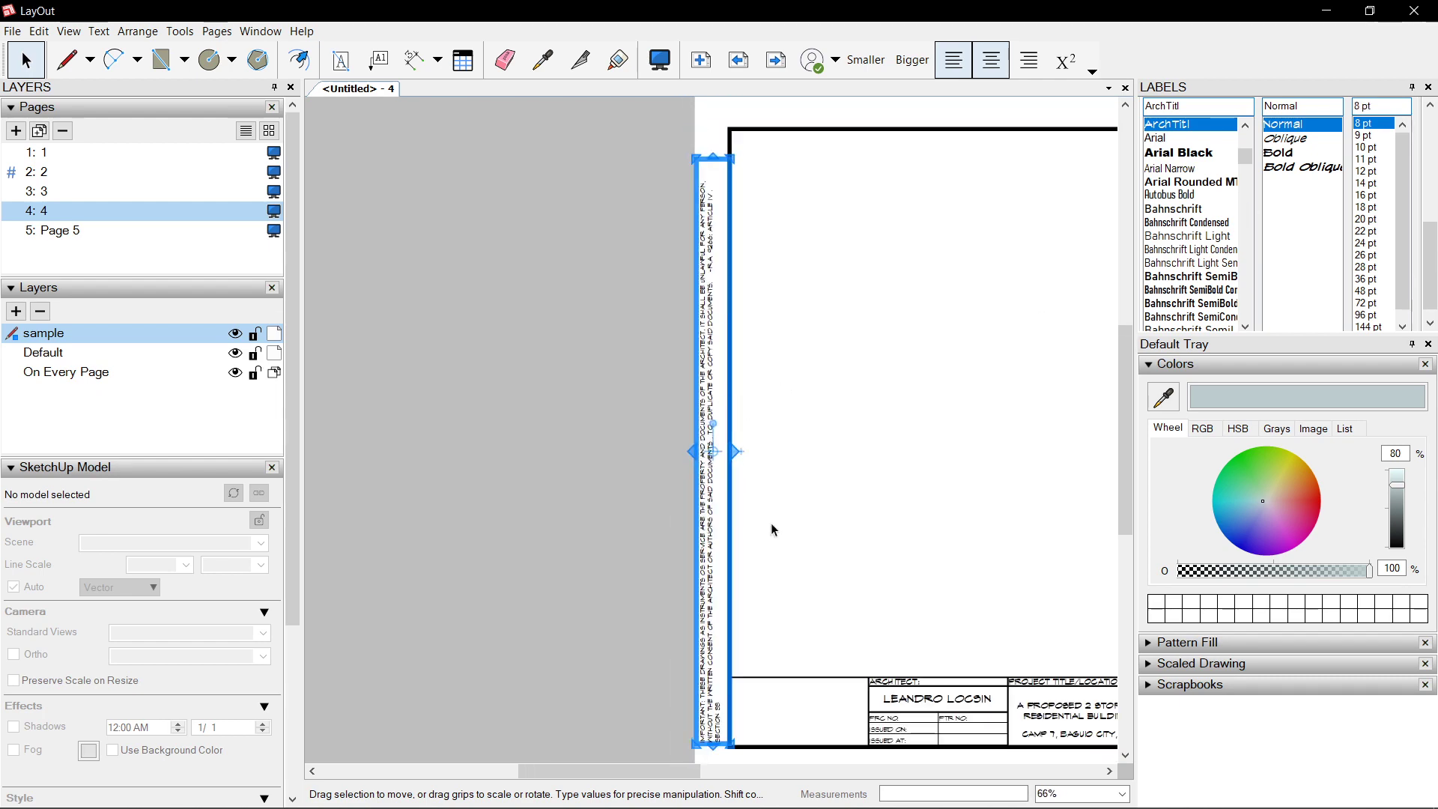
pyautogui.scroll(1, 818, 455)
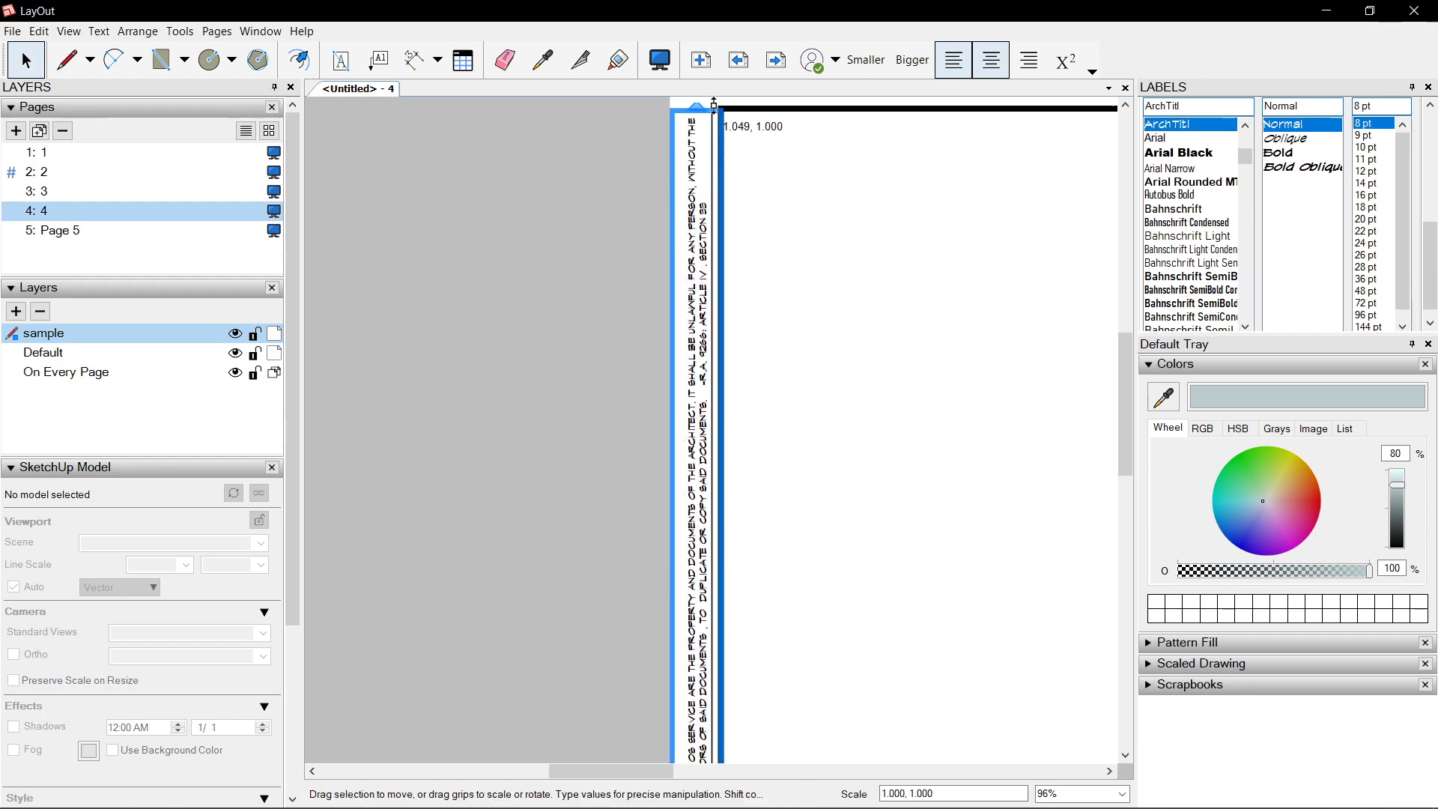
pyautogui.scroll(-2, 787, 272)
pyautogui.scroll(2, 832, 514)
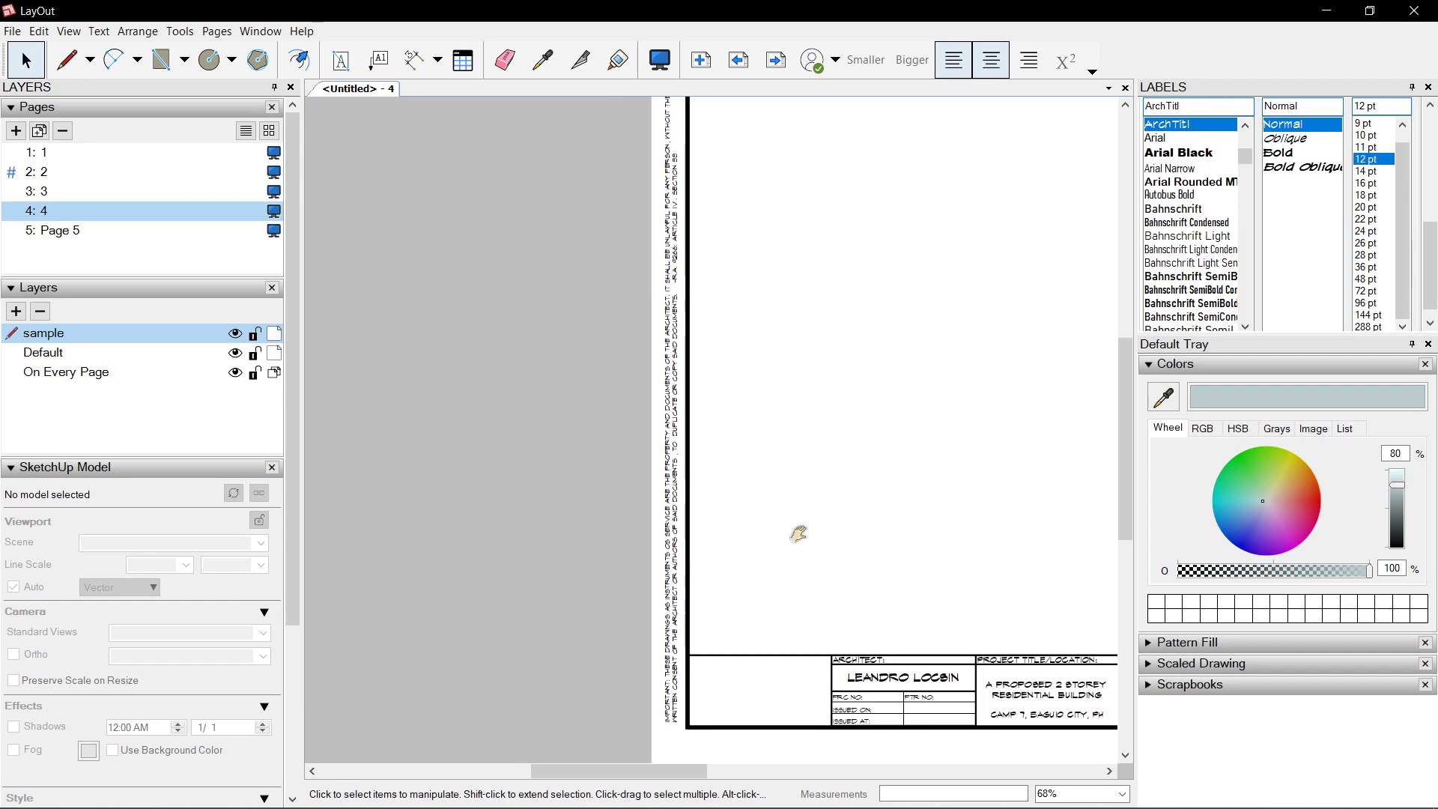
pyautogui.scroll(1, 645, 502)
pyautogui.click(675, 442)
pyautogui.scroll(-3, 926, 409)
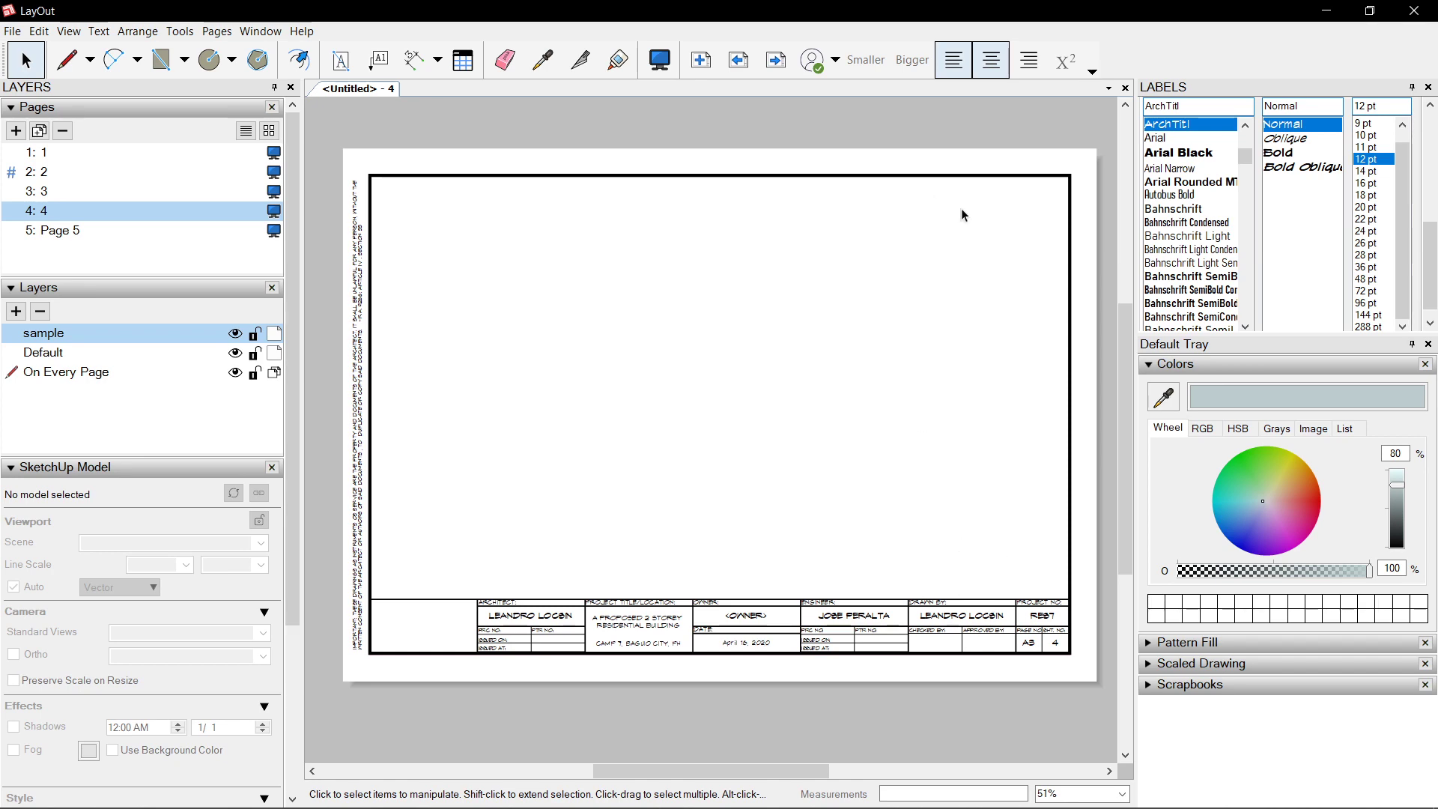
# Go to page 2 and draw a rectangle around the LAND USE & ZONING and LINE & GRADE entries of the reference image
pyautogui.click(756, 65)
pyautogui.click(756, 65)
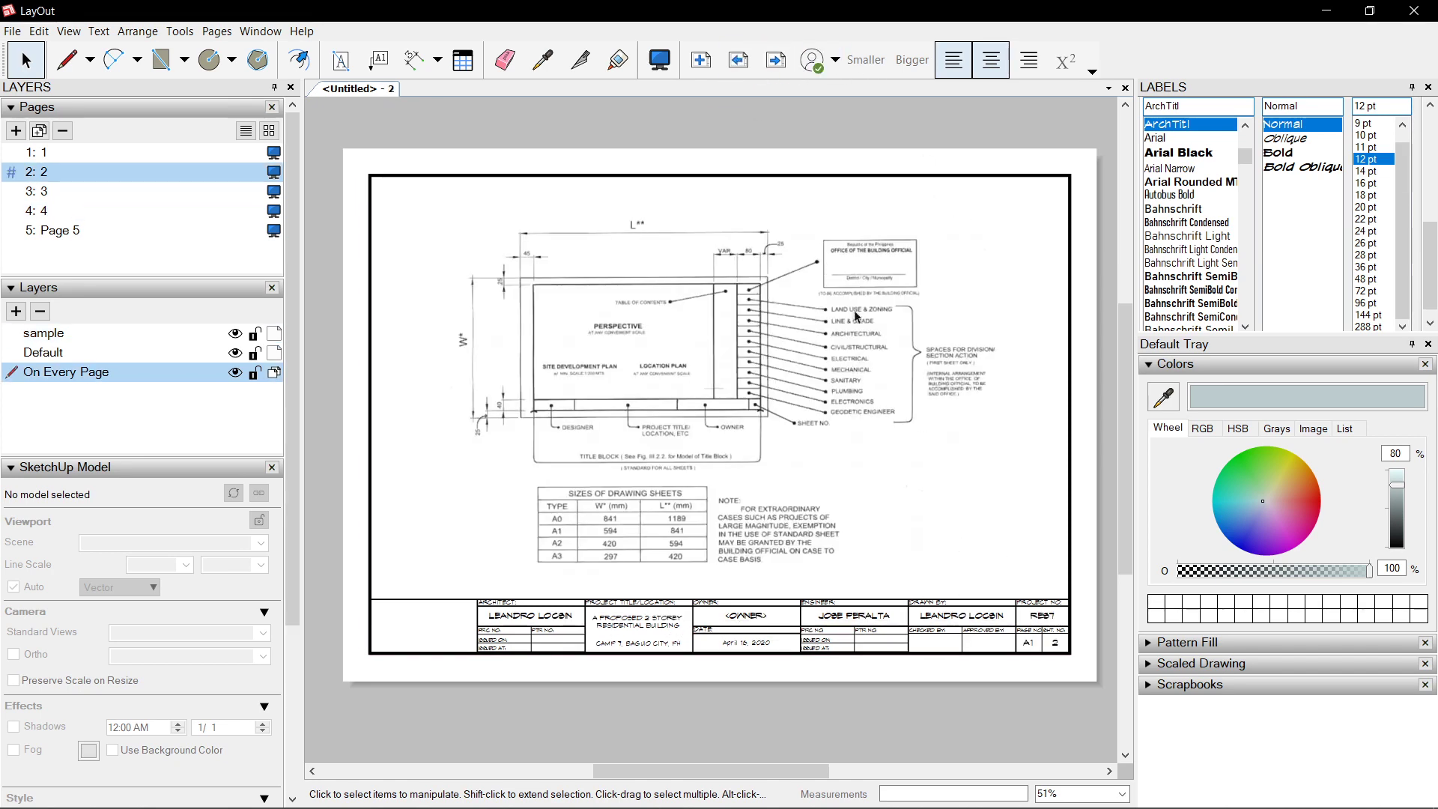
pyautogui.scroll(5, 905, 370)
pyautogui.moveTo(637, 249)
pyautogui.mouseDown(button='middle')
pyautogui.moveTo(831, 240)
pyautogui.moveTo(1007, 264)
pyautogui.mouseUp(button='middle')
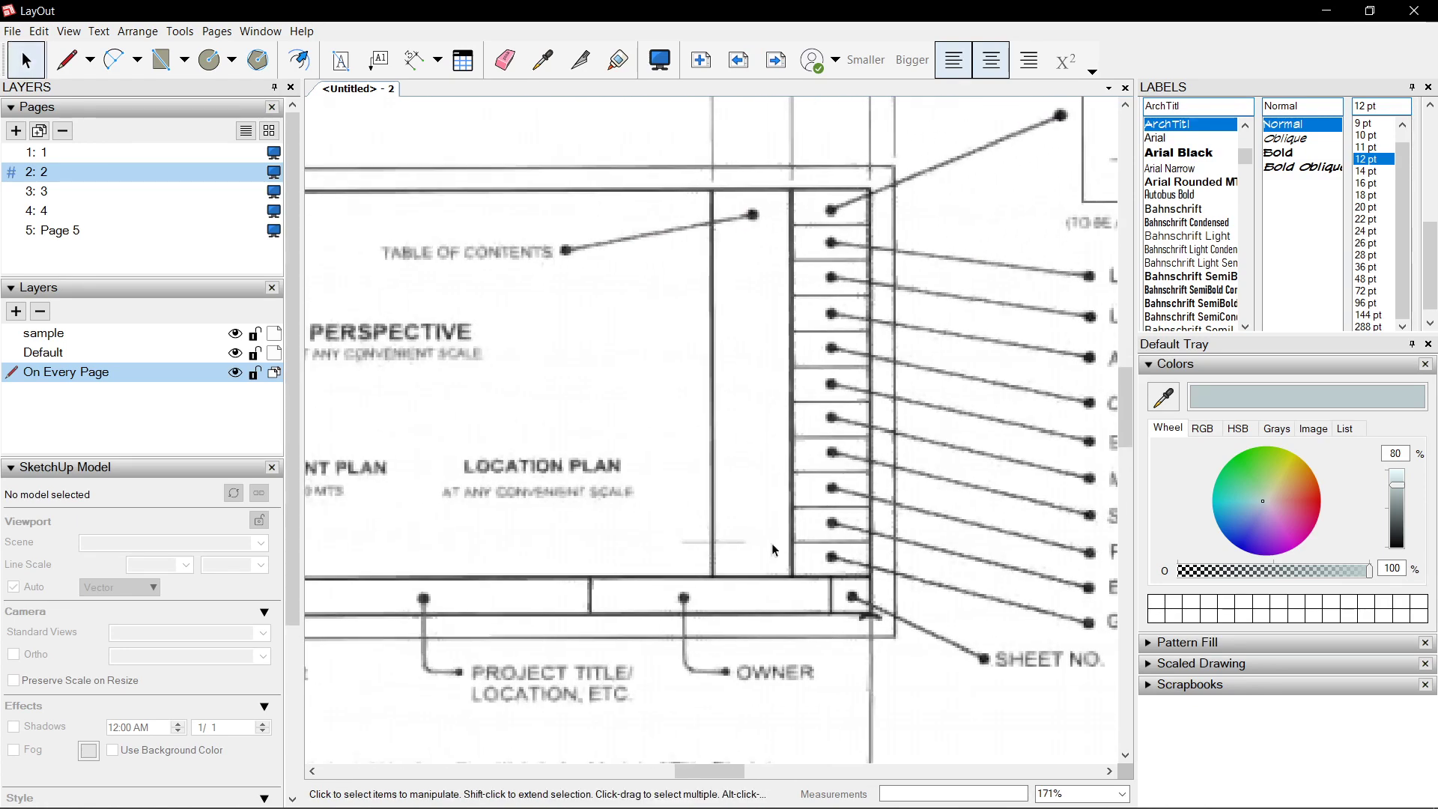
pyautogui.scroll(-4, 703, 191)
pyautogui.scroll(5, 604, 223)
pyautogui.press('r')
pyautogui.moveTo(581, 206); pyautogui.dragTo(896, 326)
pyautogui.press('space')
# Adjust the rectangle's left and top edges, and box the remaining entries from ARCHITECTURAL to GEODETIC ENGINEER below it
pyautogui.scroll(2, 584, 274)
pyautogui.click(567, 268)
pyautogui.moveTo(568, 258); pyautogui.dragTo(589, 258)
pyautogui.press('Escape')
pyautogui.scroll(1, 690, 236)
pyautogui.scroll(1, 690, 236)
pyautogui.click(737, 145)
pyautogui.moveTo(848, 142); pyautogui.dragTo(844, 172)
# Examine the boxed list of division entries on the reference image, from LAND USE & ZONING to GEODETIC ENGINEER
pyautogui.scroll(-2, 844, 172)
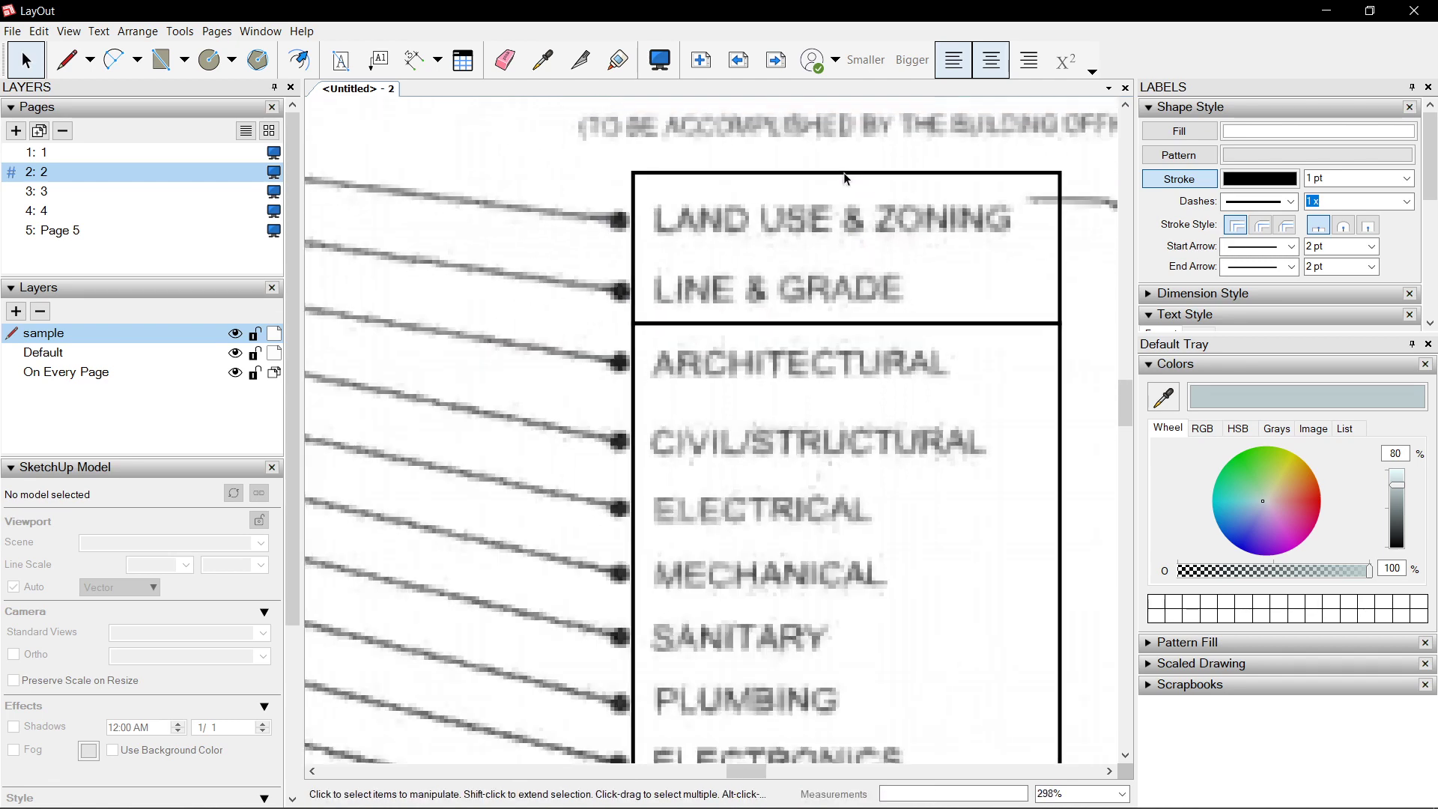
pyautogui.scroll(-3, 844, 172)
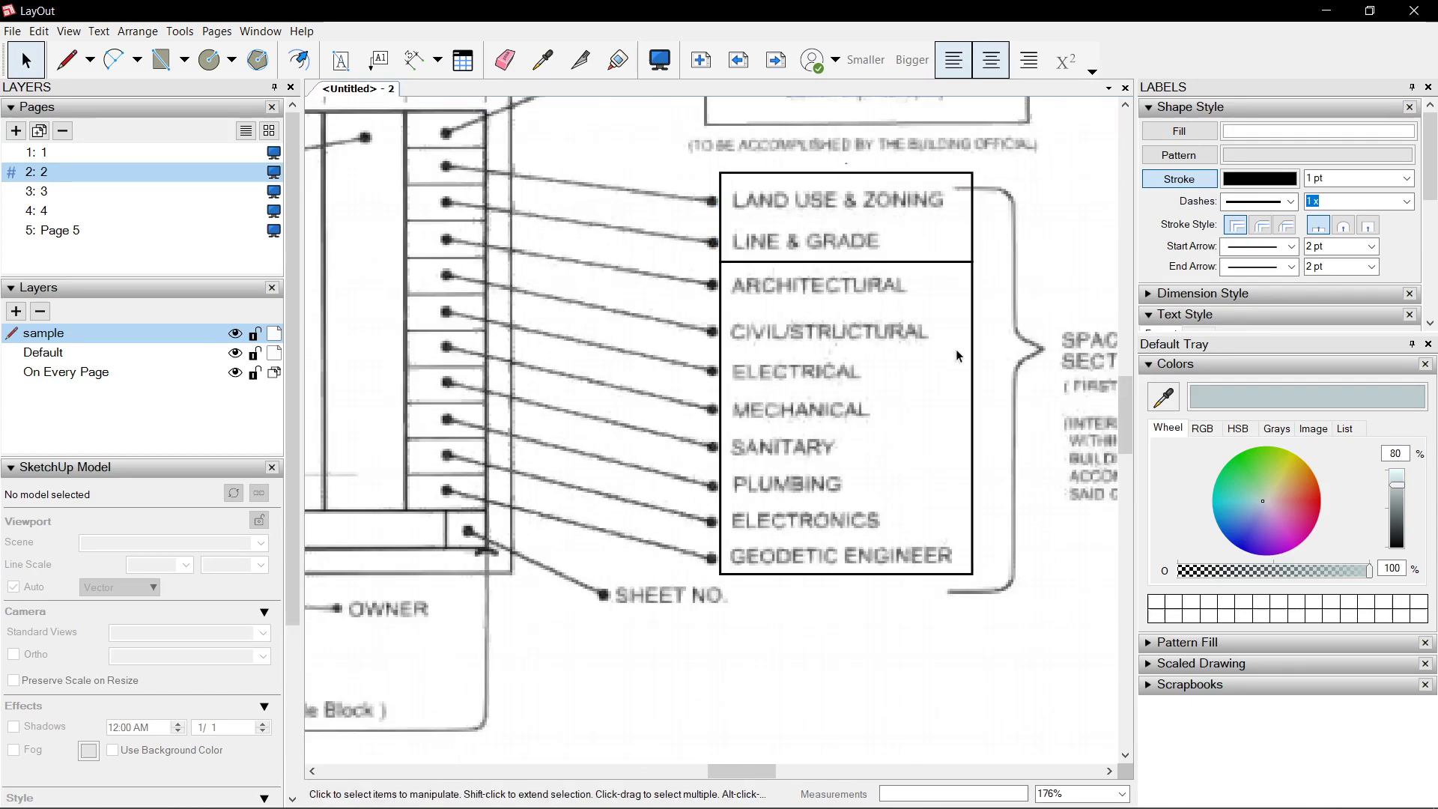
pyautogui.scroll(2, 929, 292)
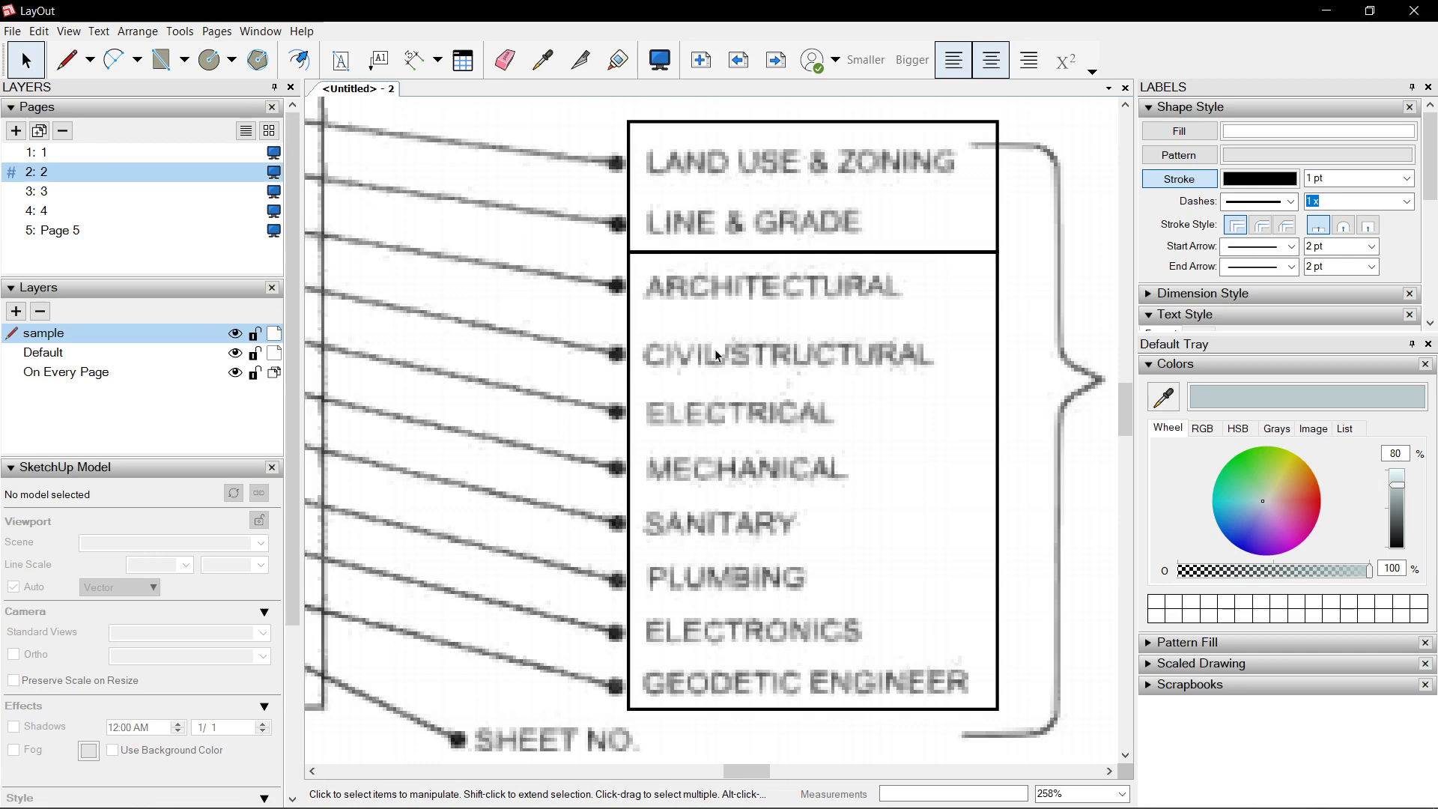
pyautogui.scroll(1, 689, 371)
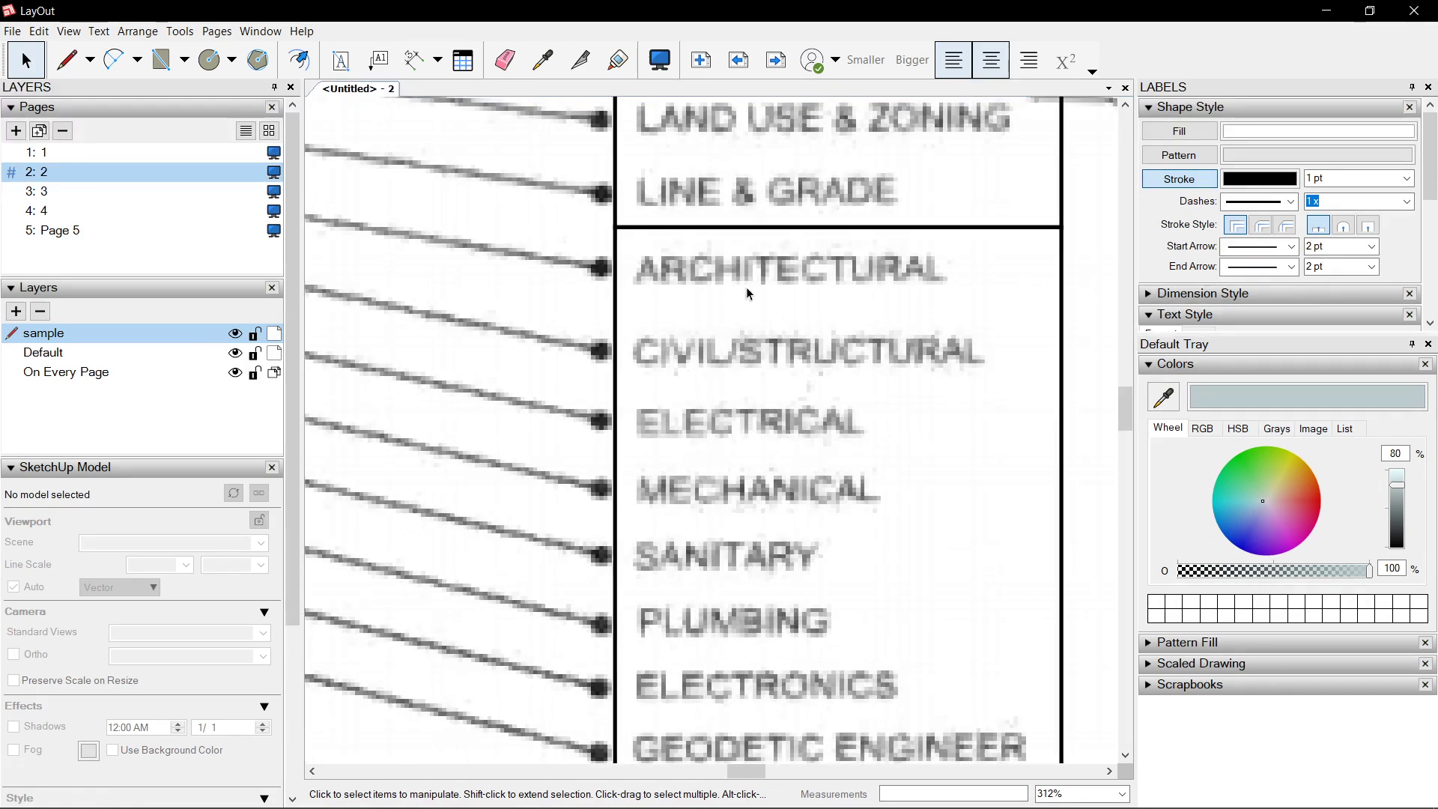
pyautogui.moveTo(782, 425); pyautogui.dragTo(800, 338, button='middle')
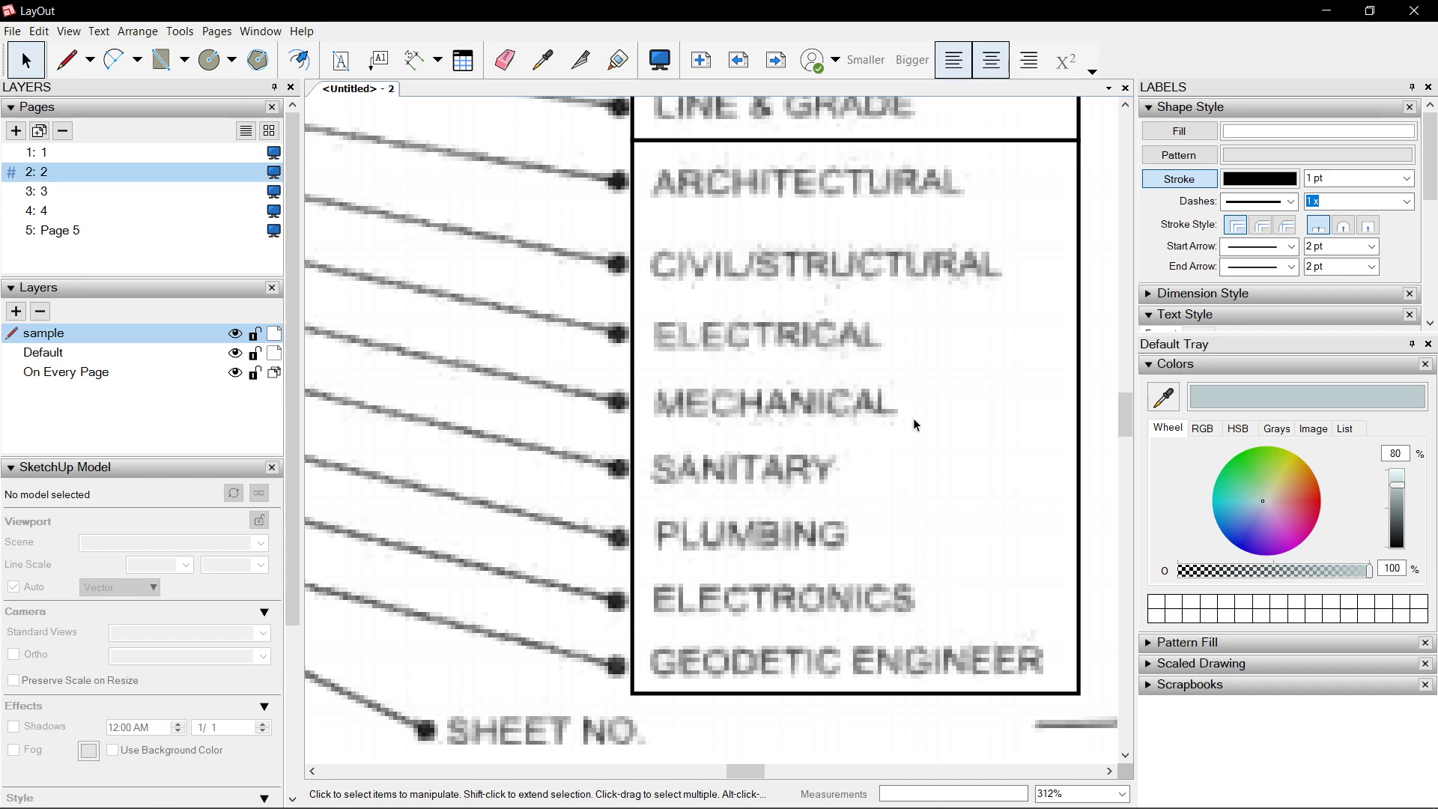
pyautogui.scroll(2, 913, 425)
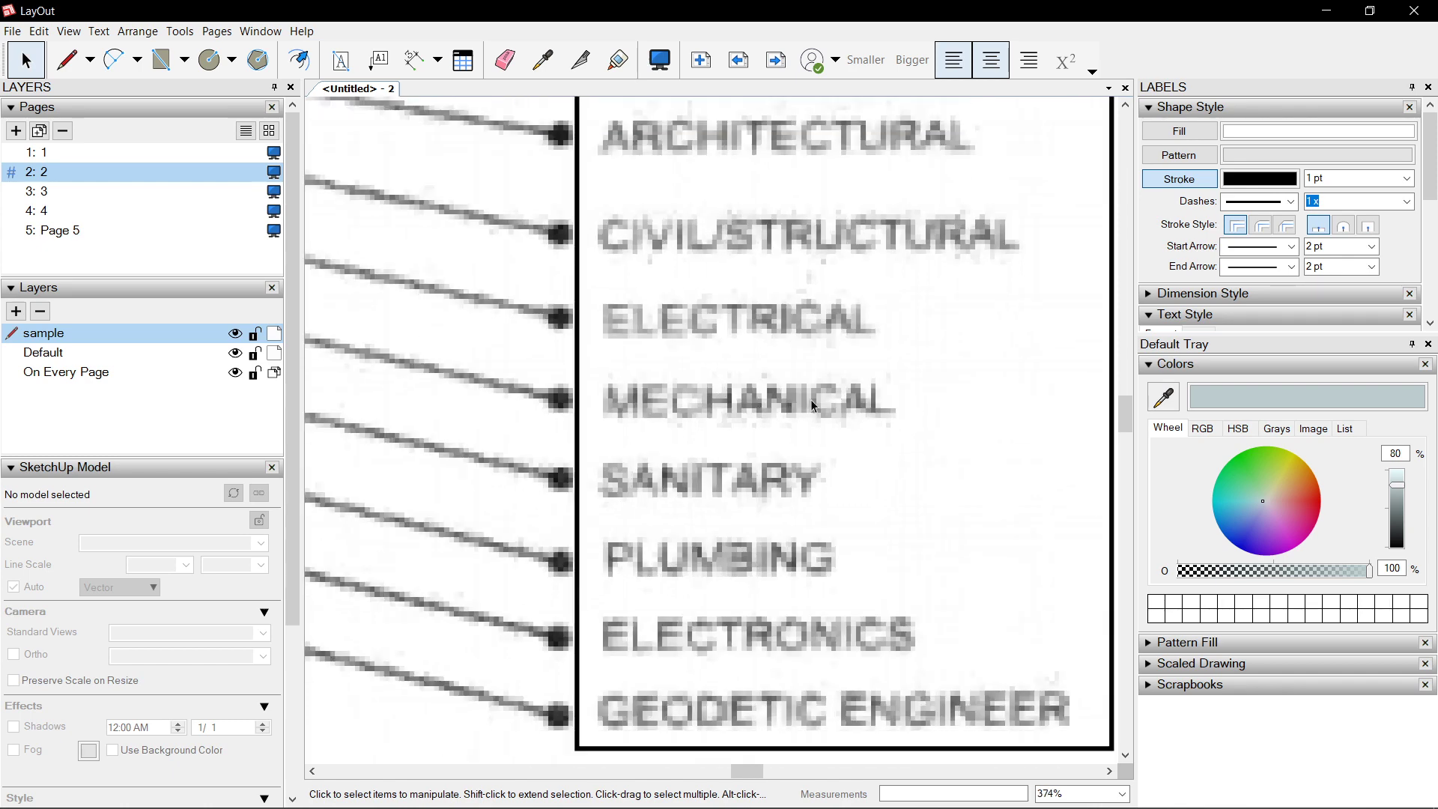
pyautogui.scroll(-1, 895, 397)
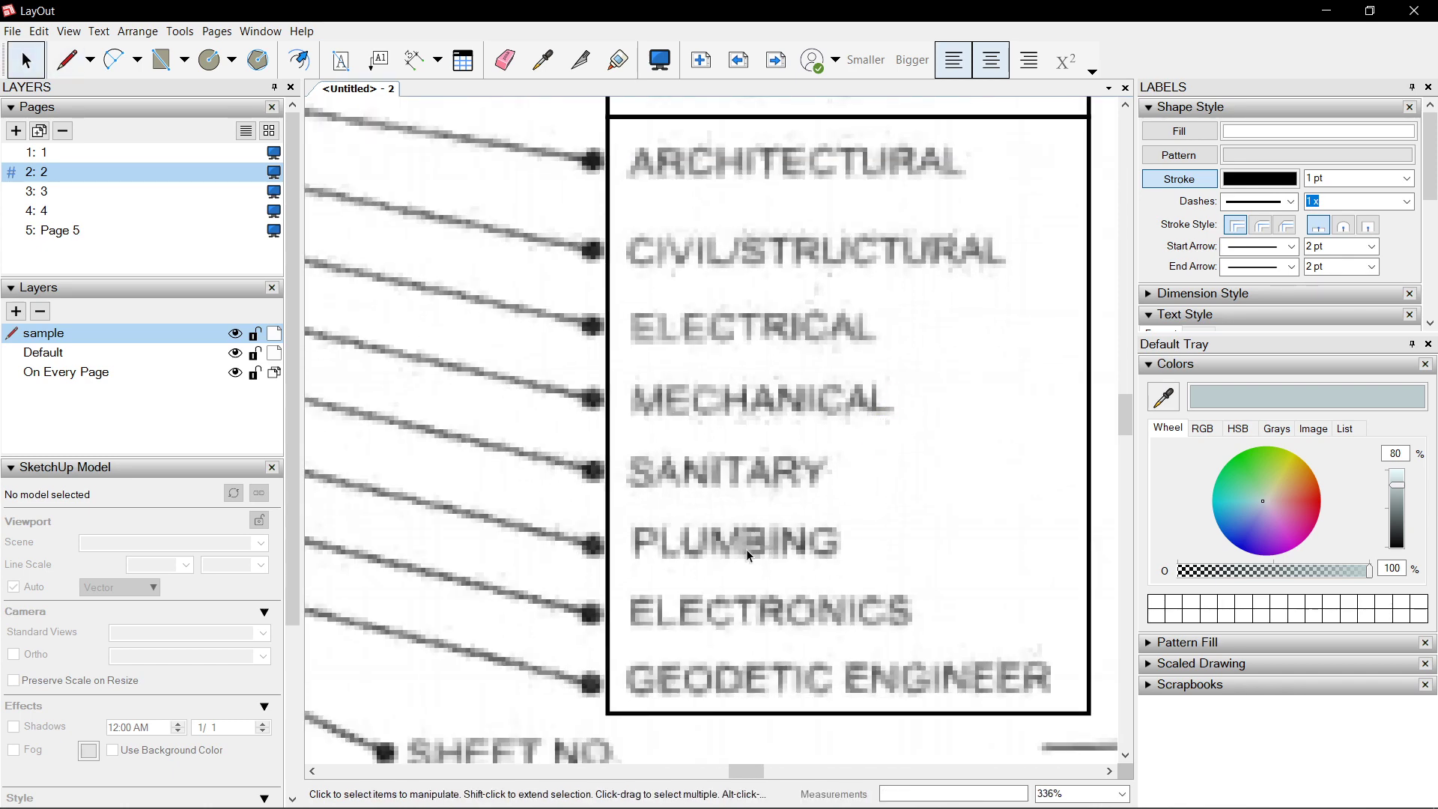
# Draw an angle bracket with two line segments joining the SANITARY and PLUMBING entries
pyautogui.scroll(2, 784, 456)
pyautogui.press('l')
pyautogui.click(845, 474)
pyautogui.click(904, 524)
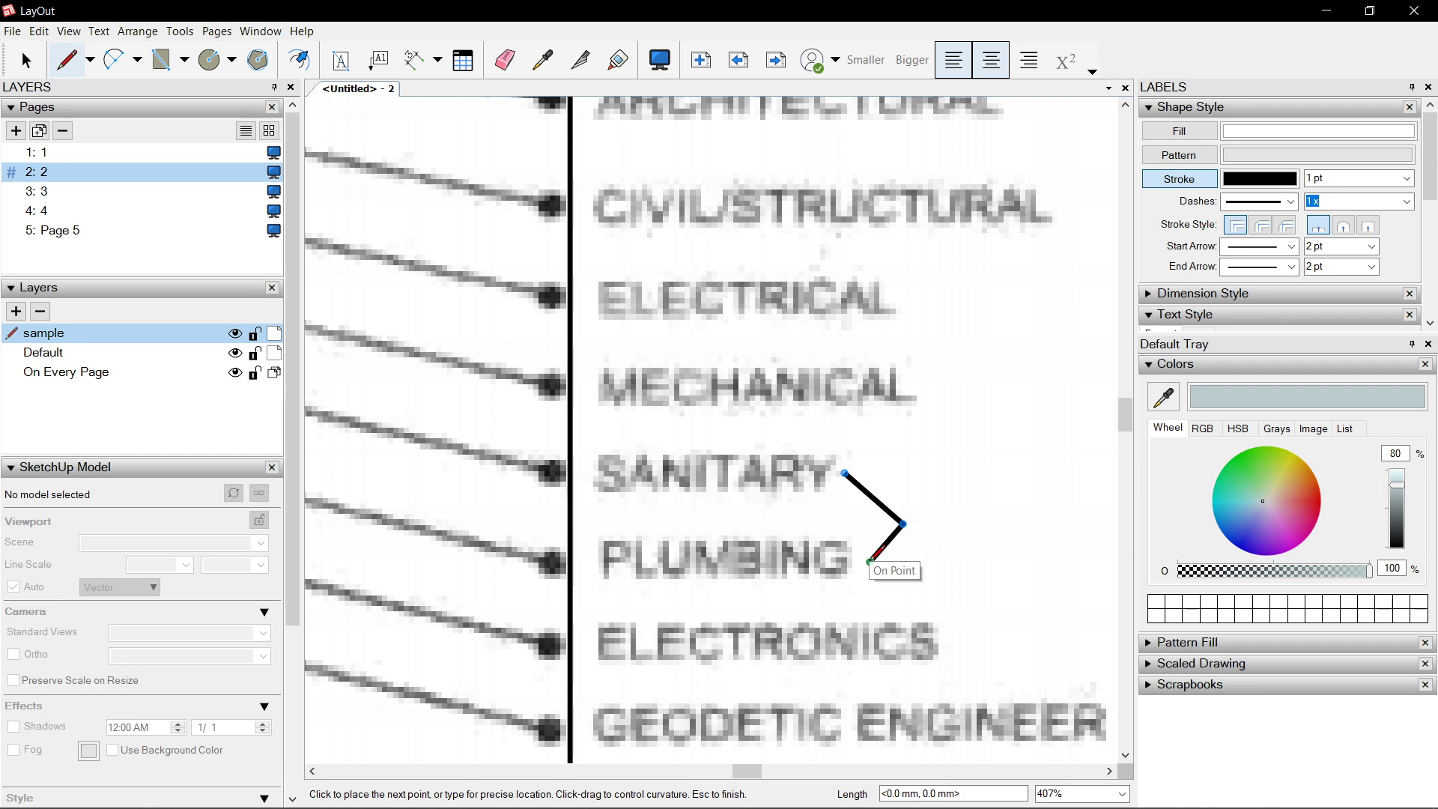
pyautogui.click(870, 561)
pyautogui.press('space')
pyautogui.scroll(-1, 920, 536)
pyautogui.moveTo(914, 536); pyautogui.dragTo(857, 496, button='middle')
pyautogui.scroll(1, 857, 496)
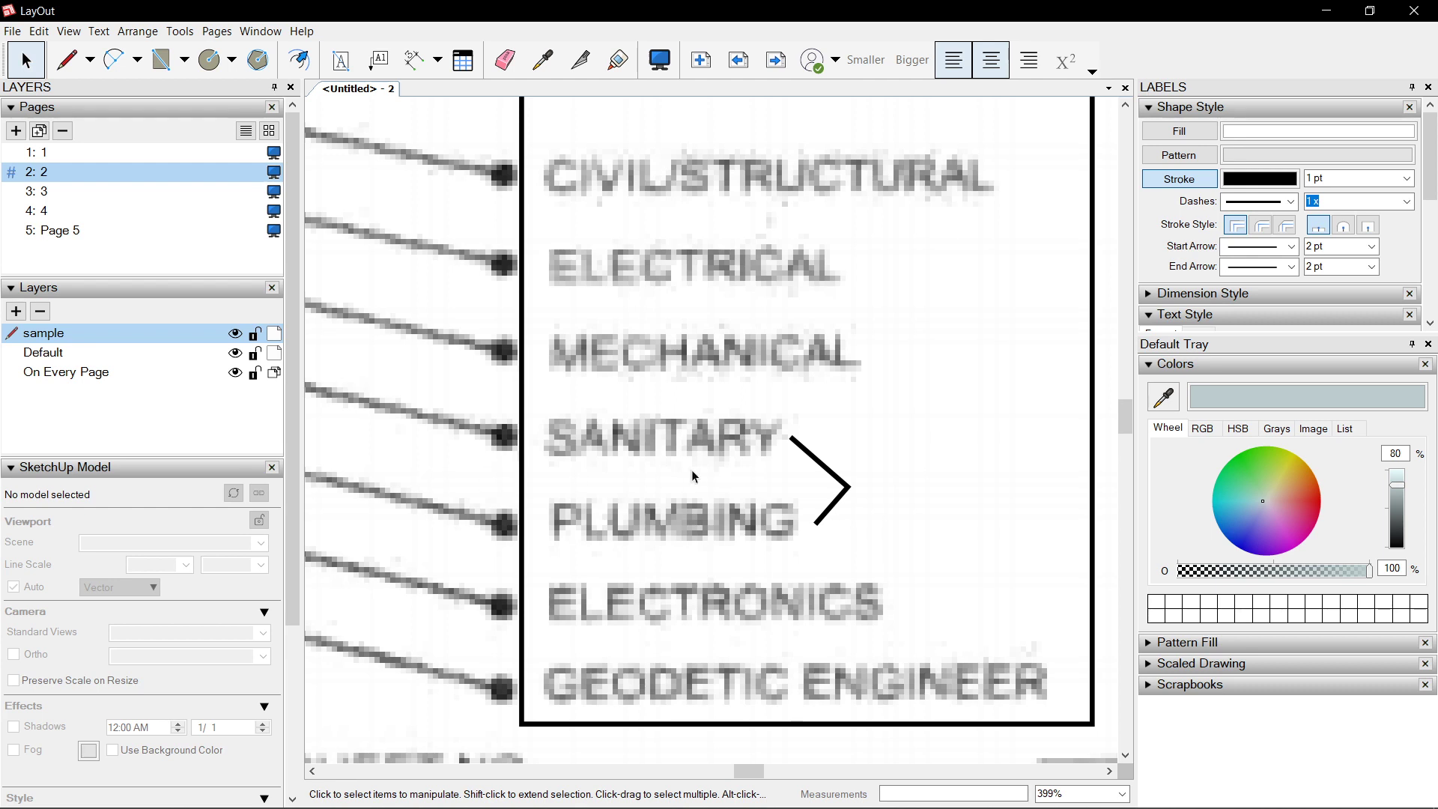
# Draw a short horizontal line directly after the ELECTRONICS entry
pyautogui.scroll(1, 895, 632)
pyautogui.press('l')
pyautogui.click(898, 595)
pyautogui.click(984, 596)
pyautogui.press('space')
pyautogui.click(950, 600)
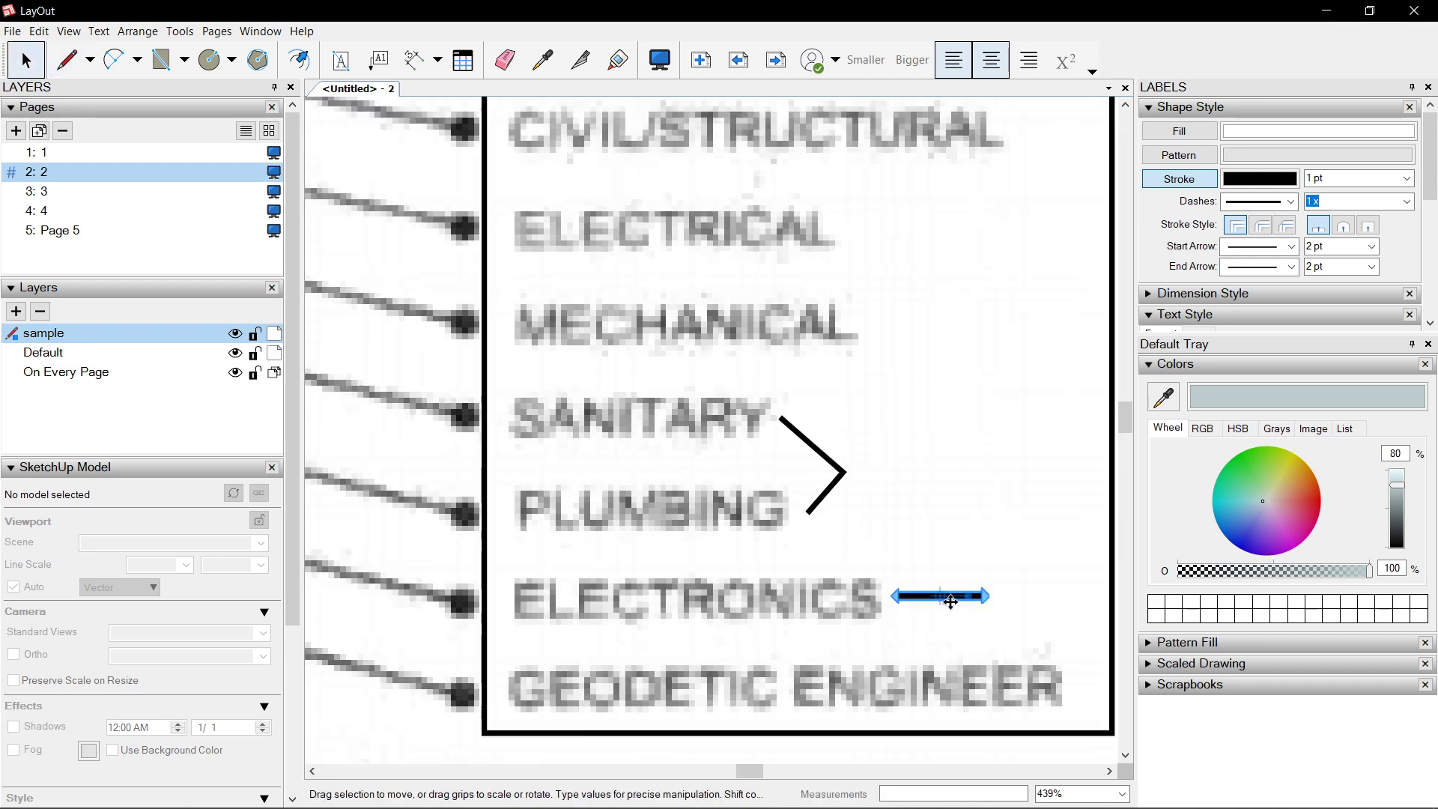
pyautogui.press('Escape')
pyautogui.scroll(3, 941, 599)
pyautogui.scroll(-1, 932, 533)
pyautogui.scroll(-2, 932, 540)
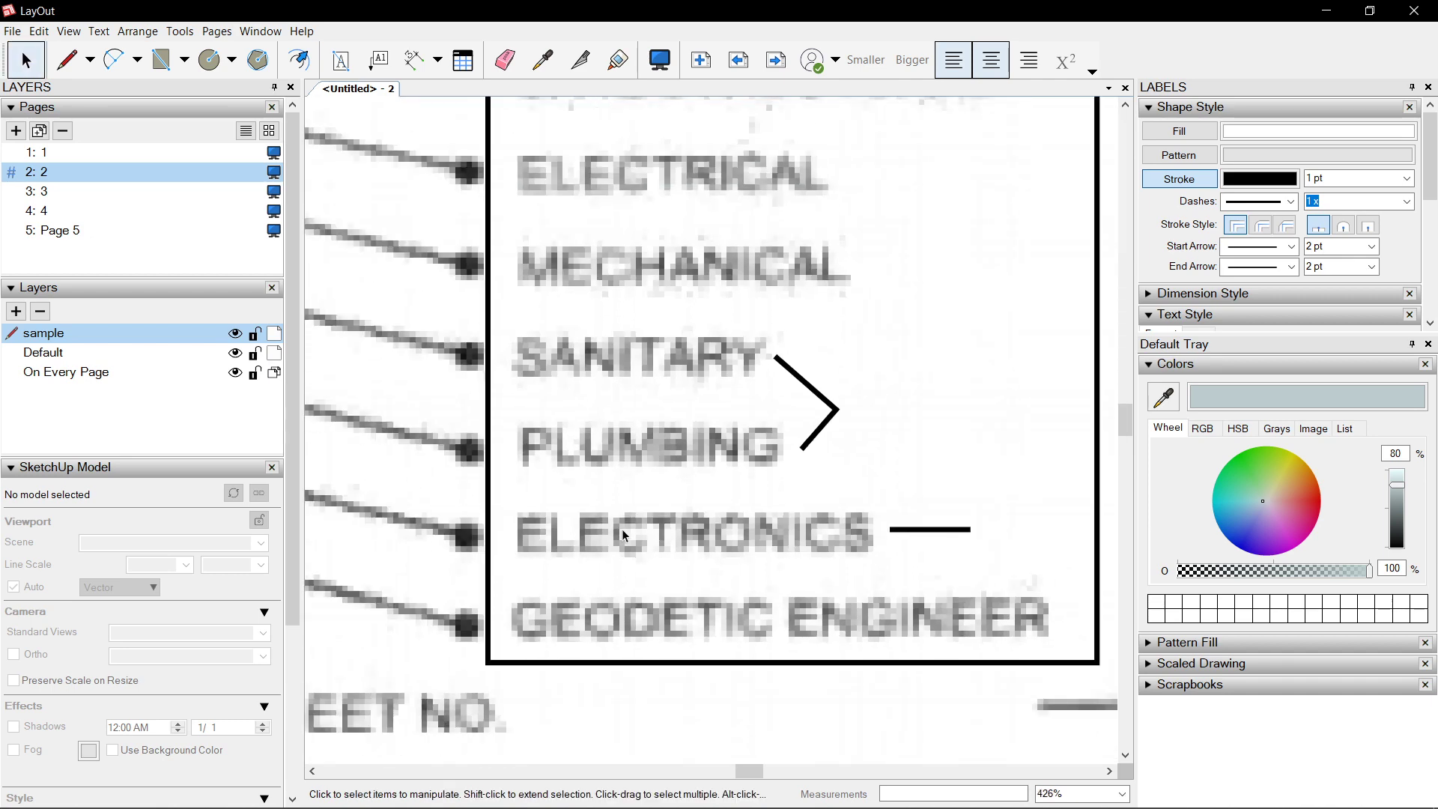
pyautogui.scroll(-4, 862, 540)
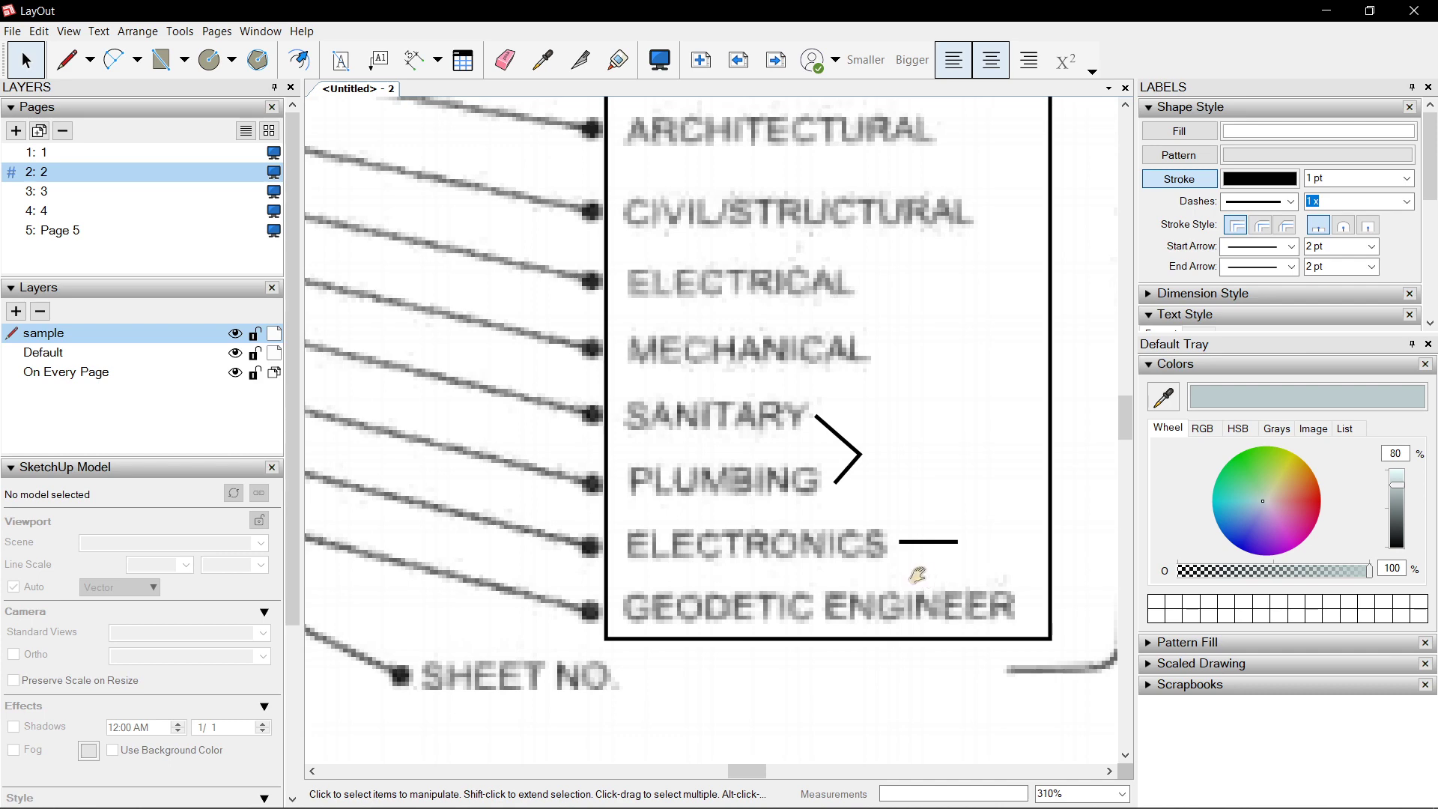
# Draw a horizontal line from the end of the GEODETIC ENGINEER entry to beyond the list's right edge
pyautogui.press('l')
pyautogui.click(893, 625)
pyautogui.scroll(-3, 900, 622)
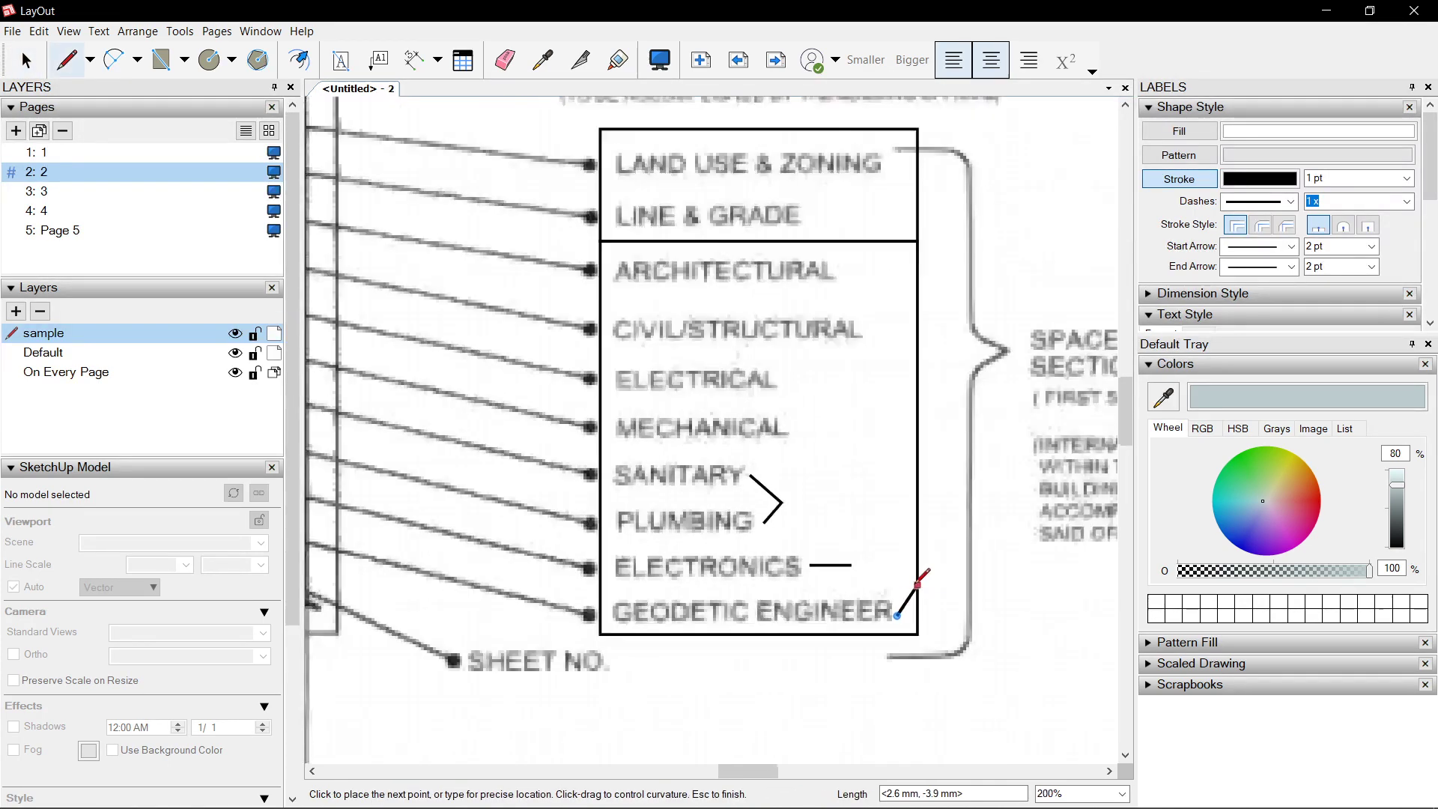
pyautogui.click(1015, 667)
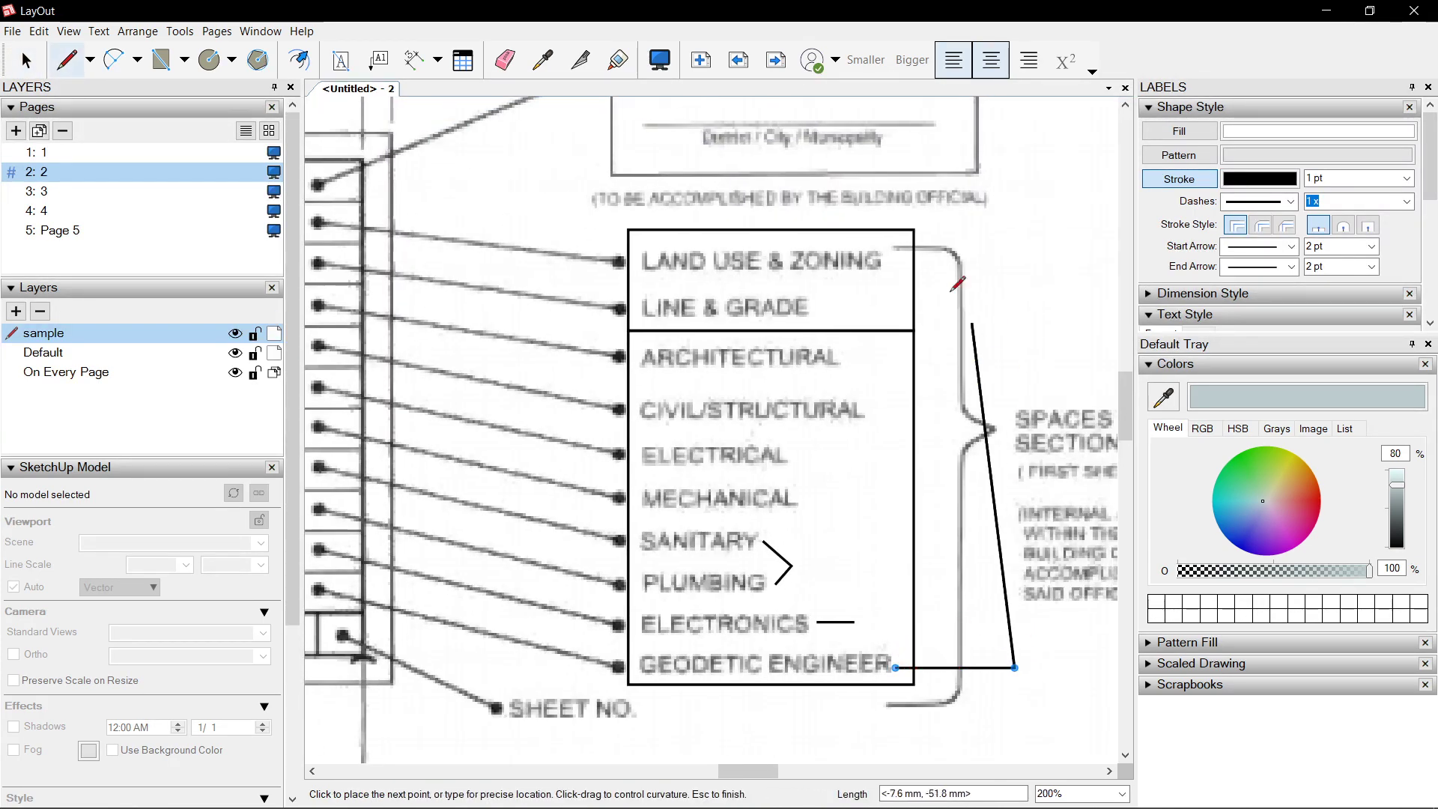
pyautogui.press('space')
pyautogui.scroll(11, 969, 696)
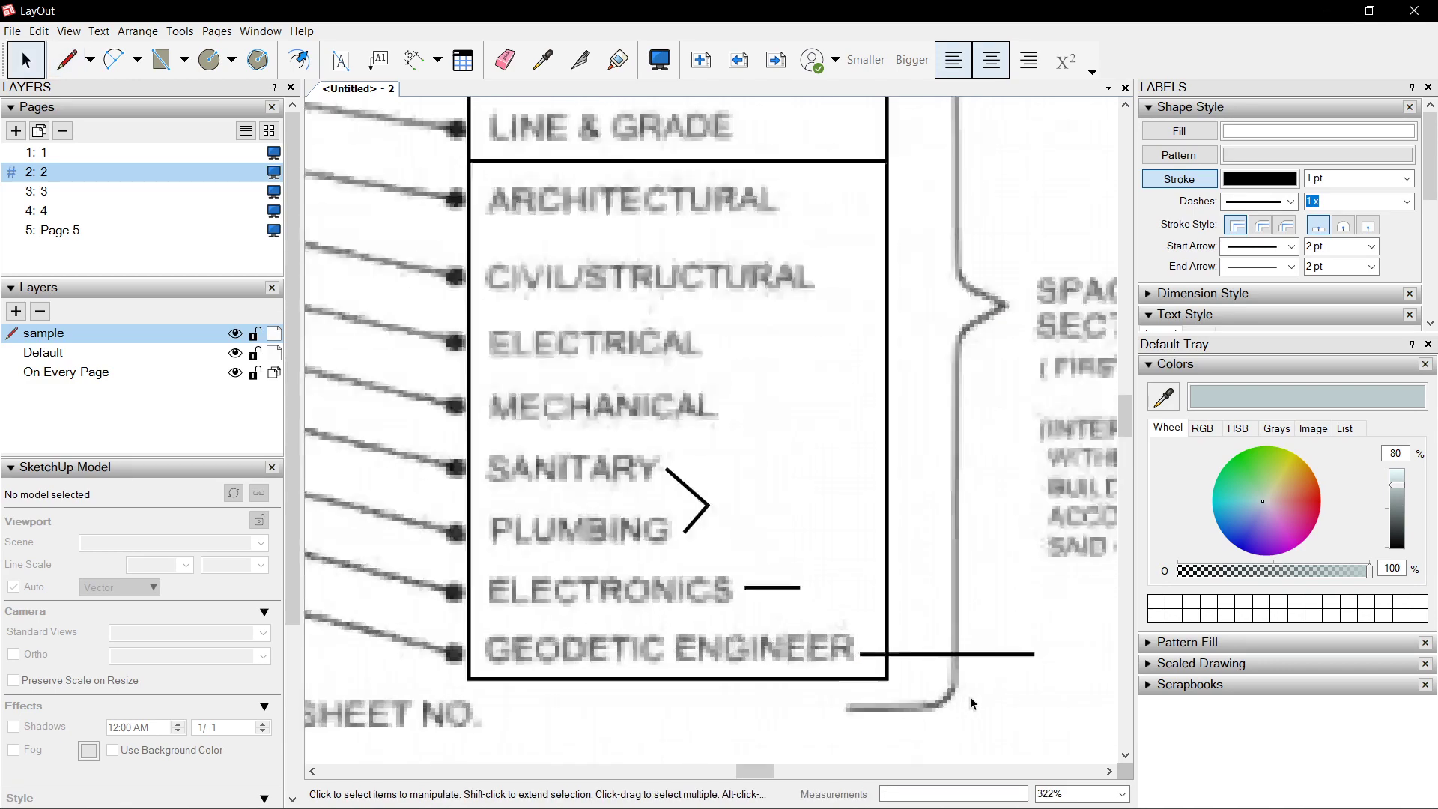
pyautogui.moveTo(893, 647); pyautogui.dragTo(897, 632)
pyautogui.scroll(-13, 897, 633)
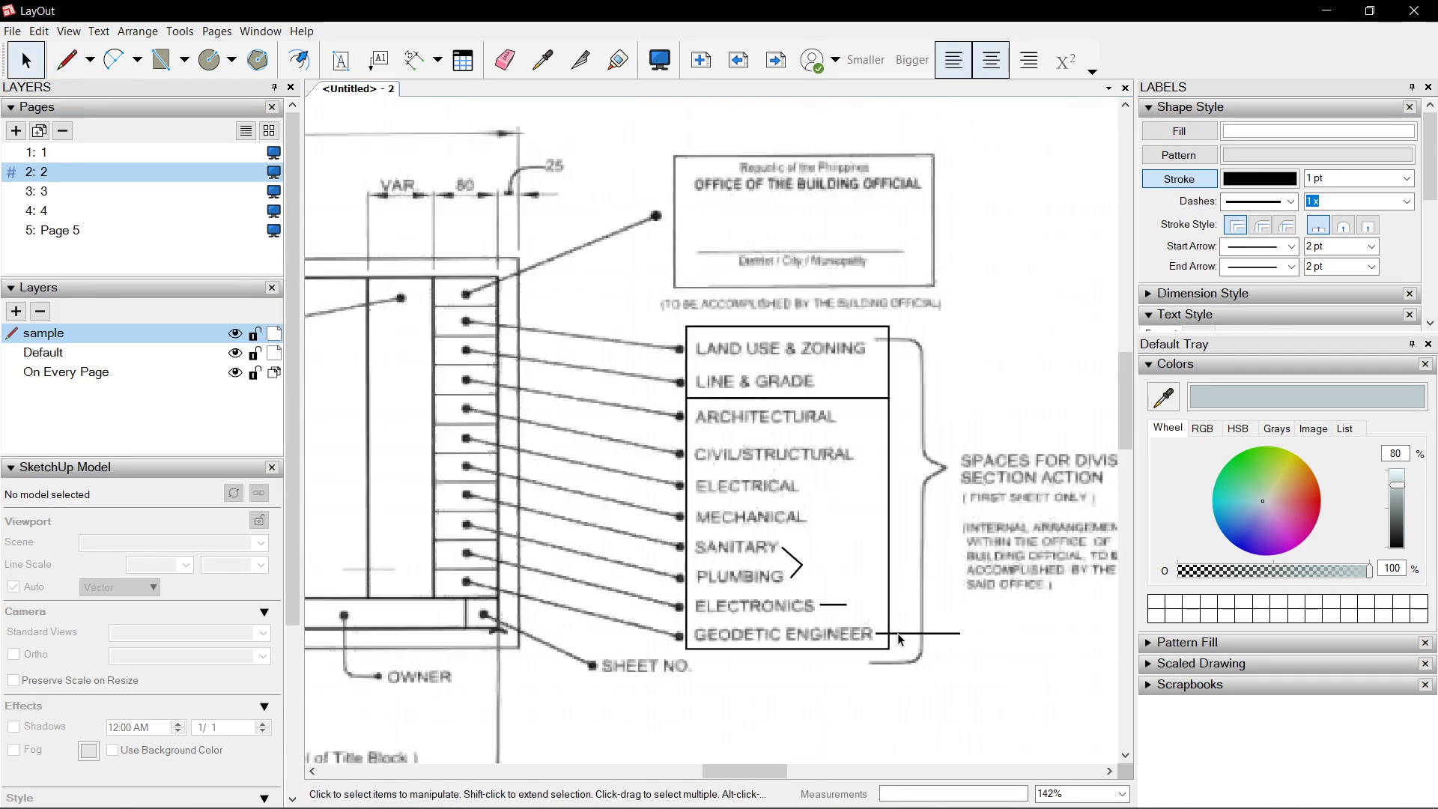
# On Page 5, draw a vertical line from the title block's OWNER/ENGINEER divider up to the top border
pyautogui.press('l')
pyautogui.press('pagedown')
pyautogui.press('pagedown')
pyautogui.press('pagedown')
pyautogui.click(643, 657)
pyautogui.doubleClick(644, 113)
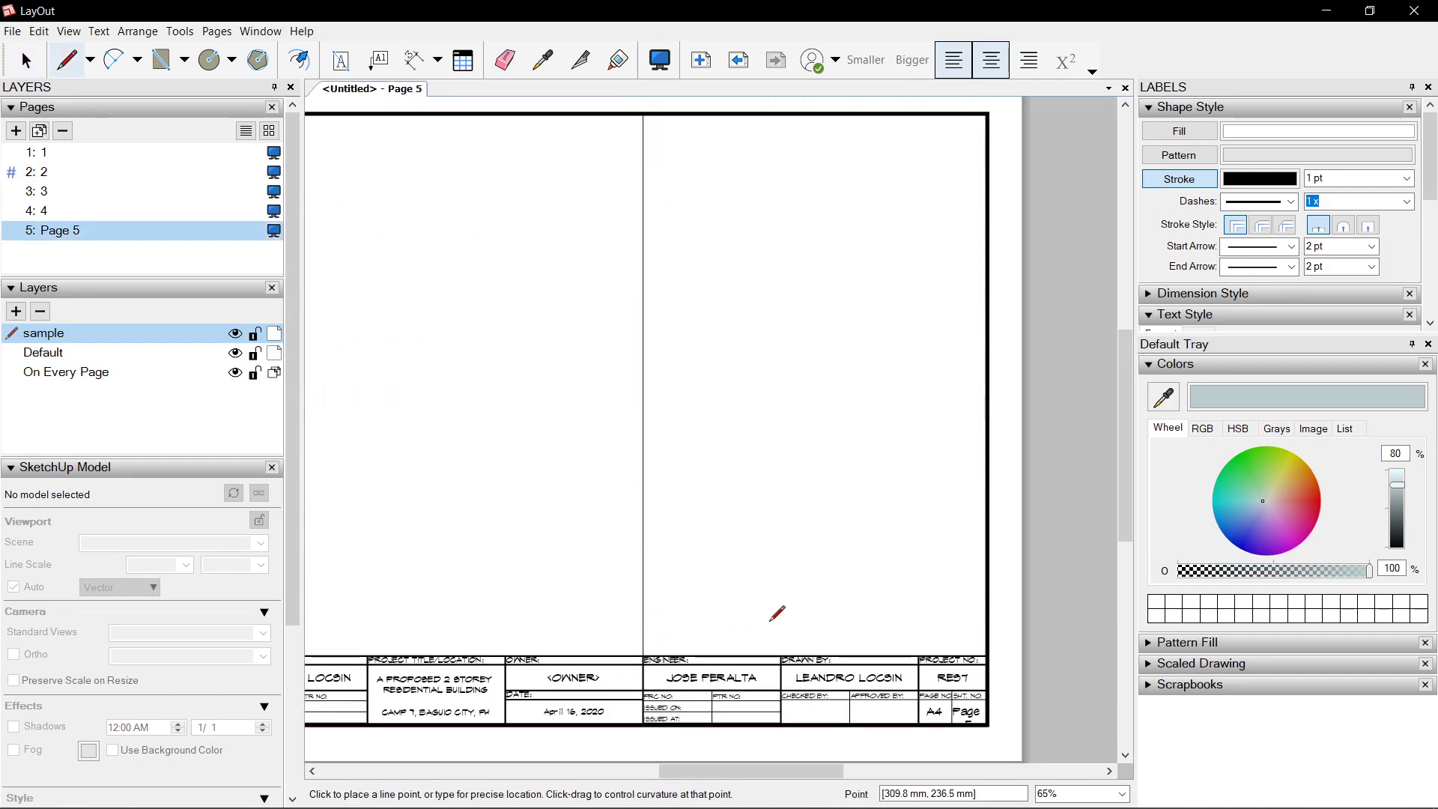
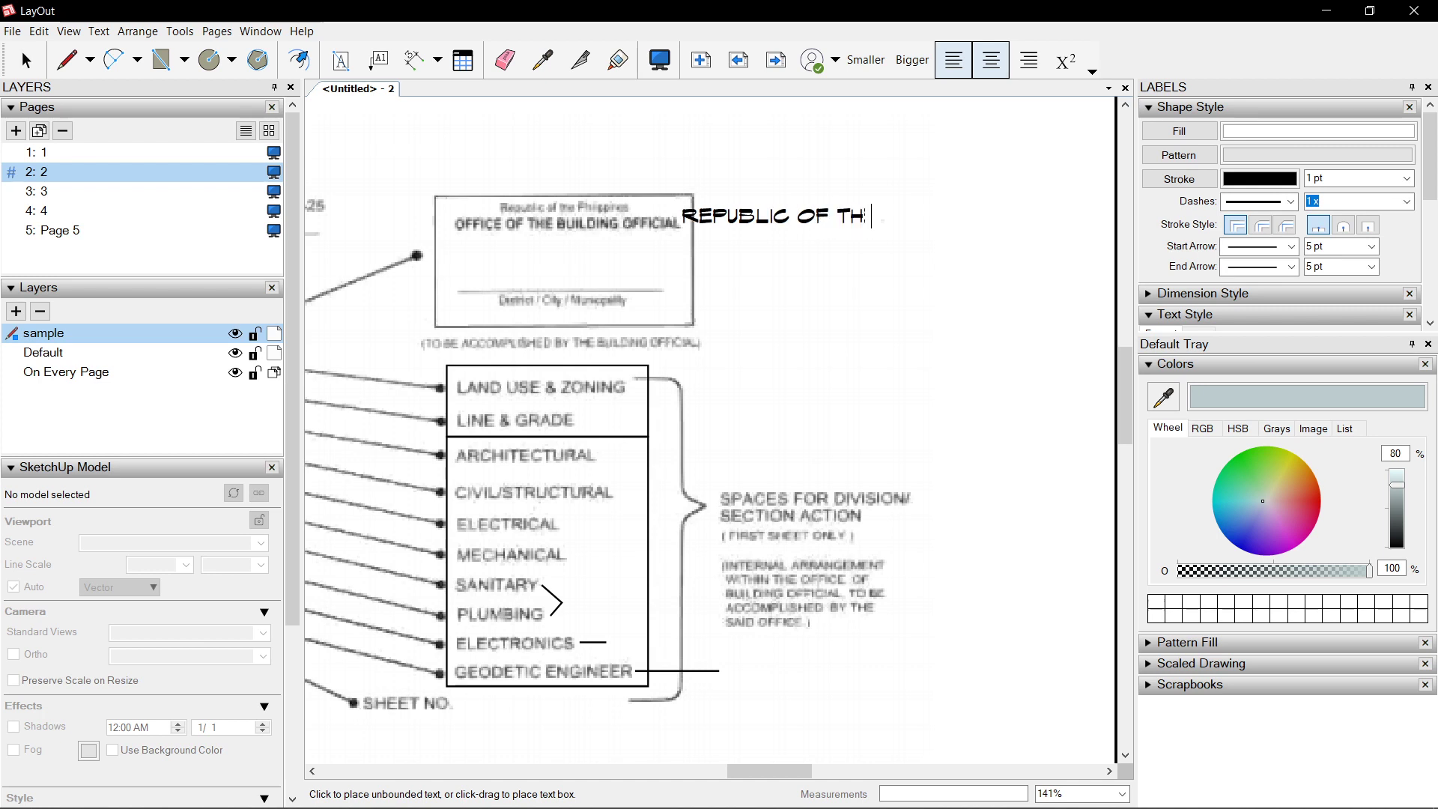
# Complete the page 2 text block under REPUBLIC OF THE PHILIPPINES with OFFICE OF THE BUILDING OFFICIAL, a blank underline and DISTRICT/CITY/MUNICIPALITY
pyautogui.press('Return')
pyautogui.write('OFFICE OF THE BUILDING OFFICIAL')
pyautogui.press('Return')
pyautogui.press('Return')
pyautogui.press('Return')
pyautogui.press('Return')
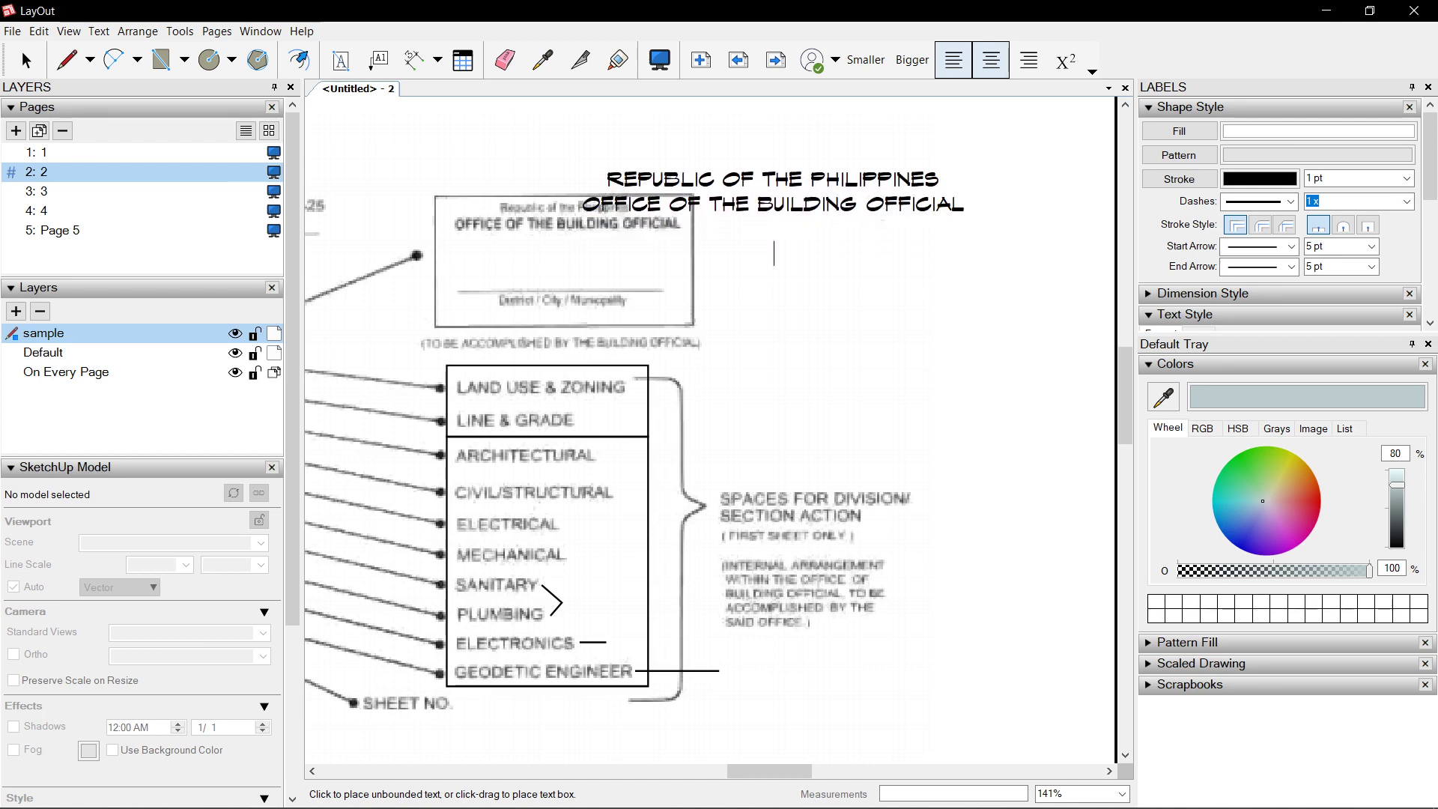
pyautogui.write('_________________________')
pyautogui.press('Return')
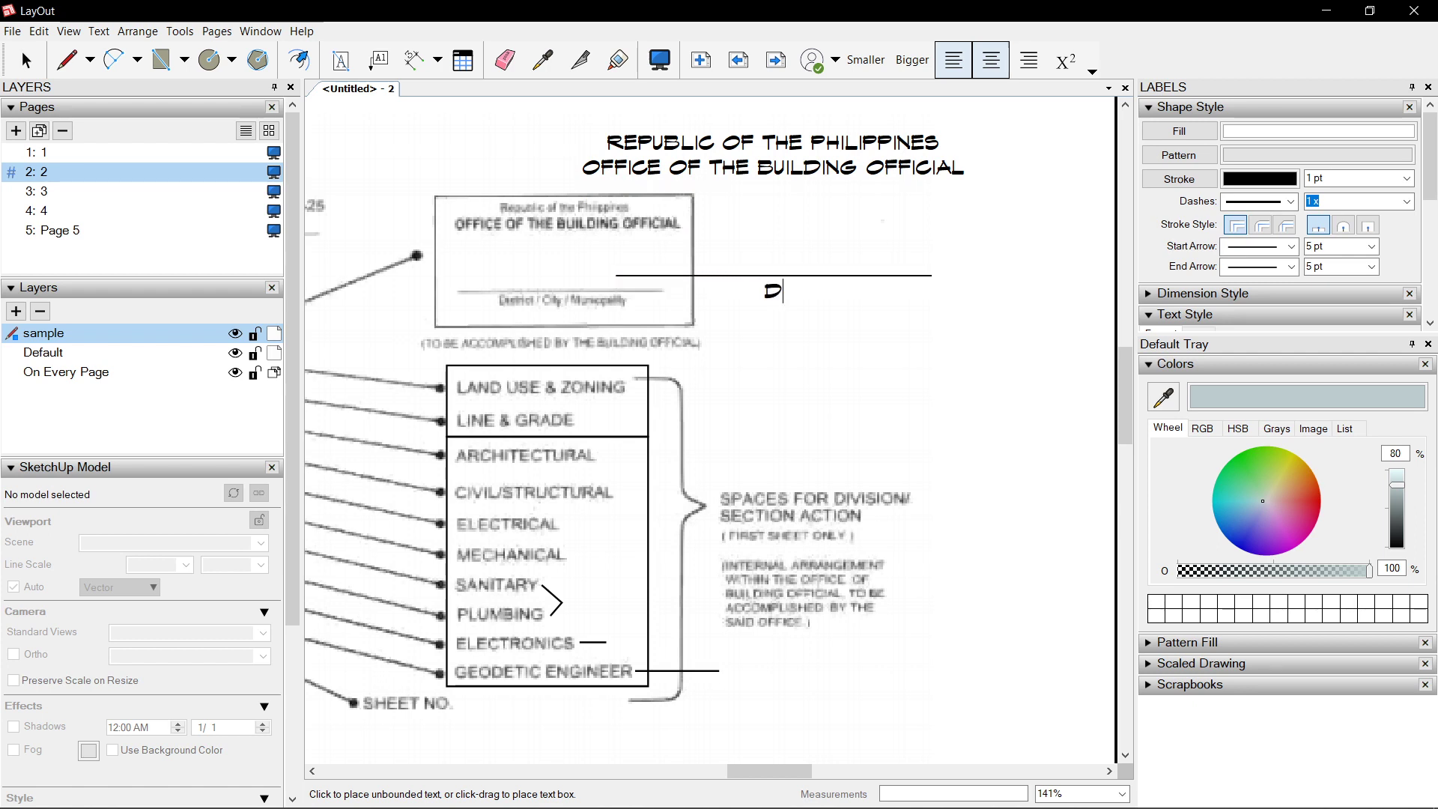
pyautogui.write('DISTRICT/CITY/MUNICIPA')
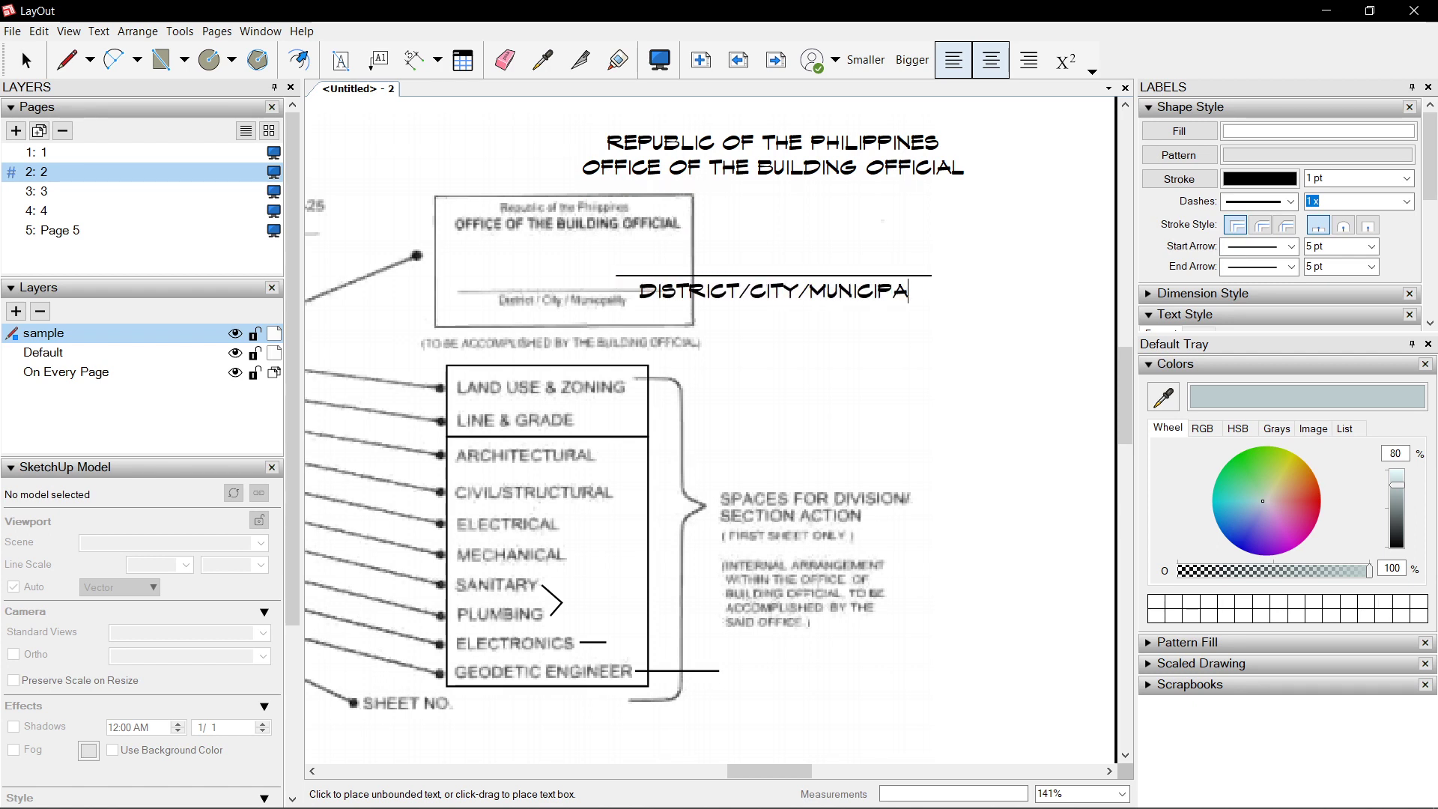
pyautogui.write('LITY')
pyautogui.press('Escape')
# Move the building official text block to the right of the reference box and give it a 1 pt black stroke
pyautogui.scroll(-1, 524, 478)
pyautogui.moveTo(811, 193)
pyautogui.mouseDown()
pyautogui.moveTo(898, 177)
pyautogui.moveTo(829, 193)
pyautogui.mouseUp()
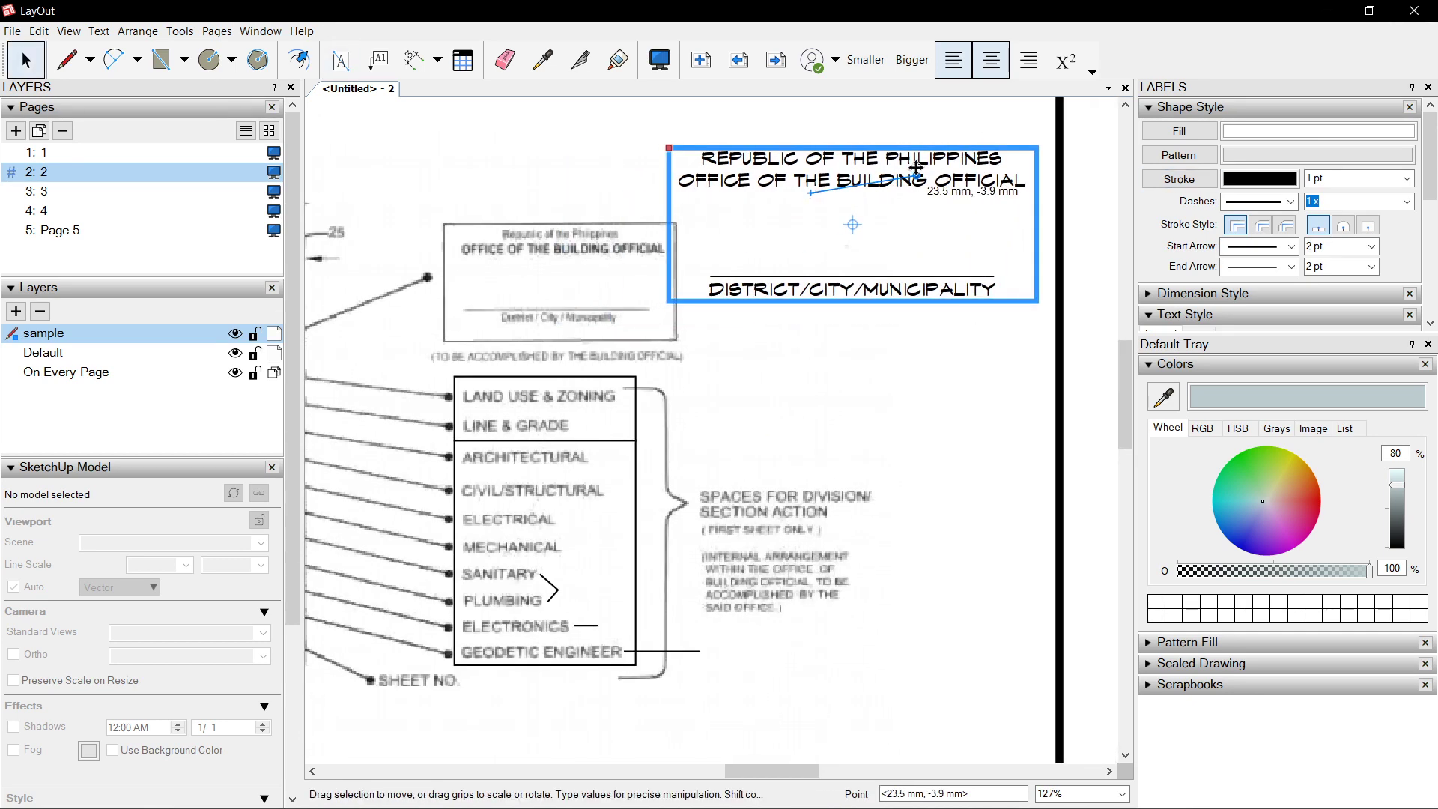
pyautogui.click(1181, 182)
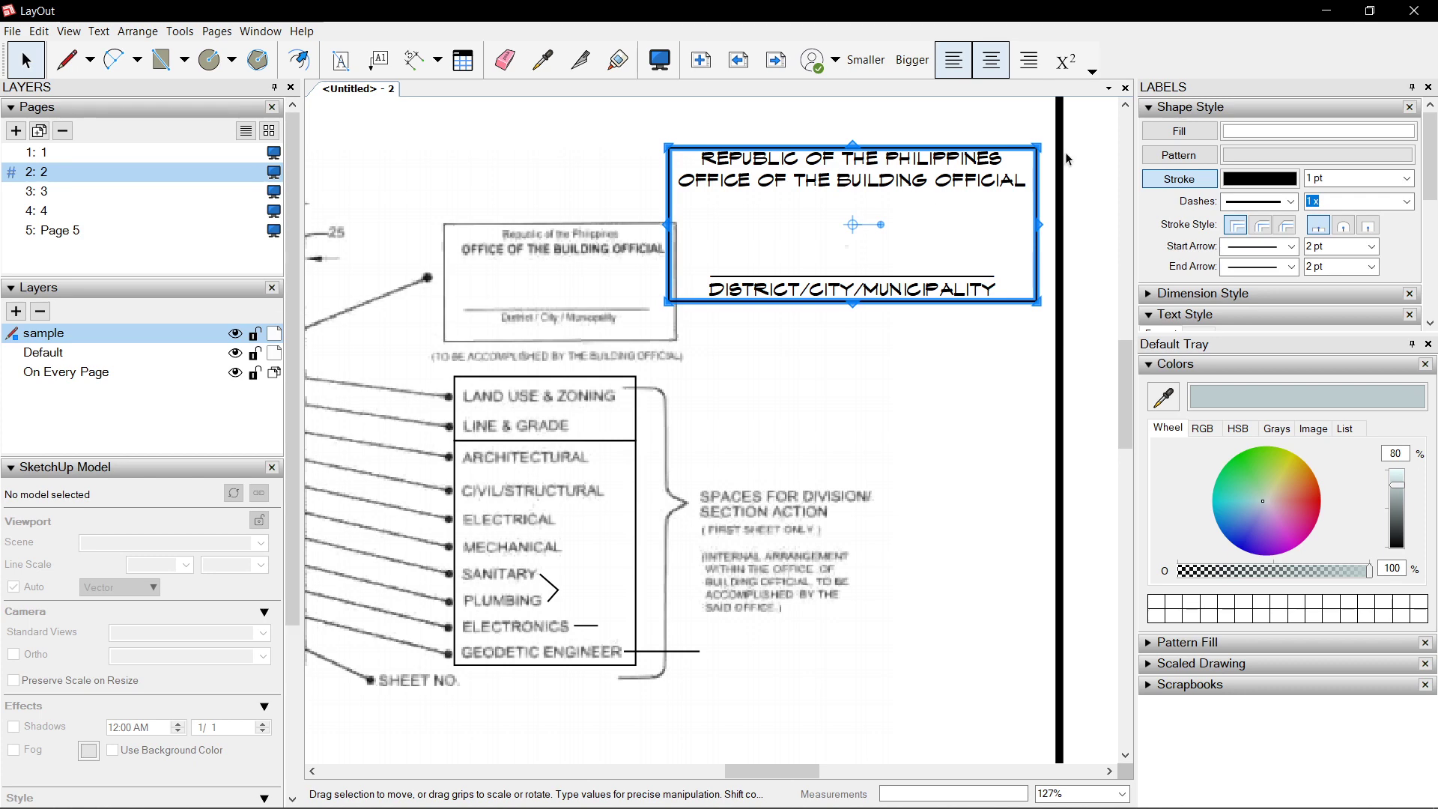
pyautogui.scroll(1, 811, 379)
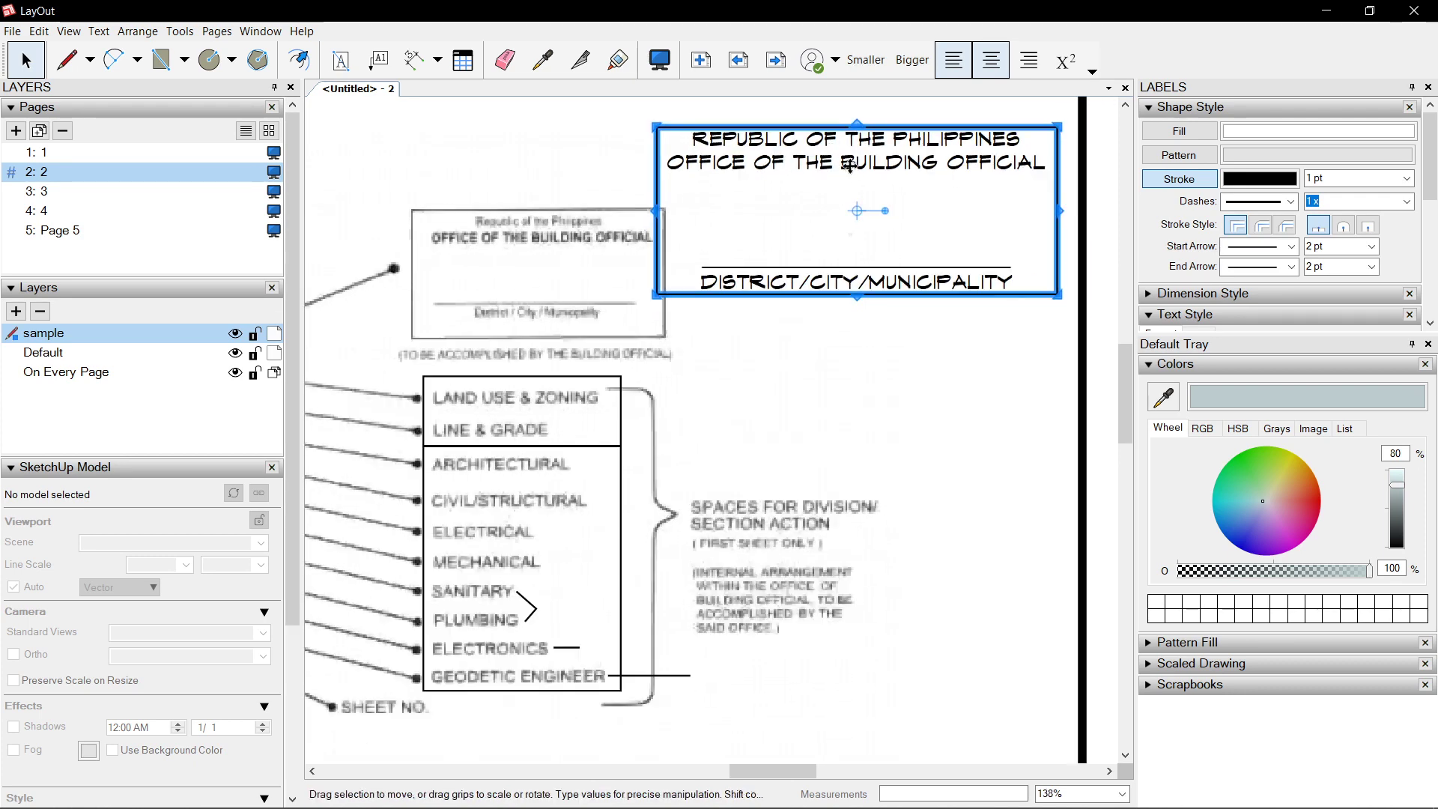
# Copy the building official text block directly below the original
pyautogui.scroll(-1, 878, 139)
pyautogui.keyDown('ctrl'); pyautogui.moveTo(842, 132); pyautogui.dragTo(844, 275); pyautogui.keyUp('ctrl')
pyautogui.scroll(3, 480, 365)
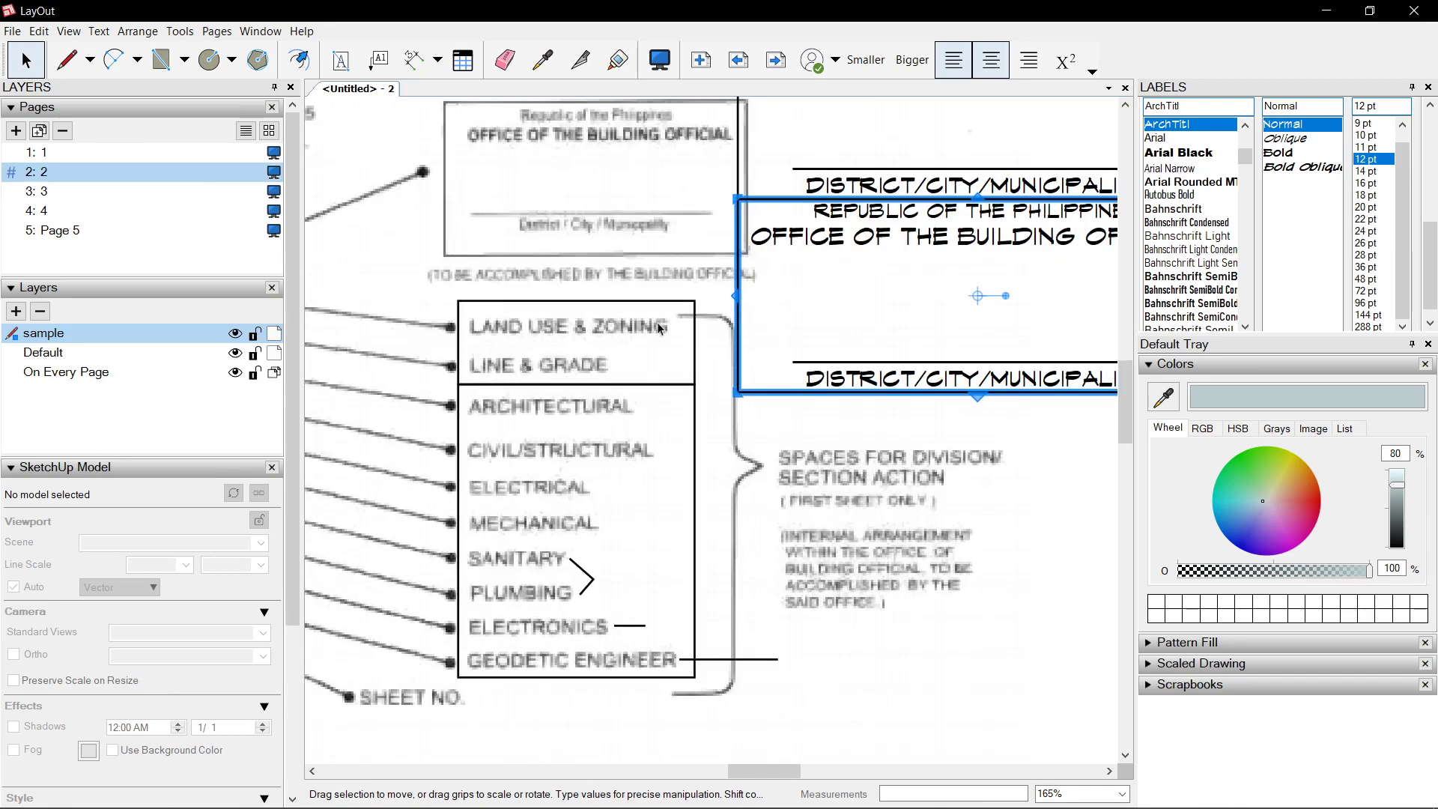
pyautogui.scroll(-1, 660, 328)
# Change the copied text block's heading to LAND USE & ZONING and its signature label to ENGR
pyautogui.doubleClick(742, 279)
pyautogui.hotkey('ctrl', 'a')
pyautogui.write('L')
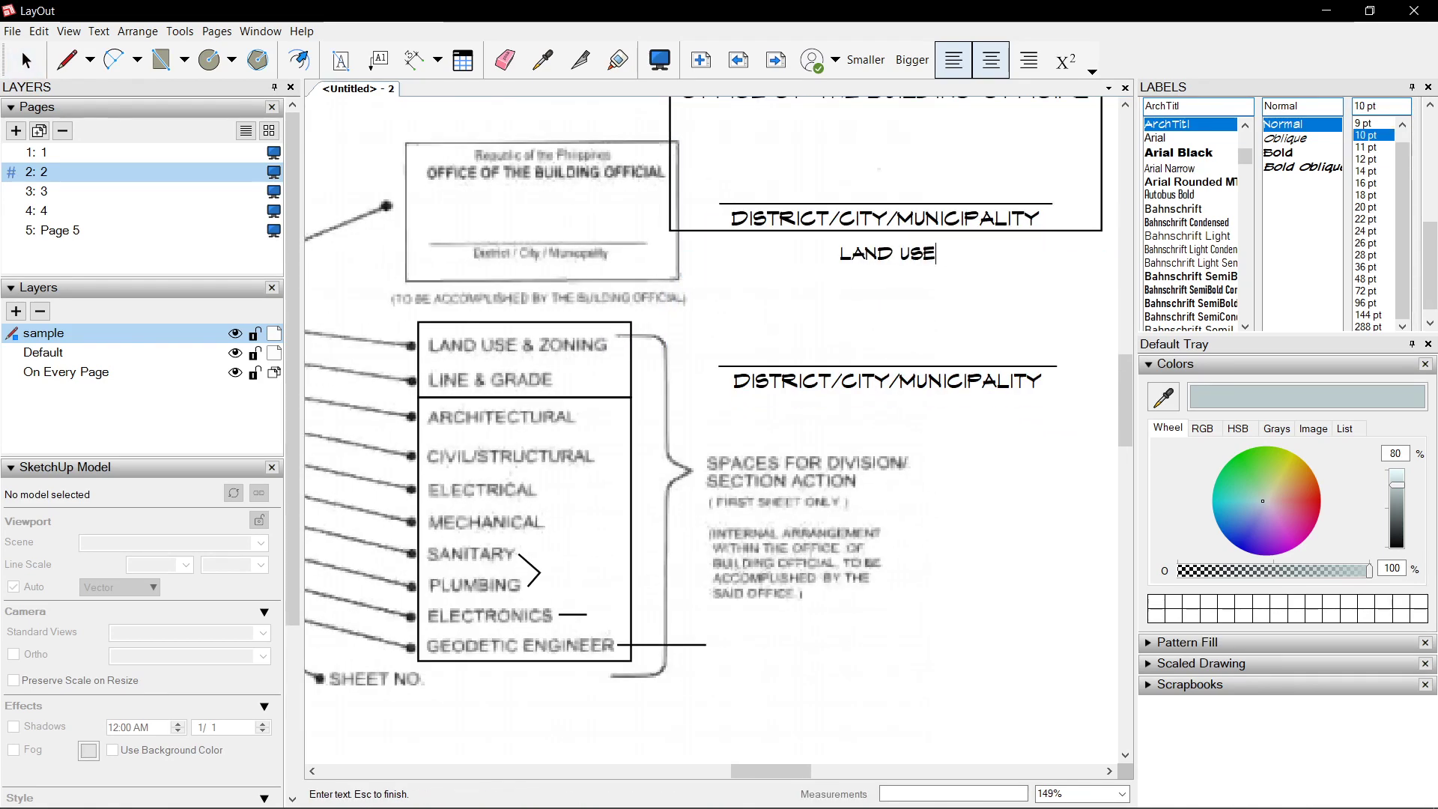
pyautogui.write('AND USE & ZONING')
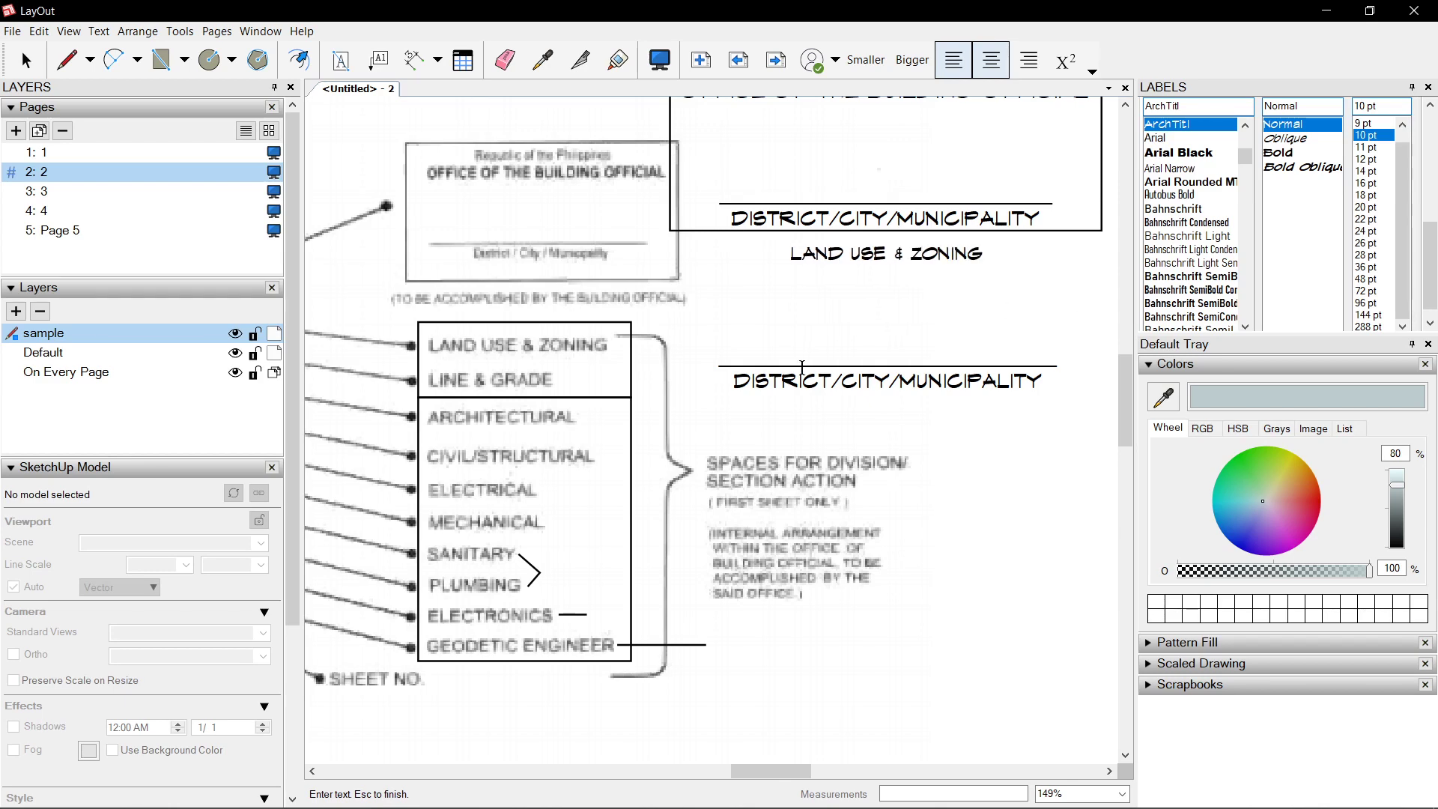
pyautogui.tripleClick(1016, 376)
pyautogui.write('ENGR.')
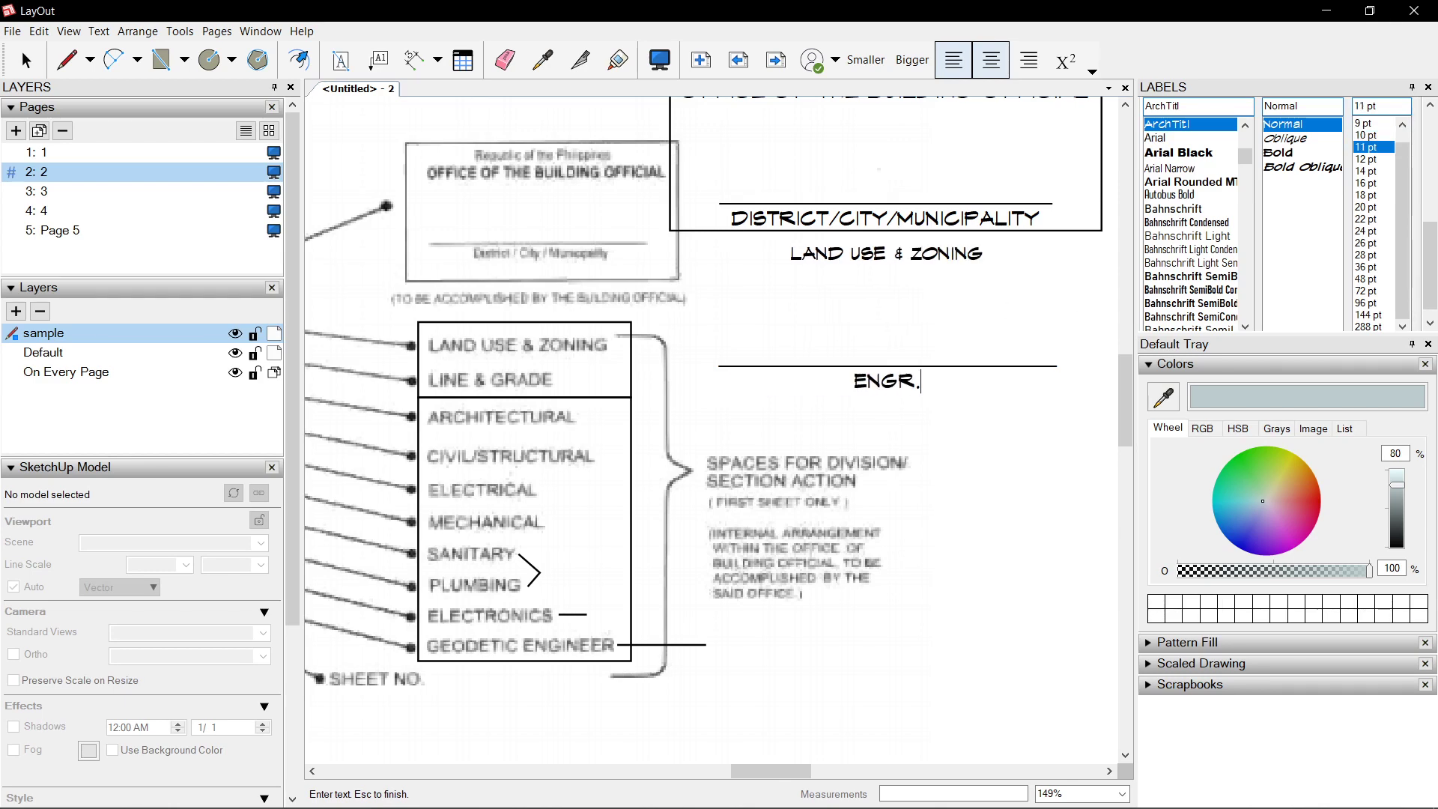
pyautogui.press('Escape')
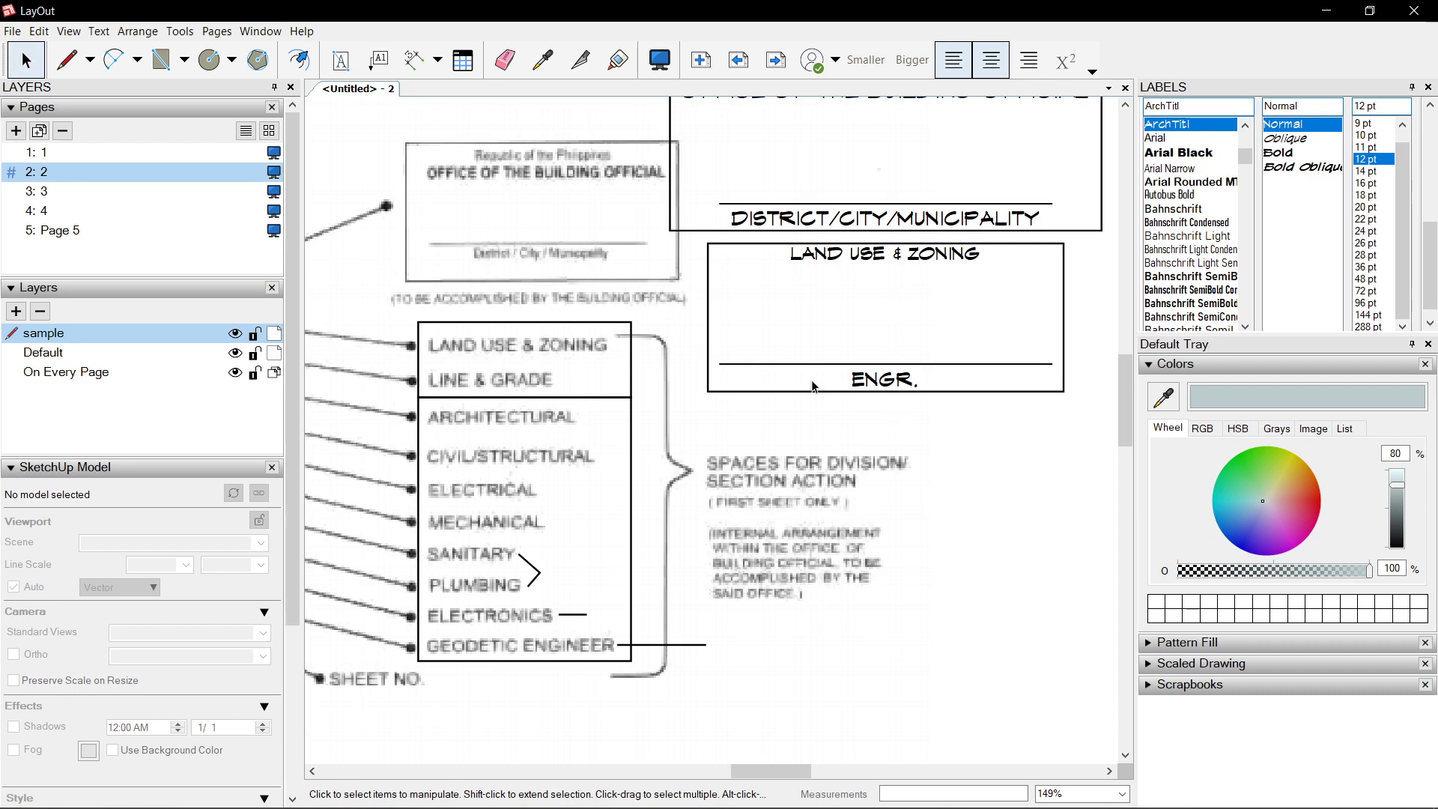
# Remove the surplus blank lines above the signature line to shorten the LAND USE & ZONING block
pyautogui.click(897, 384)
pyautogui.scroll(-2, 896, 384)
pyautogui.scroll(2, 906, 352)
pyautogui.doubleClick(917, 321)
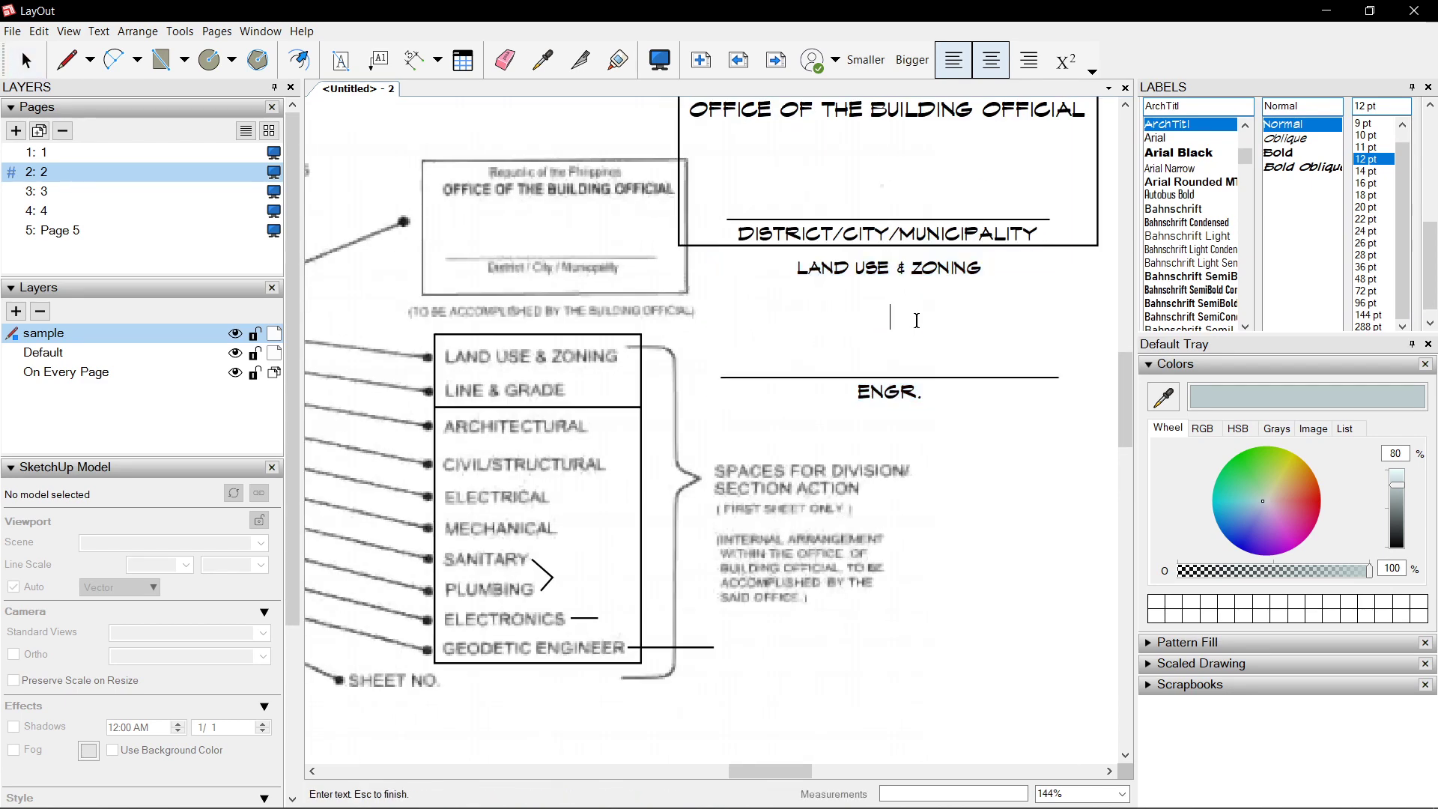
pyautogui.press('BackSpace')
pyautogui.press('BackSpace')
pyautogui.press('Escape')
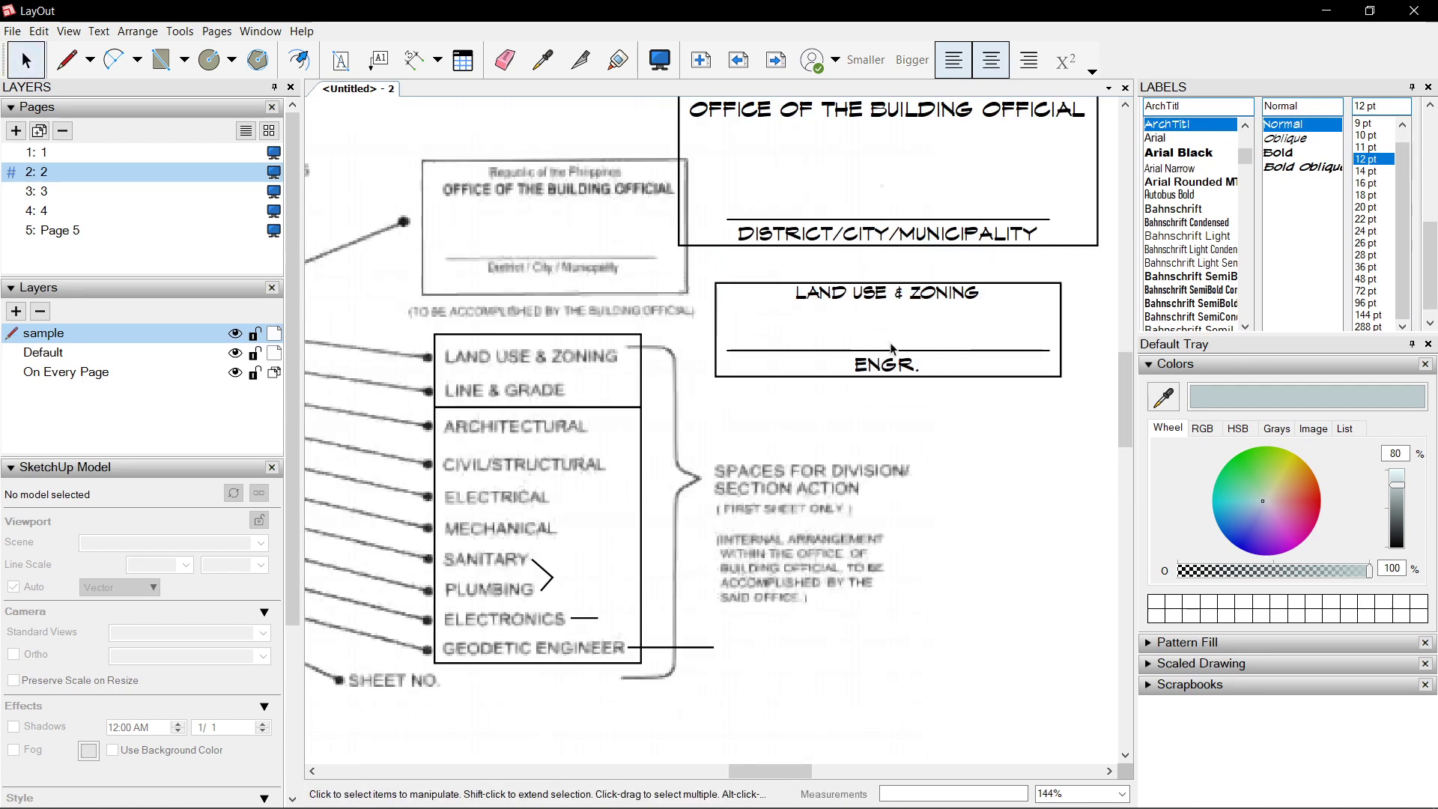
# Align the LAND USE & ZONING box directly under the building official box and widen it to match that box's width
pyautogui.moveTo(852, 296); pyautogui.dragTo(816, 259)
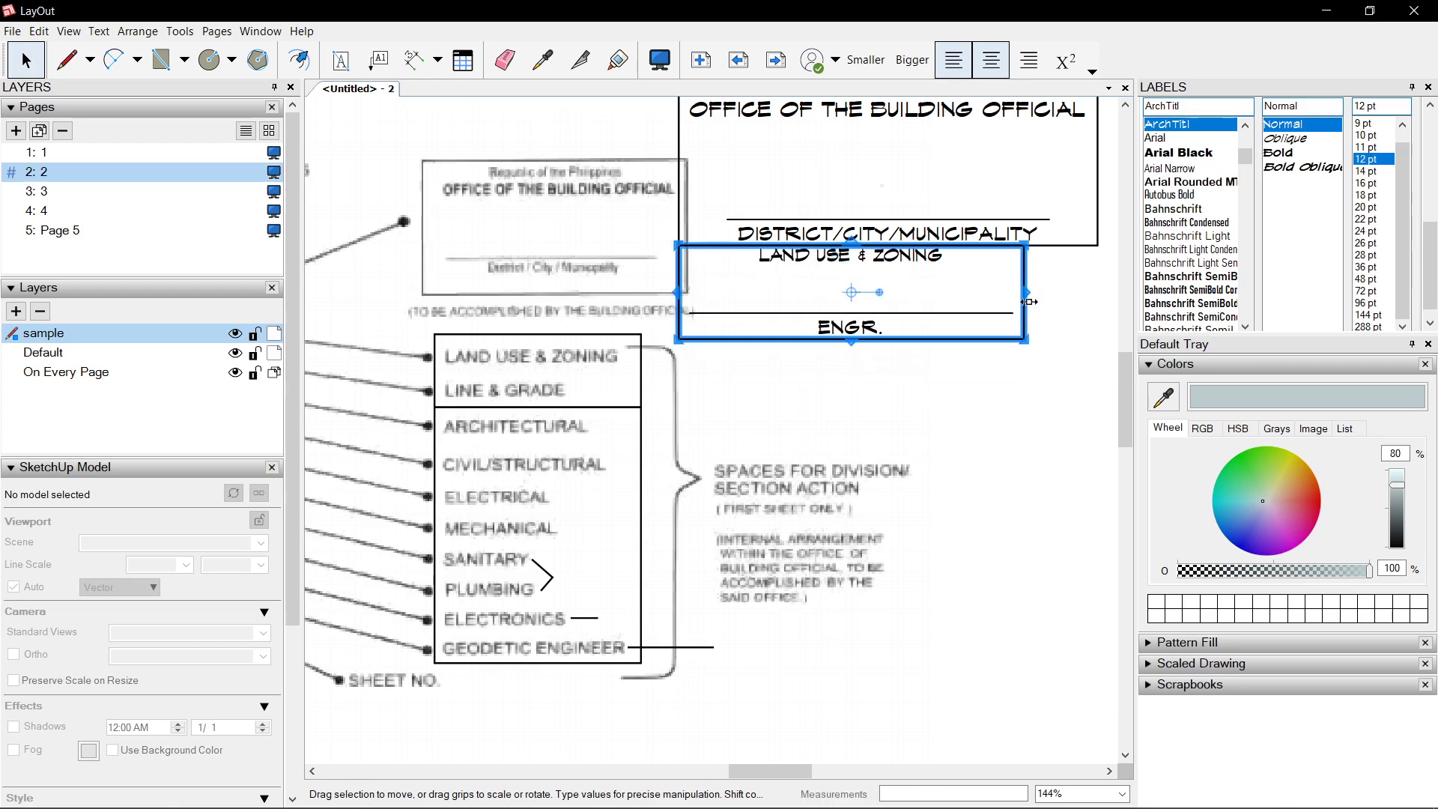
pyautogui.moveTo(1032, 301); pyautogui.dragTo(1106, 301)
pyautogui.click(737, 366)
pyautogui.click(810, 289)
# Copy the LAND USE & ZONING box directly below itself and retitle the copy LINE & GRADE
pyautogui.keyDown('ctrl'); pyautogui.moveTo(815, 251); pyautogui.dragTo(837, 346); pyautogui.keyUp('ctrl')
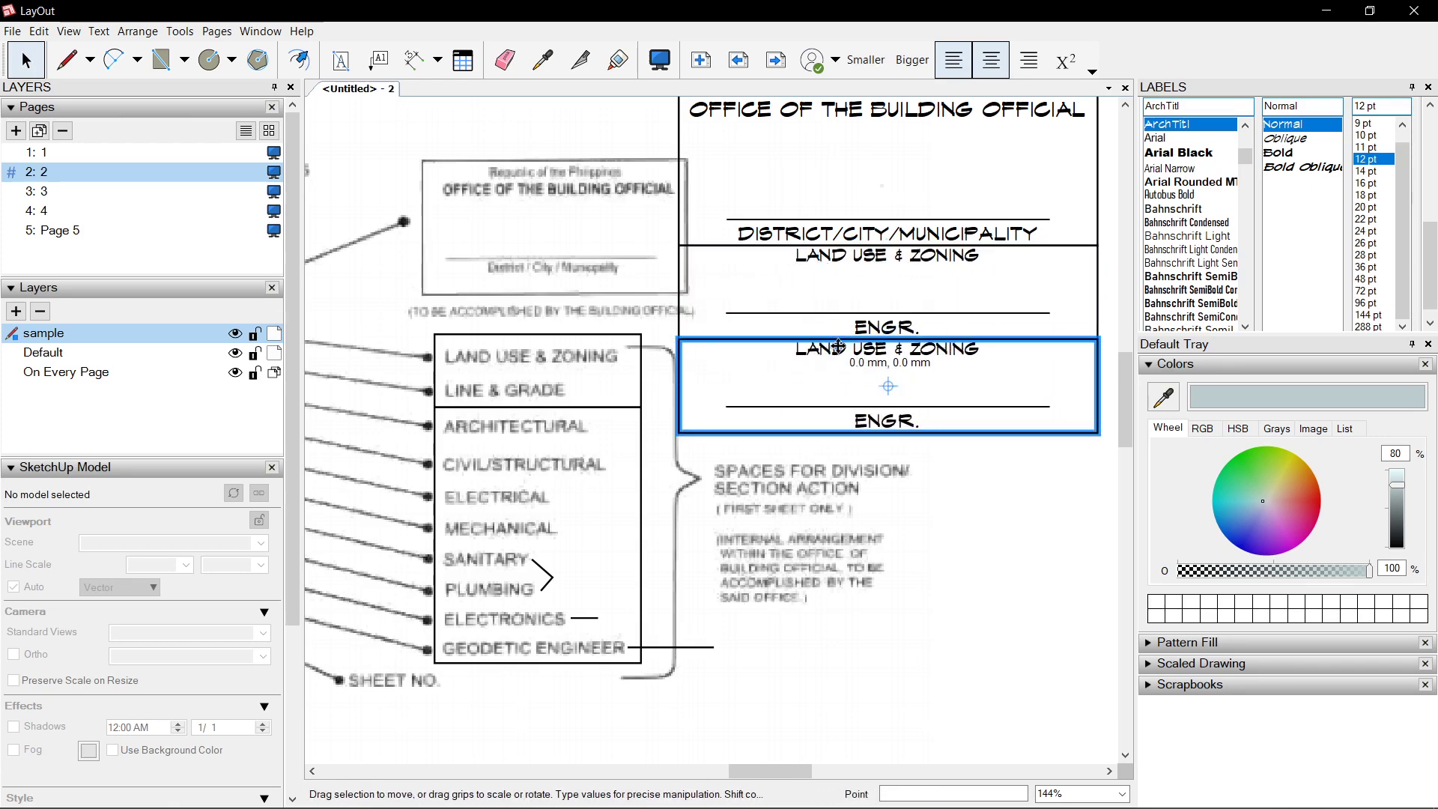
pyautogui.tripleClick(838, 346)
pyautogui.write('LINE & GRADE')
pyautogui.press('Escape')
# Copy the LINE & GRADE box directly below itself and repeat the copy down the column for the remaining divisions
pyautogui.keyDown('ctrl'); pyautogui.moveTo(888, 390); pyautogui.dragTo(888, 485); pyautogui.keyUp('ctrl')
pyautogui.hotkey('ctrl', 'd')
pyautogui.hotkey('ctrl', 'd')
pyautogui.hotkey('ctrl', 'd')
# Retitle the next three boxes ARCHITECTURAL, CIVIL/STRUCTURAL and ELECTRICAL, and change the architectural box's signature label to ARCHITECT
pyautogui.scroll(2, 950, 700)
pyautogui.tripleClick(873, 381)
pyautogui.write('ARCHITECTURAL')
pyautogui.tripleClick(921, 512)
pyautogui.write('CIVIL/STRUCTURAL')
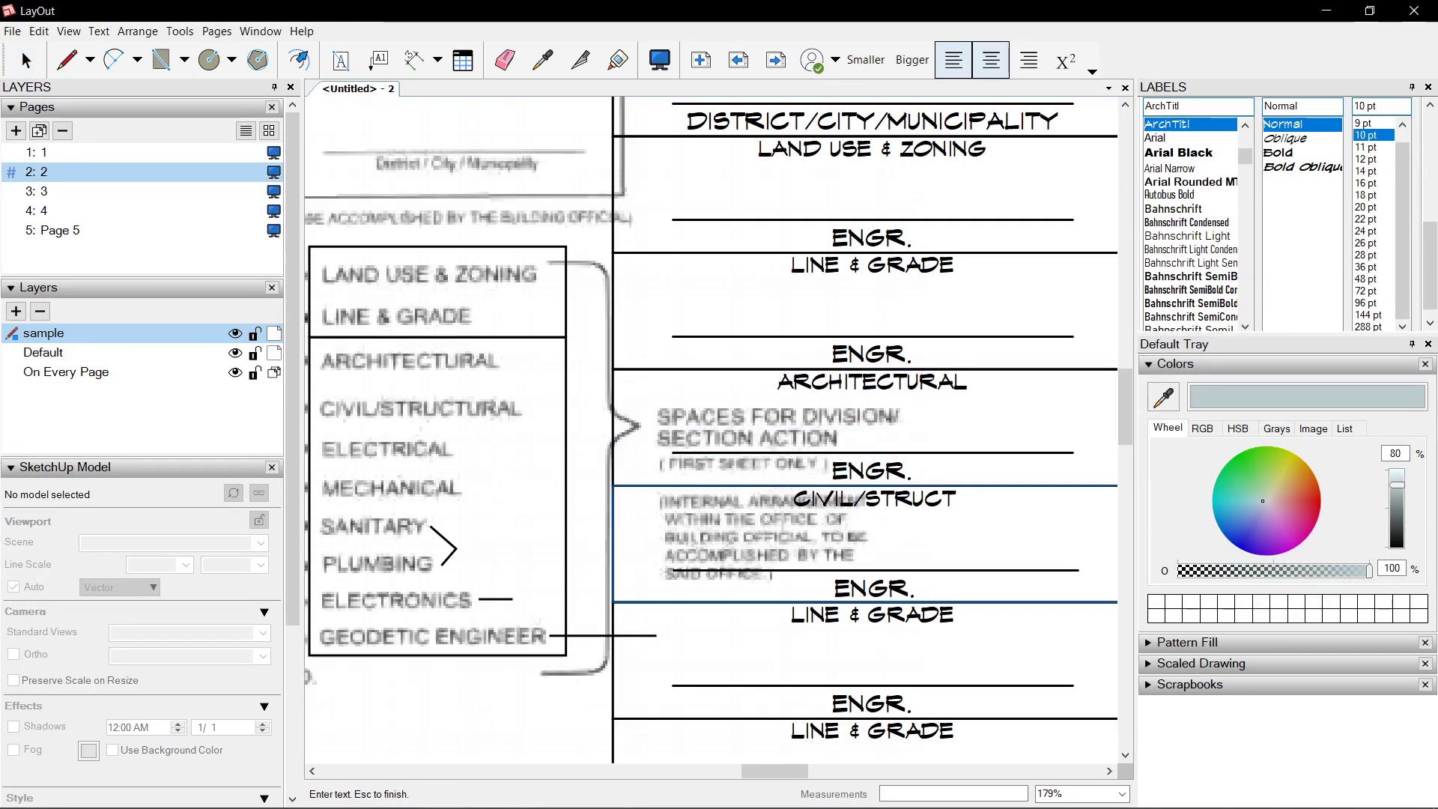
pyautogui.moveTo(921, 512); pyautogui.dragTo(857, 386, button='middle')
pyautogui.scroll(-1, 857, 386)
pyautogui.tripleClick(925, 496)
pyautogui.write('ELECTRICAL')
pyautogui.tripleClick(880, 360)
pyautogui.write('ARCHITECT')
pyautogui.press('Escape')
# Retitle the last four approval boxes MECHANICAL, SANITARY/PLUMBING, ELECTRONICS and GEODETIC
pyautogui.scroll(-1, 880, 524)
pyautogui.tripleClick(881, 605)
pyautogui.write('MECHANICAL')
pyautogui.scroll(2, 877, 450)
pyautogui.tripleClick(874, 508)
pyautogui.write('SANITARY/PLUMBING')
pyautogui.press('Escape')
pyautogui.scroll(-1, 424, 257)
pyautogui.tripleClick(806, 585)
pyautogui.write('ELECTRONICS')
pyautogui.press('Escape')
pyautogui.scroll(-1, 797, 418)
pyautogui.tripleClick(793, 489)
pyautogui.write('GEODETIC')
pyautogui.press('Escape')
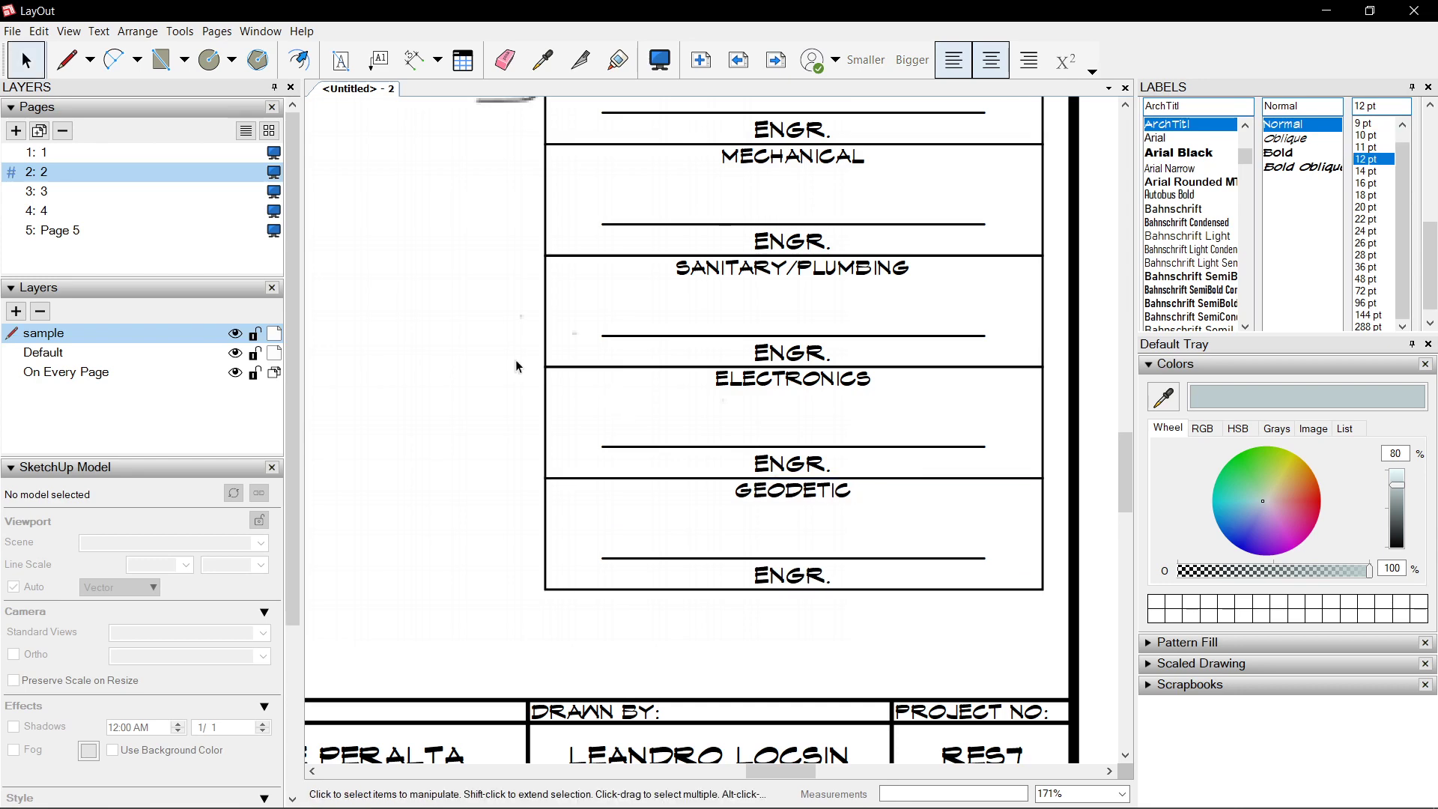
# Select the whole column of approval boxes on page 2 and group it
pyautogui.scroll(-6, 517, 363)
pyautogui.scroll(-1, 649, 592)
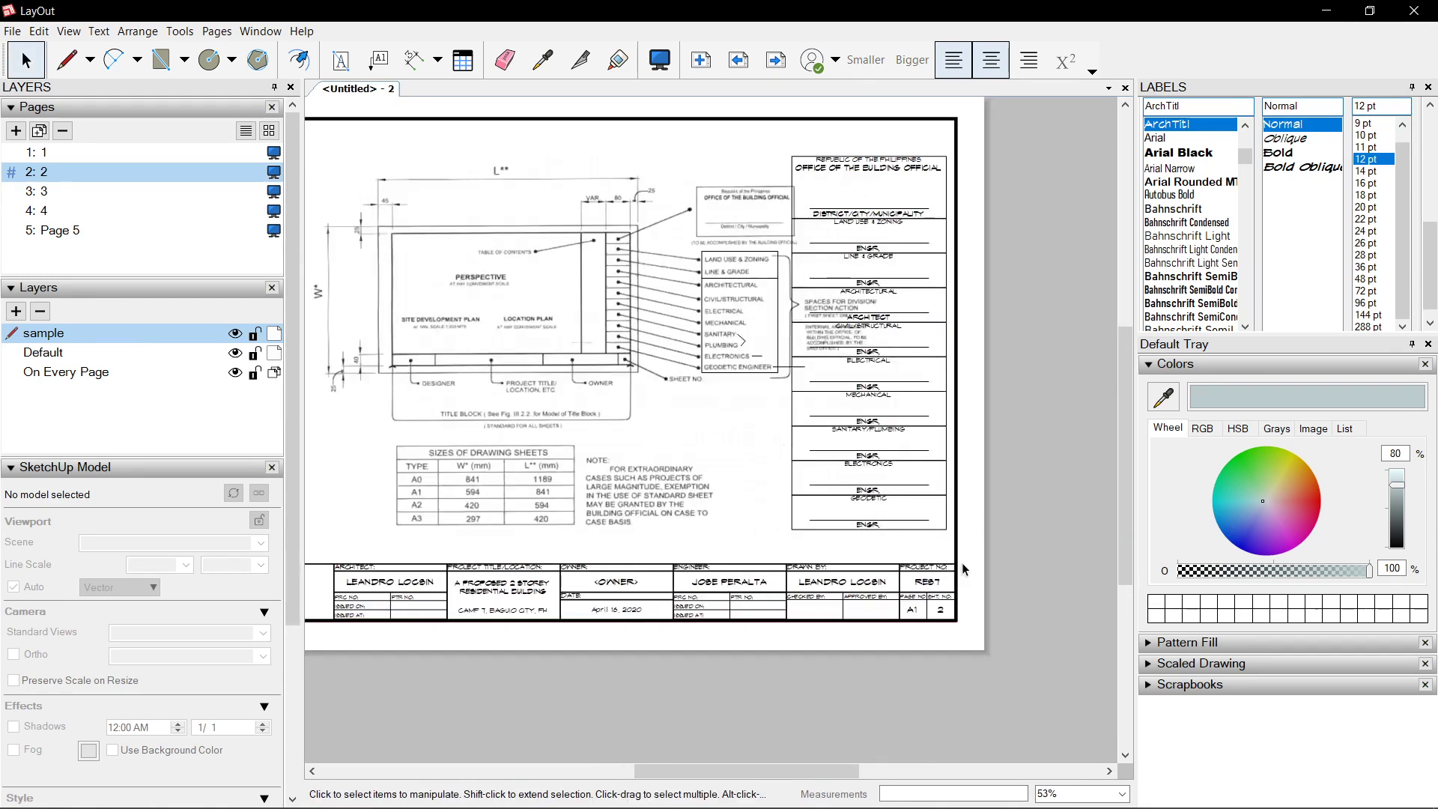
pyautogui.moveTo(764, 132); pyautogui.dragTo(1019, 563)
pyautogui.scroll(2, 828, 255)
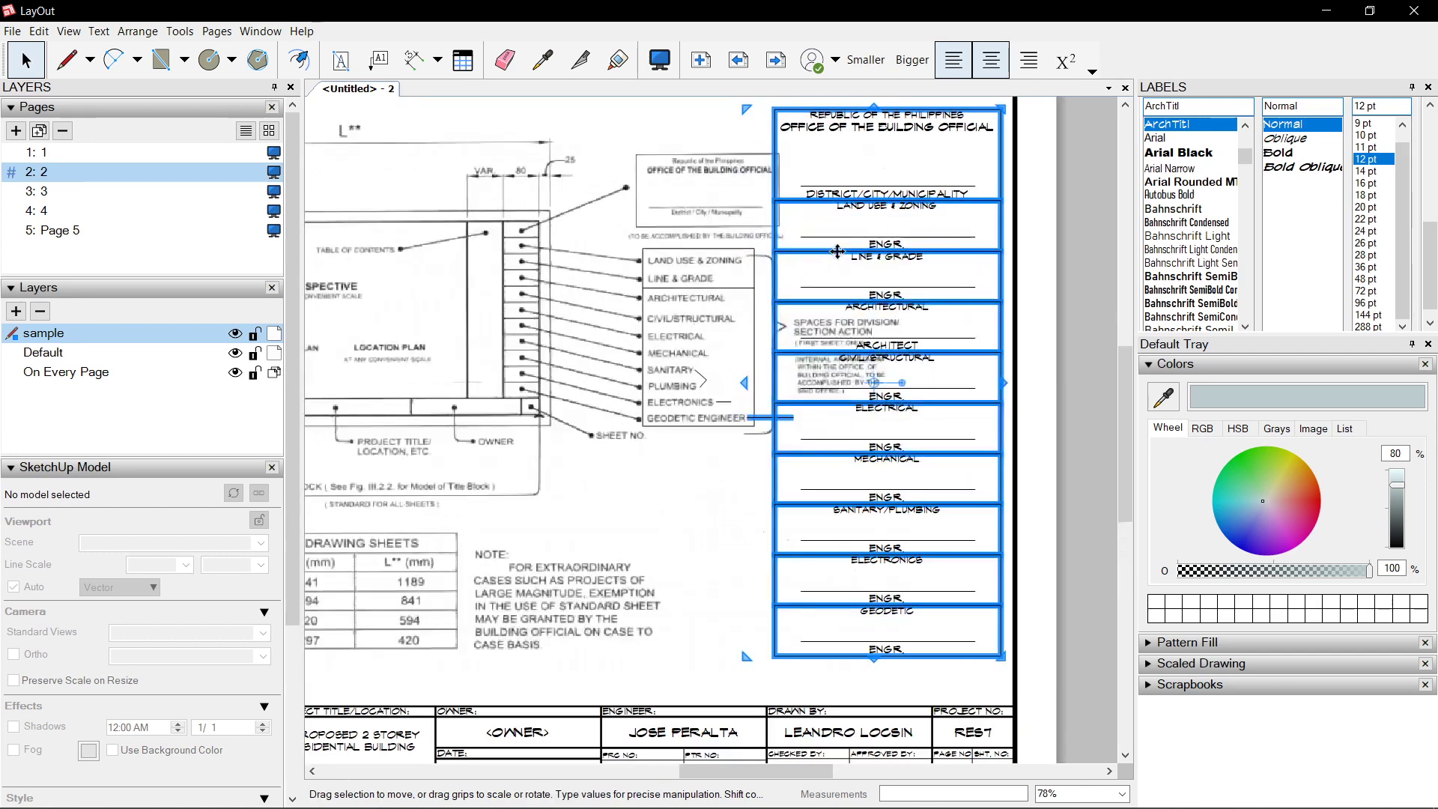
pyautogui.rightClick(842, 255)
pyautogui.click(884, 492)
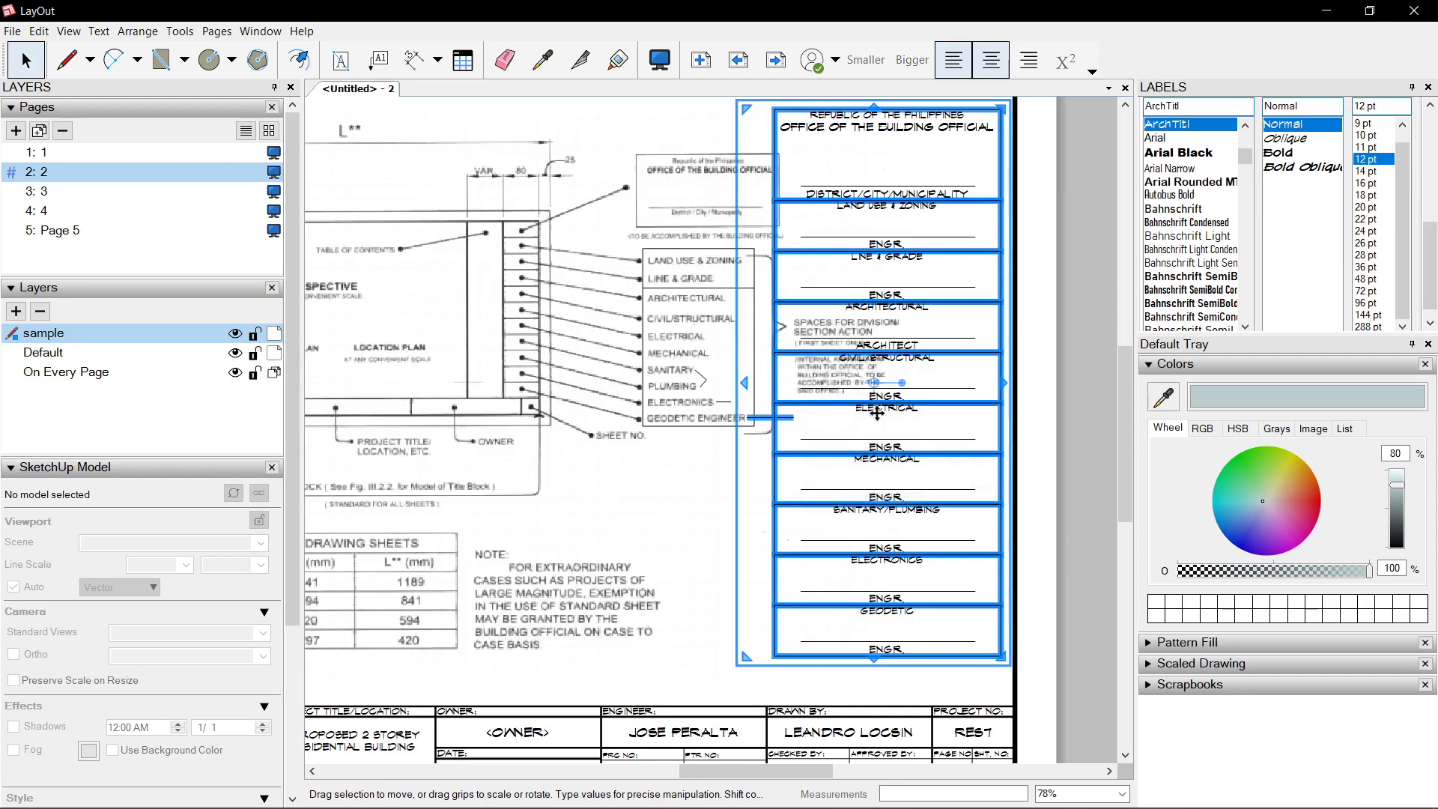
# Cut the grouped approval boxes from page 2 and paste them onto Page 5
pyautogui.scroll(-2, 871, 404)
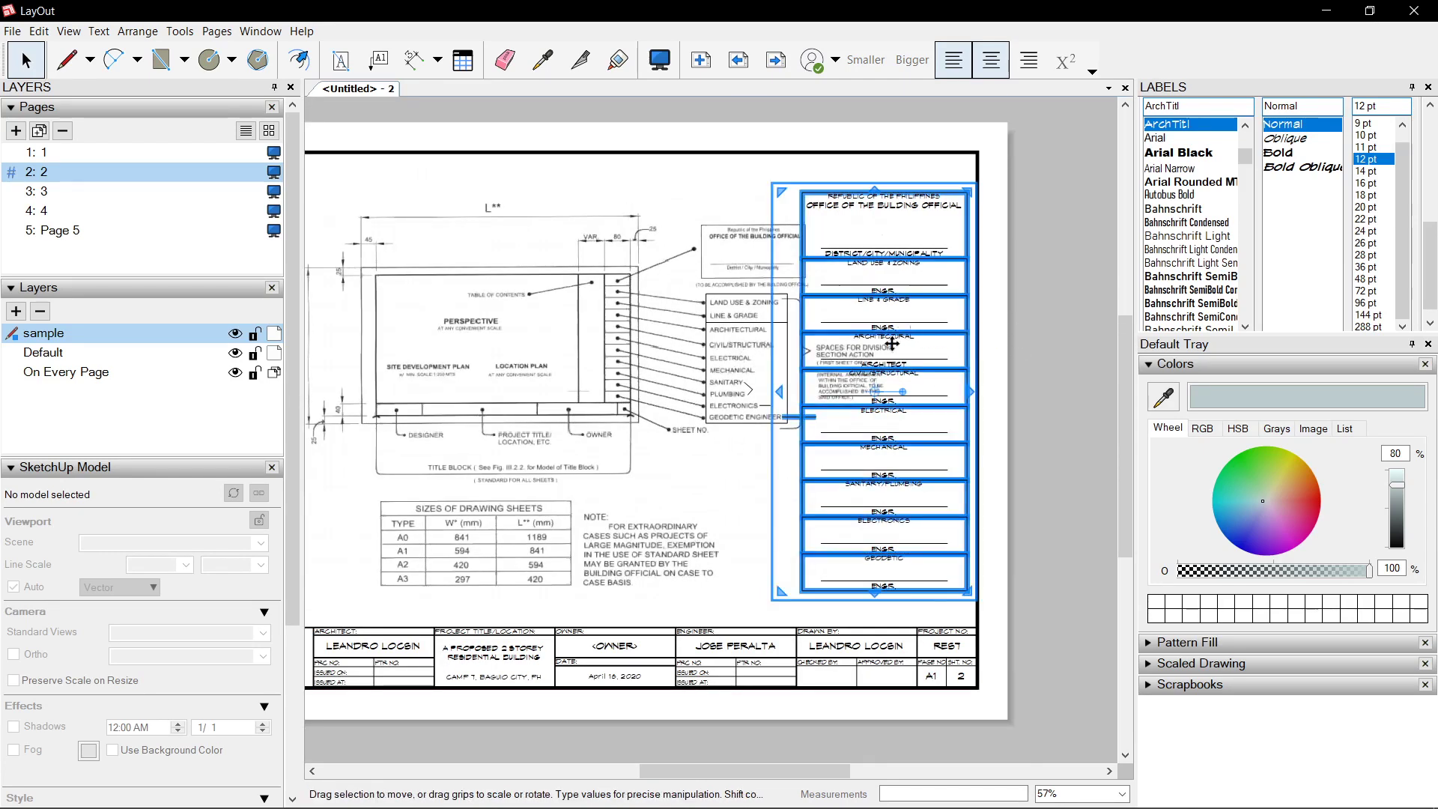
pyautogui.scroll(2, 704, 384)
pyautogui.press('Delete')
pyautogui.click(776, 60)
pyautogui.click(776, 60)
pyautogui.click(776, 60)
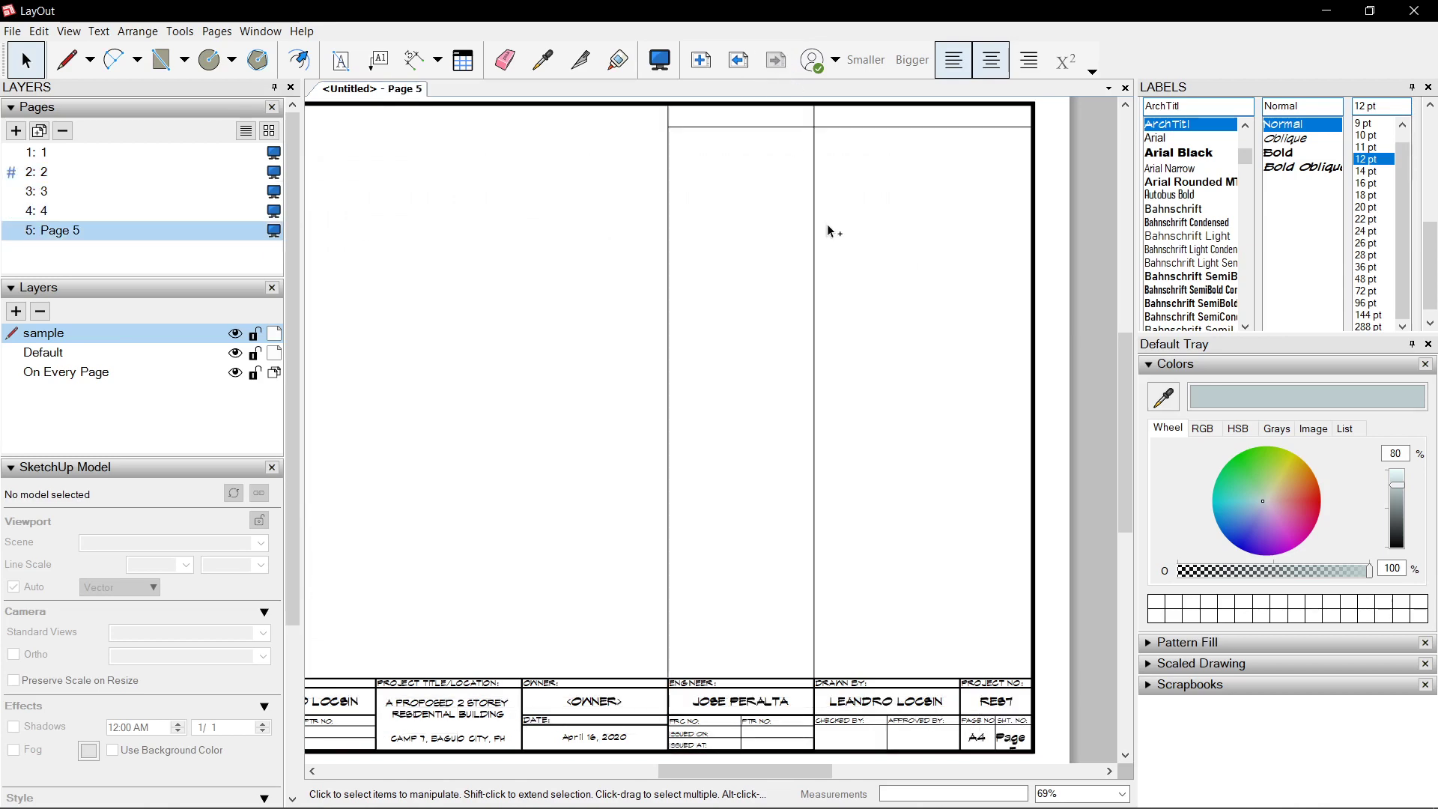
pyautogui.hotkey('ctrl', 'v')
pyautogui.scroll(1, 973, 213)
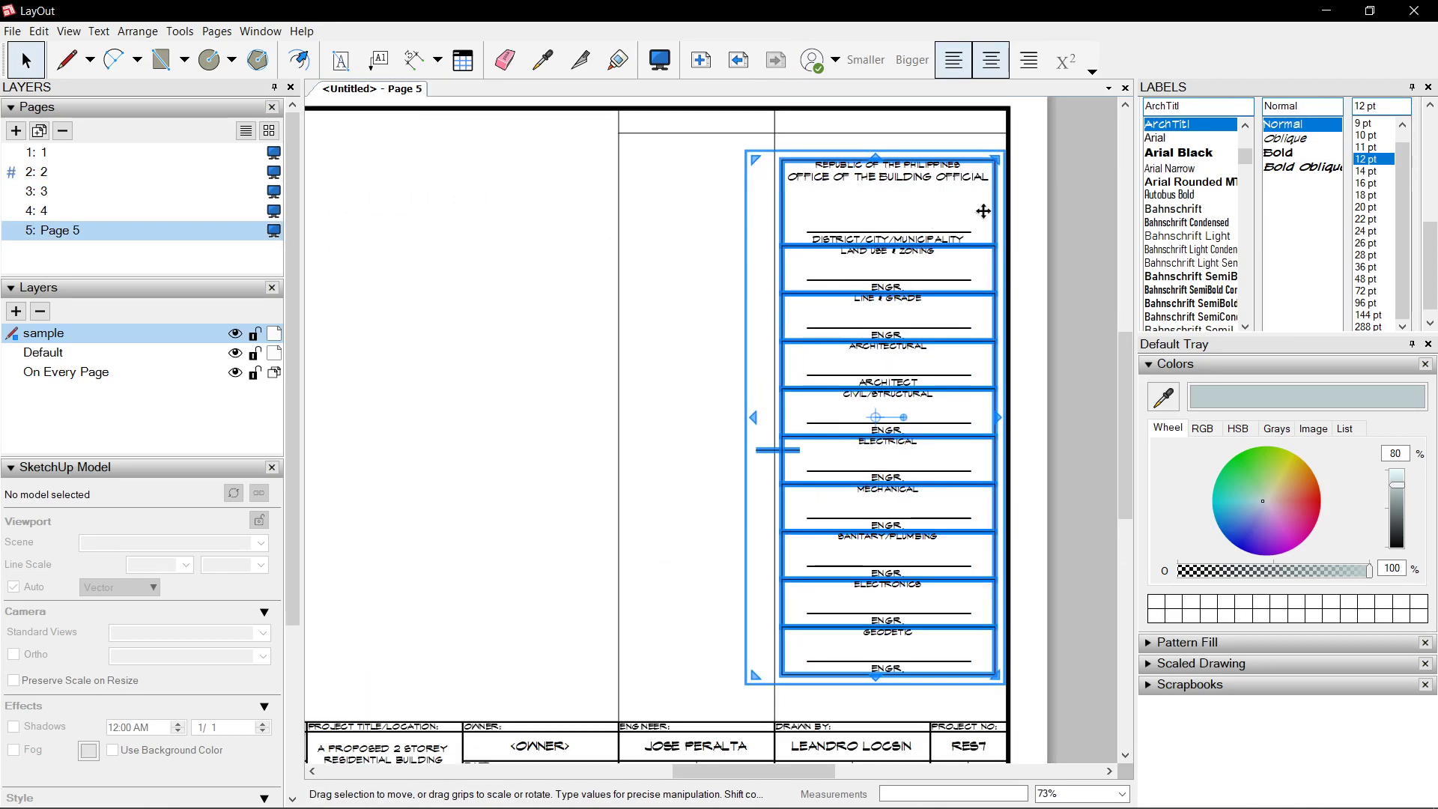
# Snap the approval column to Page 5's vertical divider, stretch it to the right border and align its base with the title block
pyautogui.scroll(2, 936, 297)
pyautogui.moveTo(842, 238); pyautogui.dragTo(833, 204)
pyautogui.rightClick(996, 200)
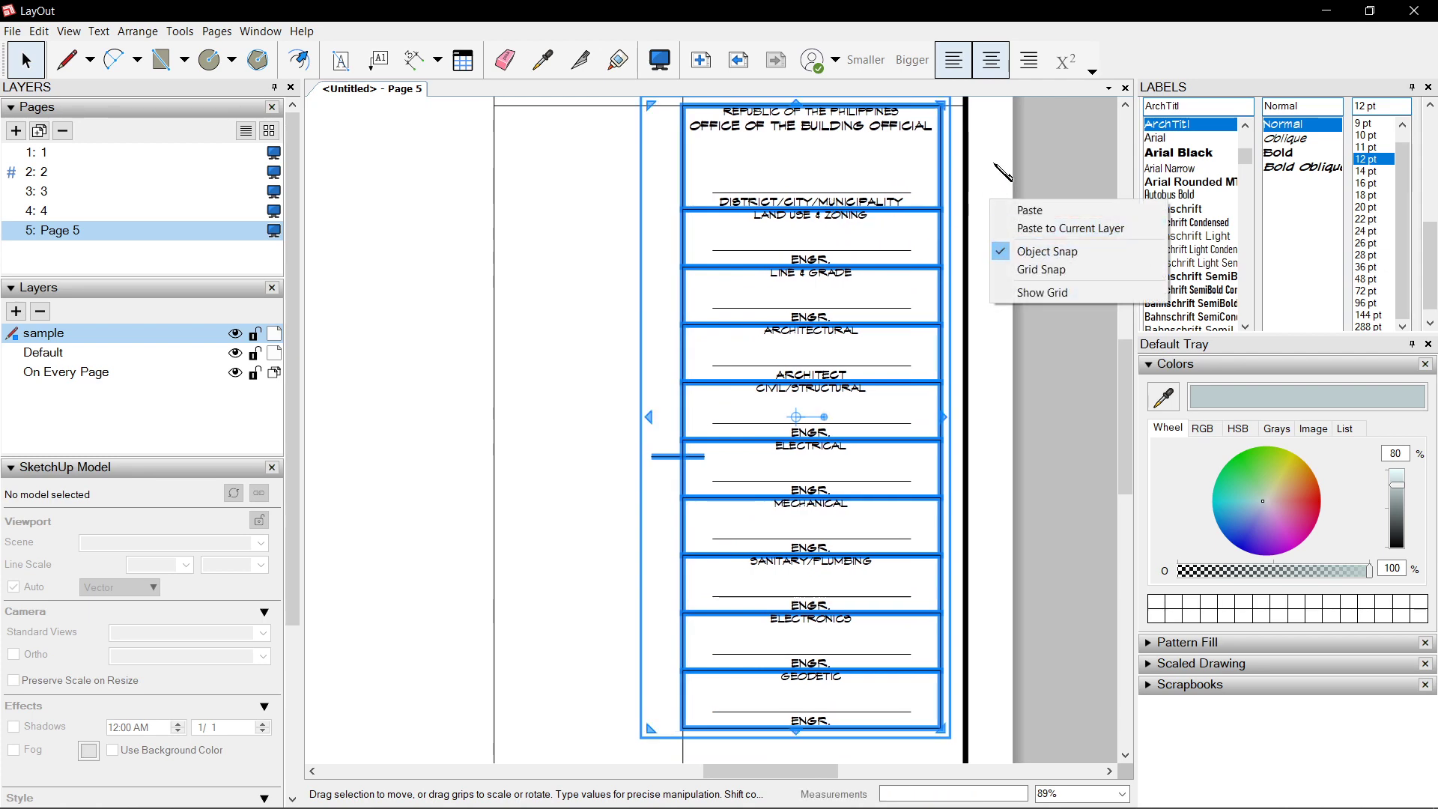
pyautogui.click(957, 225)
pyautogui.click(909, 245)
pyautogui.moveTo(941, 413); pyautogui.dragTo(962, 377)
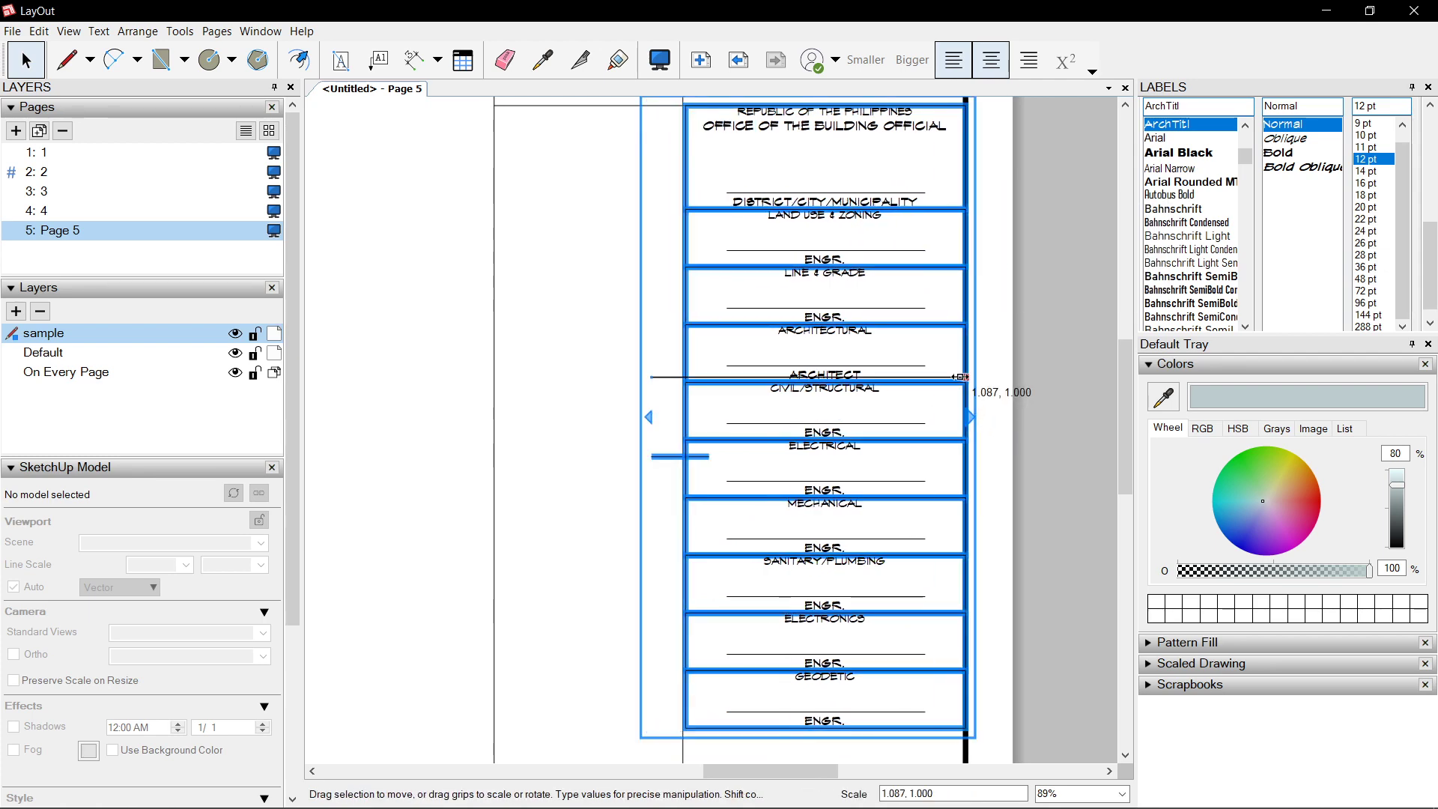
pyautogui.scroll(-3, 960, 375)
pyautogui.scroll(2, 824, 480)
pyautogui.moveTo(861, 410); pyautogui.dragTo(799, 494)
pyautogui.scroll(3, 730, 201)
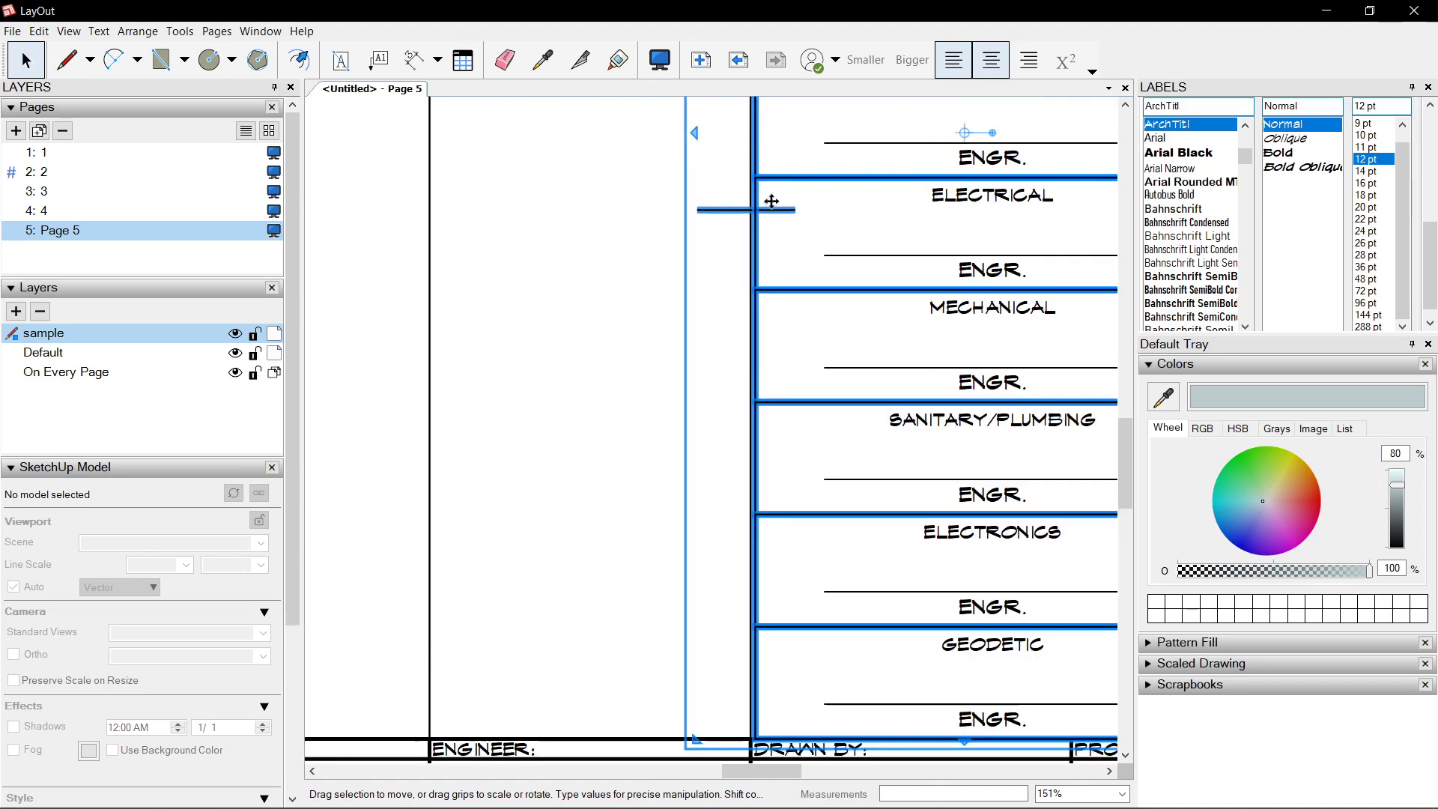
# Erase the stray horizontal line crossing the left edge of the ELECTRICAL box in the Page 5 approval column
pyautogui.press('Escape')
pyautogui.press('e')
pyautogui.click(732, 208)
pyautogui.press('space')
pyautogui.scroll(2, 742, 203)
pyautogui.click(758, 183)
pyautogui.scroll(-3, 759, 184)
pyautogui.press('Escape')
pyautogui.click(762, 214)
pyautogui.scroll(2, 763, 214)
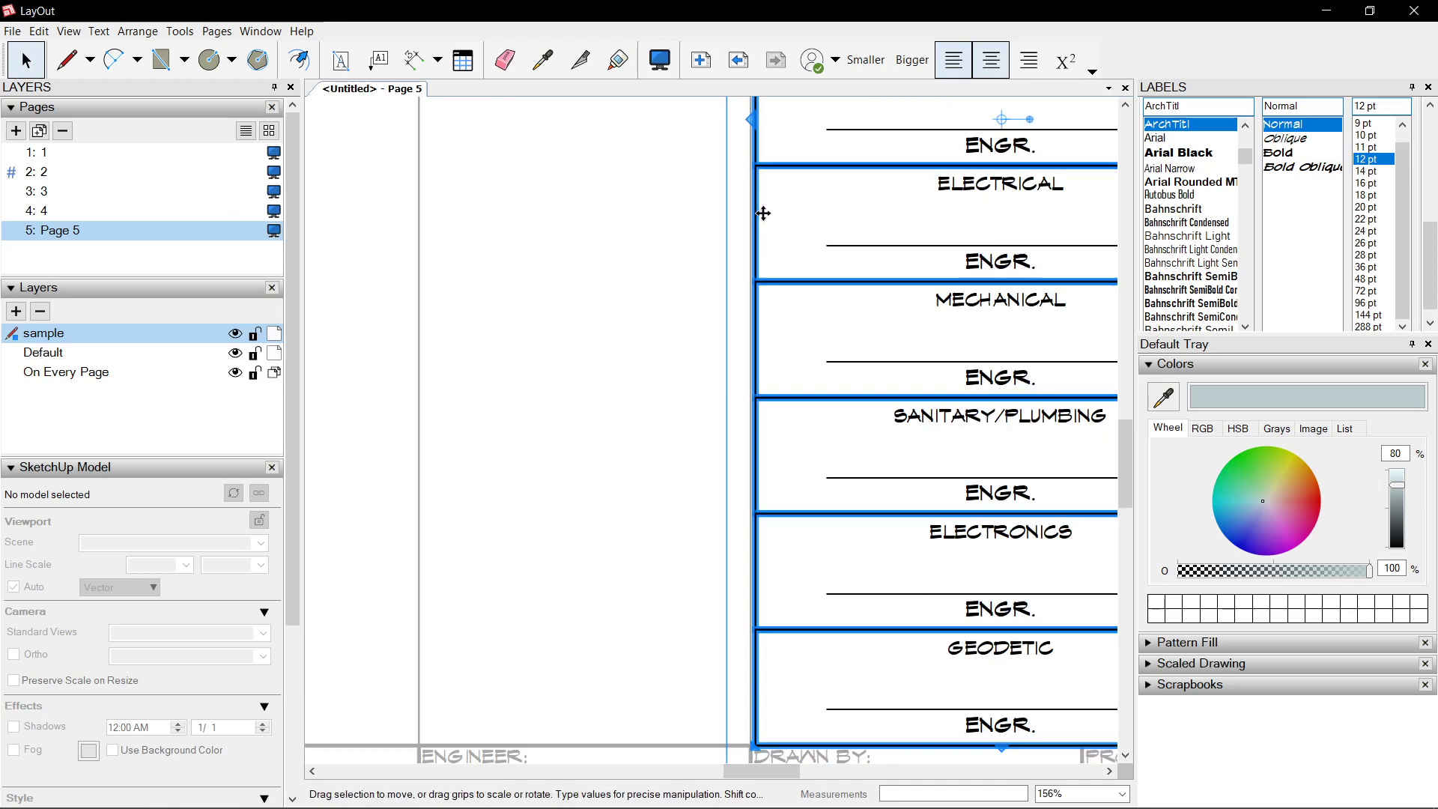
pyautogui.press('Escape')
pyautogui.scroll(-4, 897, 616)
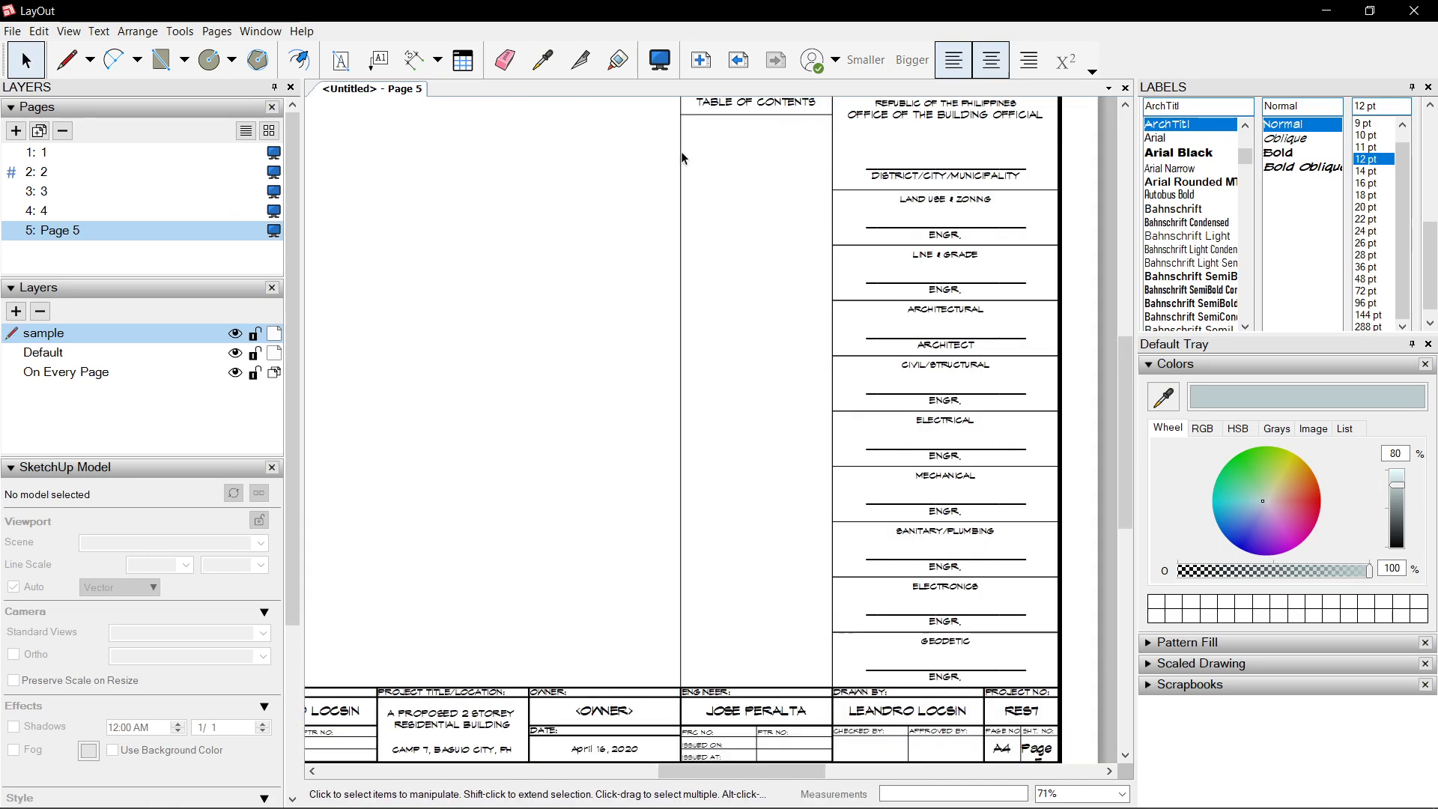
# Open the Aluiah Architectural (Bldg Permit) document and examine the table of contents and approval boxes on page A01
pyautogui.scroll(-2, 837, 244)
pyautogui.scroll(1, 898, 345)
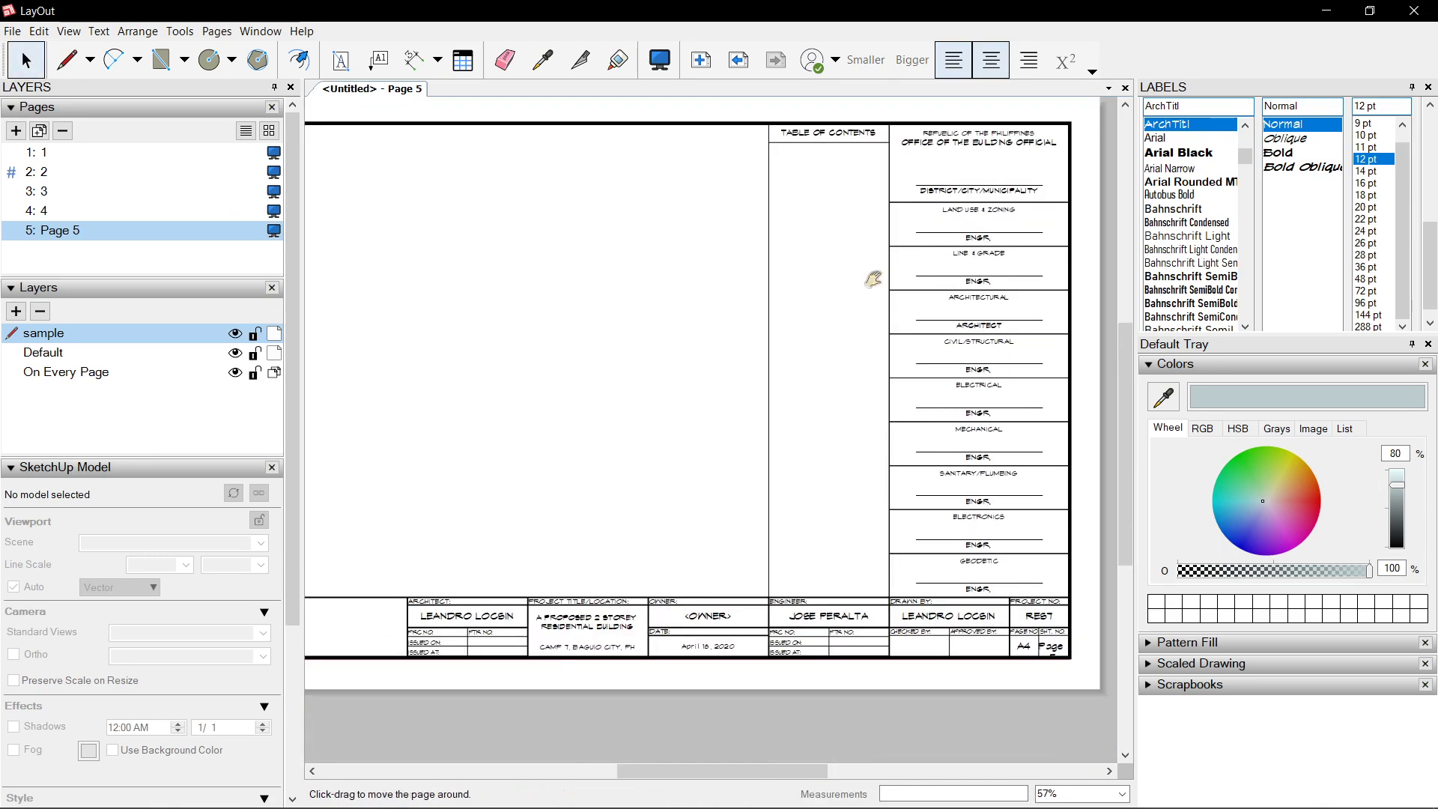
pyautogui.scroll(1, 861, 298)
pyautogui.click(14, 32)
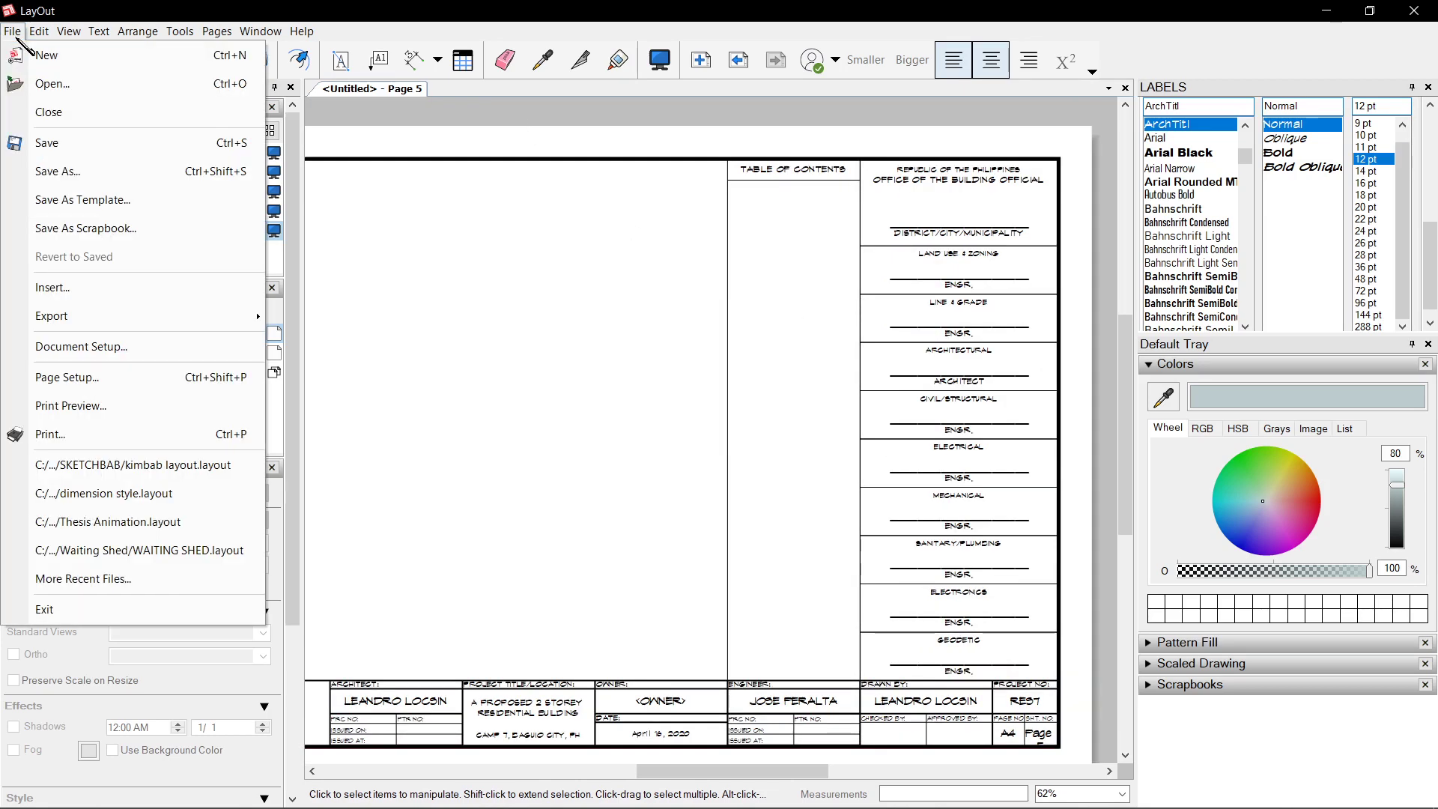
pyautogui.click(155, 466)
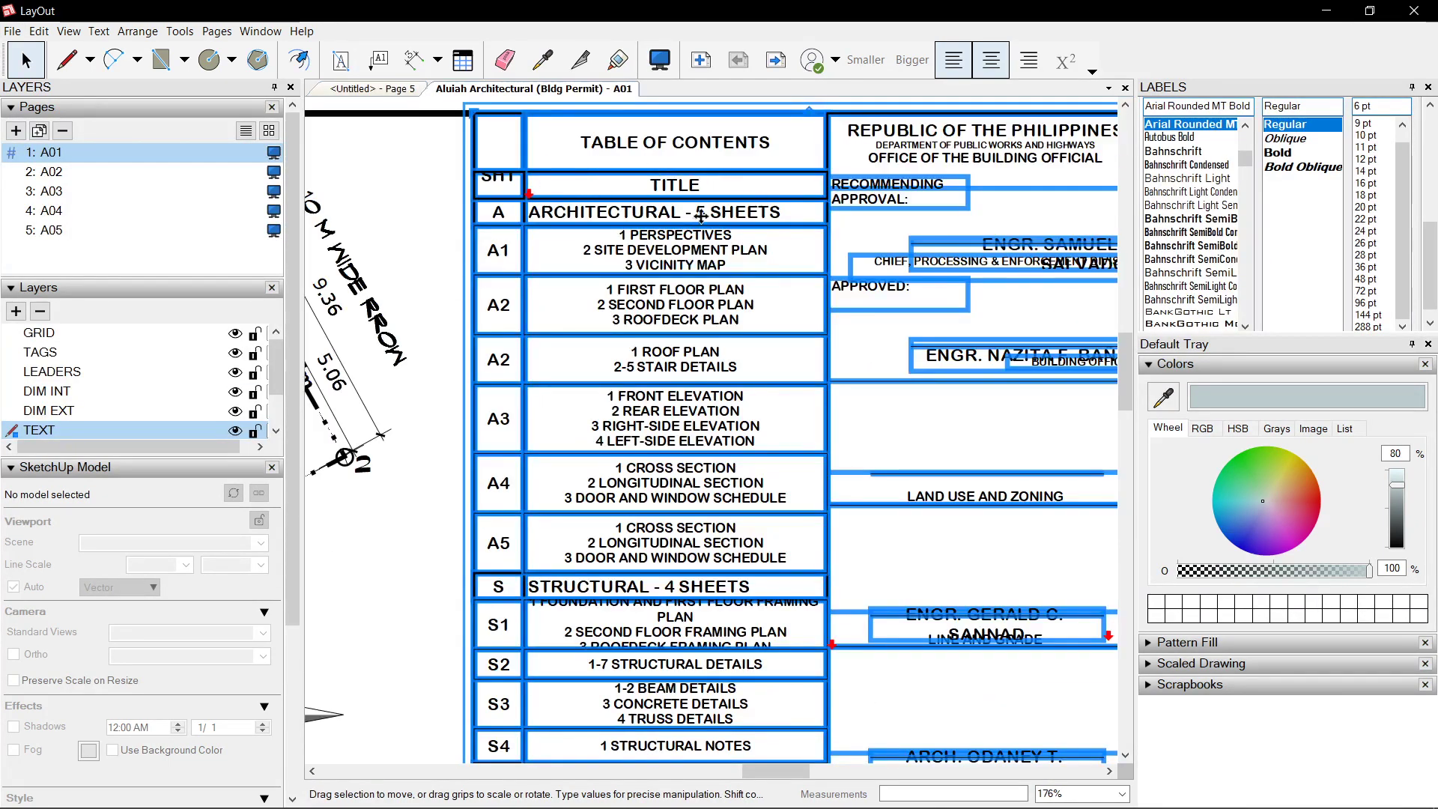
pyautogui.scroll(2, 693, 218)
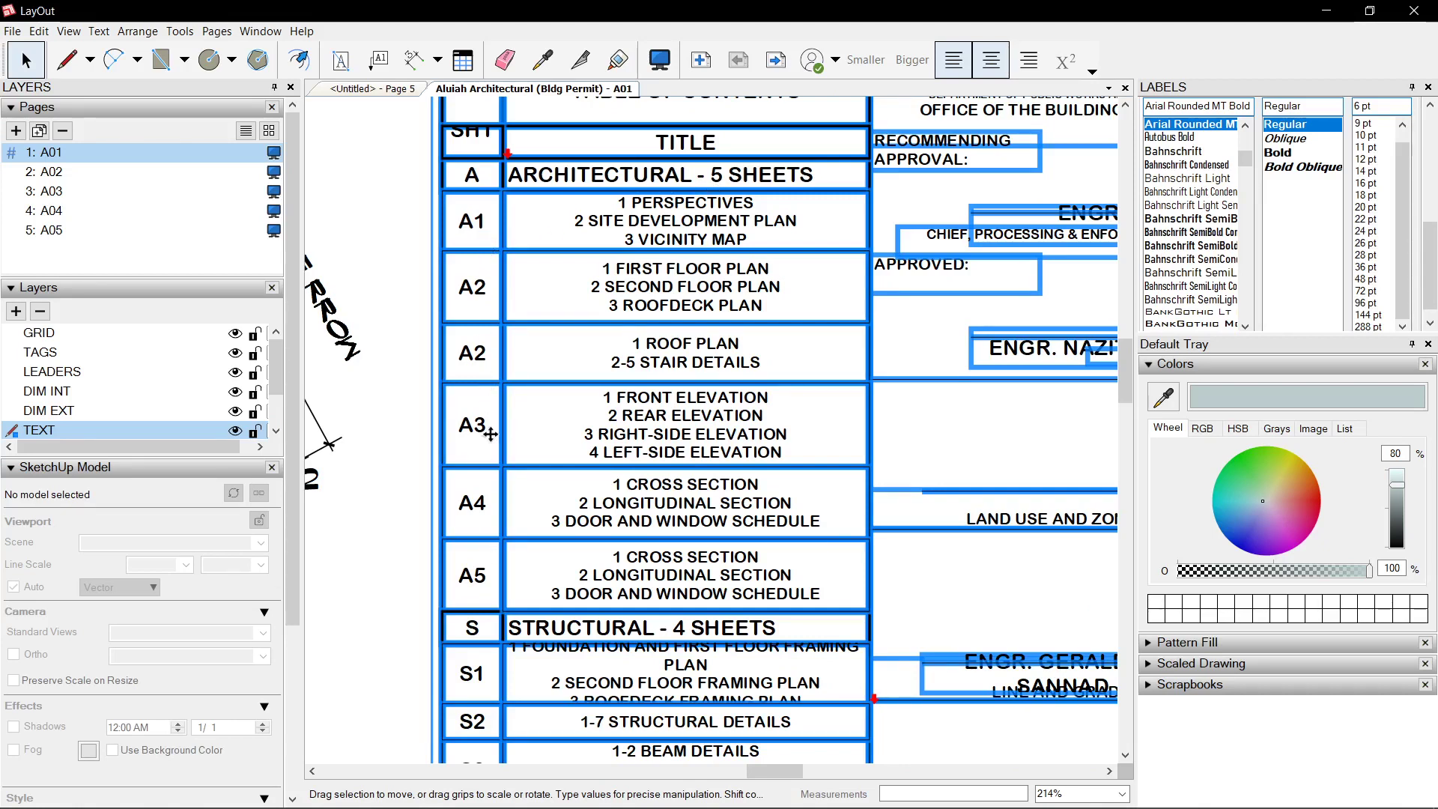
pyautogui.scroll(-1, 566, 330)
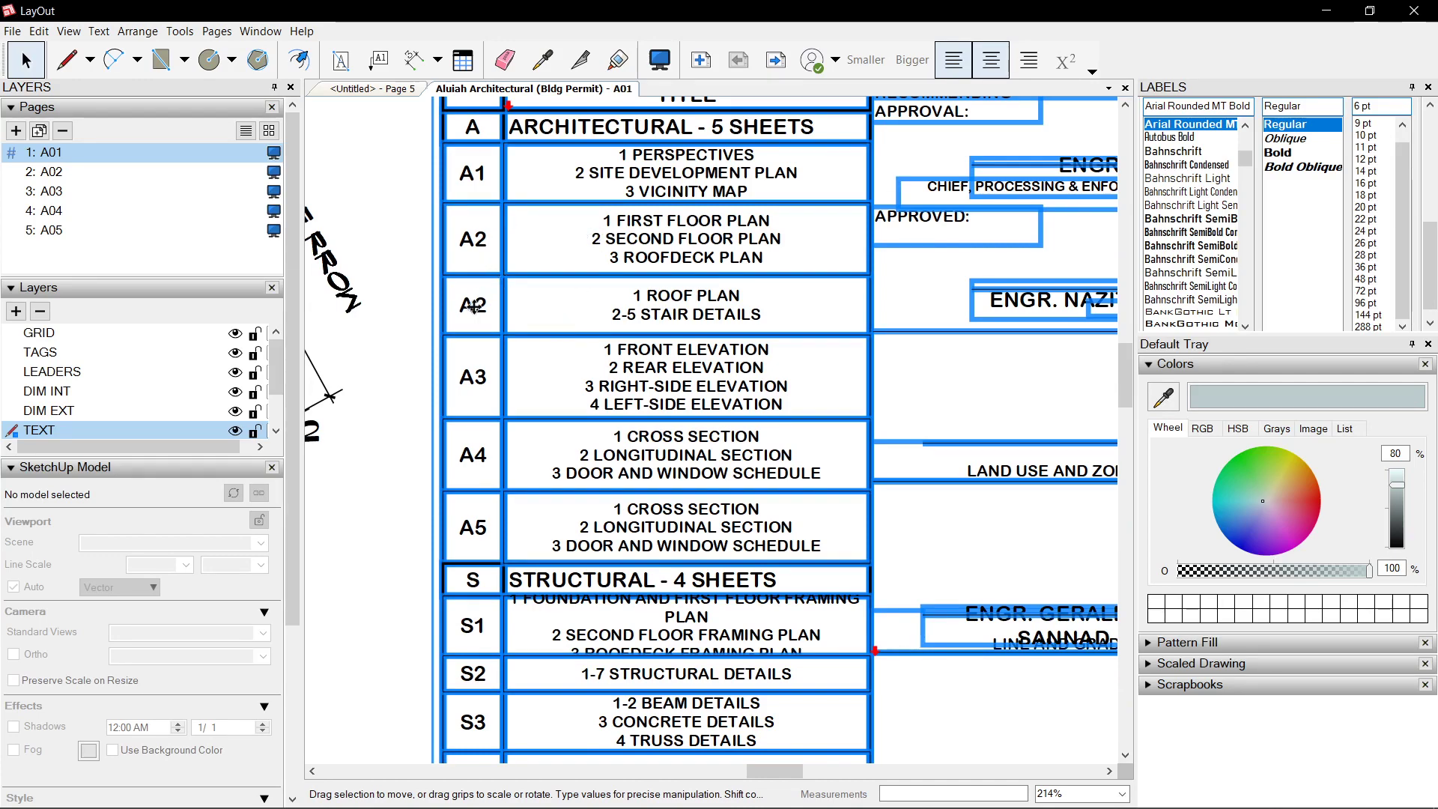
pyautogui.scroll(-1, 489, 322)
pyautogui.moveTo(643, 553); pyautogui.dragTo(620, 326, button='middle')
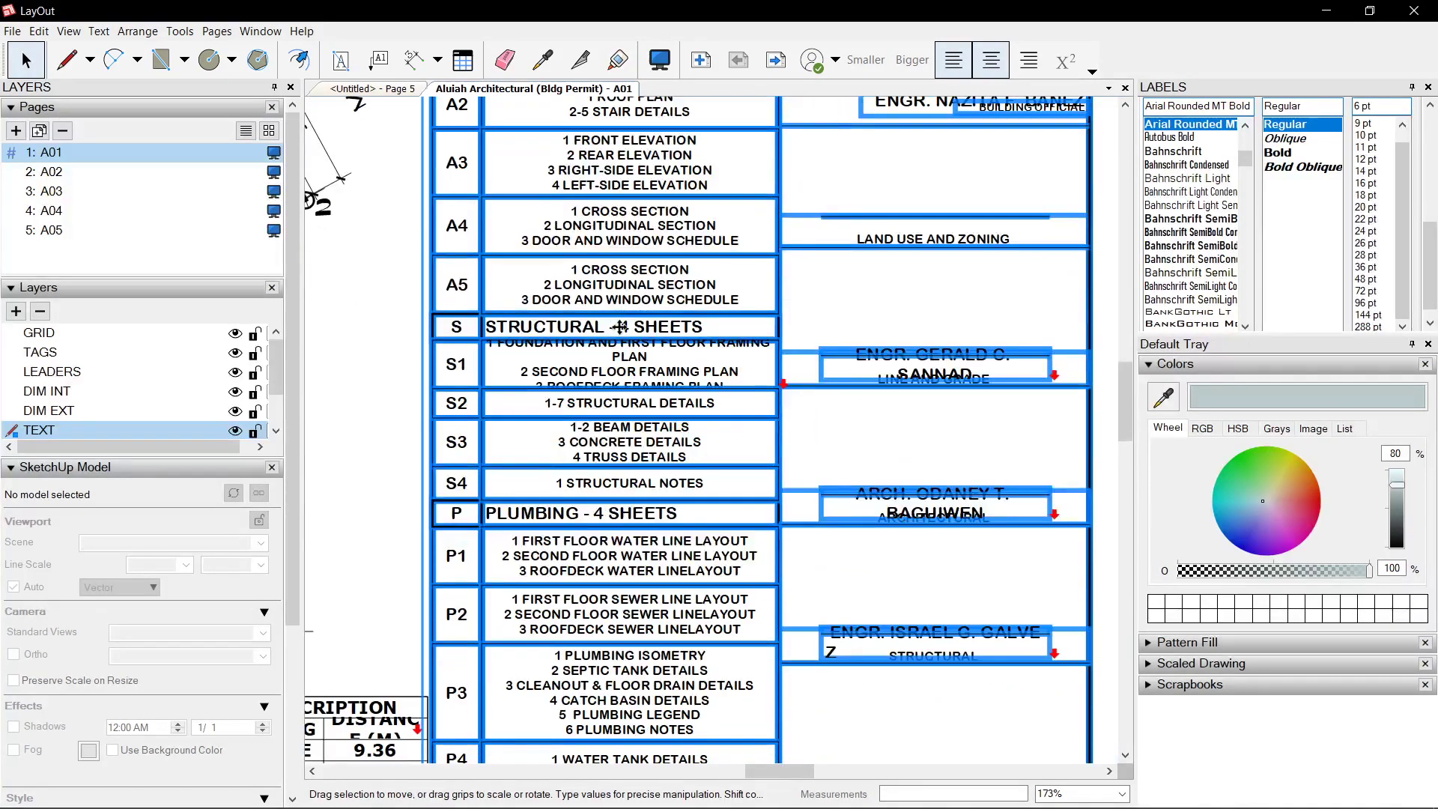
pyautogui.scroll(1, 583, 529)
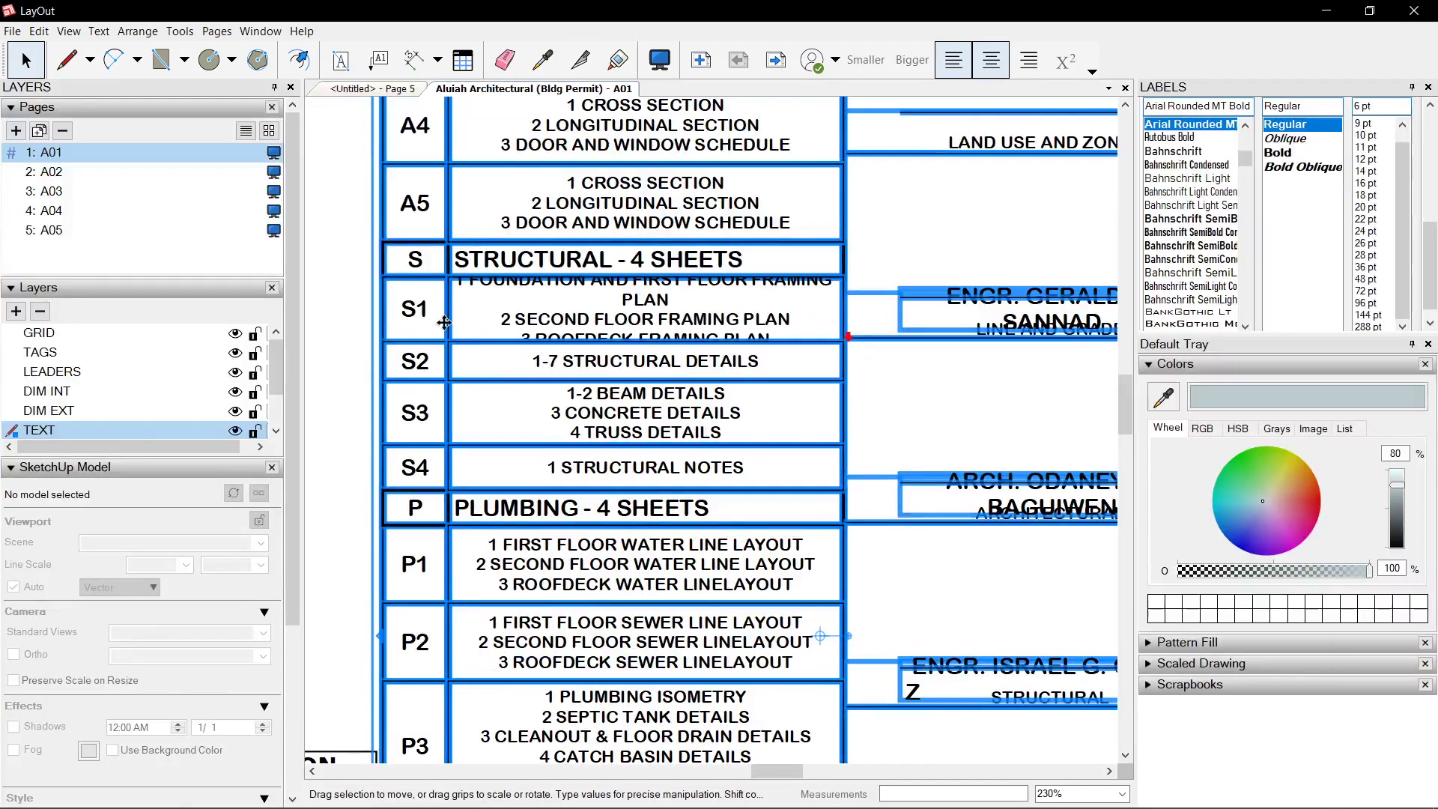
pyautogui.scroll(-1, 442, 364)
pyautogui.moveTo(442, 364)
pyautogui.mouseDown(button='middle')
pyautogui.moveTo(519, 210)
pyautogui.moveTo(520, 115)
pyautogui.mouseUp(button='middle')
pyautogui.moveTo(638, 503); pyautogui.dragTo(639, 220, button='middle')
pyautogui.scroll(-6, 712, 404)
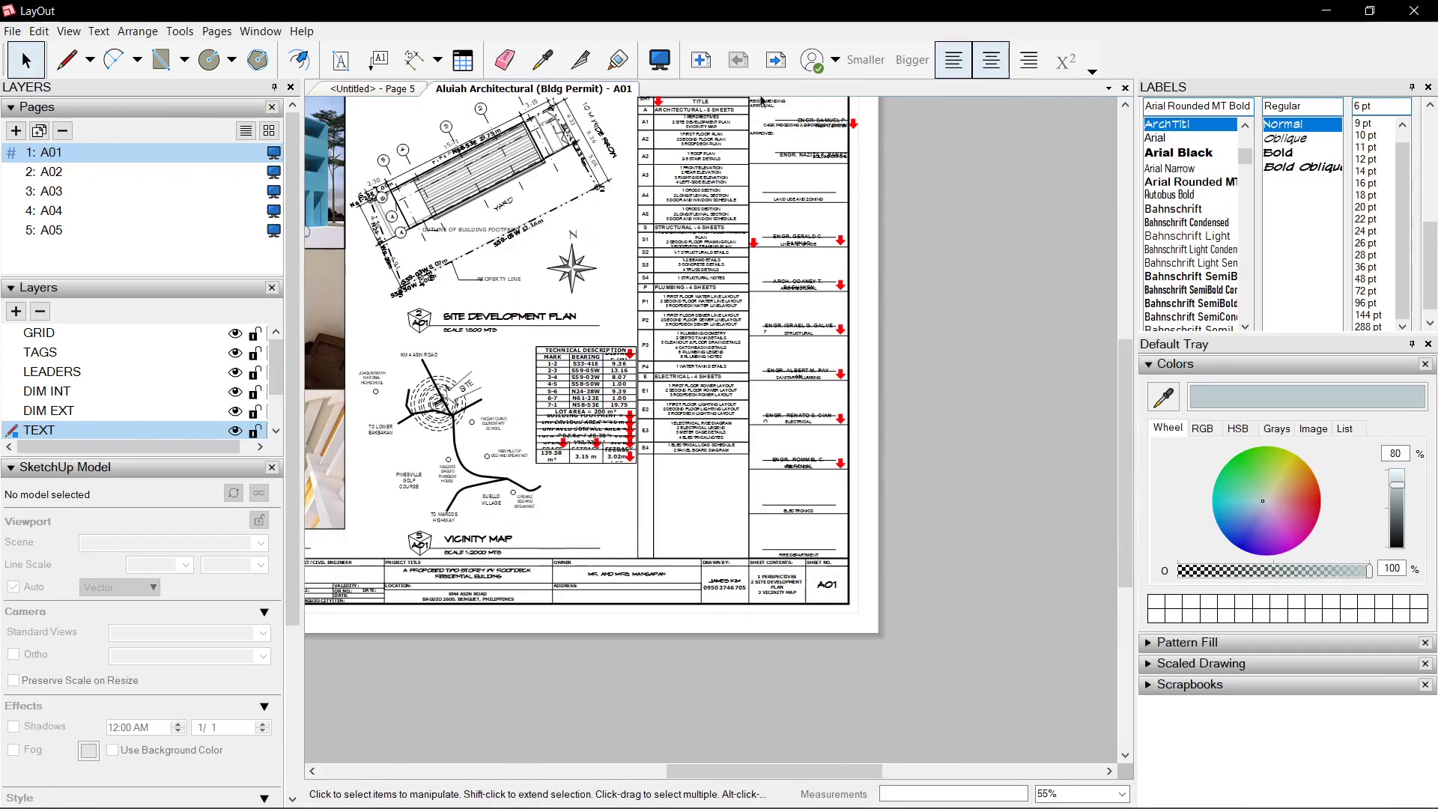
# Go through sheets A02 to A05 and examine the longitudinal section on A05
pyautogui.click(775, 61)
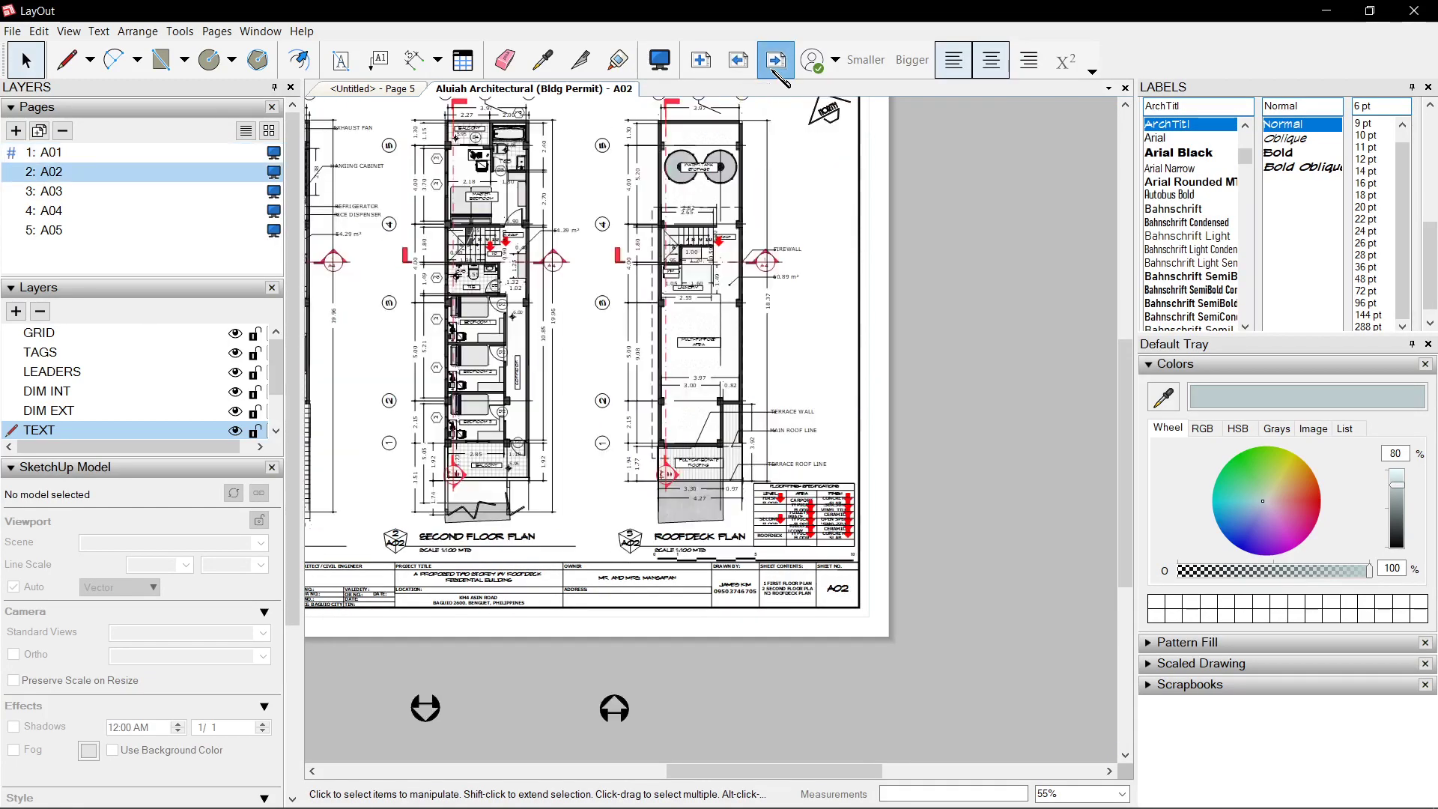
pyautogui.click(776, 66)
pyautogui.click(776, 65)
pyautogui.click(775, 66)
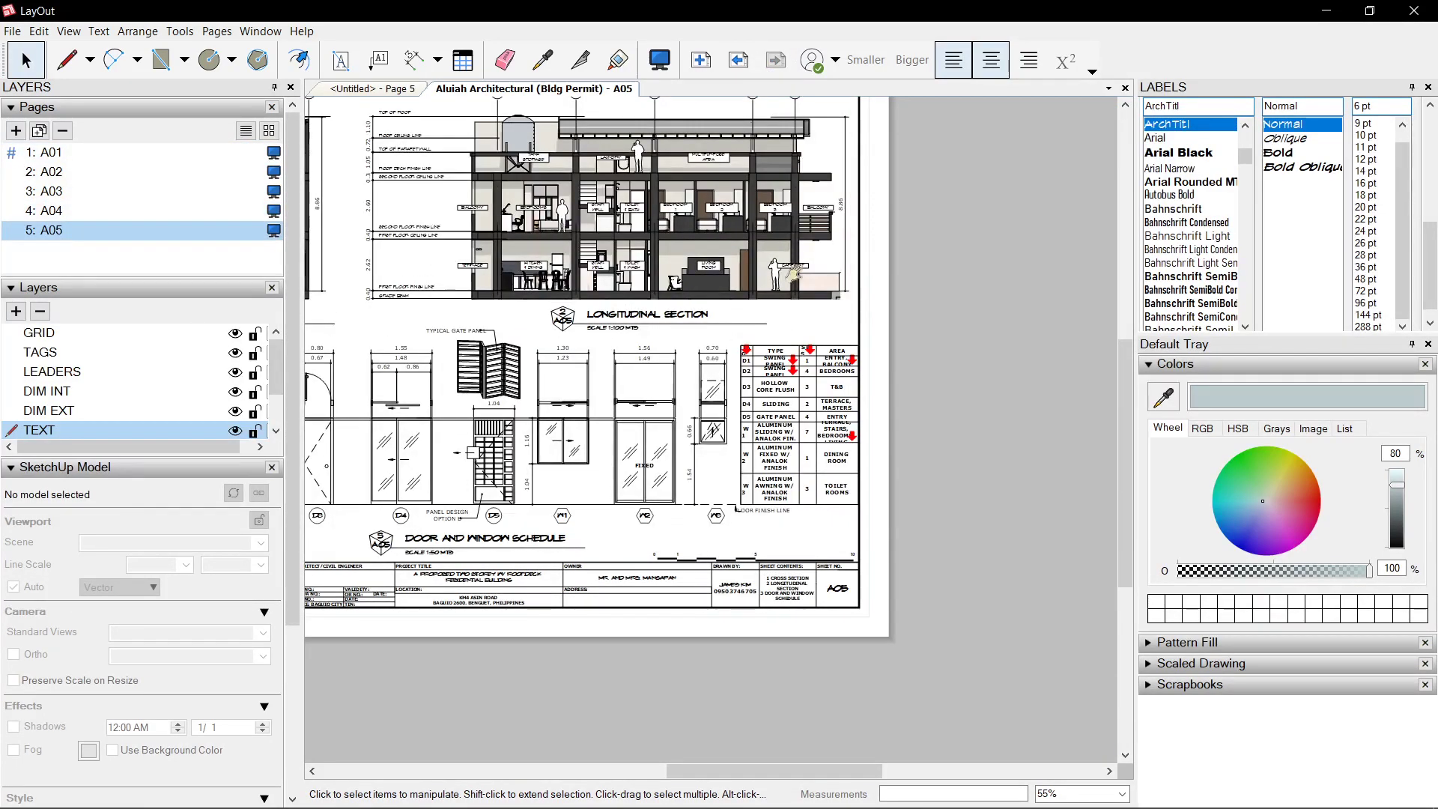
pyautogui.moveTo(791, 273); pyautogui.dragTo(786, 266, button='middle')
pyautogui.scroll(6, 682, 254)
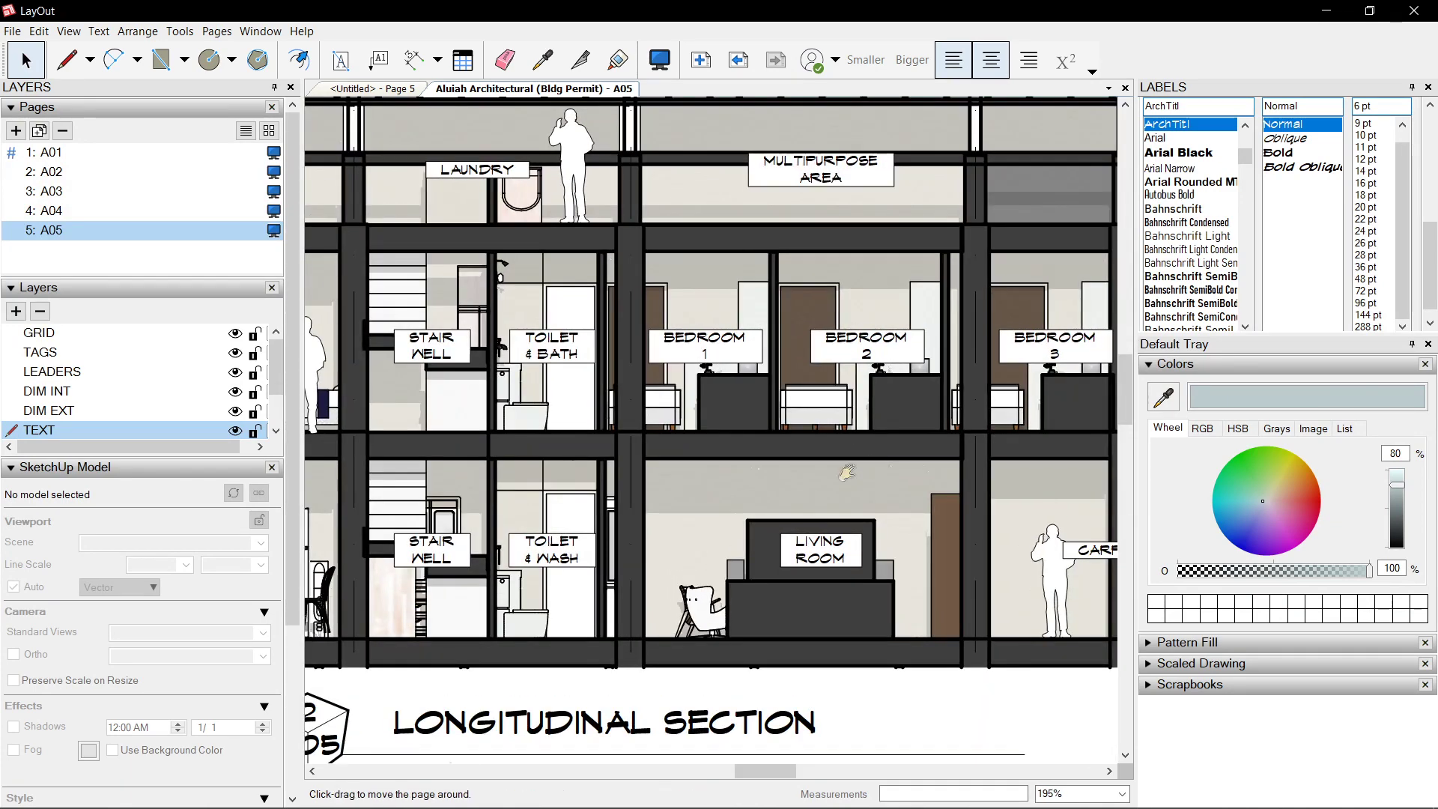
pyautogui.moveTo(847, 472); pyautogui.dragTo(637, 442, button='middle')
pyautogui.click(700, 416)
pyautogui.scroll(-3, 697, 522)
pyautogui.scroll(-1, 697, 522)
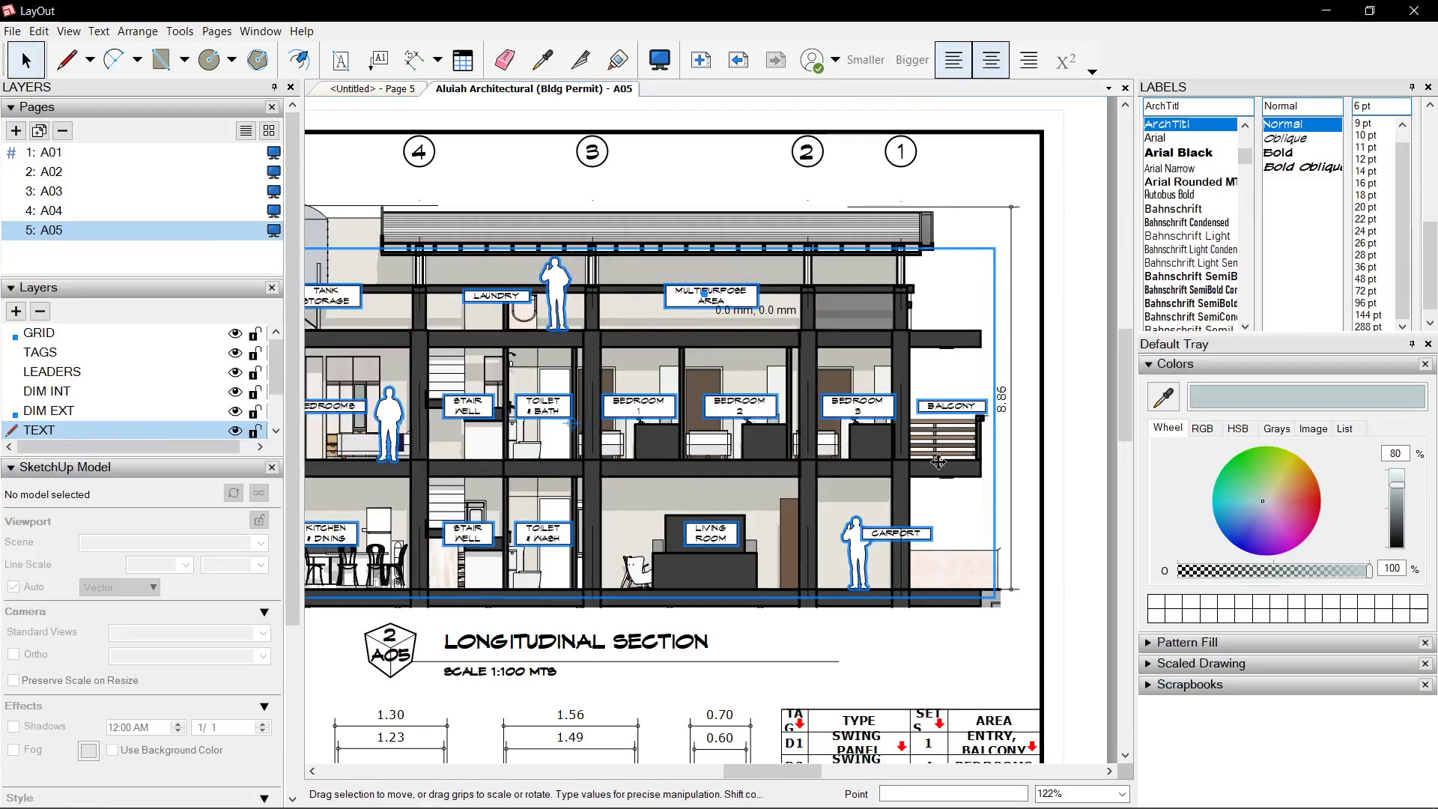
pyautogui.moveTo(697, 523); pyautogui.dragTo(955, 692)
pyautogui.hotkey('ctrl', 'z')
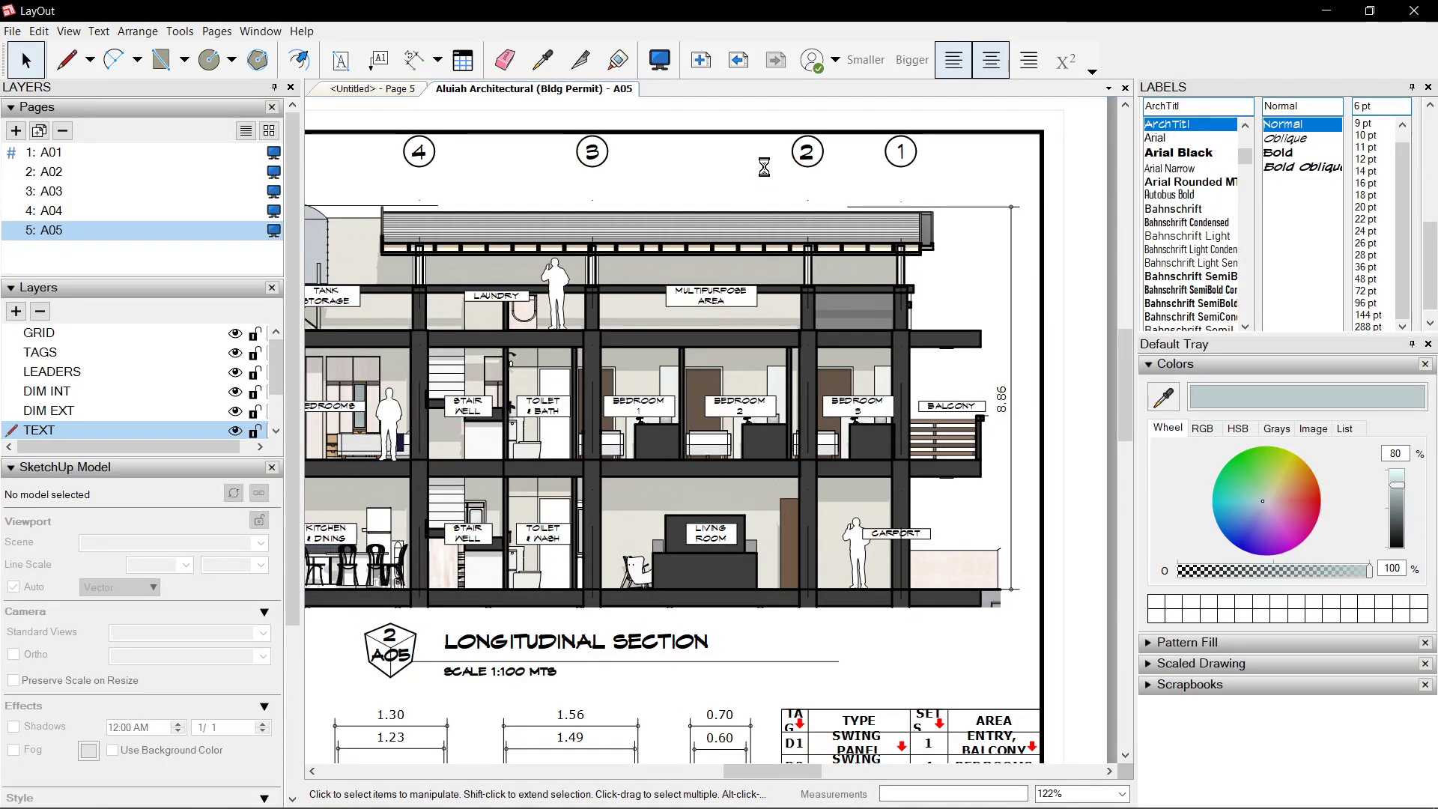
# Return to the untitled title block document and go back from Page 5 to page 1
pyautogui.scroll(-2, 674, 407)
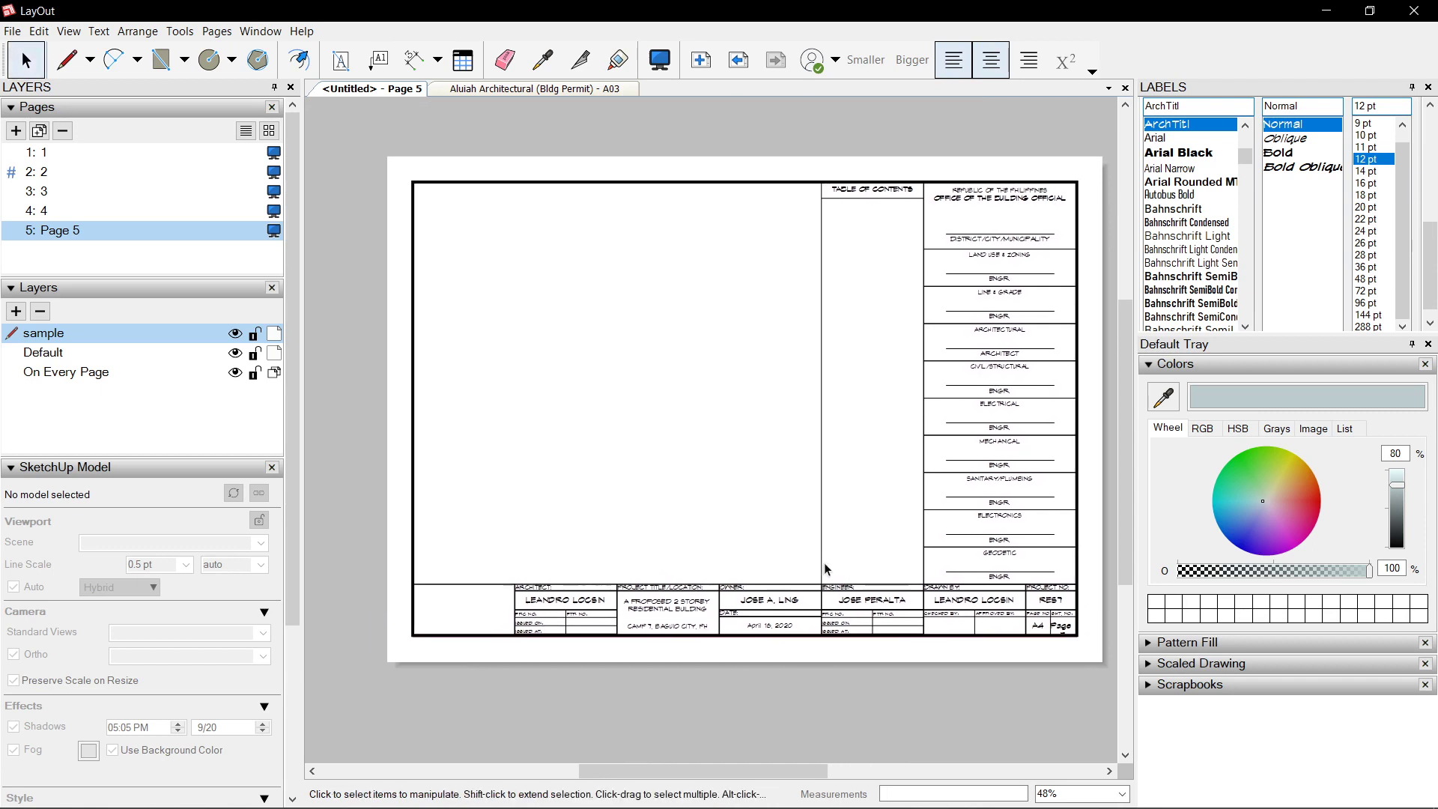
pyautogui.click(738, 59)
pyautogui.click(738, 59)
pyautogui.click(738, 59)
pyautogui.click(738, 59)
pyautogui.moveTo(847, 480); pyautogui.dragTo(822, 472, button='middle')
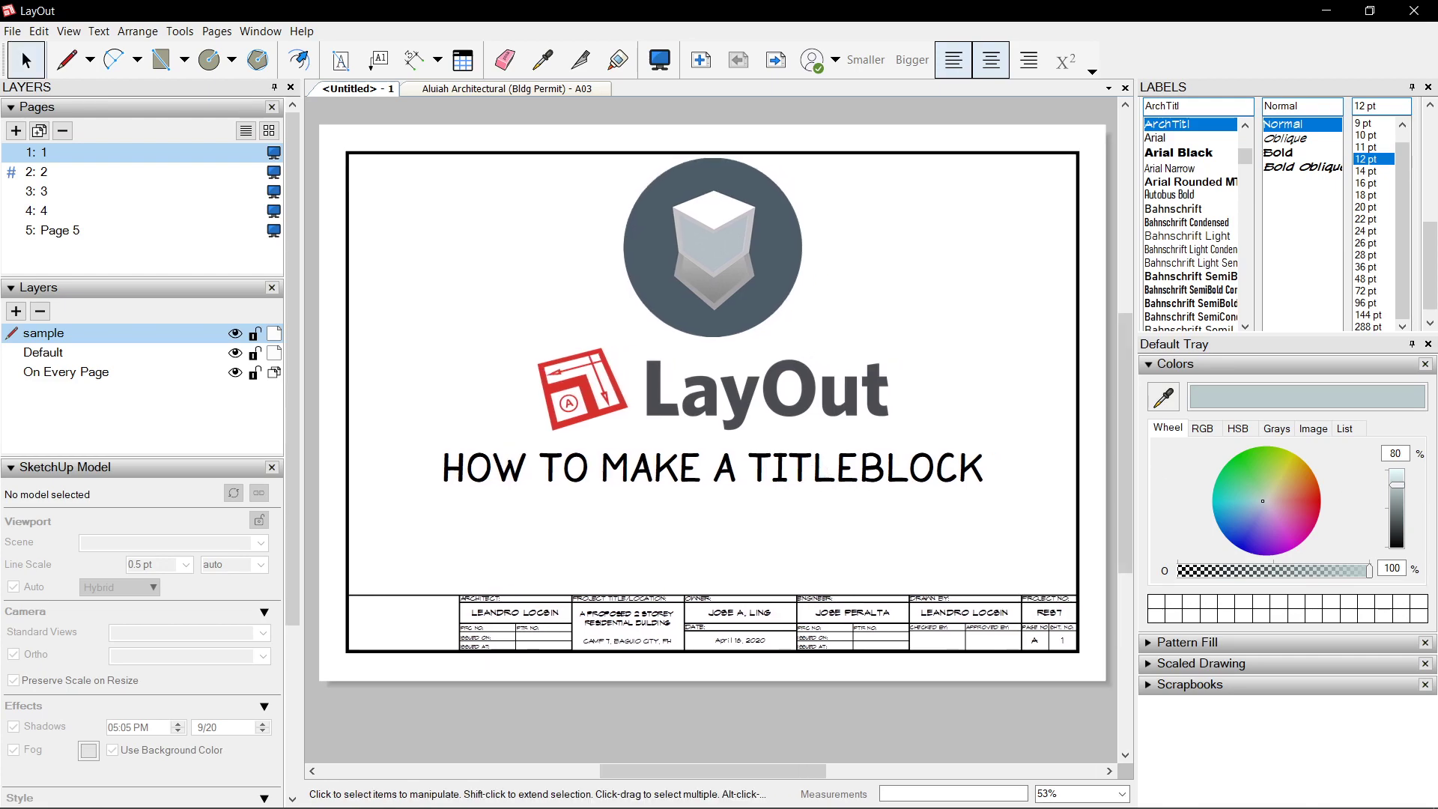